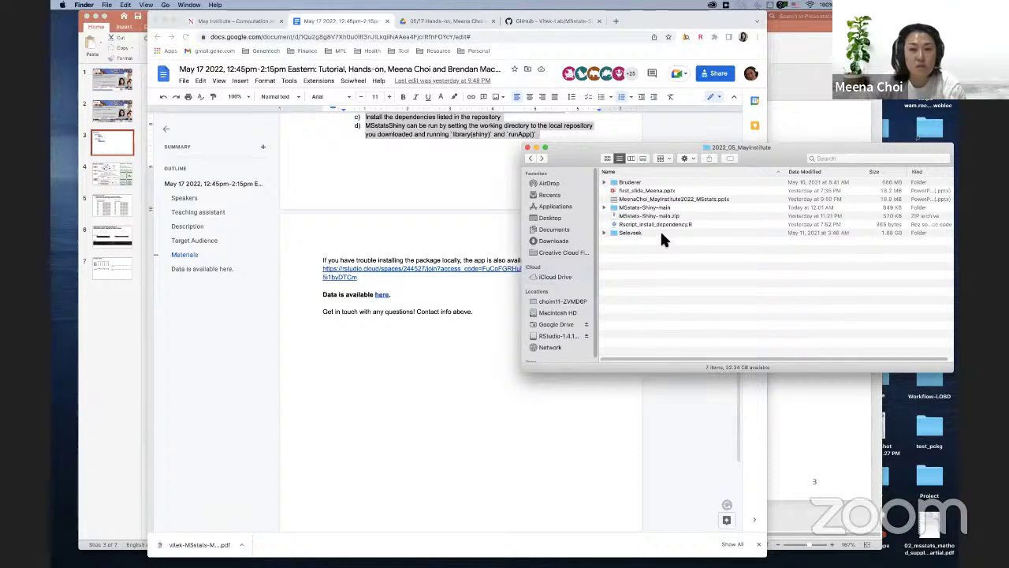
Review the MSstats-Shiny GitHub repository and the Installation slide, and show the repository's ZIP download option
{"action": "left_click", "coordinate": [550, 22]}
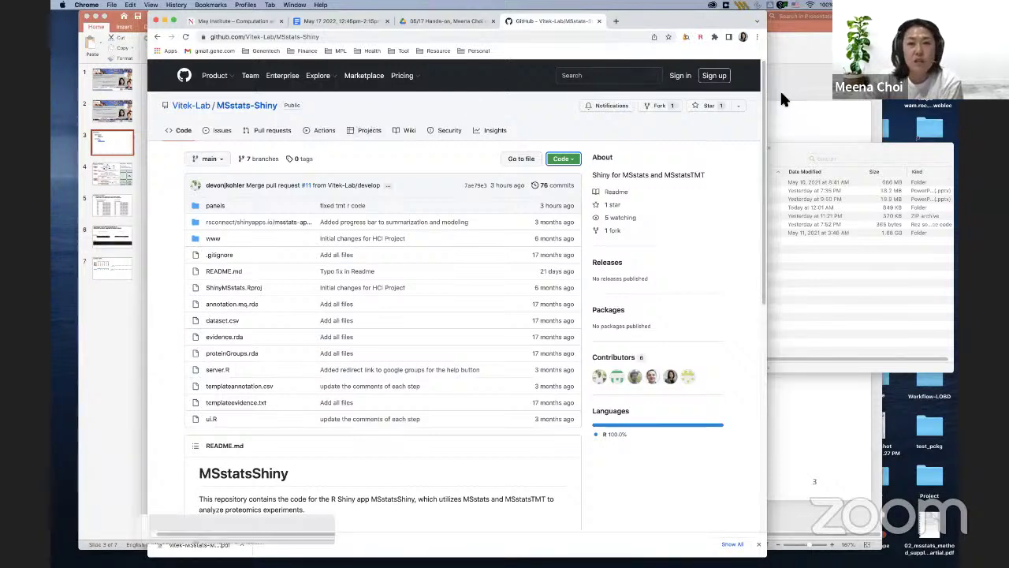
{"action": "key", "text": "super+Tab"}
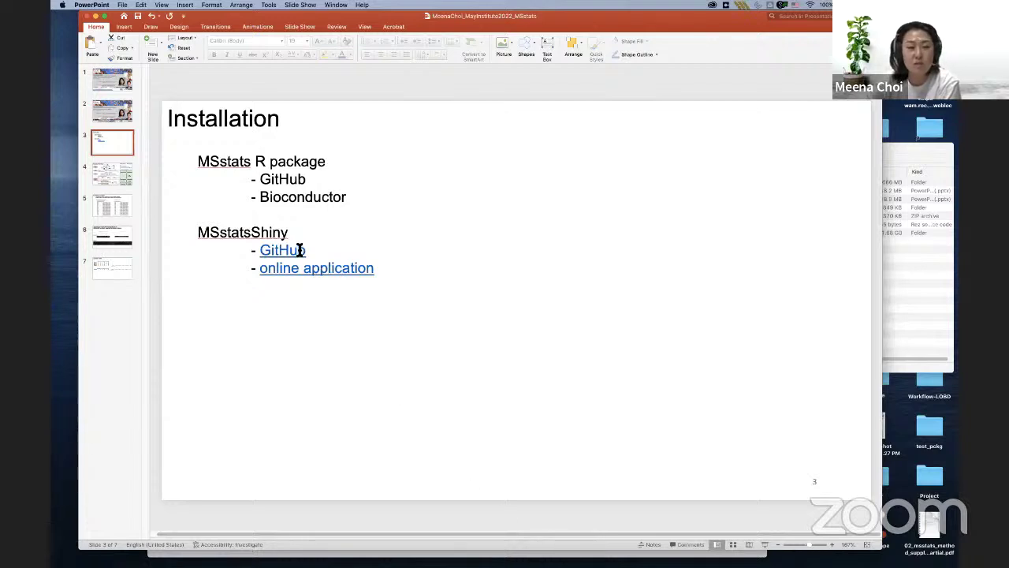
{"action": "left_click", "coordinate": [509, 558]}
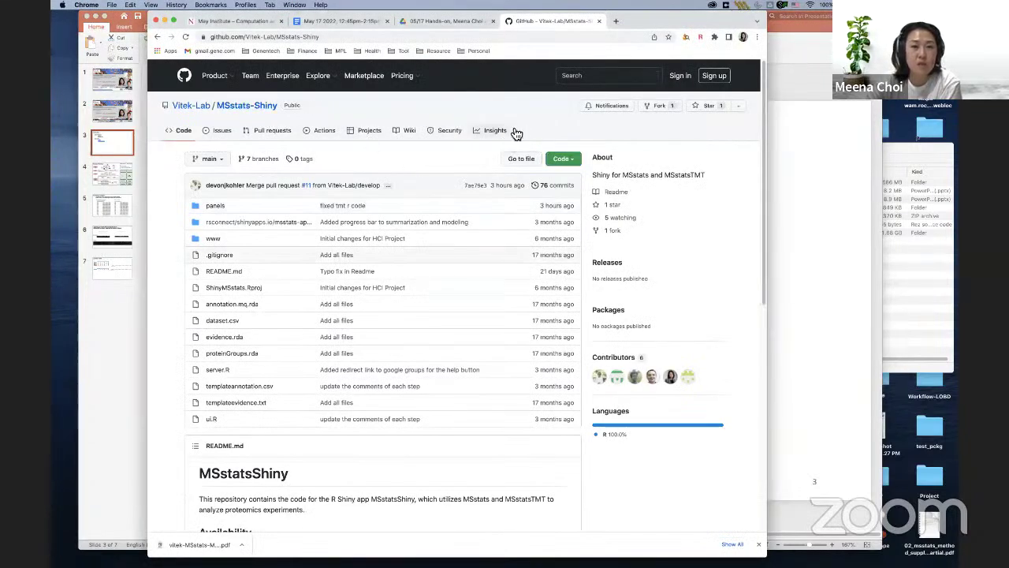
{"action": "left_click", "coordinate": [576, 163]}
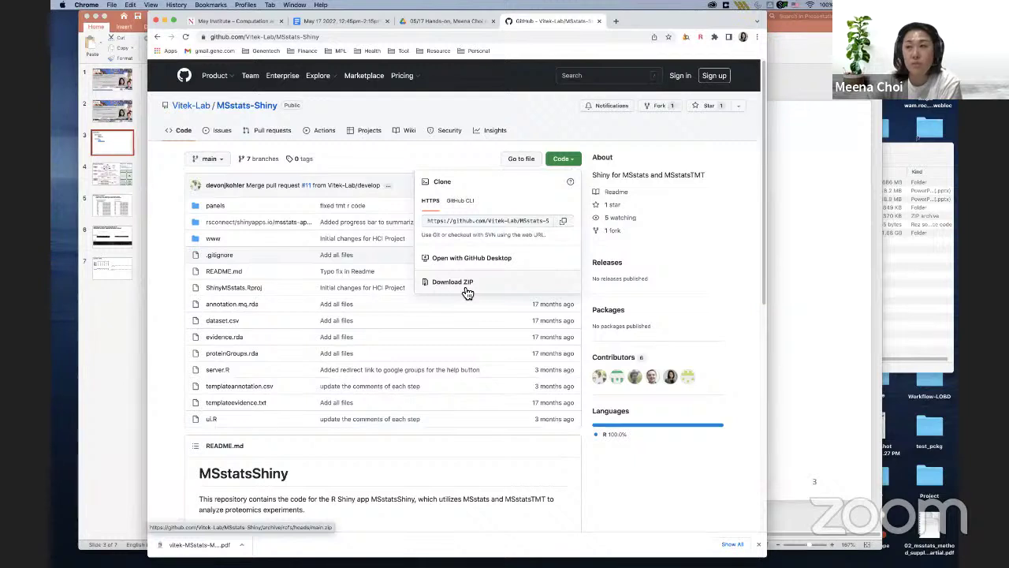
Switch to Finder and open ShinyMSstats.Rproj from the MSstats-Shiny-main folder in RStudio
{"action": "left_click", "coordinate": [906, 287]}
{"action": "left_click", "coordinate": [654, 205]}
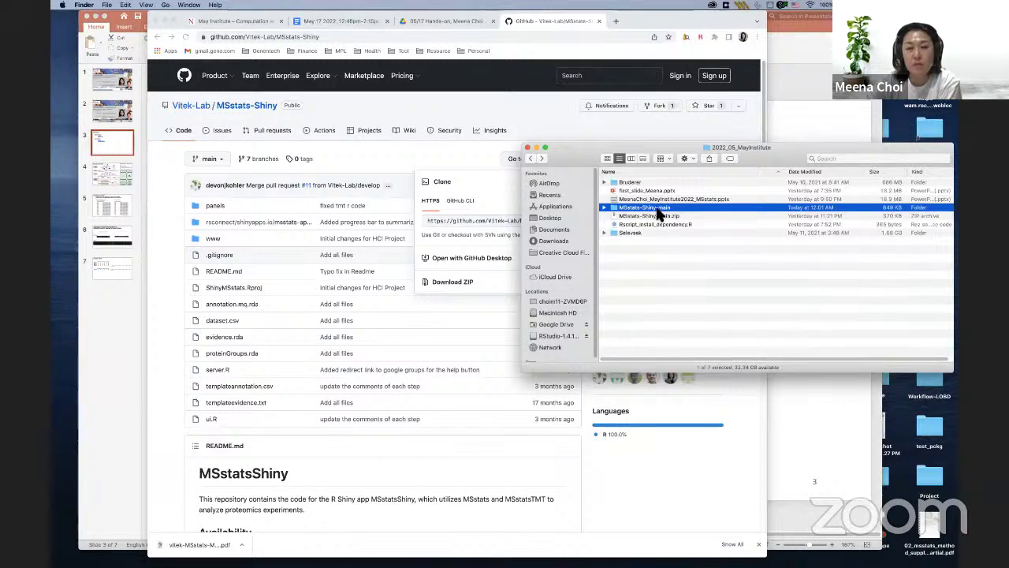
{"action": "double_click", "coordinate": [656, 210]}
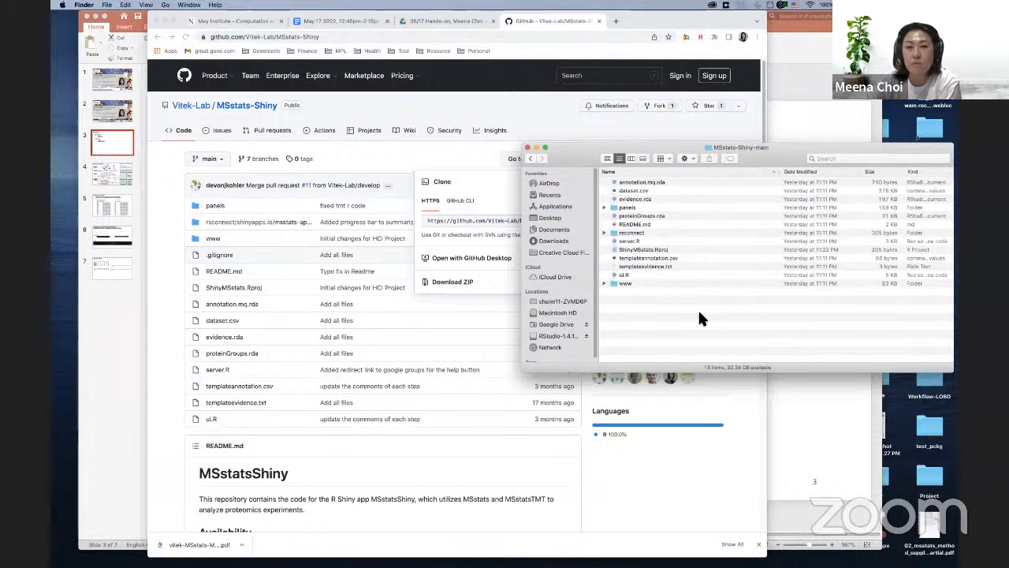
{"action": "left_click", "coordinate": [663, 251]}
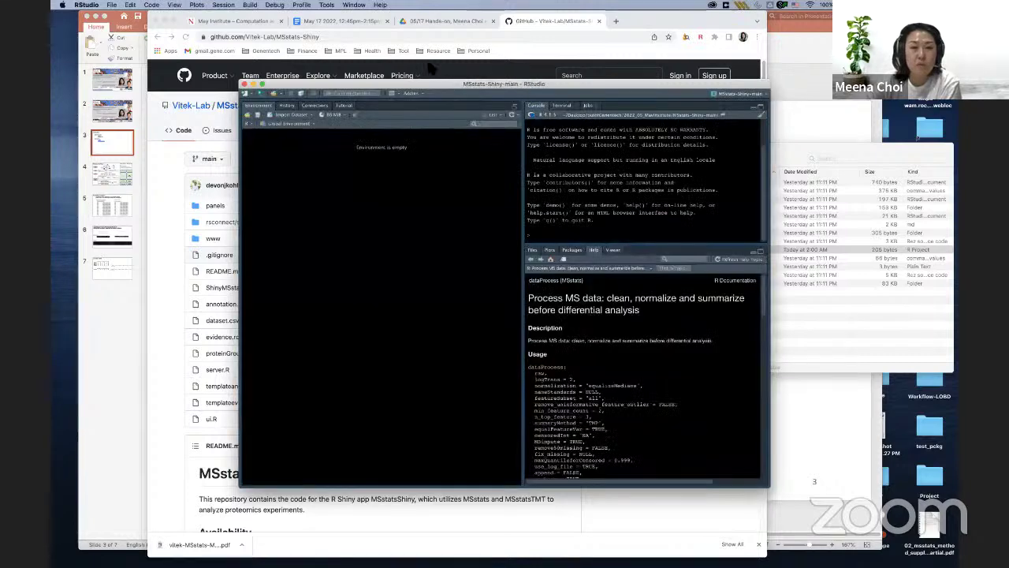
Reposition the RStudio window and enlarge it to cover most of the screen
{"action": "left_click_drag", "start_coordinate": [445, 87], "coordinate": [378, 30]}
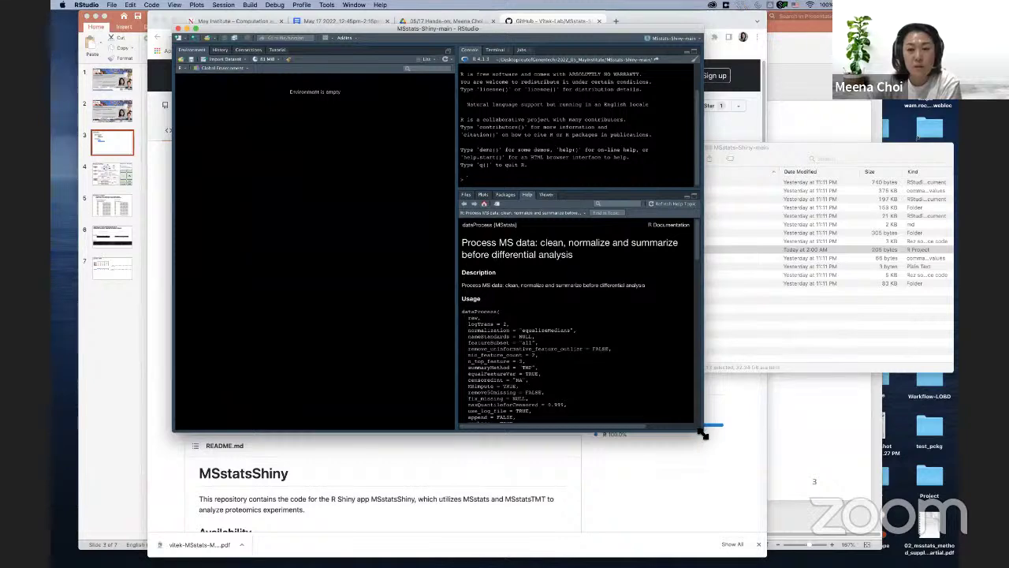
{"action": "left_click_drag", "start_coordinate": [710, 429], "coordinate": [903, 550]}
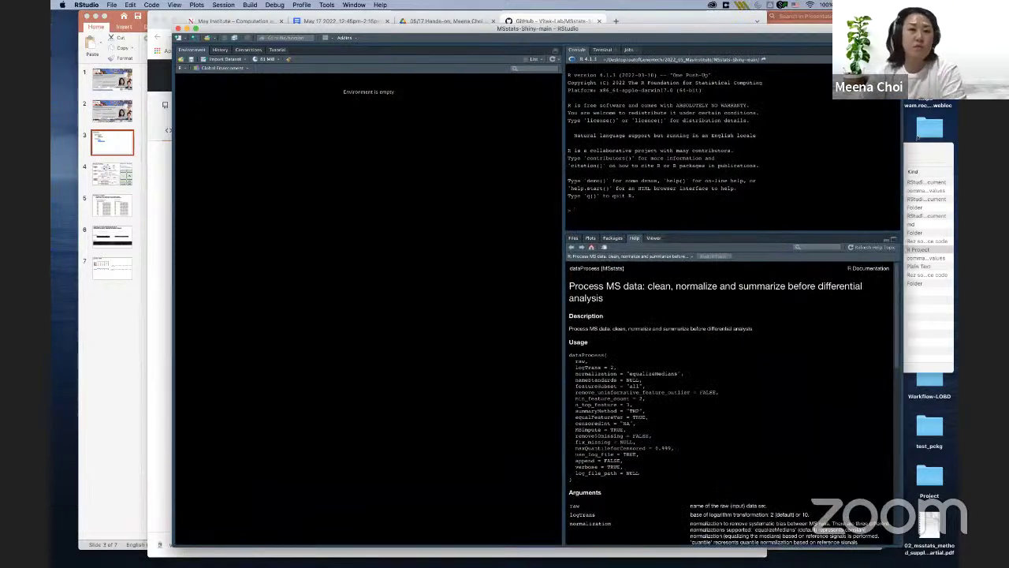
{"action": "left_click_drag", "start_coordinate": [189, 26], "coordinate": [122, 21]}
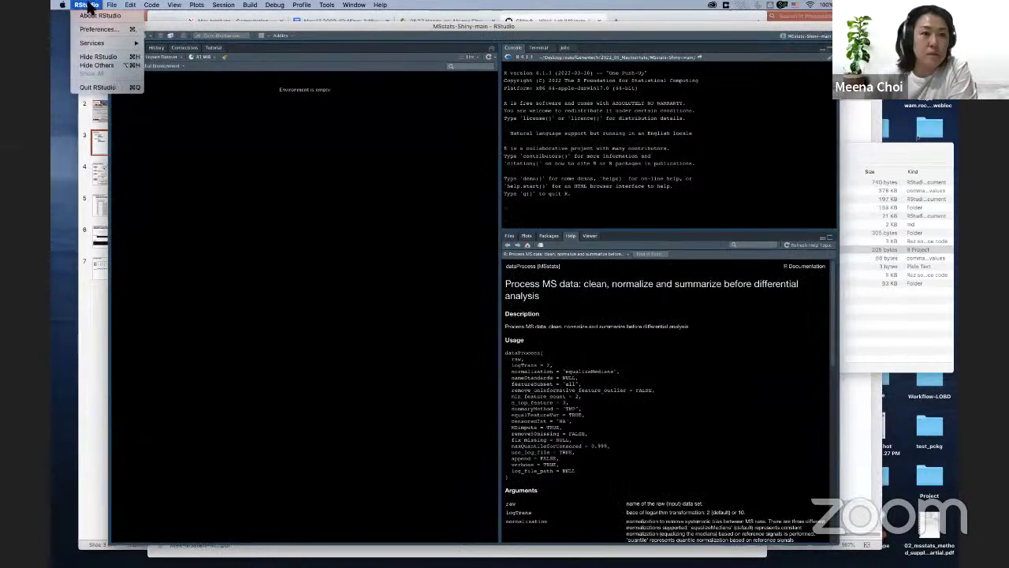
Set the editor font size to 14 in the appearance preferences and apply the change
{"action": "key", "text": "super+comma"}
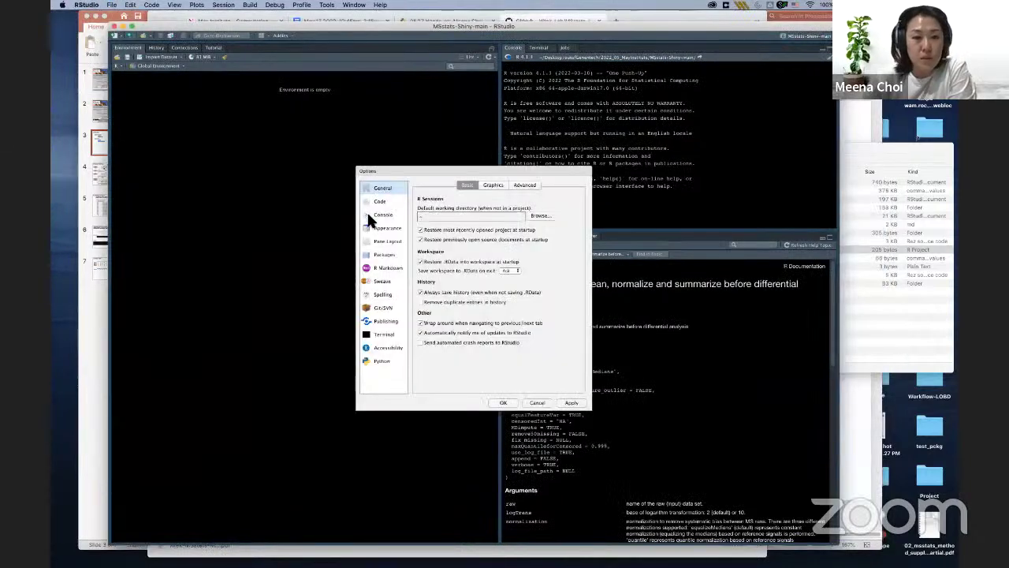
{"action": "left_click", "coordinate": [385, 228]}
{"action": "left_click", "coordinate": [457, 240]}
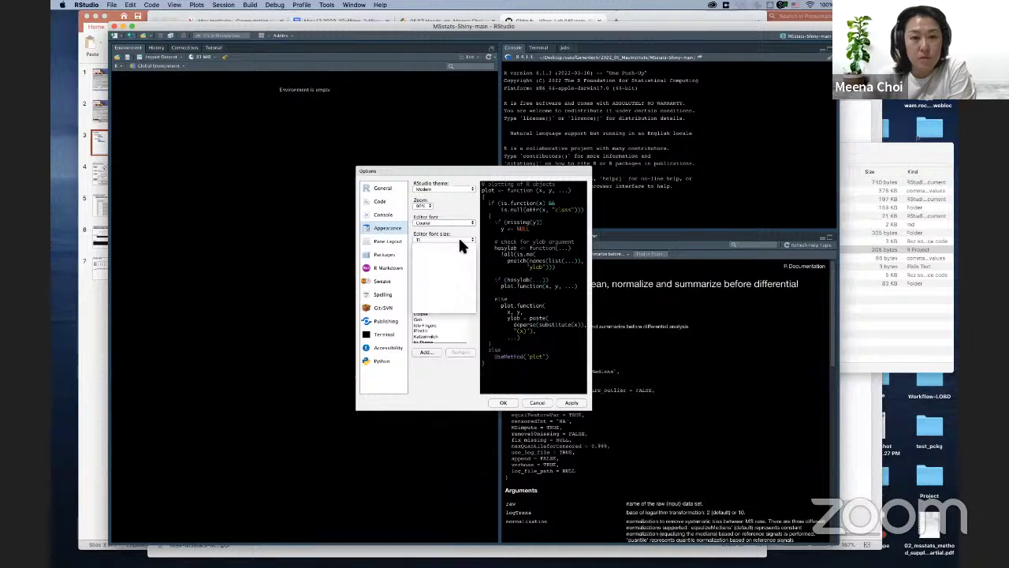
{"action": "left_click", "coordinate": [447, 288]}
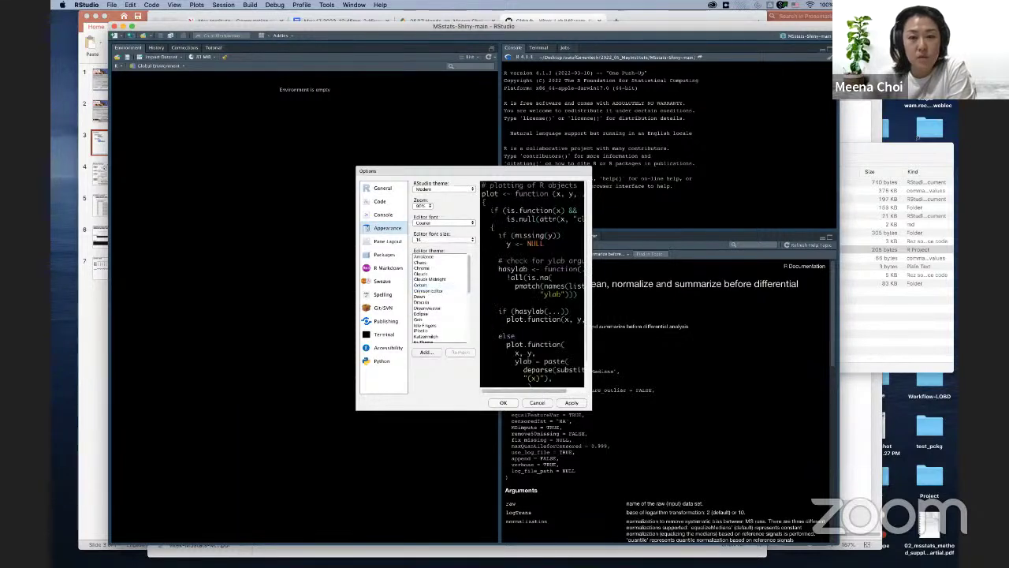
{"action": "left_click", "coordinate": [571, 402]}
{"action": "left_click_drag", "start_coordinate": [592, 26], "coordinate": [556, 23]}
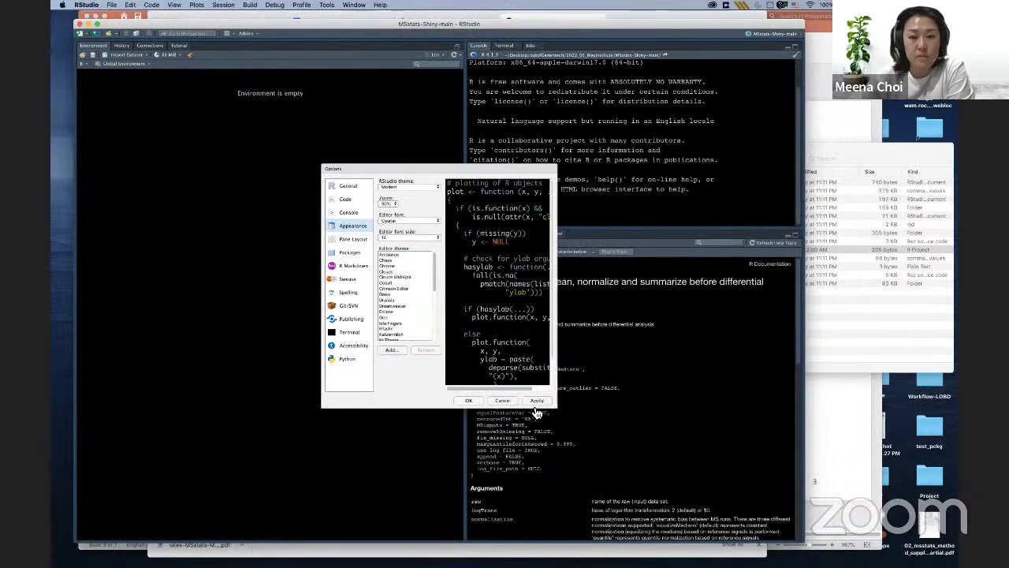
{"action": "left_click", "coordinate": [470, 400]}
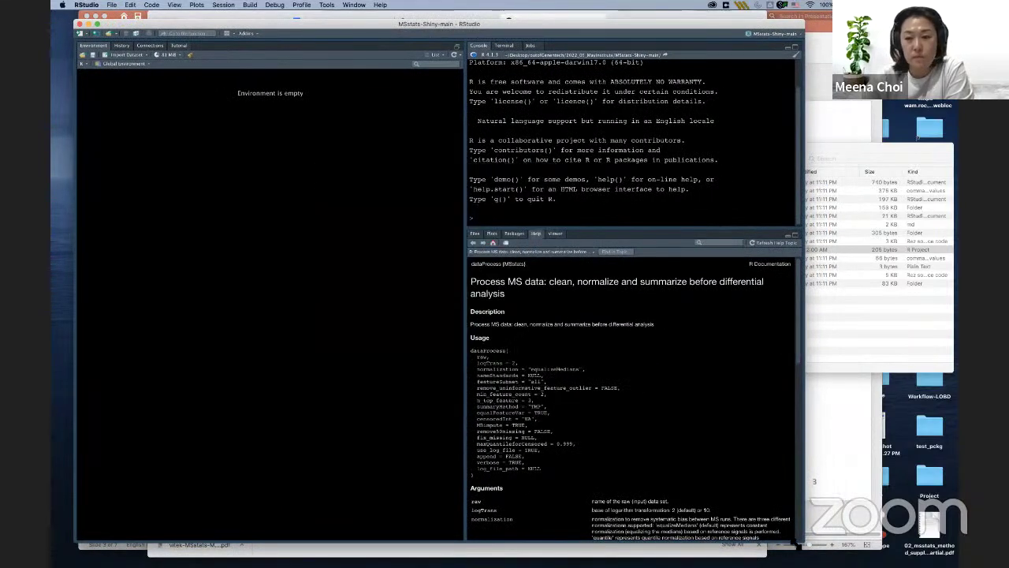
Widen the window and heighten the console pane, and show the project's files in place of the help page
{"action": "left_click_drag", "start_coordinate": [803, 542], "coordinate": [922, 544]}
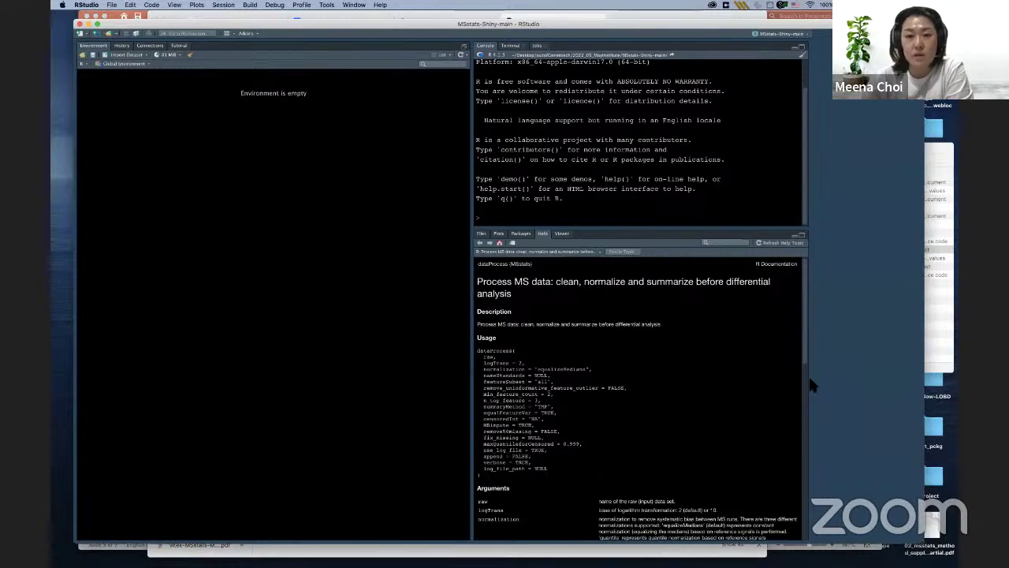
{"action": "left_click_drag", "start_coordinate": [742, 230], "coordinate": [742, 303]}
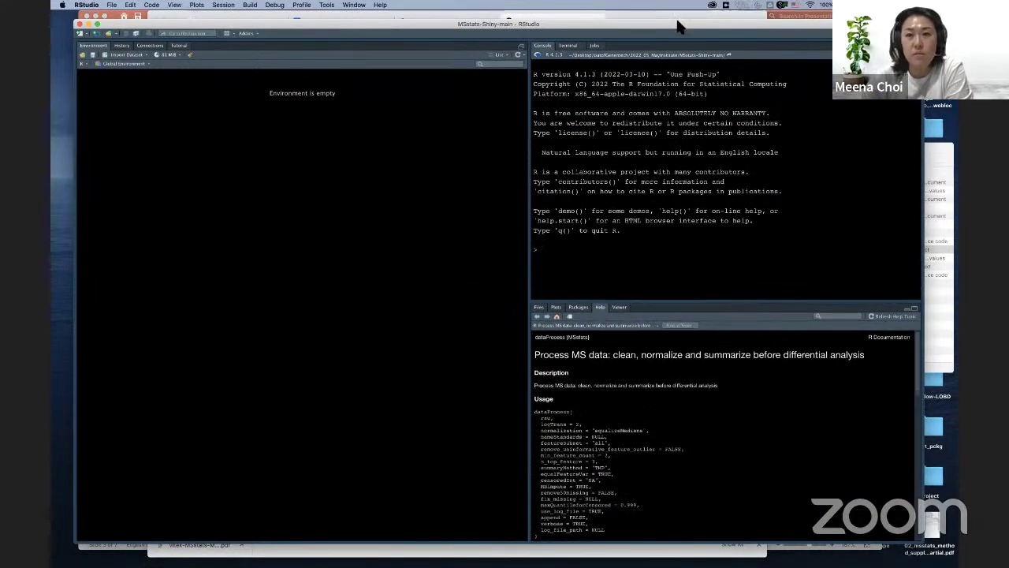
{"action": "left_click_drag", "start_coordinate": [679, 31], "coordinate": [683, 28]}
{"action": "left_click", "coordinate": [534, 306]}
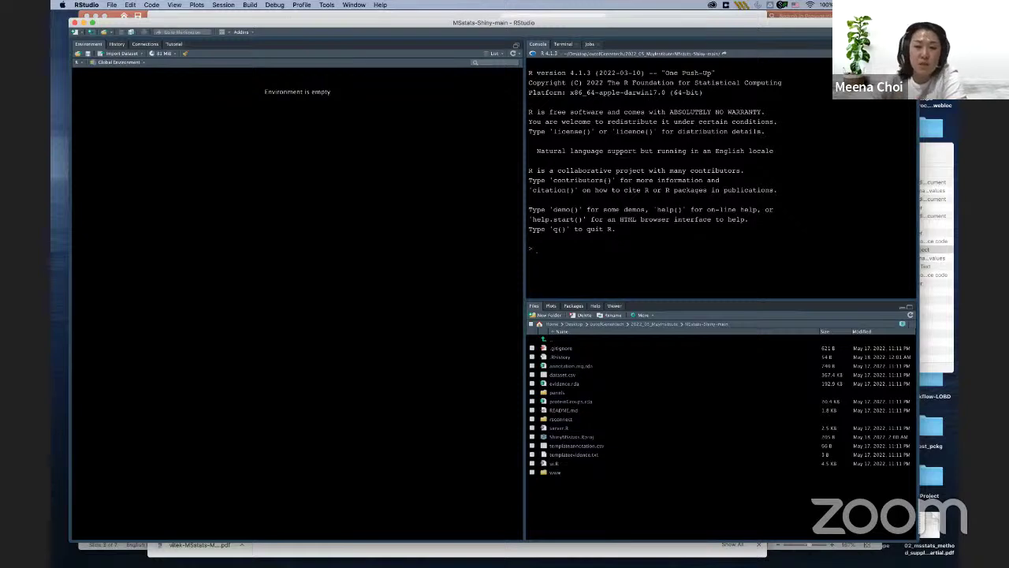
{"action": "left_click_drag", "start_coordinate": [610, 28], "coordinate": [612, 26]}
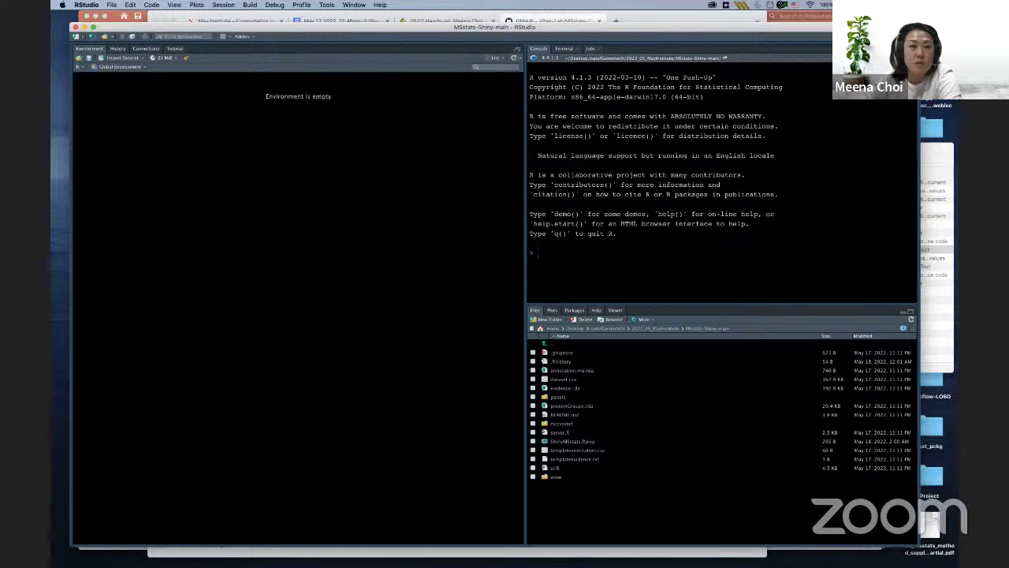
Change the editor theme to the light Chrome theme in the appearance preferences and apply it
{"action": "left_click", "coordinate": [86, 4]}
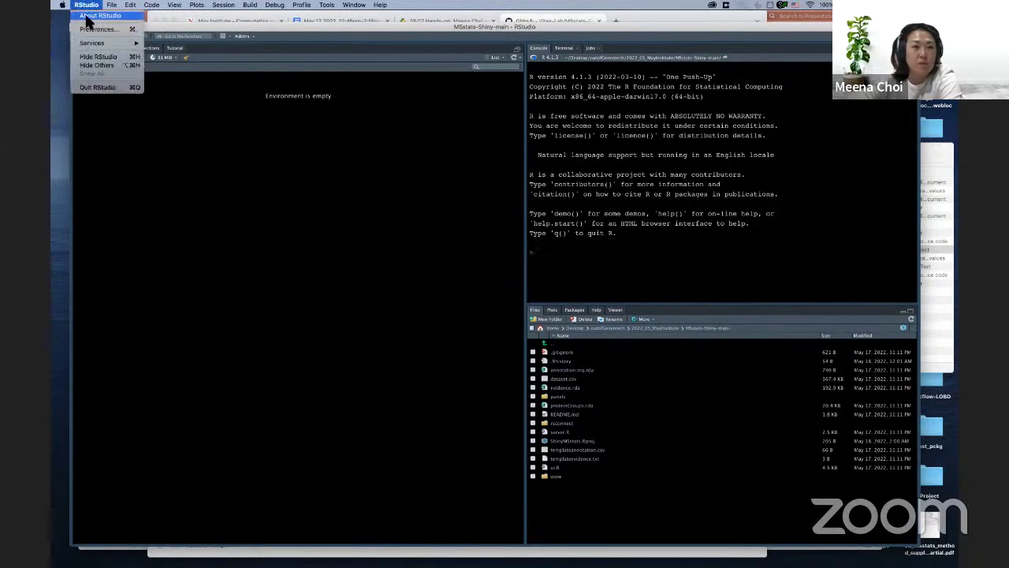
{"action": "key", "text": "Escape"}
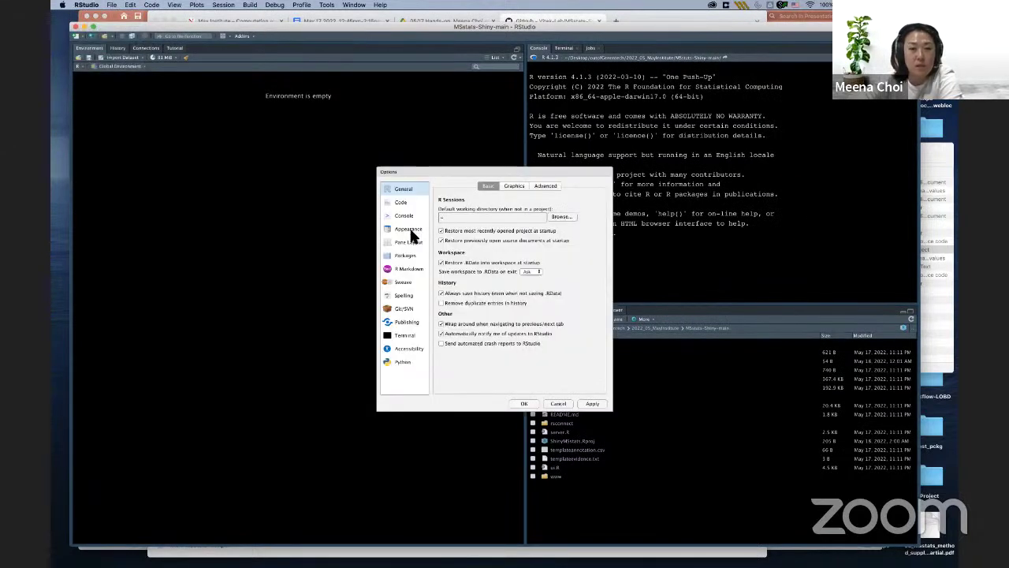
{"action": "left_click", "coordinate": [408, 230]}
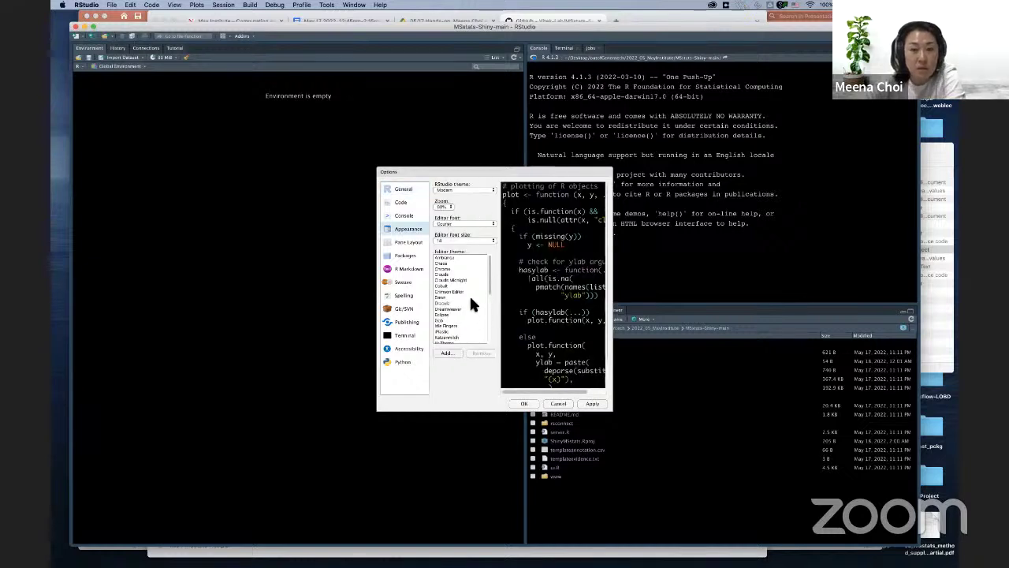
{"action": "scroll", "coordinate": [469, 304], "scroll_direction": "down", "scroll_amount": 5}
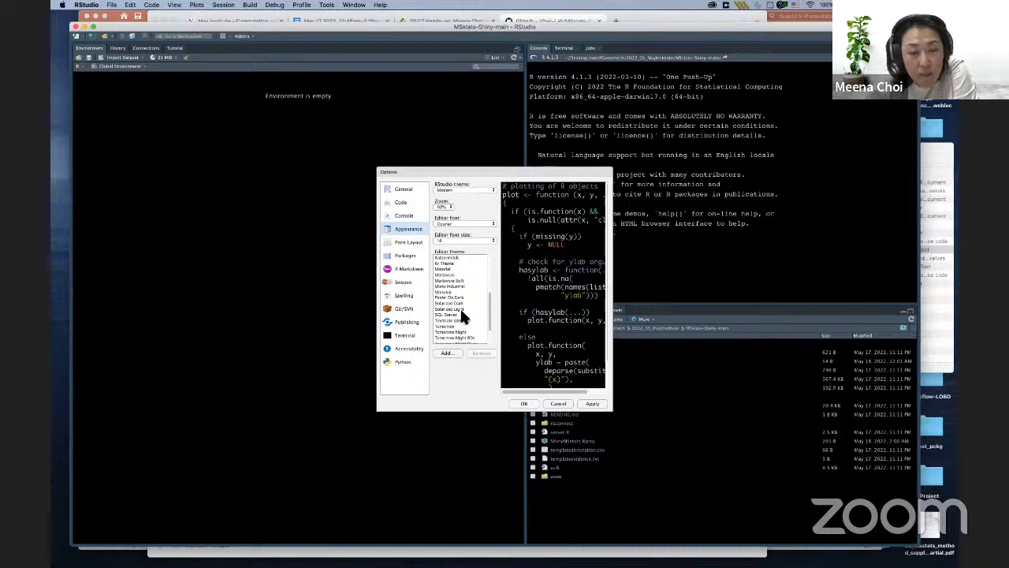
{"action": "left_click", "coordinate": [448, 280]}
{"action": "scroll", "coordinate": [450, 272], "scroll_direction": "up", "scroll_amount": 5}
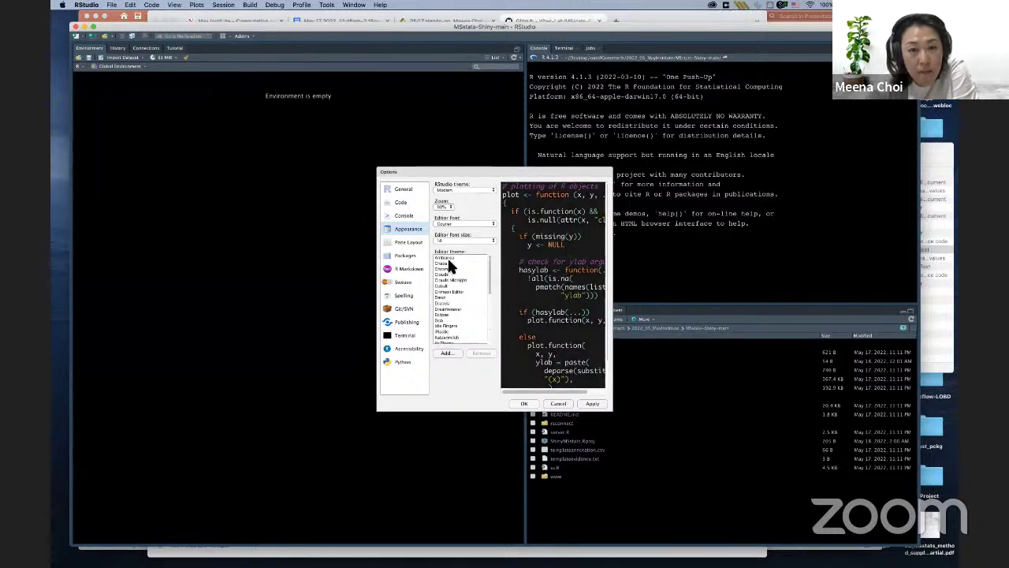
{"action": "left_click", "coordinate": [449, 269]}
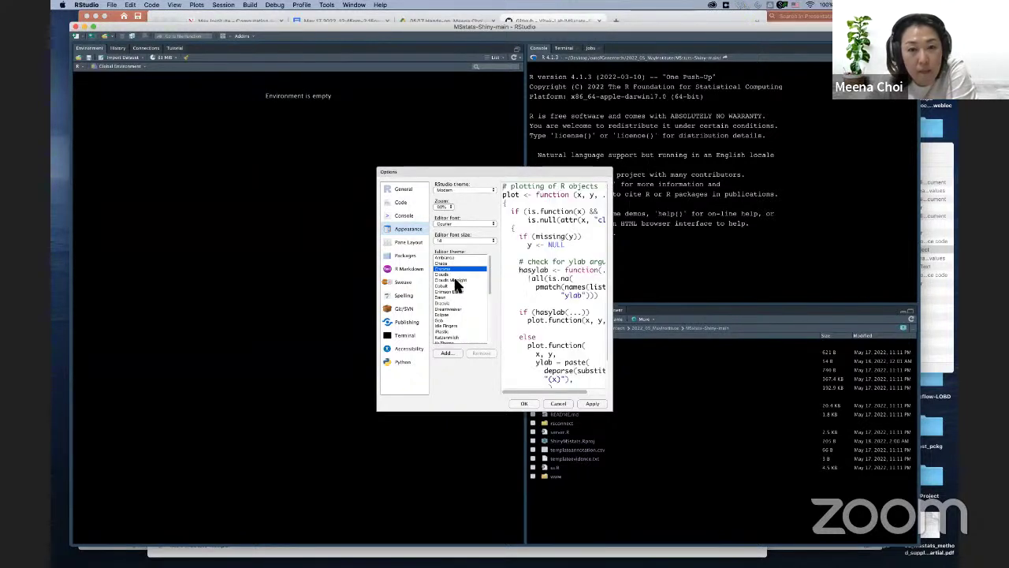
{"action": "left_click", "coordinate": [596, 405]}
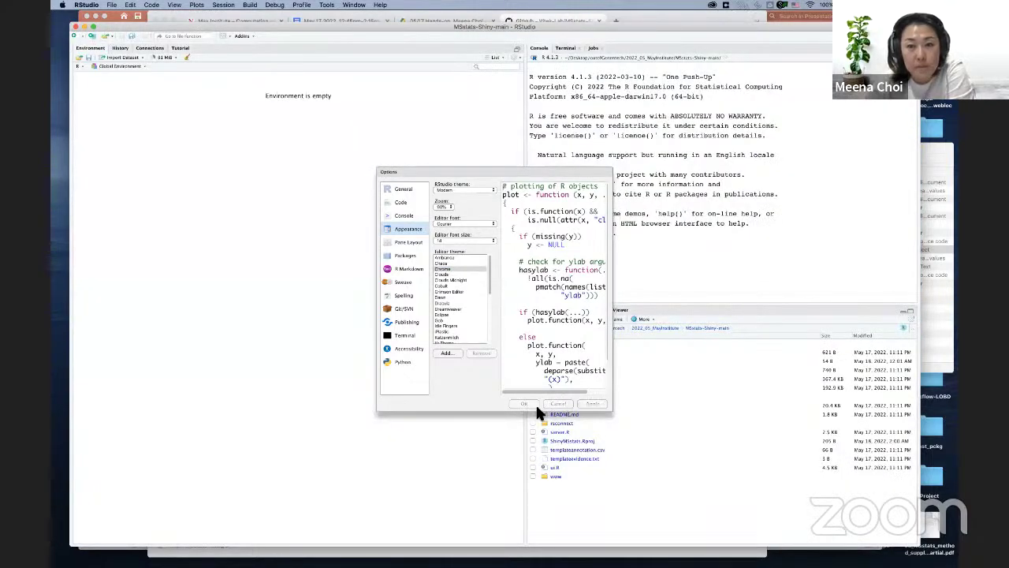
{"action": "left_click", "coordinate": [530, 404]}
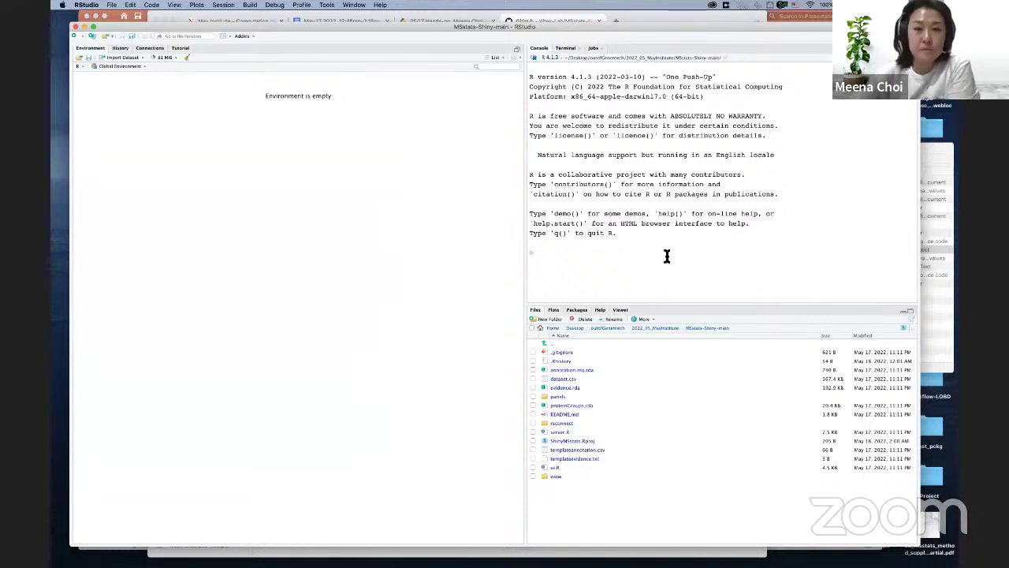
Open Rscript_install_dependency.R from the 2022_05_MayInstitute folder and return the file listing to MSstats-Shiny-main
{"action": "left_click", "coordinate": [666, 333]}
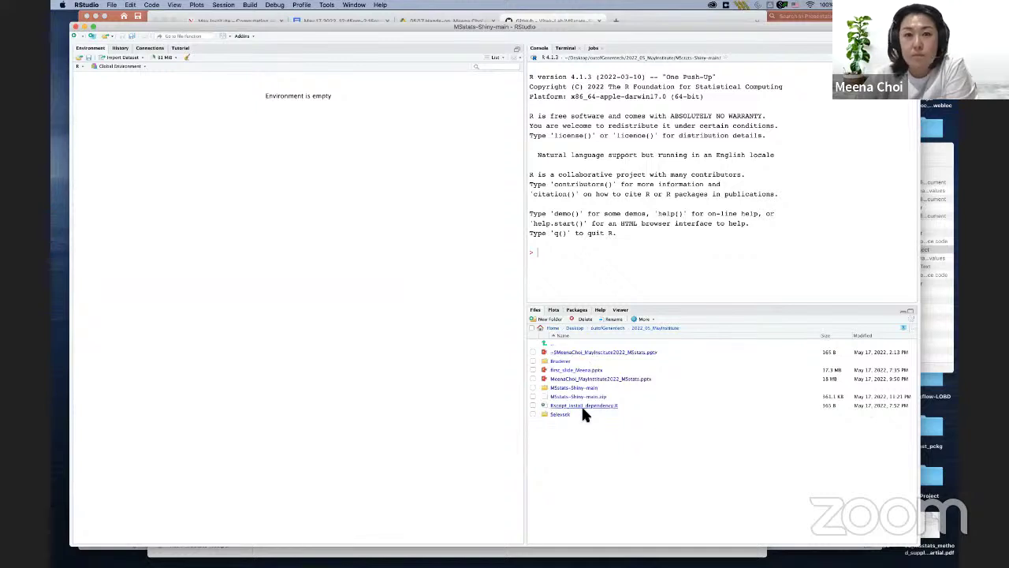
{"action": "left_click", "coordinate": [581, 404]}
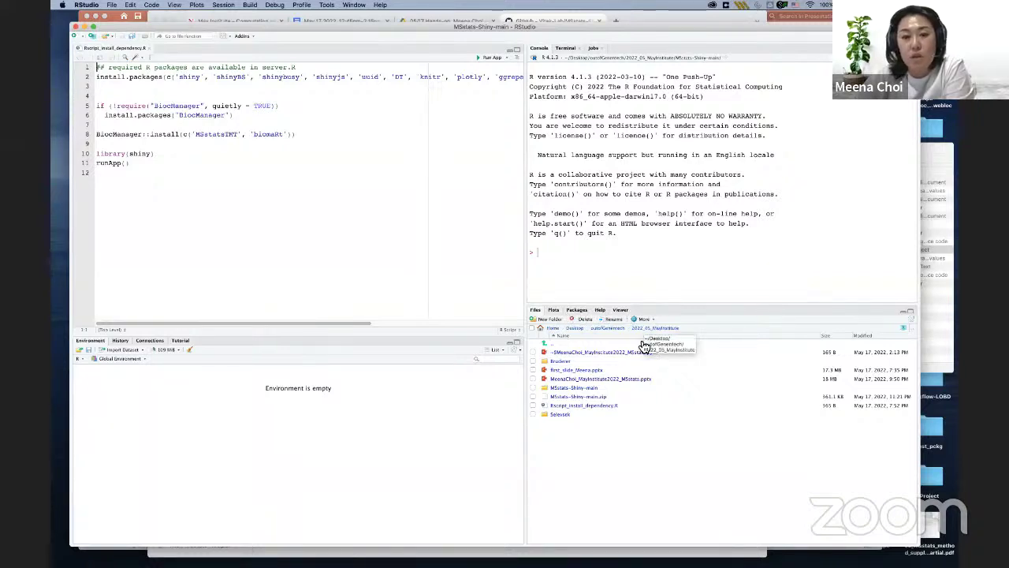
{"action": "left_click", "coordinate": [592, 388]}
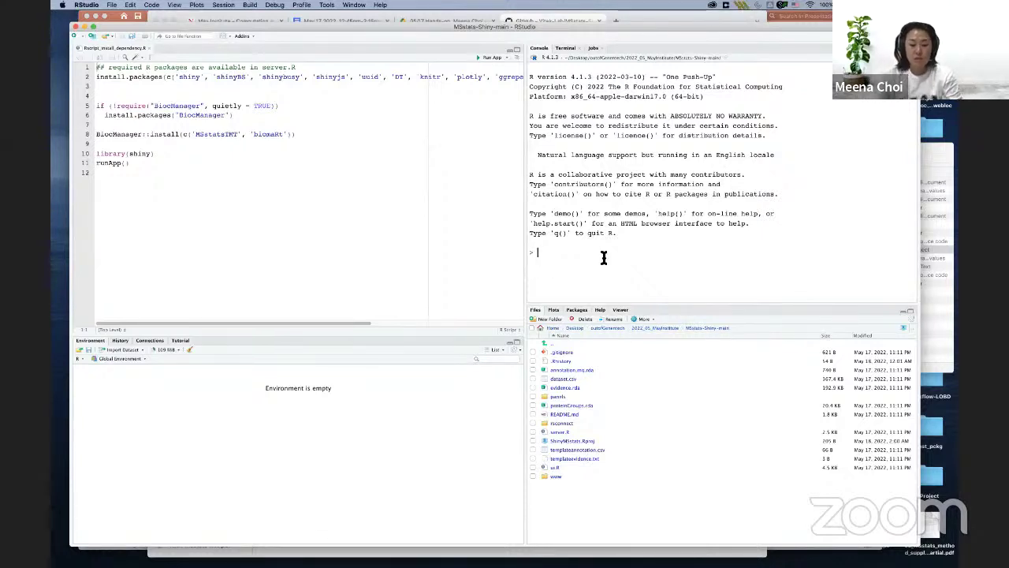
Check the current working directory with getwd() and set the MSstats-Shiny-main folder as the working directory
{"action": "type", "text": "twd("}
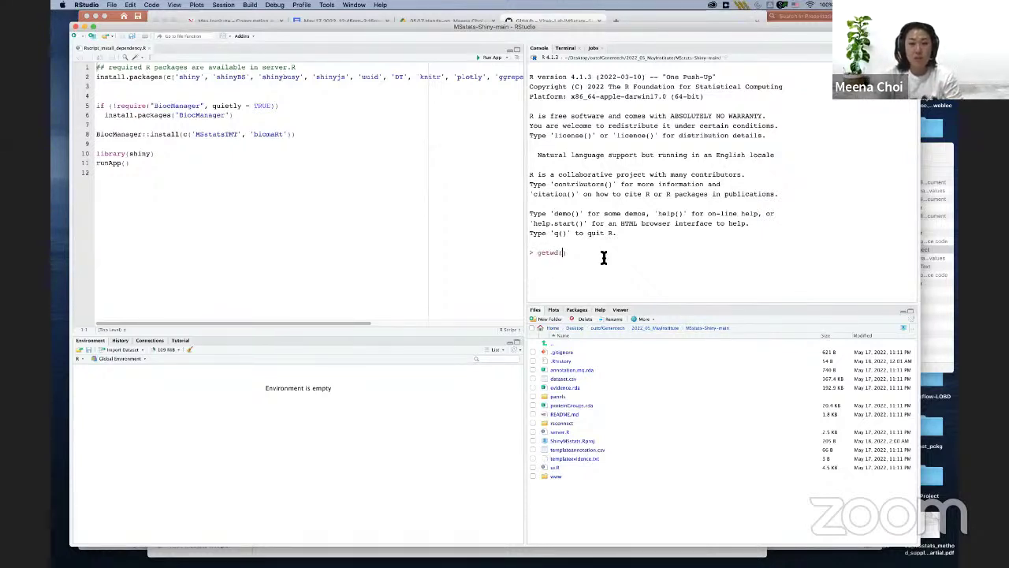
{"action": "key", "text": "Return"}
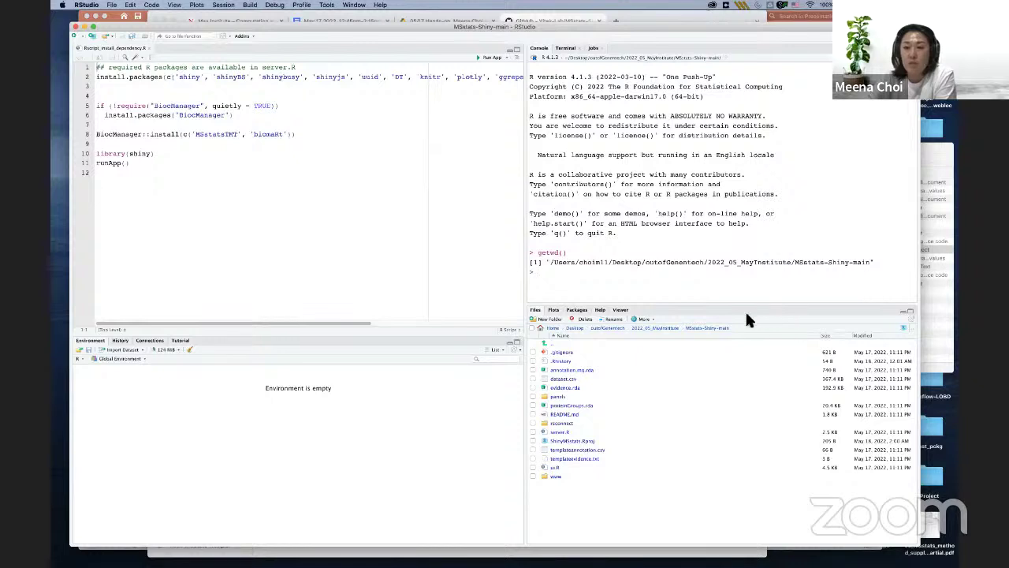
{"action": "left_click", "coordinate": [650, 319]}
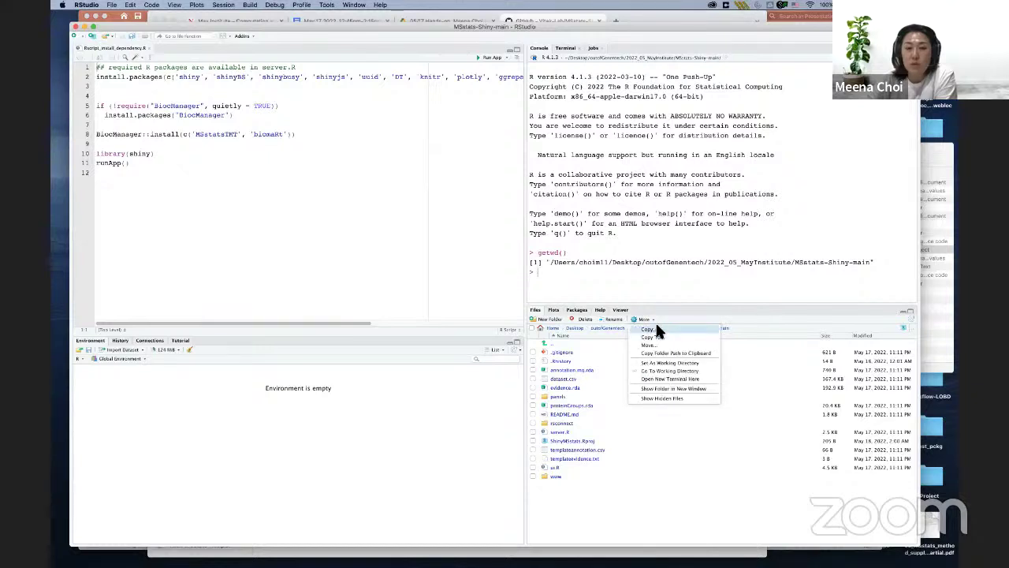
{"action": "left_click", "coordinate": [671, 364]}
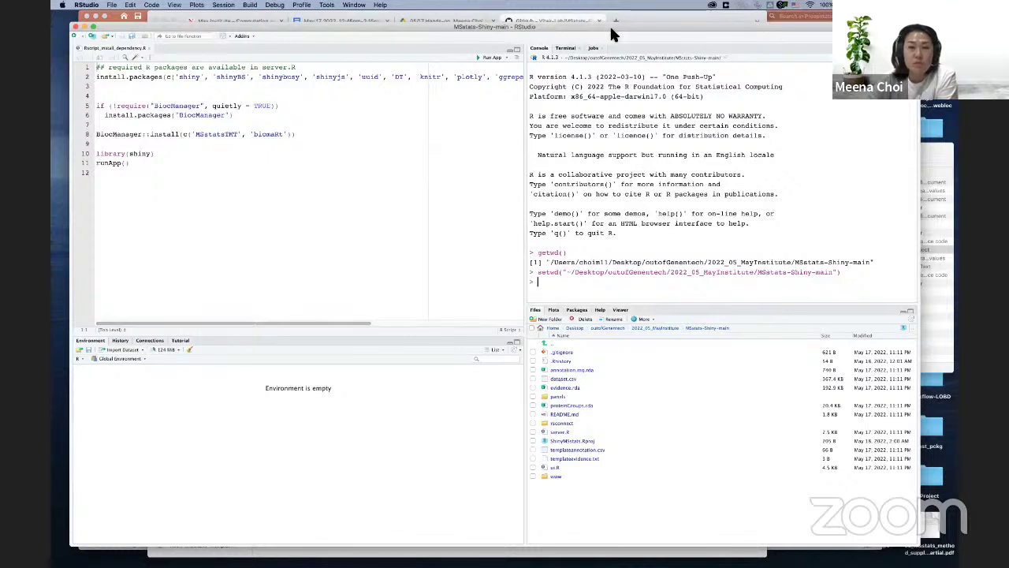
Run the library(shiny) and runApp() lines of the install script to launch the MSstats-Shiny app, skipping the package installation lines
{"action": "left_click", "coordinate": [171, 159]}
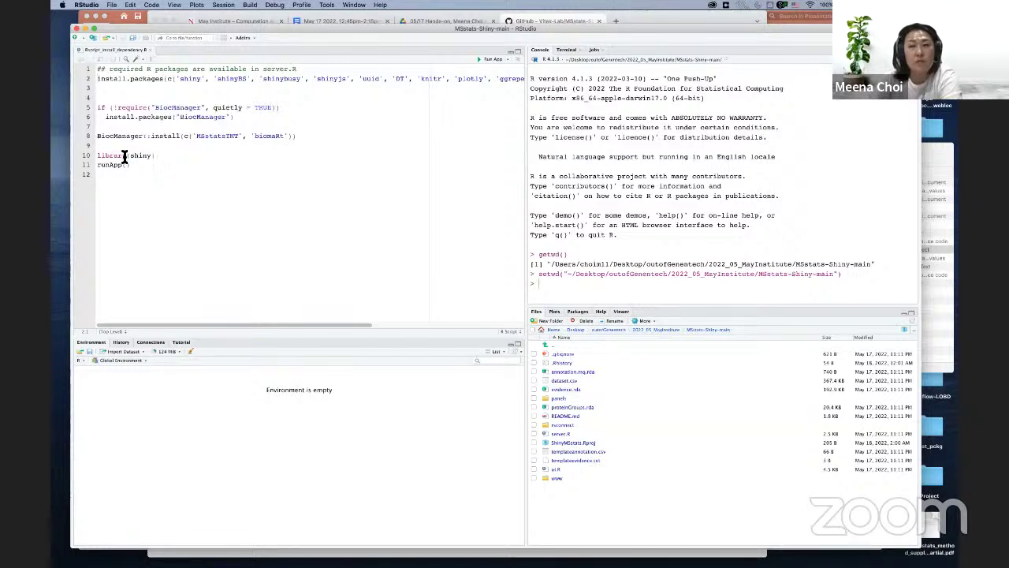
{"action": "left_click_drag", "start_coordinate": [108, 146], "coordinate": [91, 71]}
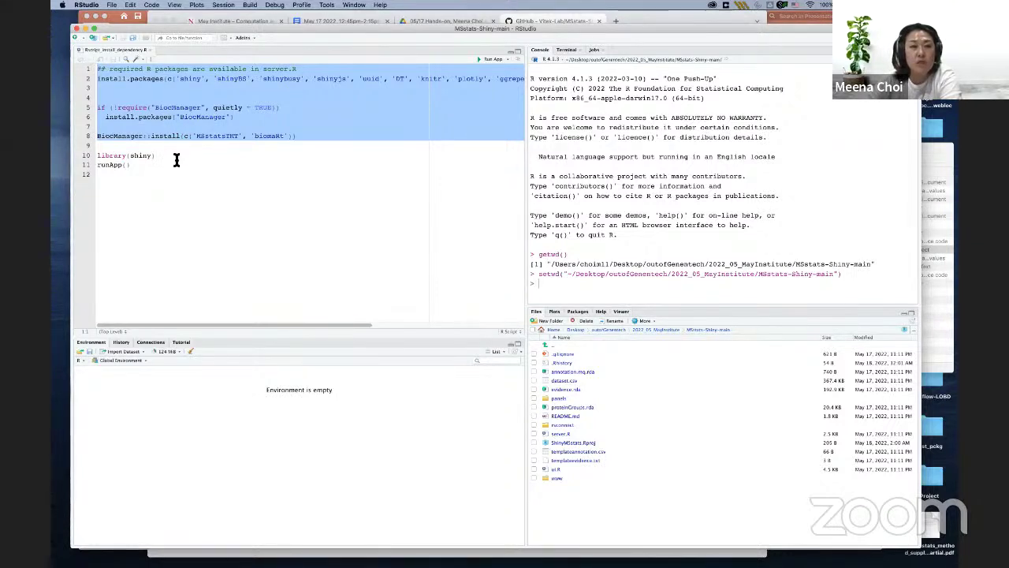
{"action": "left_click", "coordinate": [150, 157]}
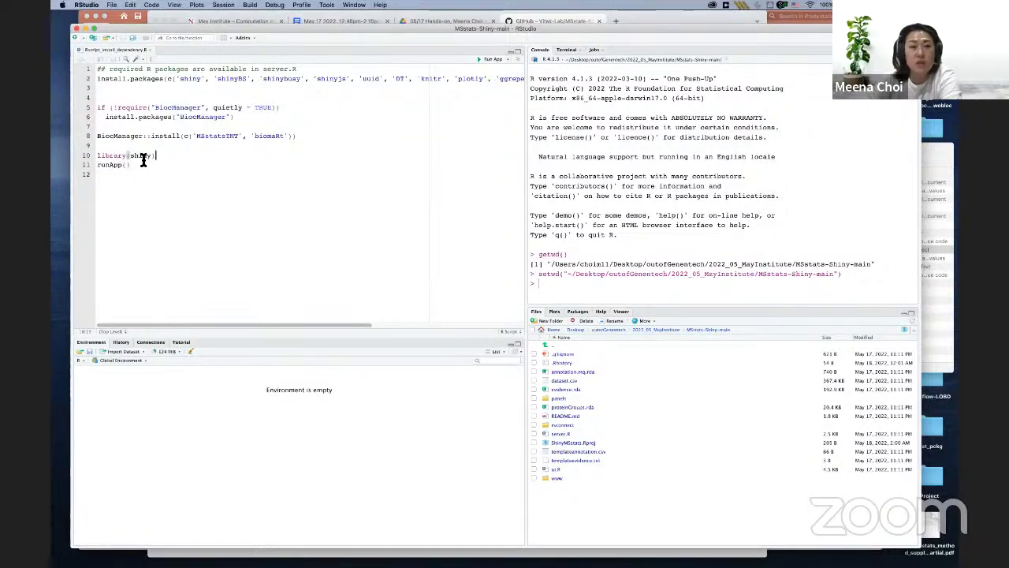
{"action": "key", "text": "Left"}
{"action": "key", "text": "Left"}
{"action": "key", "text": "Left"}
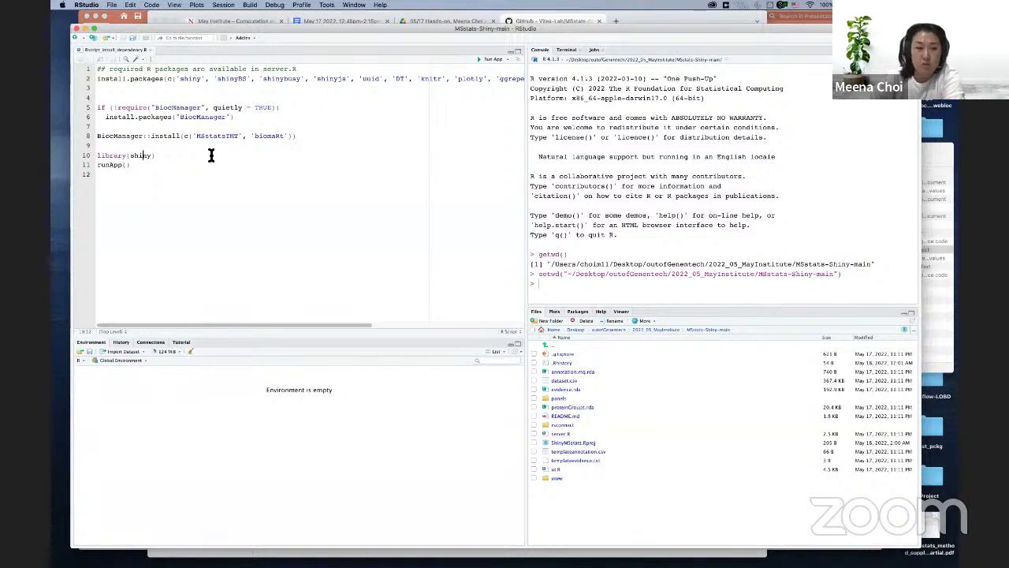
{"action": "key", "text": "super+Return"}
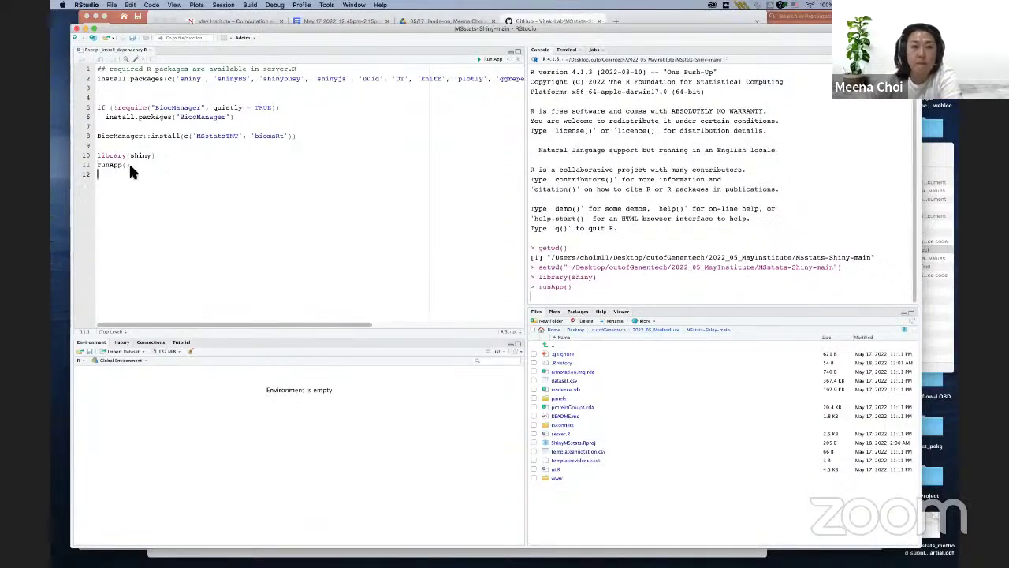
{"action": "key", "text": "super+Return"}
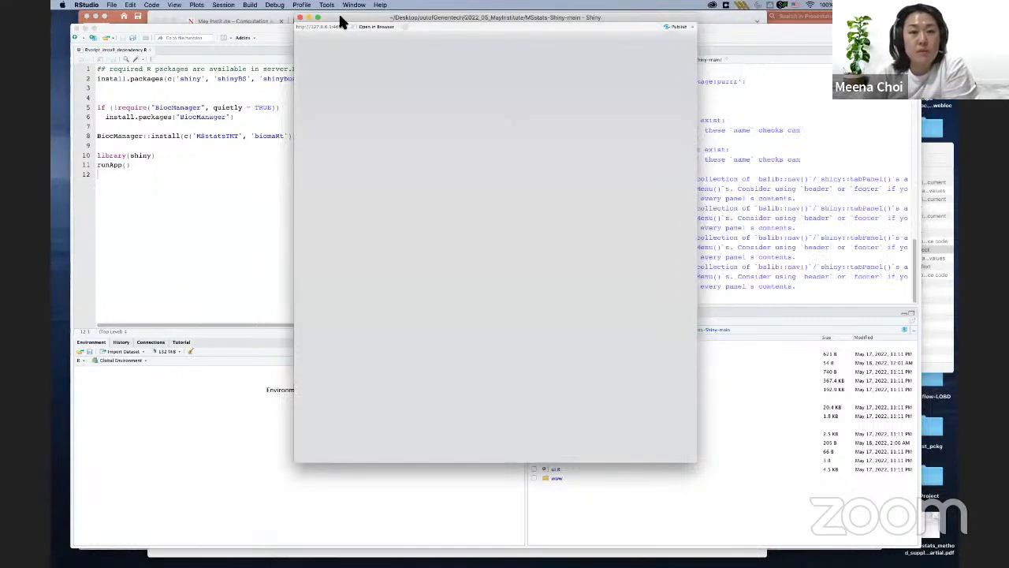
Move and widen the MSstats-Shiny app window, and check the R console behind it before returning to the app
{"action": "left_click_drag", "start_coordinate": [340, 17], "coordinate": [268, 17]}
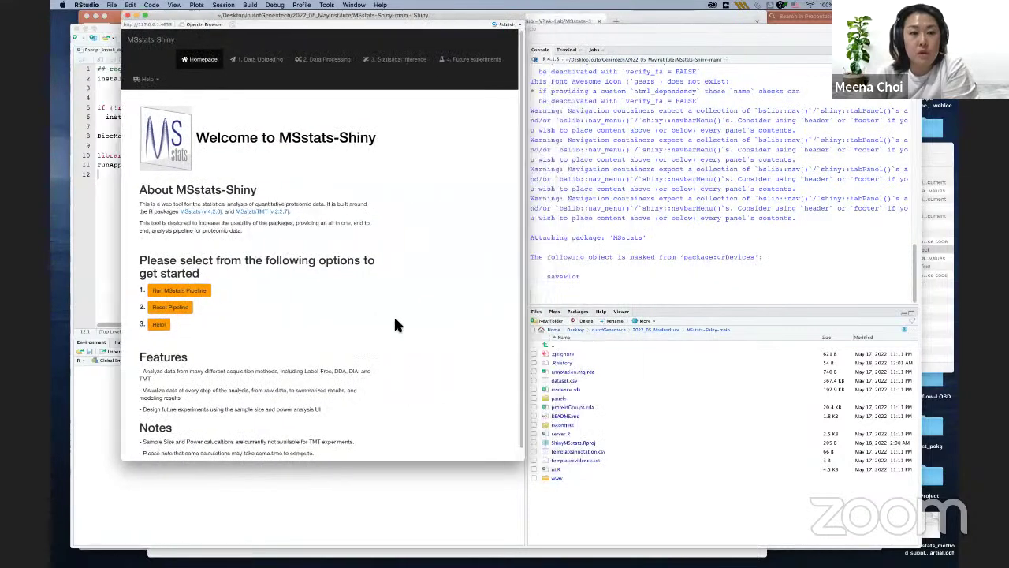
{"action": "left_click_drag", "start_coordinate": [517, 457], "coordinate": [749, 478]}
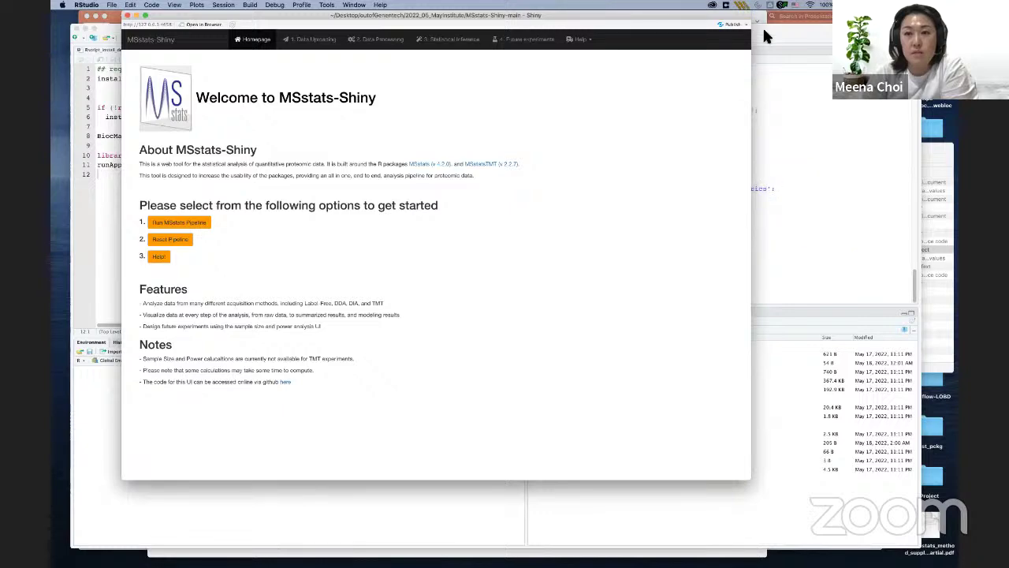
{"action": "left_click", "coordinate": [770, 27]}
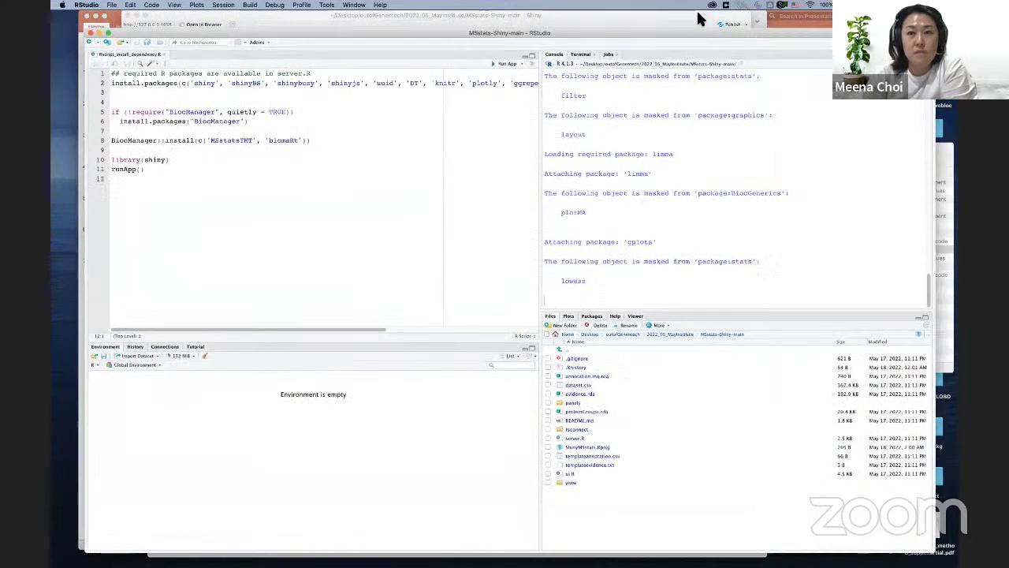
{"action": "key", "text": "super+grave"}
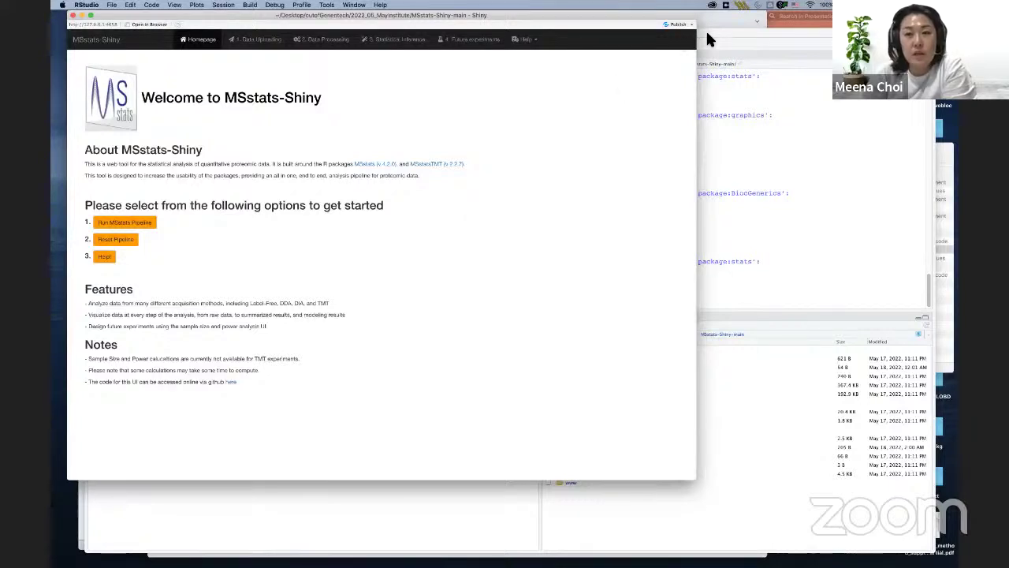
{"action": "key", "text": "super+grave"}
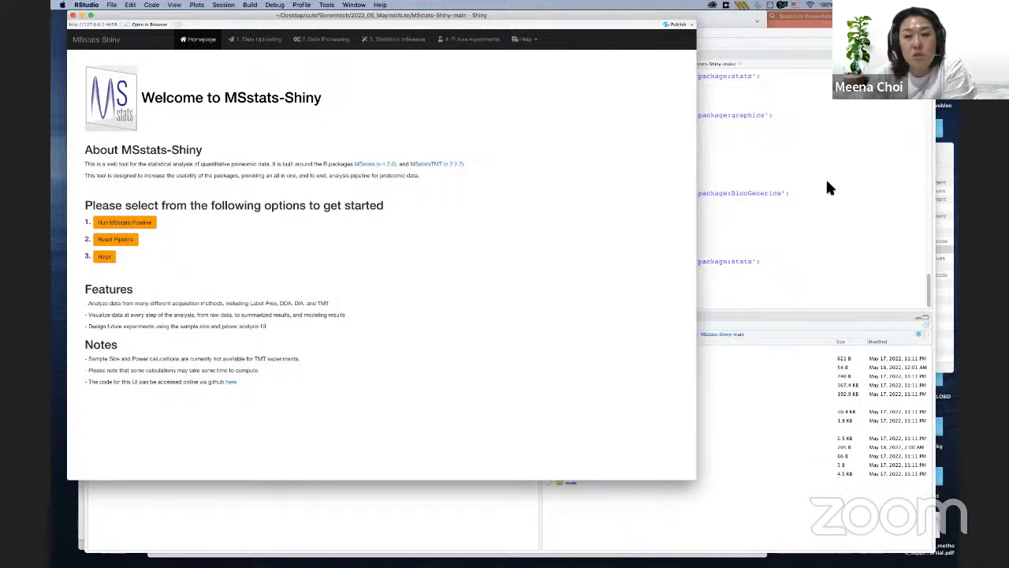
Switch to Finder, browse to Selevsek-lowcv inside the Selevsek folder, and examine MSstats input-plus.csv and MSstats input-plus-400.csv
{"action": "left_click", "coordinate": [937, 143]}
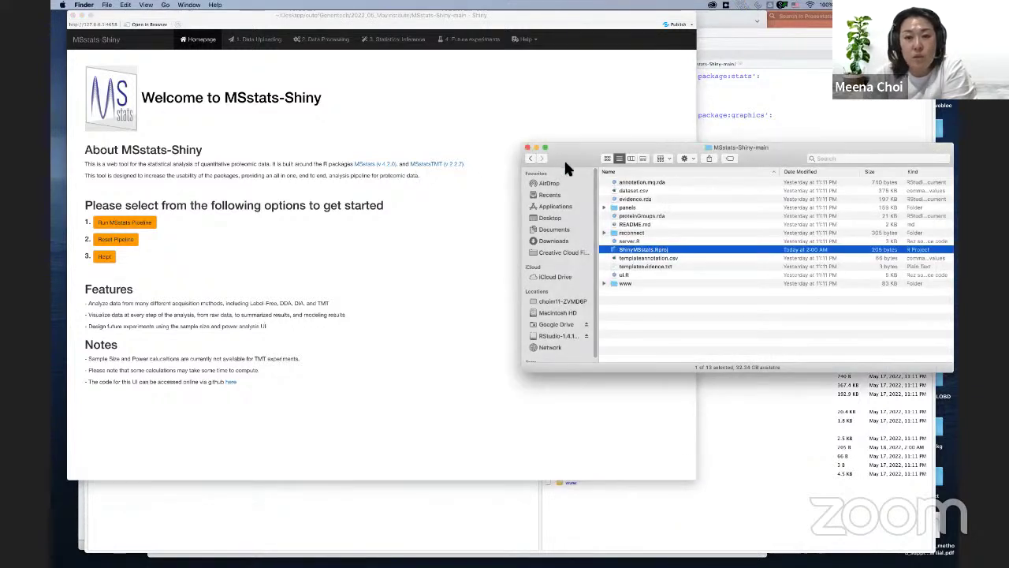
{"action": "left_click", "coordinate": [532, 157]}
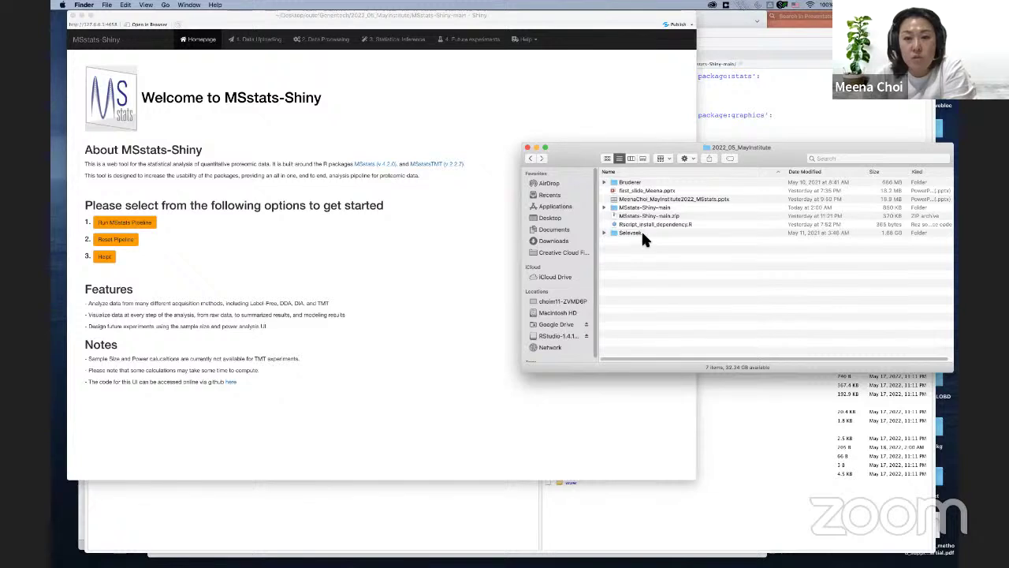
{"action": "left_click", "coordinate": [640, 231]}
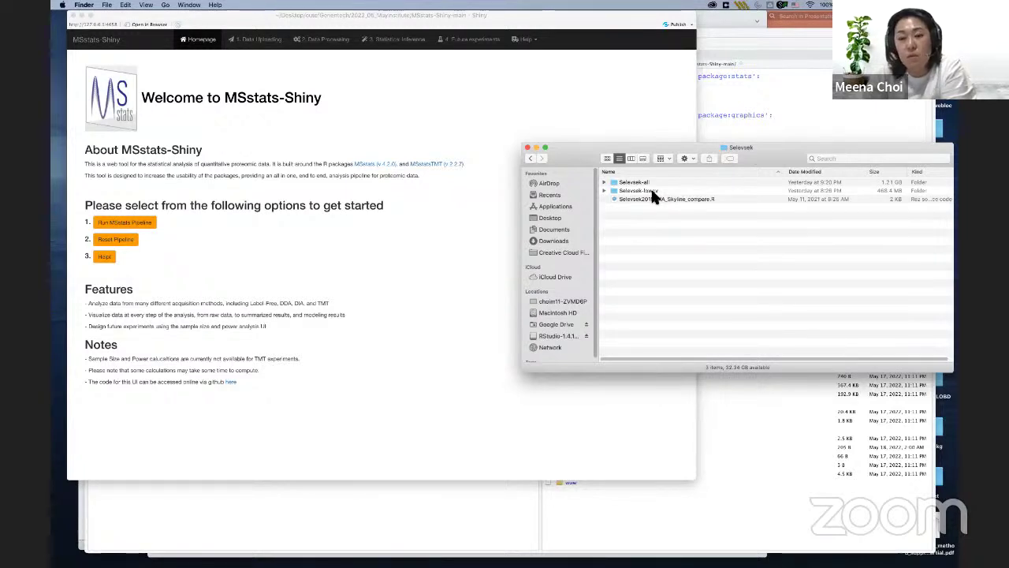
{"action": "double_click", "coordinate": [651, 192]}
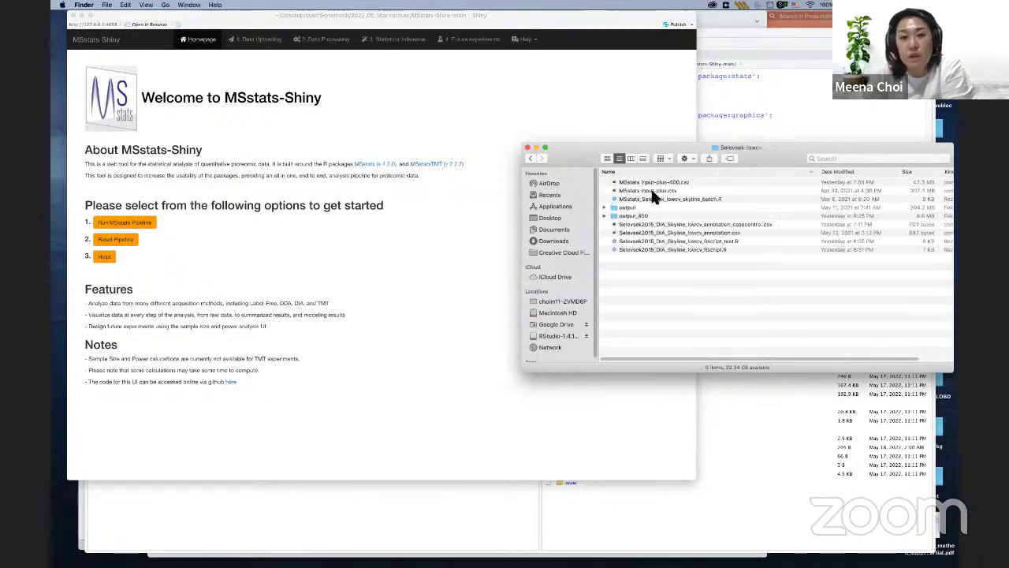
{"action": "left_click", "coordinate": [694, 182]}
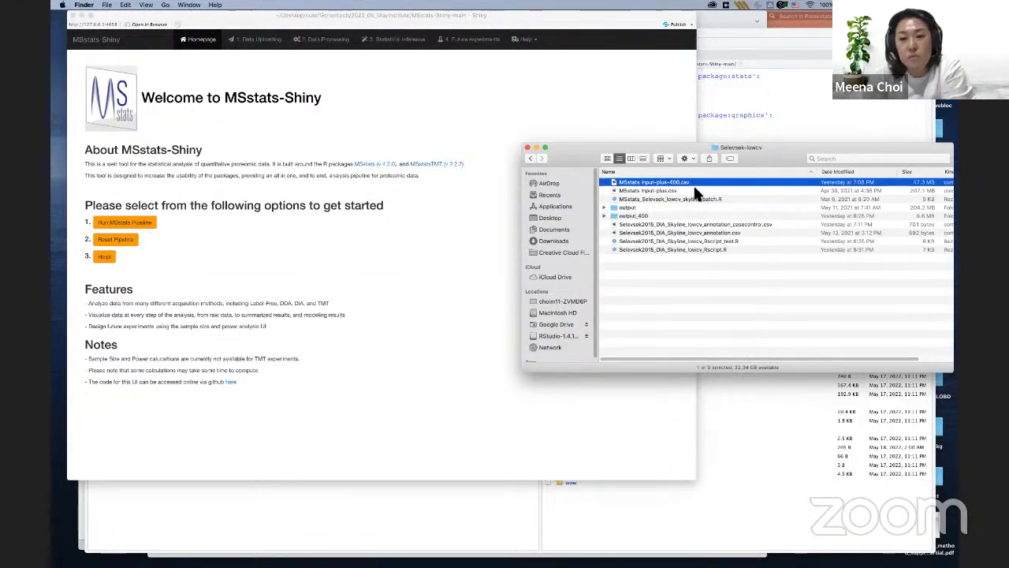
{"action": "left_click", "coordinate": [695, 191]}
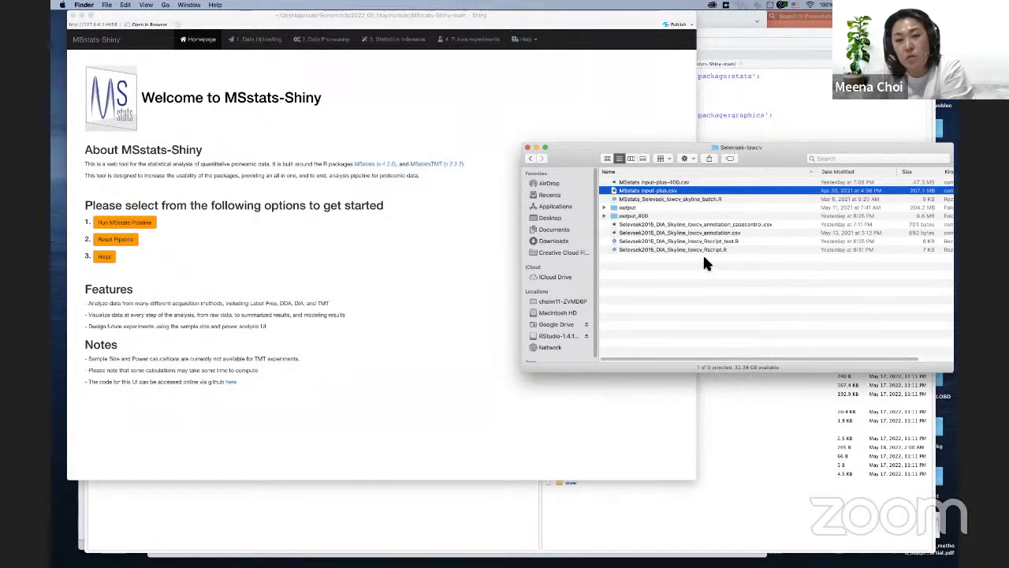
{"action": "left_click", "coordinate": [669, 199]}
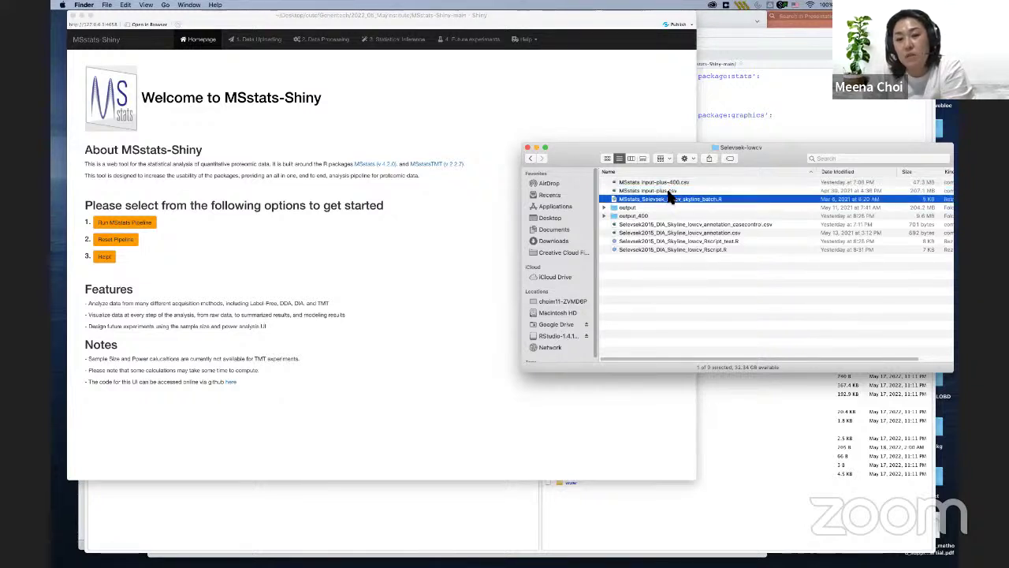
{"action": "left_click", "coordinate": [668, 191]}
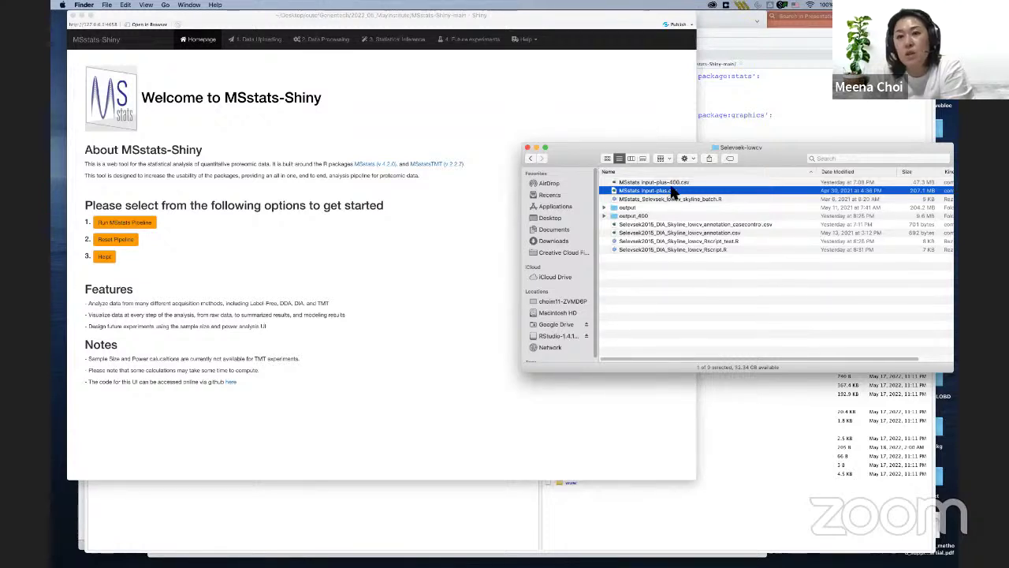
{"action": "left_click", "coordinate": [671, 183]}
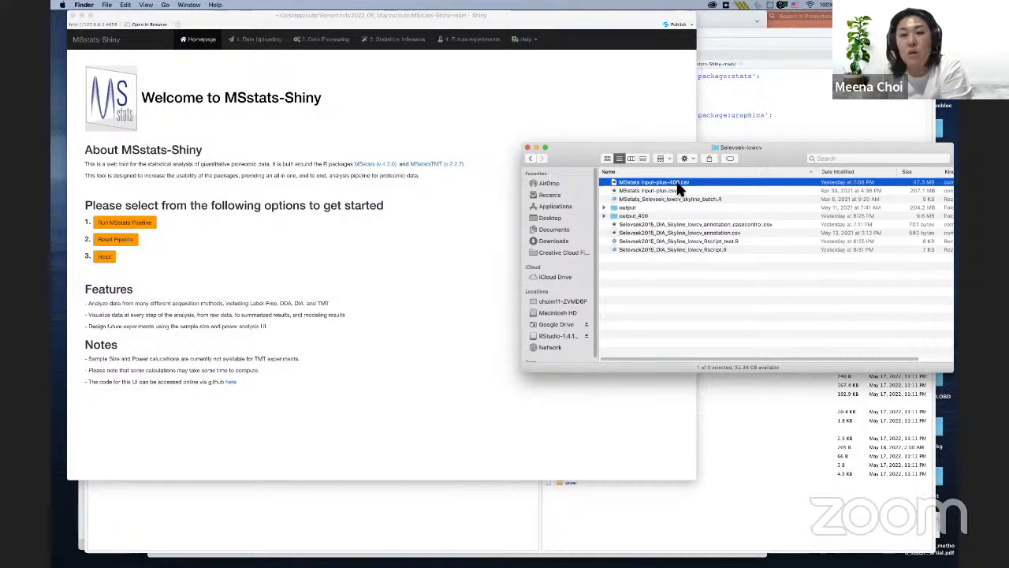
Return to the MSstats-Shiny app and switch to the PowerPoint presentation about MSstats
{"action": "left_click", "coordinate": [439, 241]}
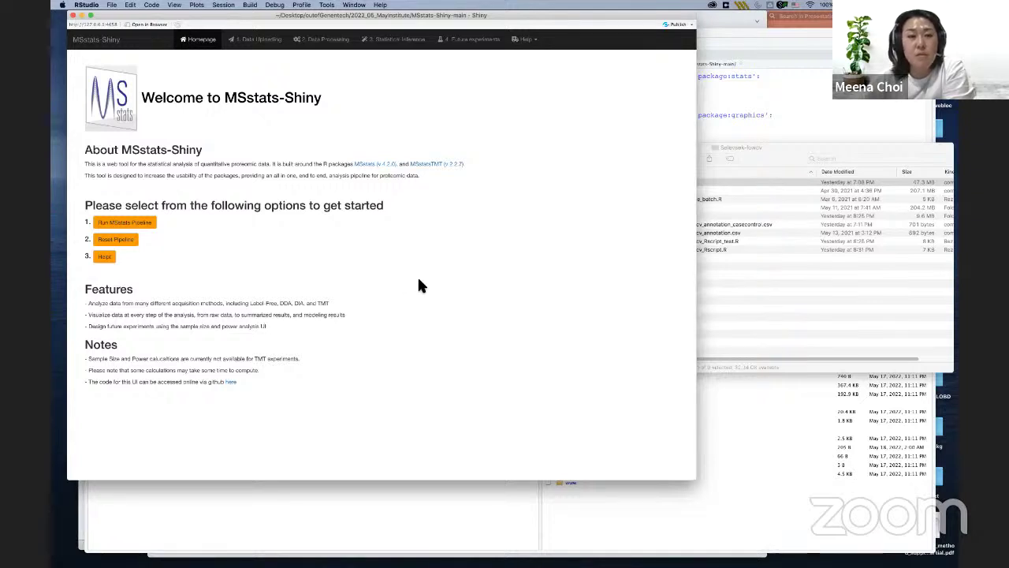
{"action": "left_click", "coordinate": [801, 29]}
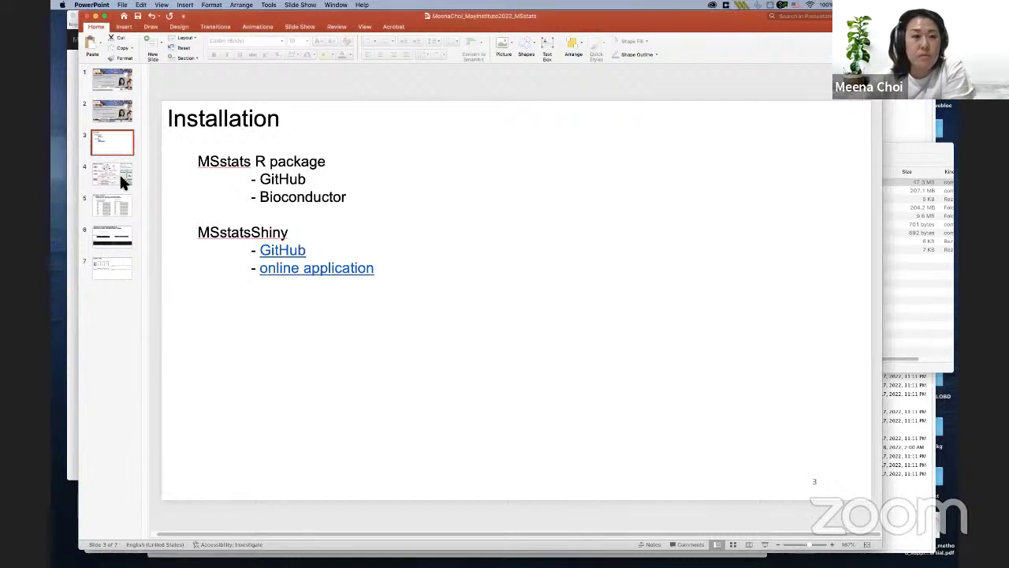
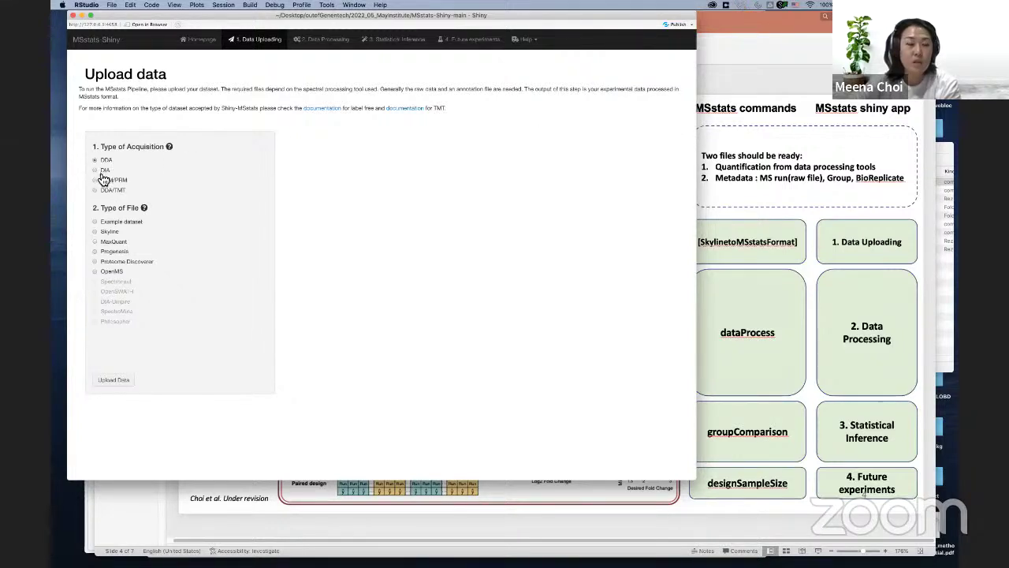
Choose DIA as the type of acquisition and Skyline as the type of file for the data upload
{"action": "left_click", "coordinate": [95, 168]}
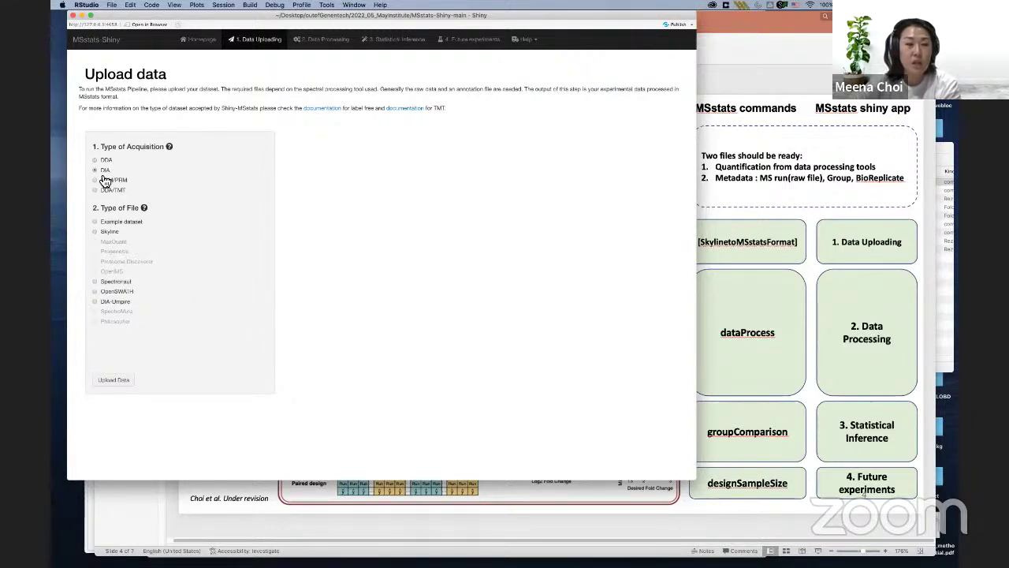
{"action": "left_click", "coordinate": [96, 230]}
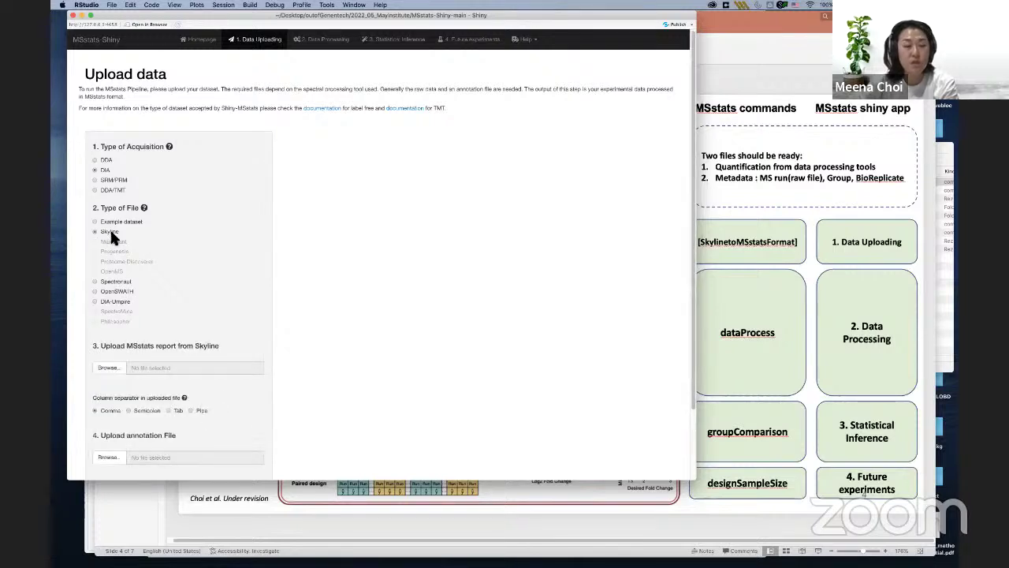
{"action": "scroll", "coordinate": [261, 276], "scroll_direction": "down", "scroll_amount": 2}
{"action": "scroll", "coordinate": [261, 276], "scroll_direction": "down", "scroll_amount": 1}
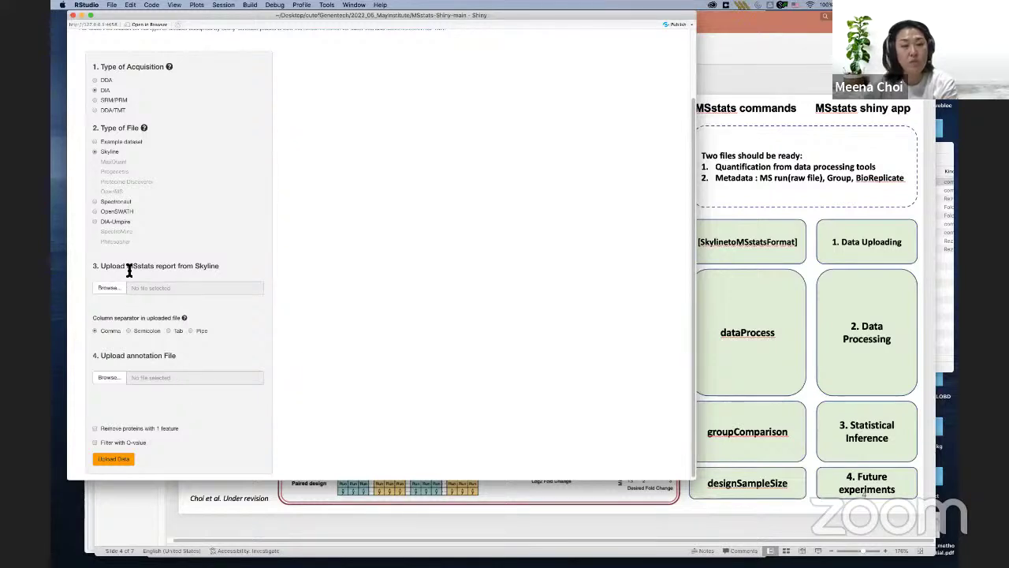
Upload MSstats Input-plus-400.csv from Desktop/outofGenentech/2022_05_MayInstitute/Selevsek/Selevsek-lowcv as the MSstats report from Skyline
{"action": "left_click", "coordinate": [943, 162]}
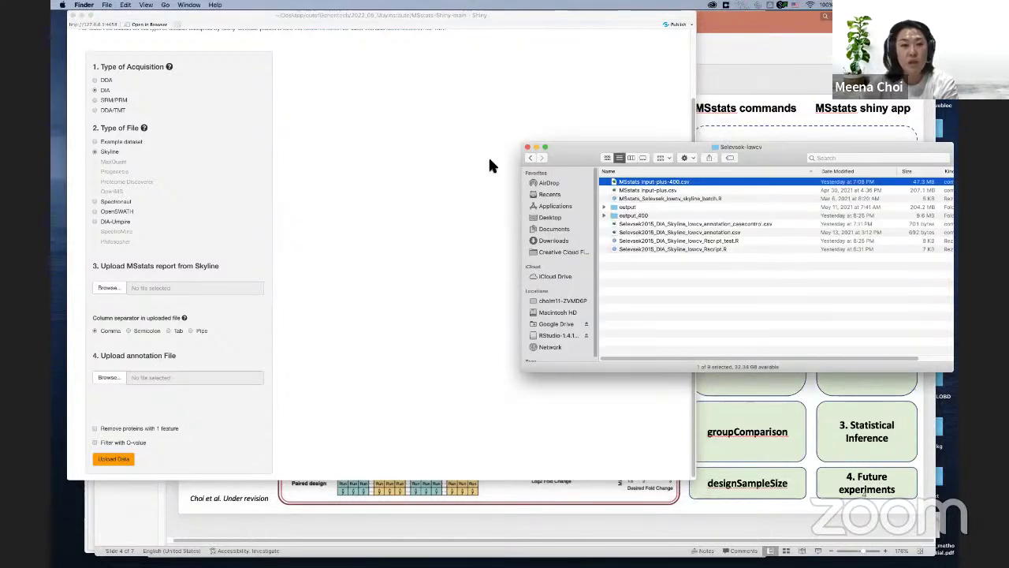
{"action": "left_click", "coordinate": [351, 269]}
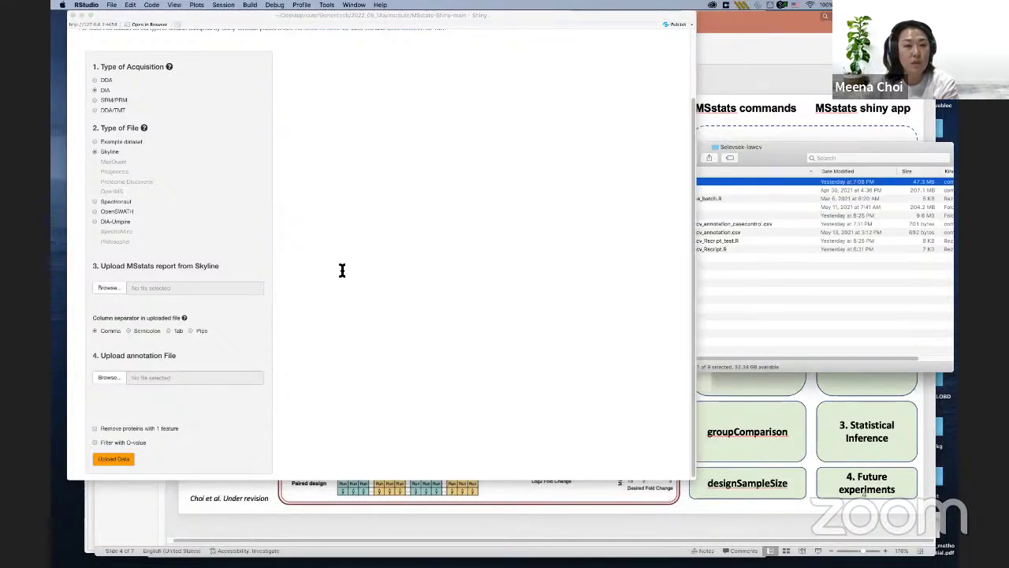
{"action": "left_click", "coordinate": [117, 296]}
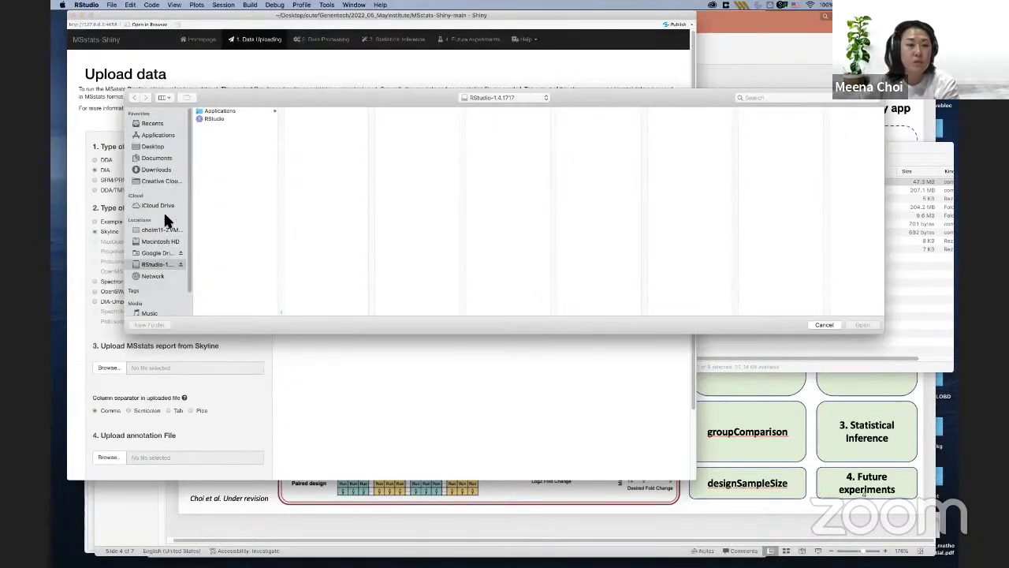
{"action": "left_click", "coordinate": [162, 147]}
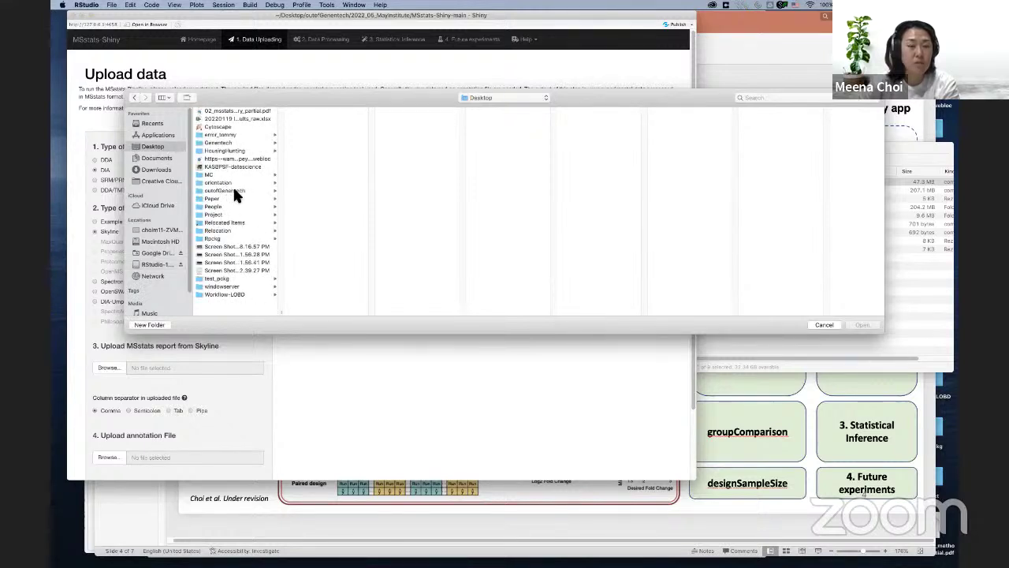
{"action": "left_click", "coordinate": [233, 190]}
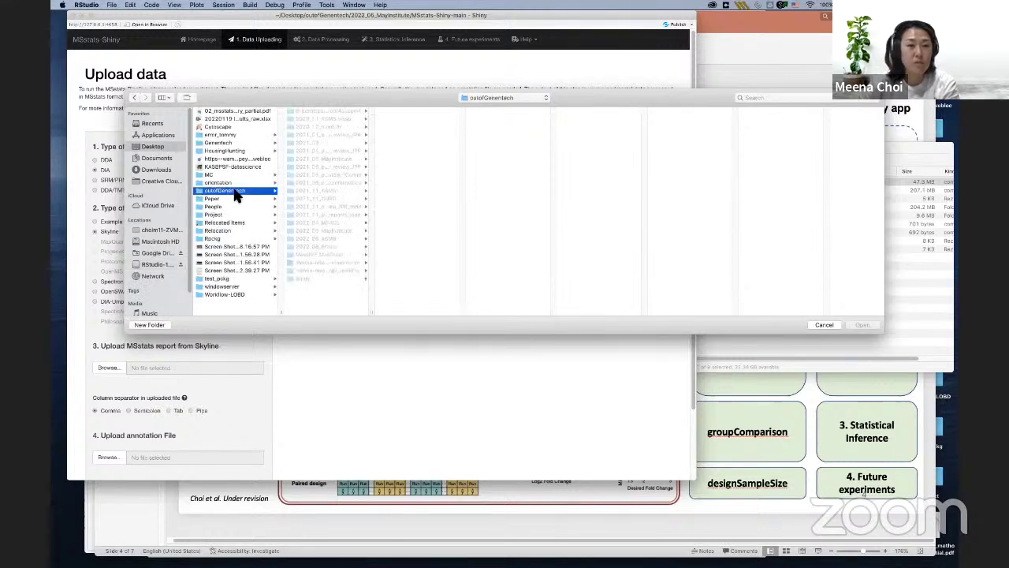
{"action": "left_click", "coordinate": [336, 231]}
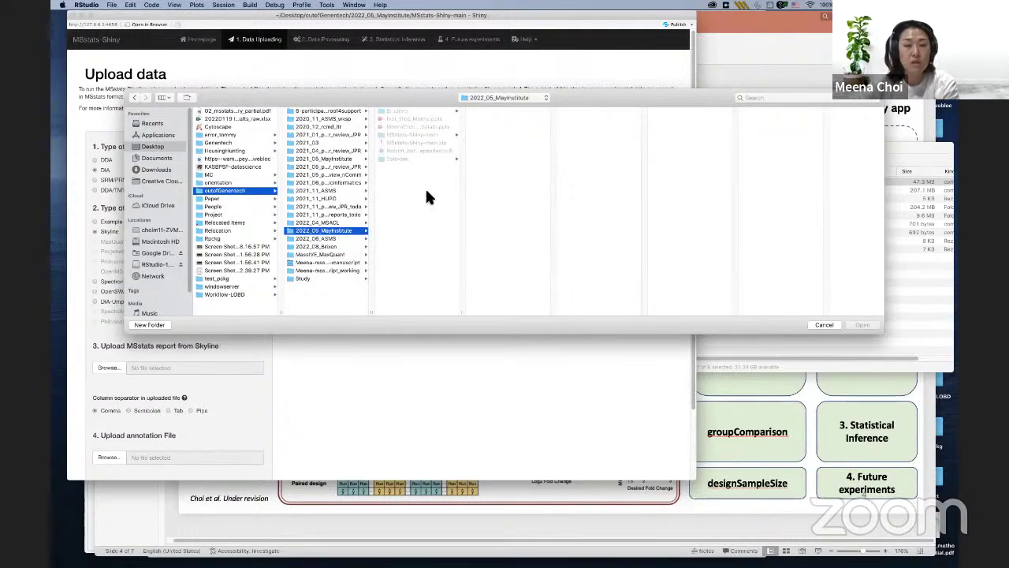
{"action": "left_click_drag", "start_coordinate": [468, 315], "coordinate": [552, 308]}
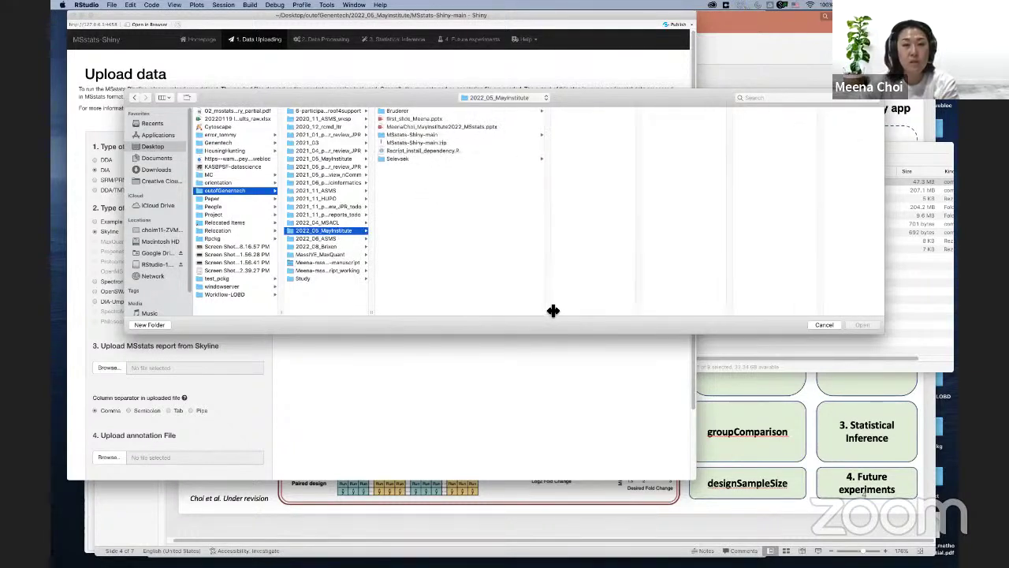
{"action": "left_click", "coordinate": [398, 159]}
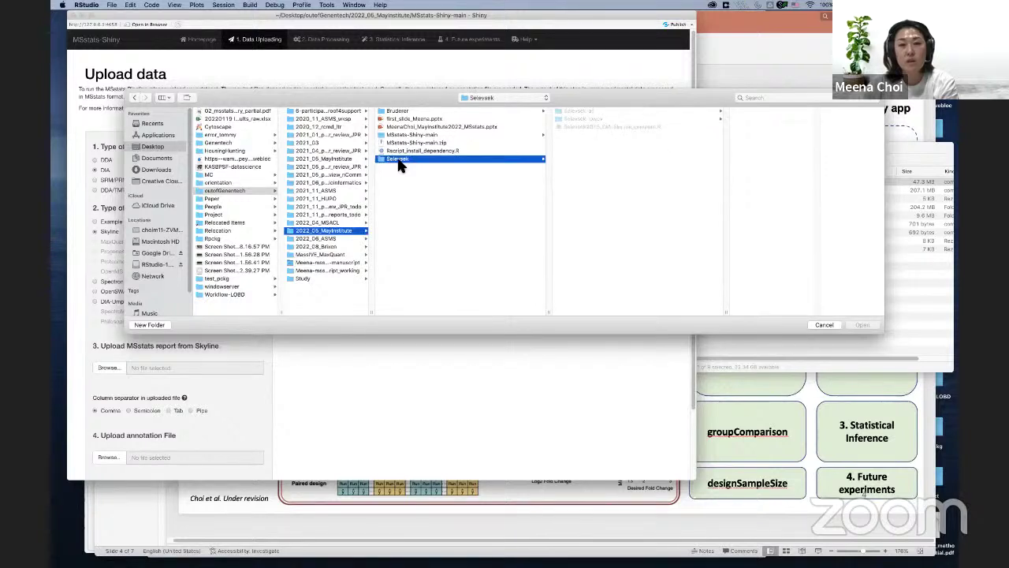
{"action": "left_click", "coordinate": [592, 118]}
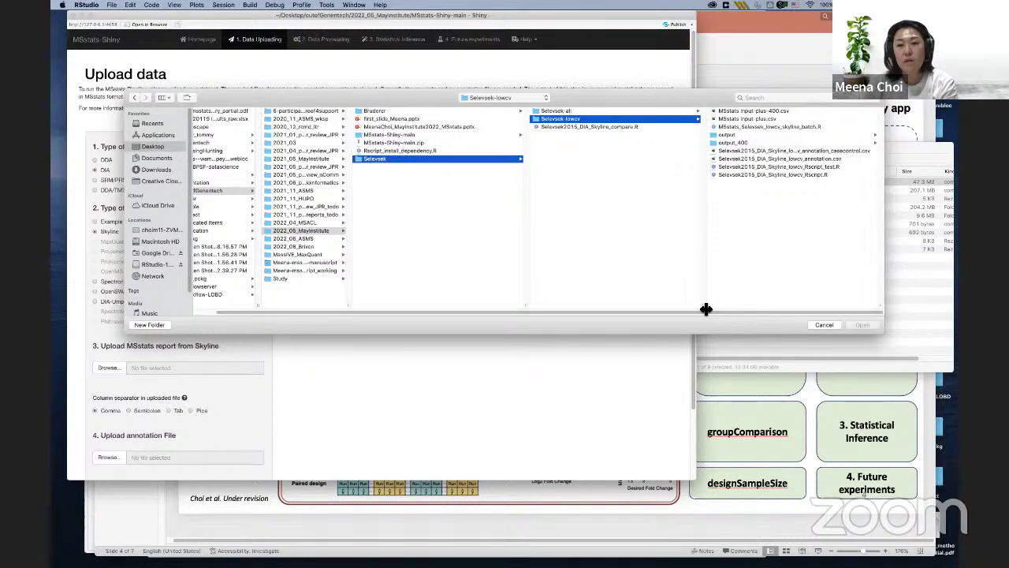
{"action": "left_click_drag", "start_coordinate": [706, 309], "coordinate": [676, 304]}
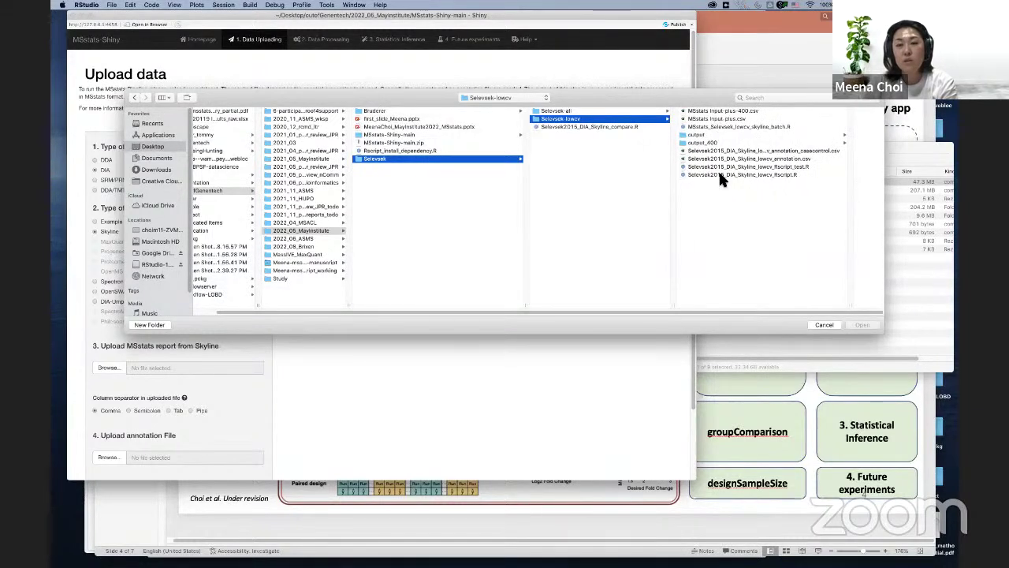
{"action": "left_click", "coordinate": [726, 111]}
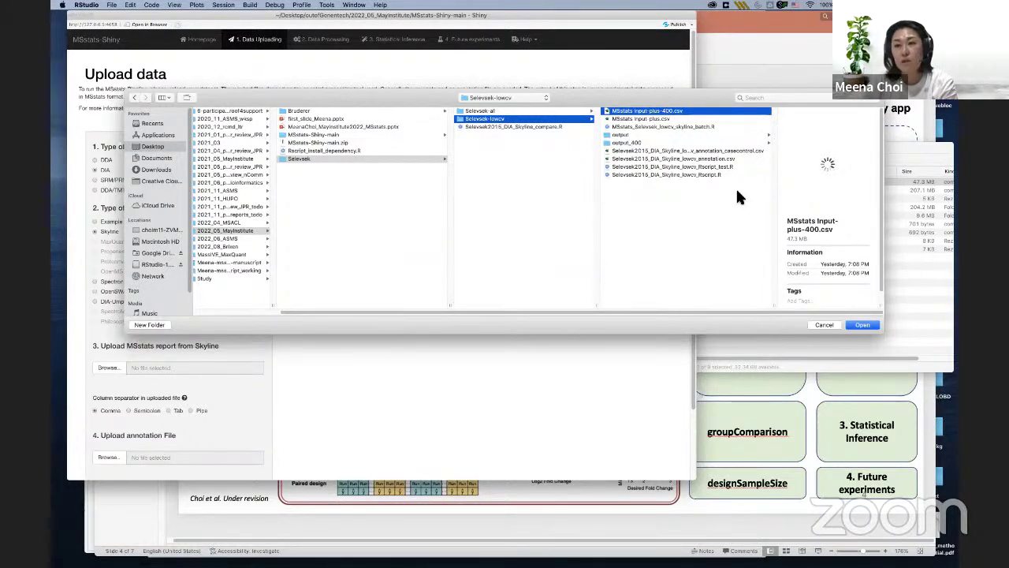
{"action": "left_click", "coordinate": [861, 325]}
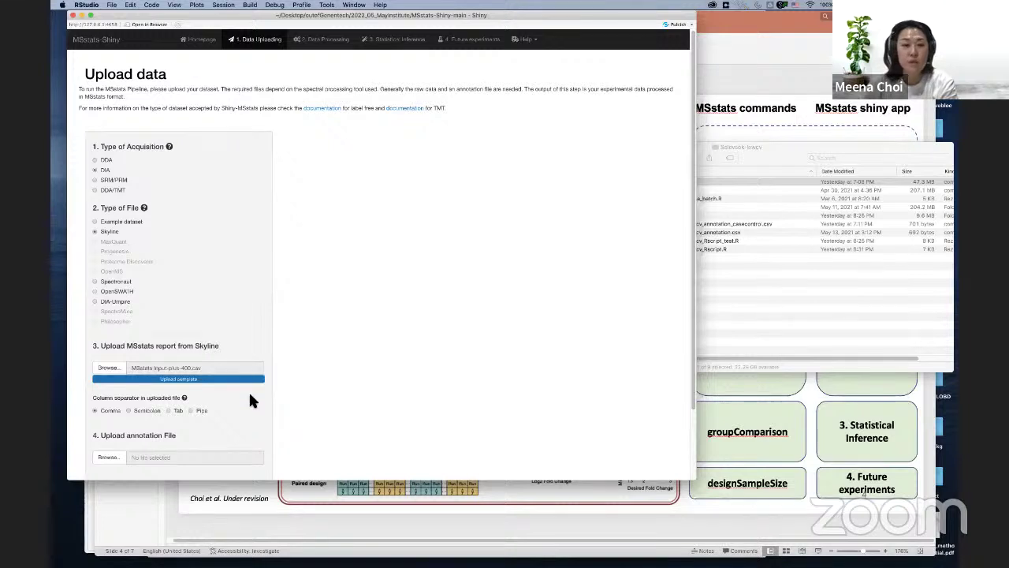
Locate Selevsek2015_DIA_Skyline_lowcv_annotation.csv in the Selevsek-lowcv folder and upload it as the annotation file
{"action": "scroll", "coordinate": [247, 389], "scroll_direction": "down", "scroll_amount": 5}
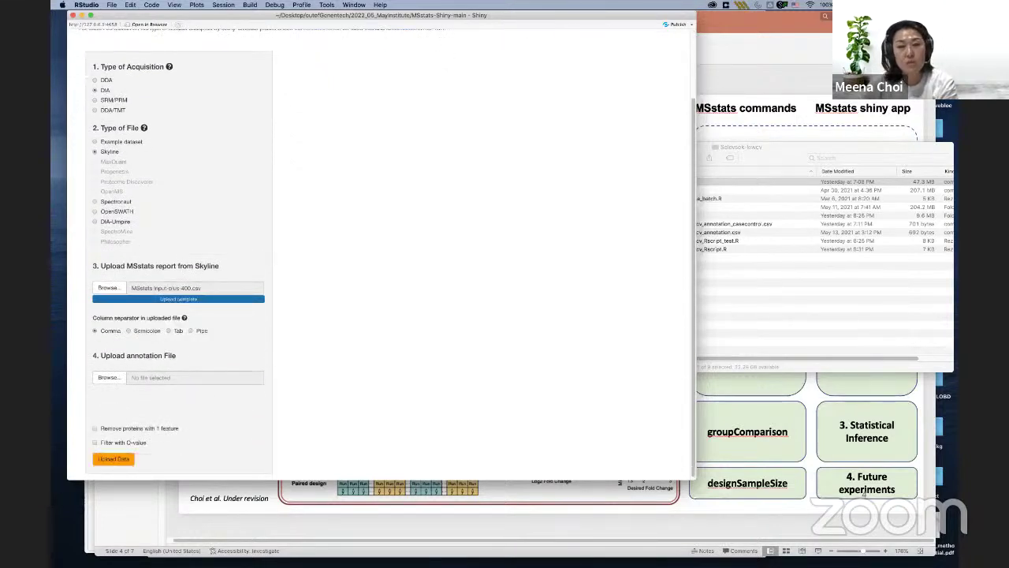
{"action": "left_click", "coordinate": [721, 235]}
{"action": "left_click", "coordinate": [710, 234]}
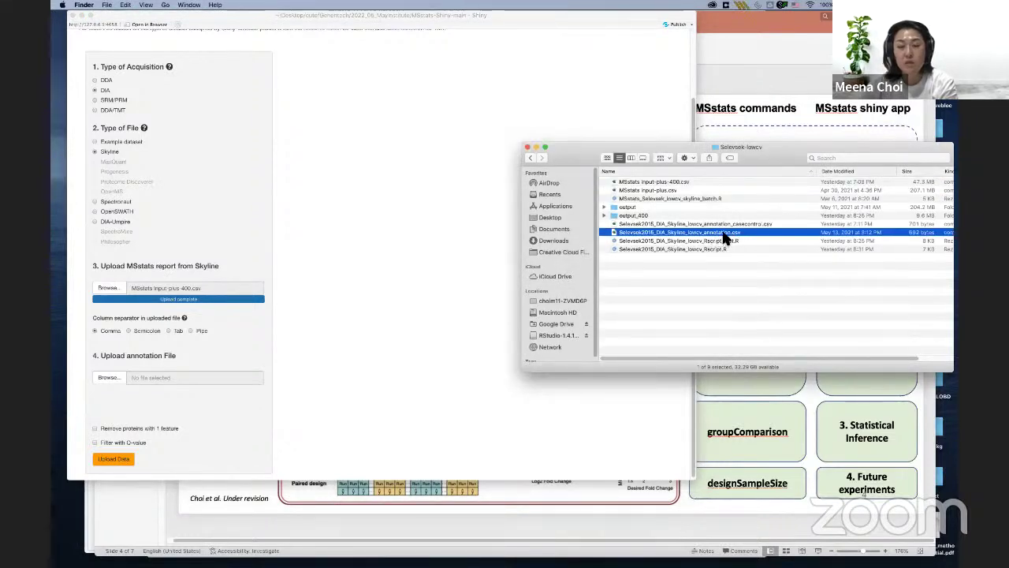
{"action": "left_click", "coordinate": [109, 379]}
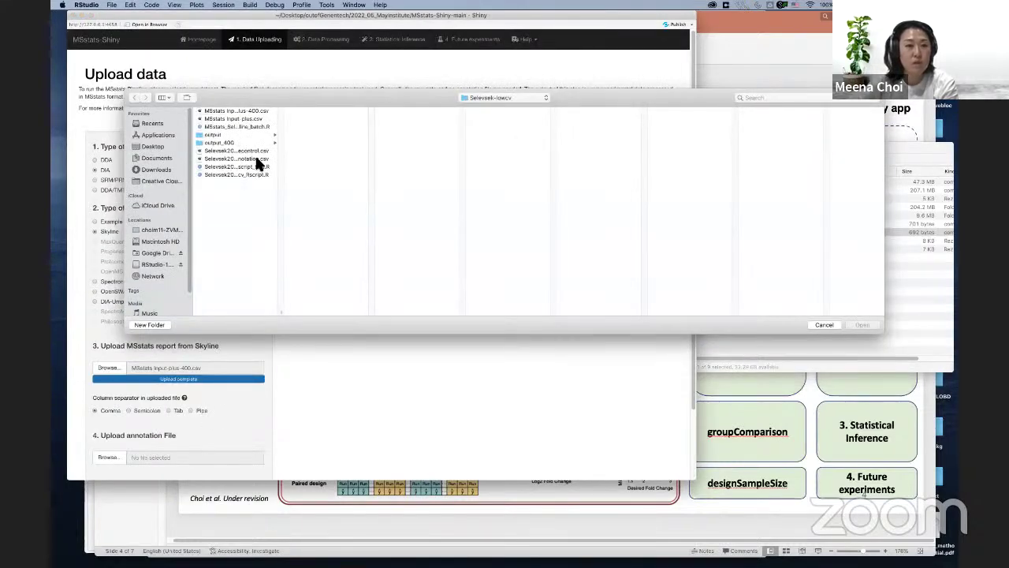
{"action": "left_click", "coordinate": [258, 160]}
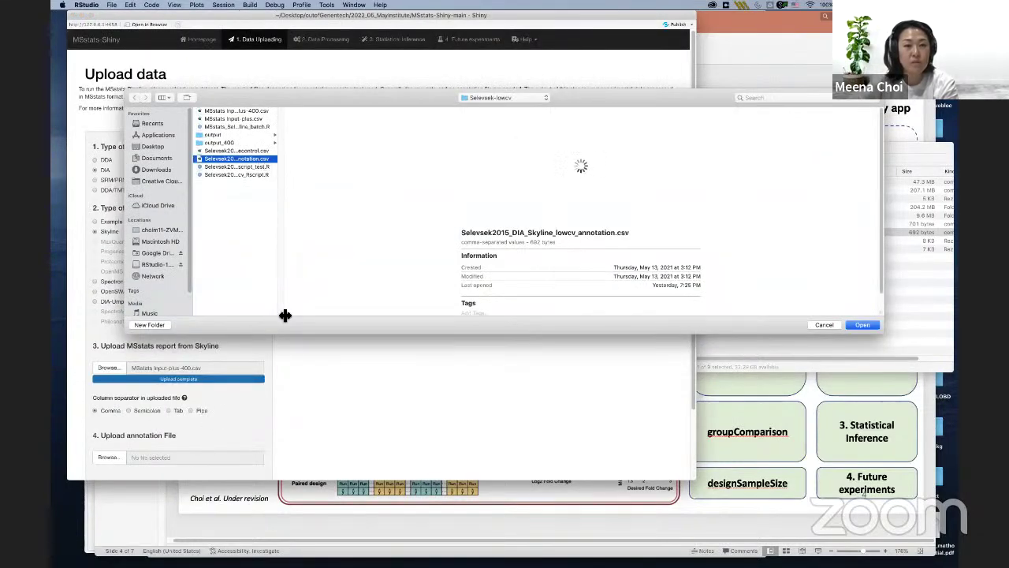
{"action": "left_click_drag", "start_coordinate": [352, 319], "coordinate": [376, 312]}
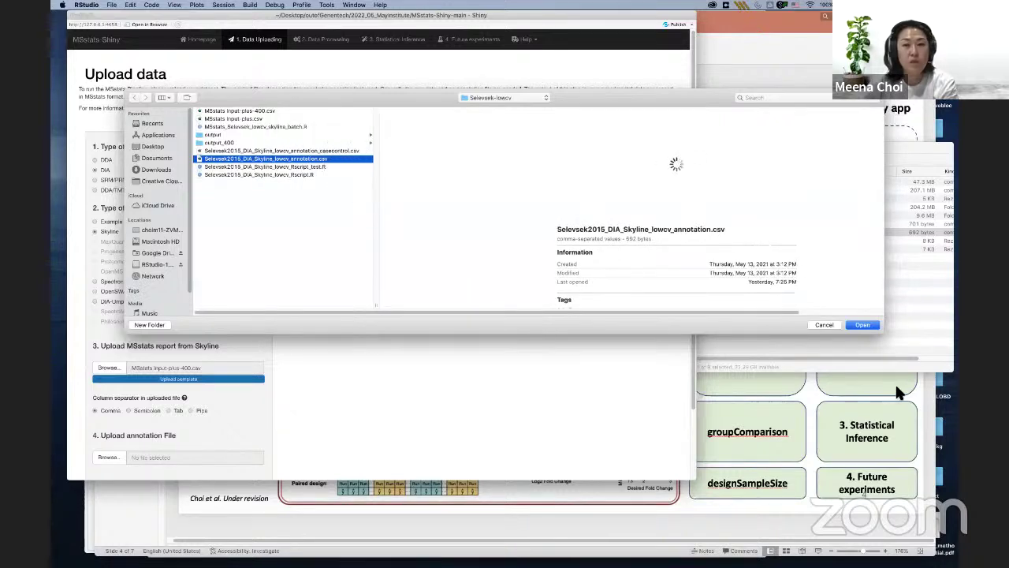
{"action": "left_click", "coordinate": [864, 326]}
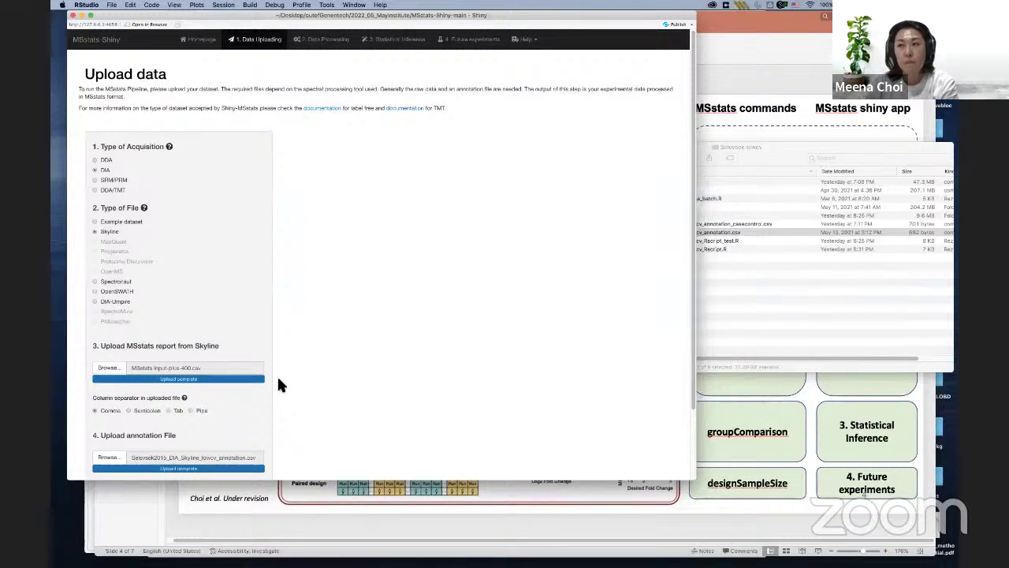
Enable filtering with Q-value at the 0.01 cutoff and start the data upload
{"action": "scroll", "coordinate": [253, 398], "scroll_direction": "down", "scroll_amount": 2}
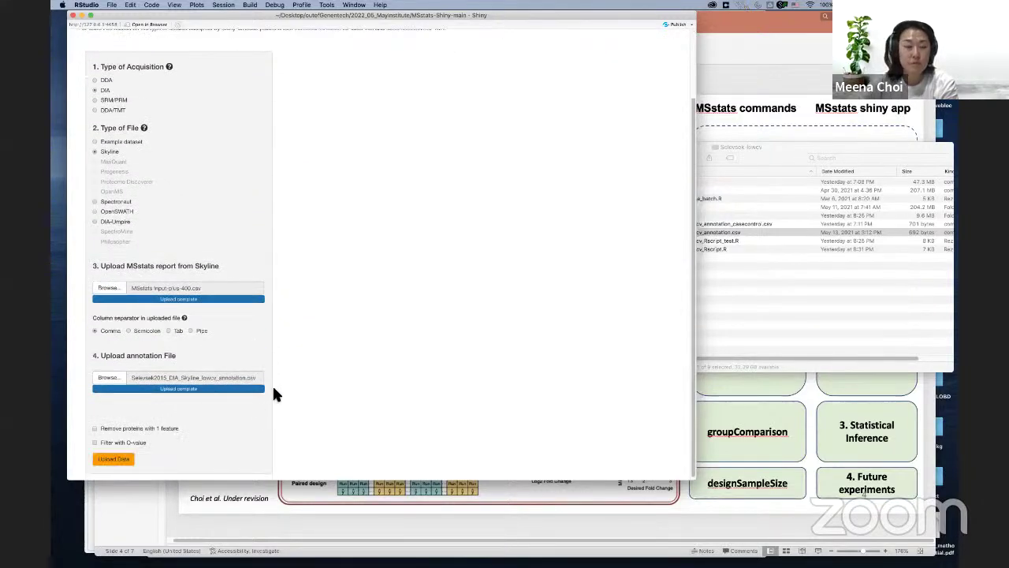
{"action": "scroll", "coordinate": [274, 380], "scroll_direction": "down", "scroll_amount": 1}
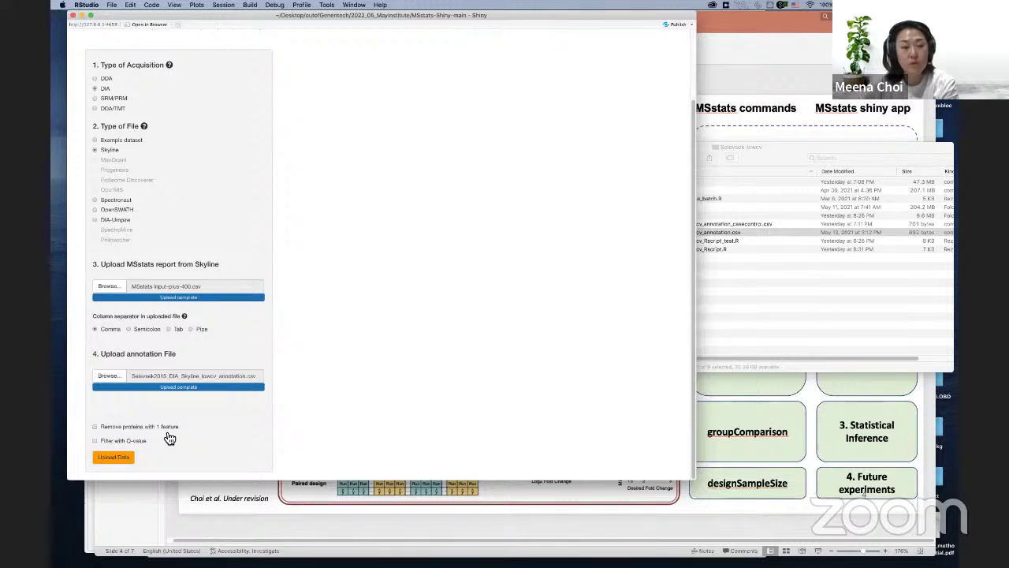
{"action": "left_click", "coordinate": [96, 441]}
{"action": "scroll", "coordinate": [293, 425], "scroll_direction": "down", "scroll_amount": 1}
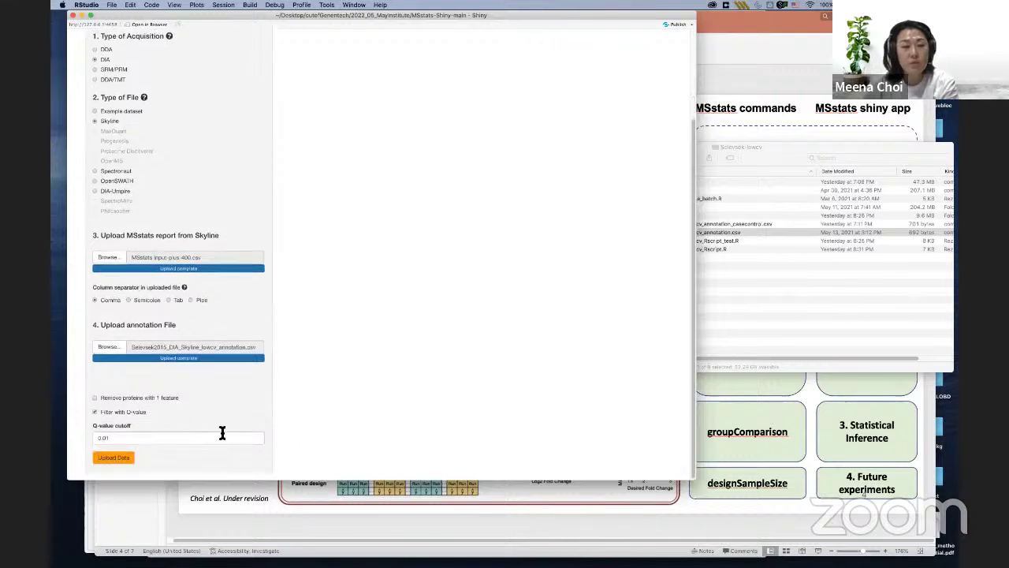
{"action": "left_click", "coordinate": [120, 462]}
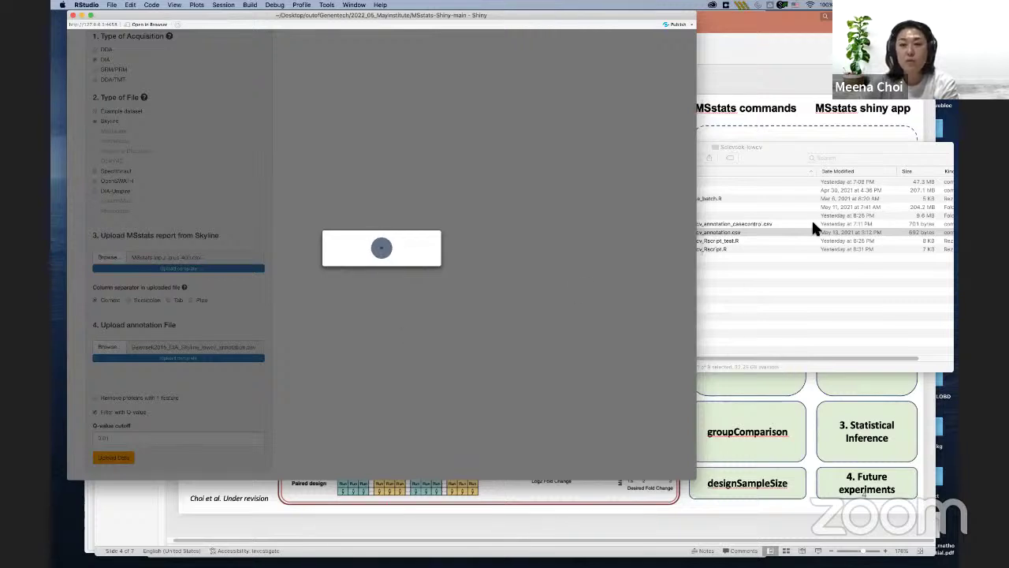
Switch to PowerPoint to check the converter's filter stages on the MSstats Workflow slide, and return to the MSstats-Shiny app
{"action": "left_click", "coordinate": [802, 65]}
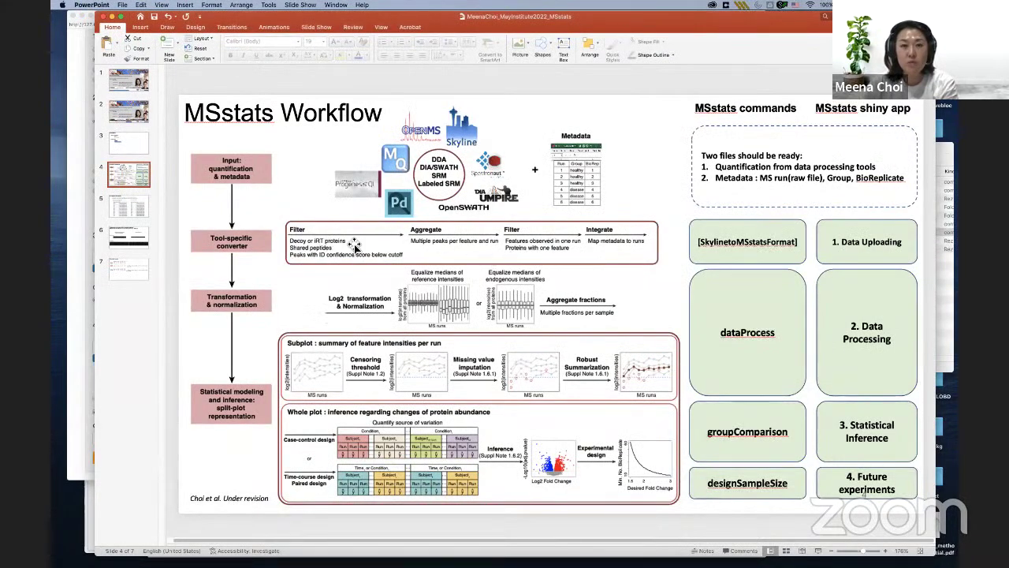
{"action": "left_click", "coordinate": [70, 43]}
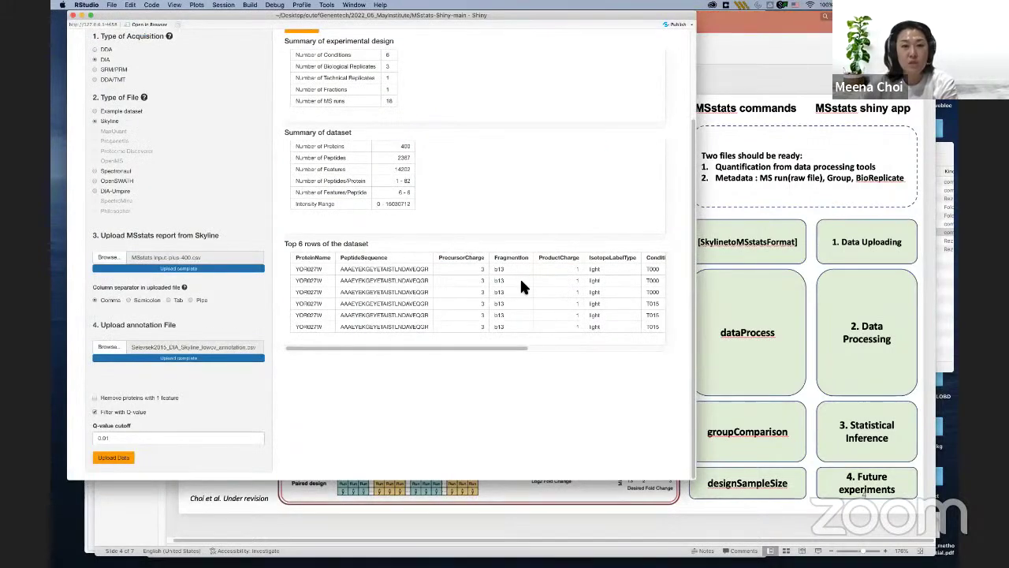
Enlarge the MSstats-Shiny window and magnify its contents so the upload summaries are readable
{"action": "scroll", "coordinate": [520, 286], "scroll_direction": "up", "scroll_amount": 5}
{"action": "left_click_drag", "start_coordinate": [696, 479], "coordinate": [866, 526]}
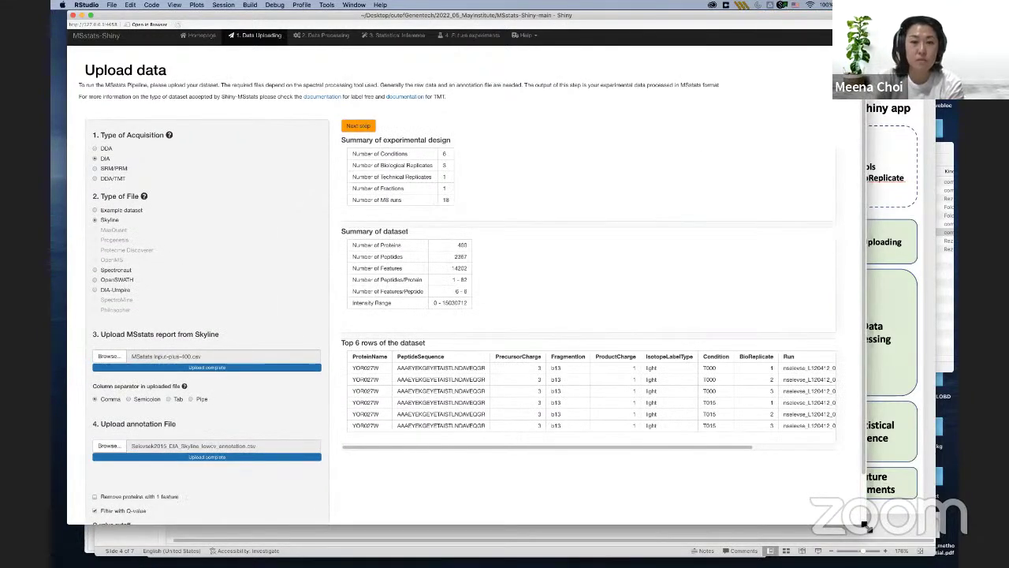
{"action": "key", "text": "super+equal"}
{"action": "key", "text": "super+equal"}
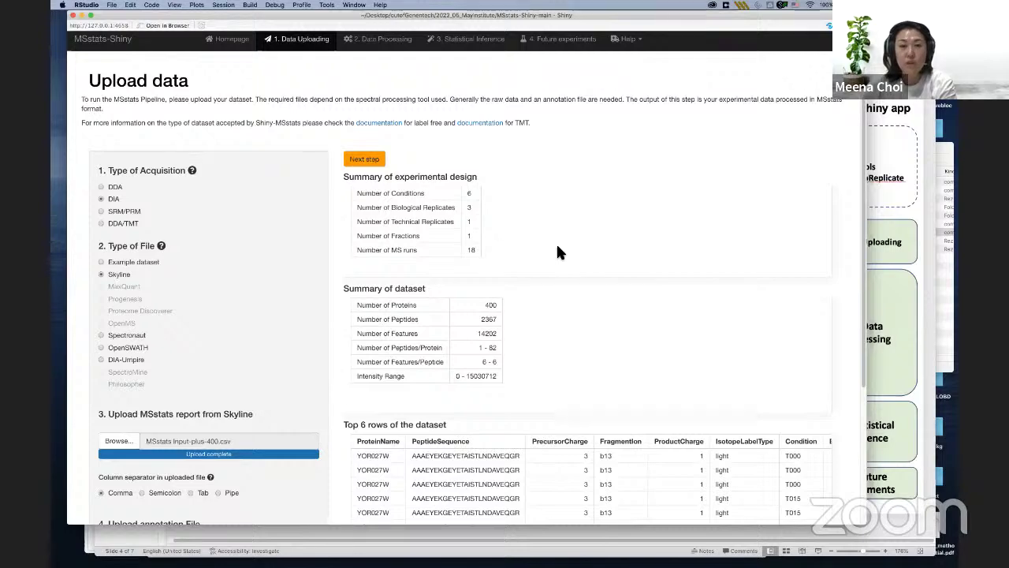
Examine the experimental design summary, the dataset summary, the first six dataset rows and the chosen upload options
{"action": "scroll", "coordinate": [417, 225], "scroll_direction": "down", "scroll_amount": 2}
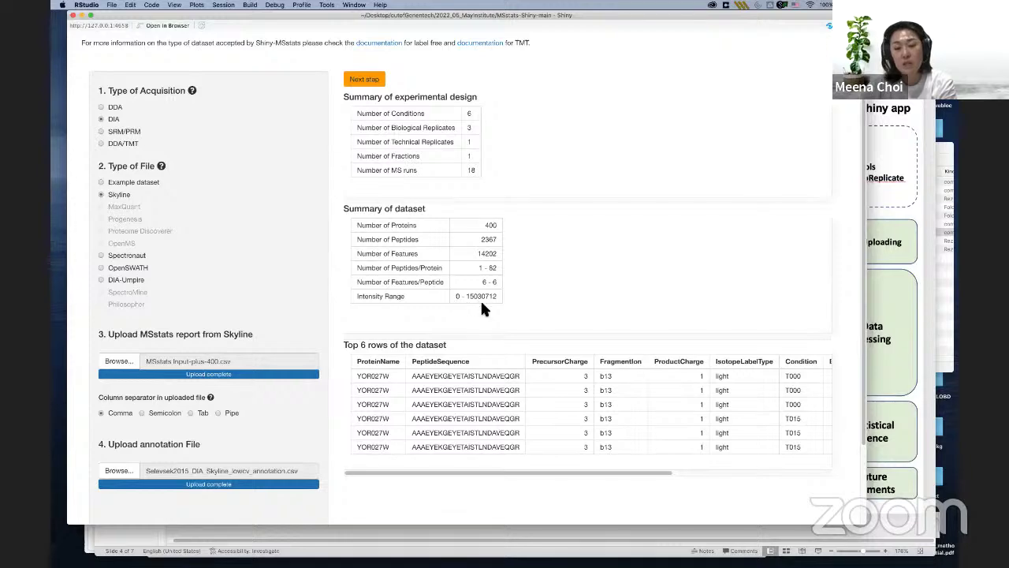
{"action": "scroll", "coordinate": [531, 365], "scroll_direction": "down", "scroll_amount": 2}
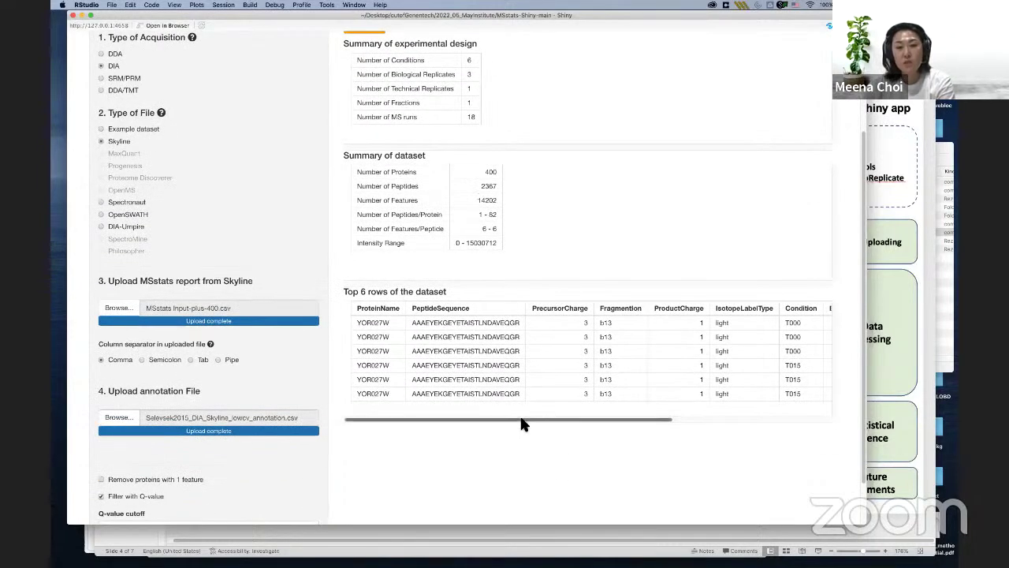
{"action": "left_click_drag", "start_coordinate": [533, 419], "coordinate": [452, 479]}
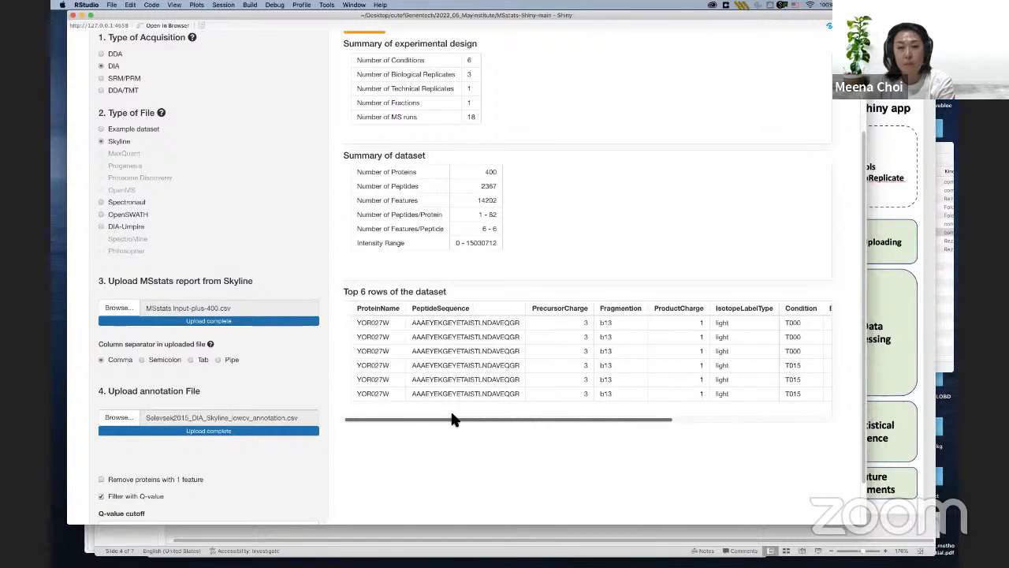
{"action": "scroll", "coordinate": [595, 264], "scroll_direction": "up", "scroll_amount": 1}
{"action": "scroll", "coordinate": [599, 264], "scroll_direction": "up", "scroll_amount": 2}
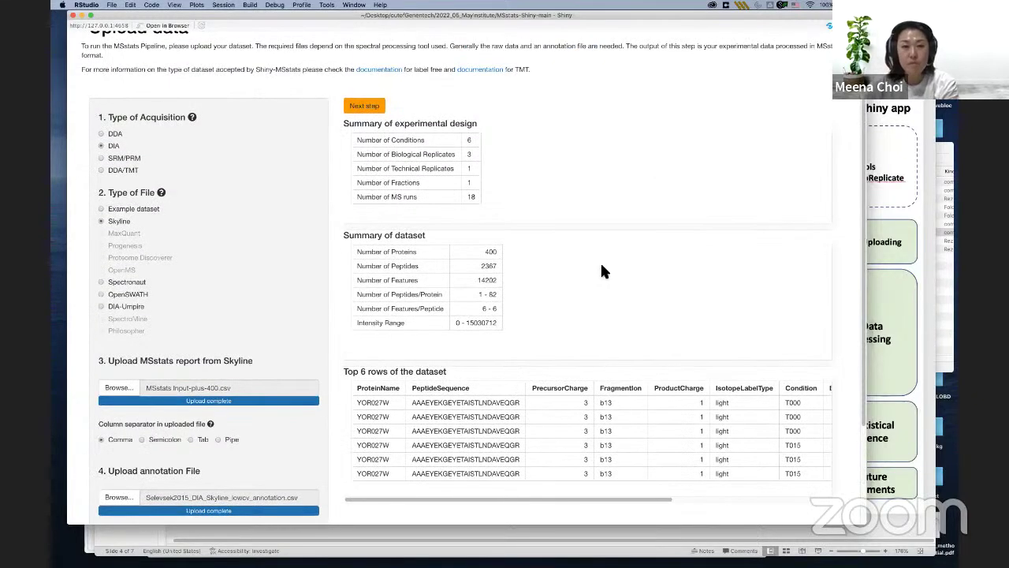
{"action": "scroll", "coordinate": [554, 207], "scroll_direction": "up", "scroll_amount": 2}
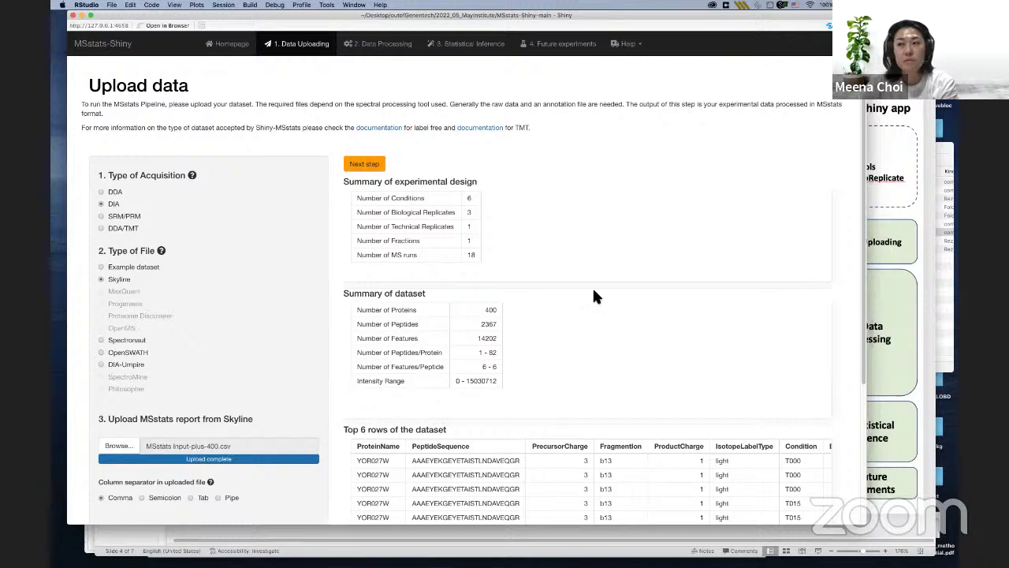
{"action": "scroll", "coordinate": [613, 297], "scroll_direction": "down", "scroll_amount": 4}
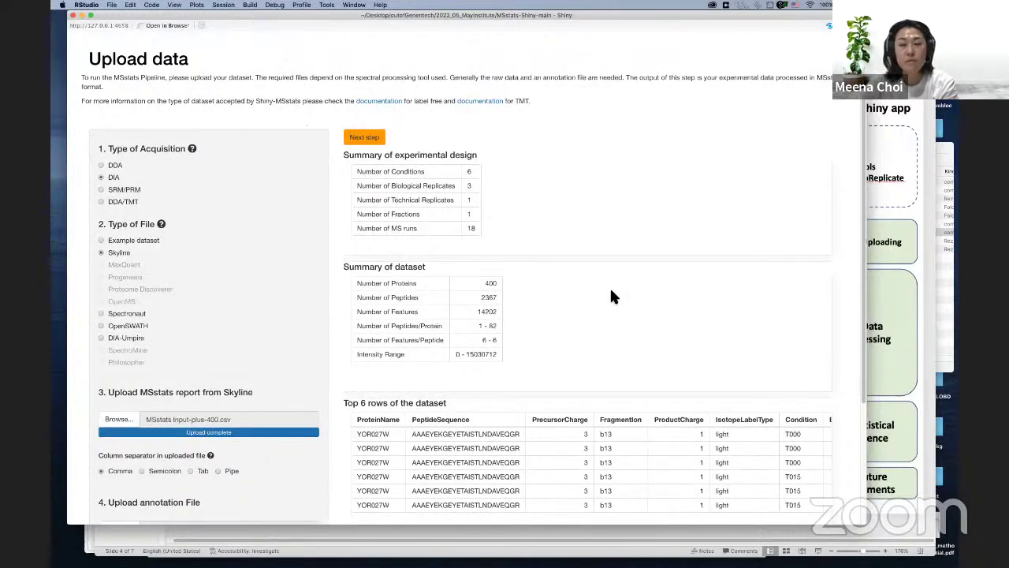
{"action": "scroll", "coordinate": [611, 293], "scroll_direction": "down", "scroll_amount": 1}
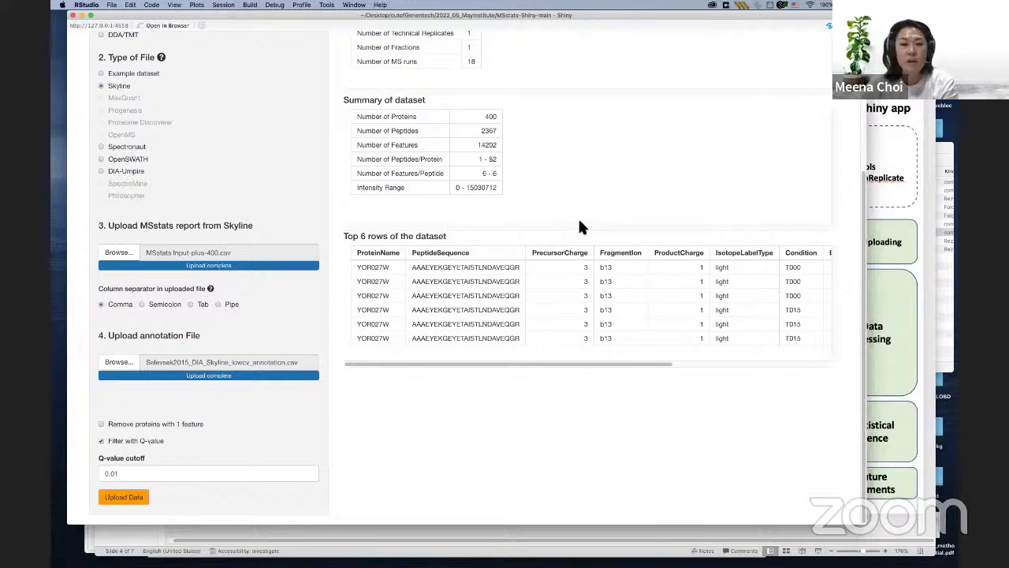
{"action": "scroll", "coordinate": [575, 225], "scroll_direction": "up", "scroll_amount": 5}
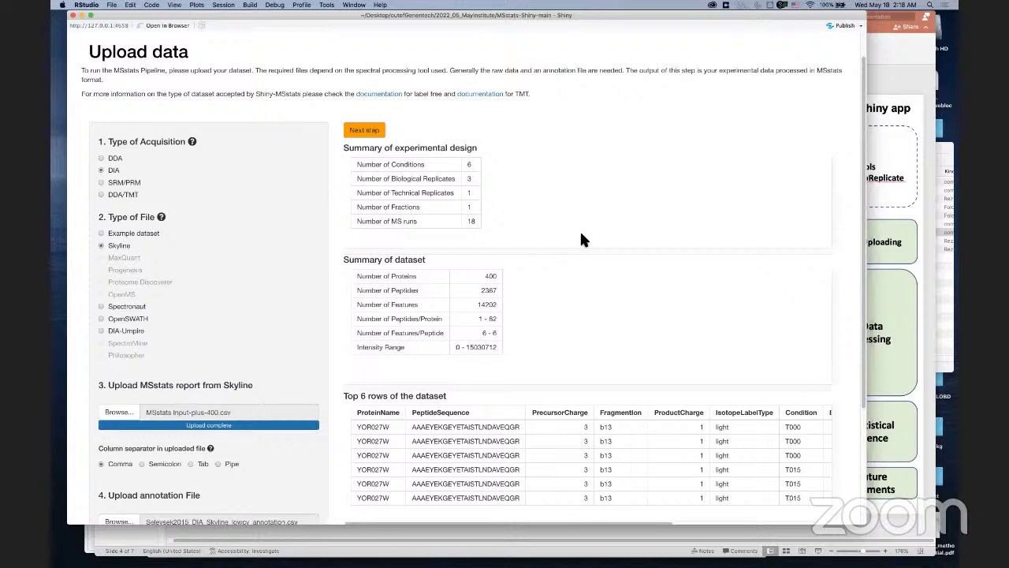
Switch to Chrome and open the Selevsek-lowcv folder inside the 05/17 Hands-on folder on Google Drive
{"action": "left_click", "coordinate": [946, 150]}
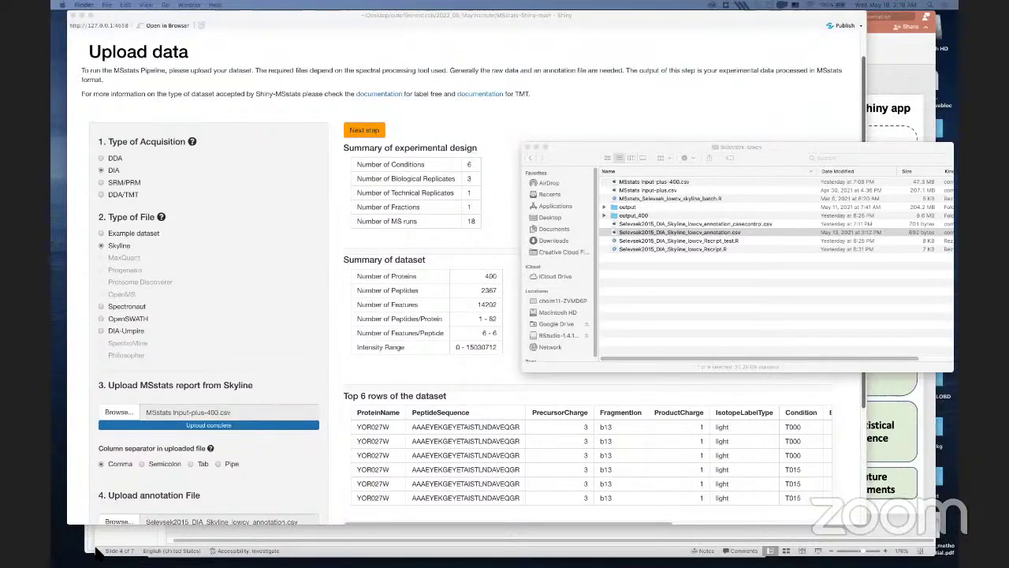
{"action": "key", "text": "super+Tab"}
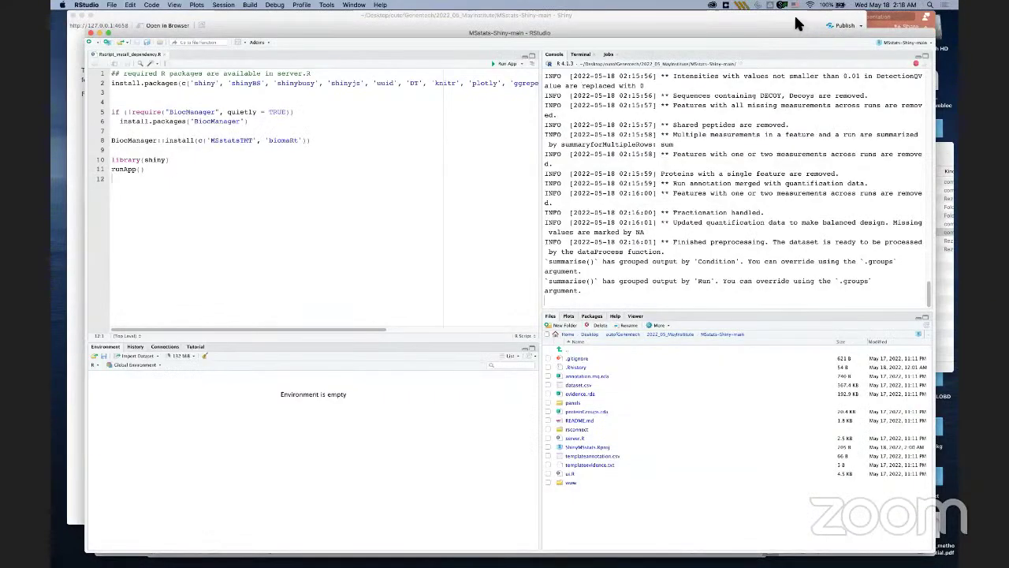
{"action": "key", "text": "super+grave"}
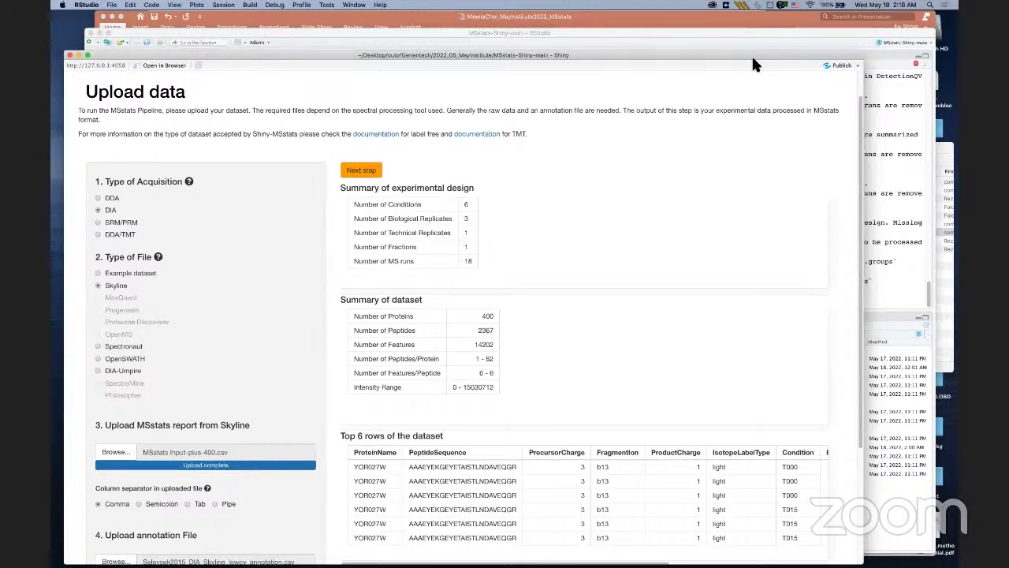
{"action": "key", "text": "super+Tab"}
{"action": "key", "text": "super+Tab"}
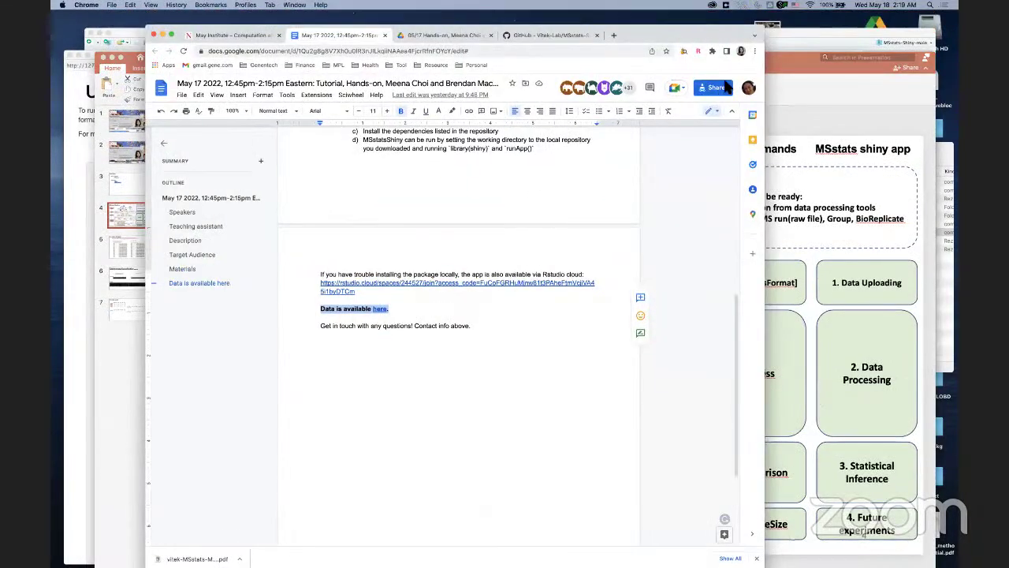
{"action": "left_click", "coordinate": [444, 35]}
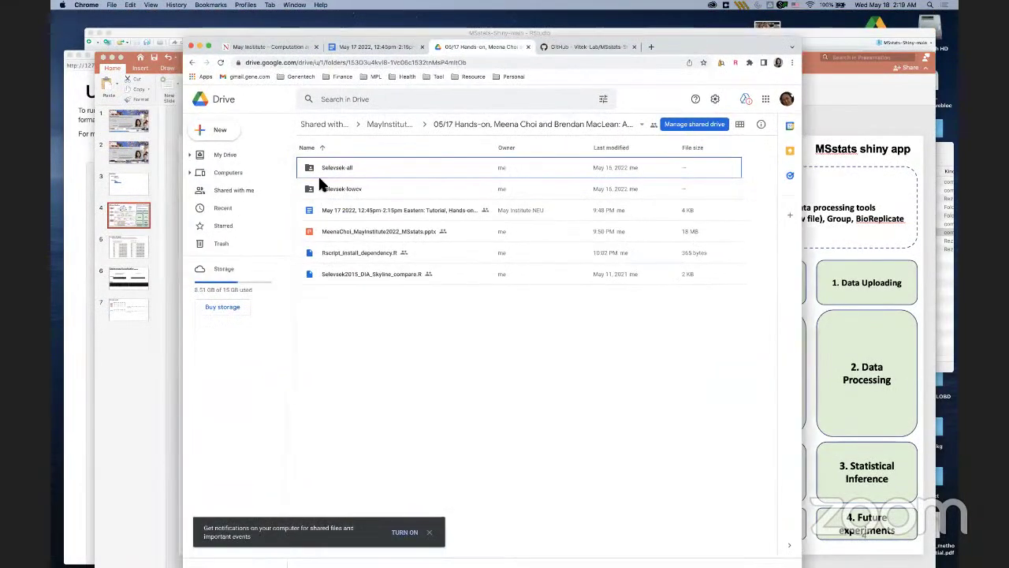
{"action": "left_click", "coordinate": [345, 191]}
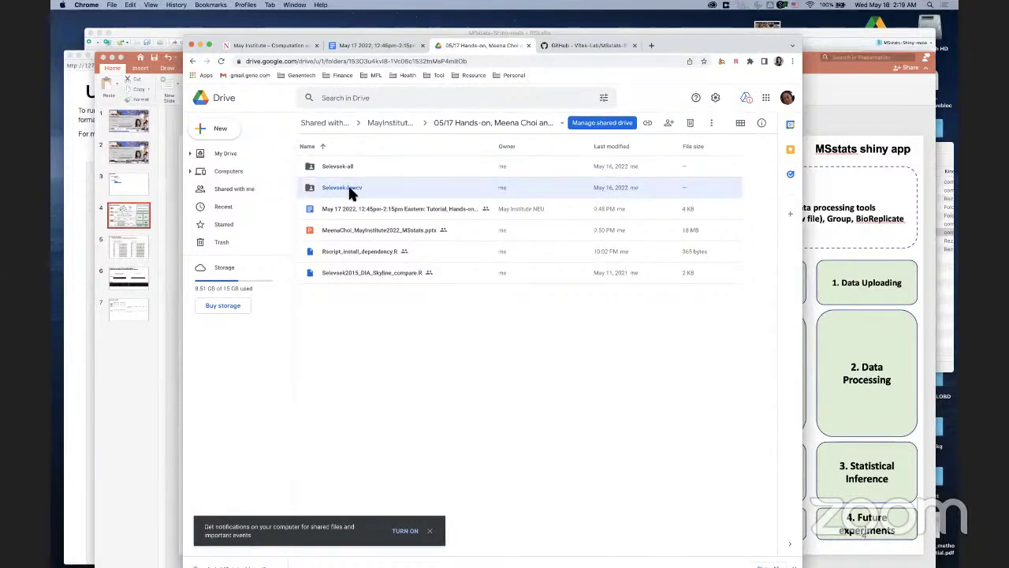
{"action": "double_click", "coordinate": [351, 193]}
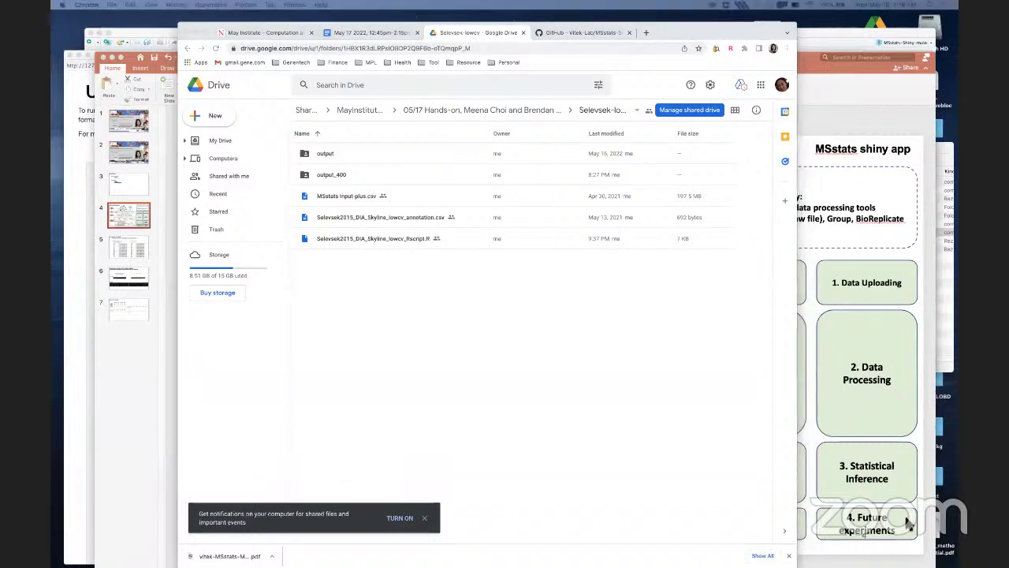
Upload MSstats Input-plus-400.csv from the local Selevsek-lowcv folder to the open Google Drive folder, and dismiss the browser's downloads bar
{"action": "left_click", "coordinate": [939, 305]}
{"action": "left_click_drag", "start_coordinate": [657, 181], "coordinate": [424, 354]}
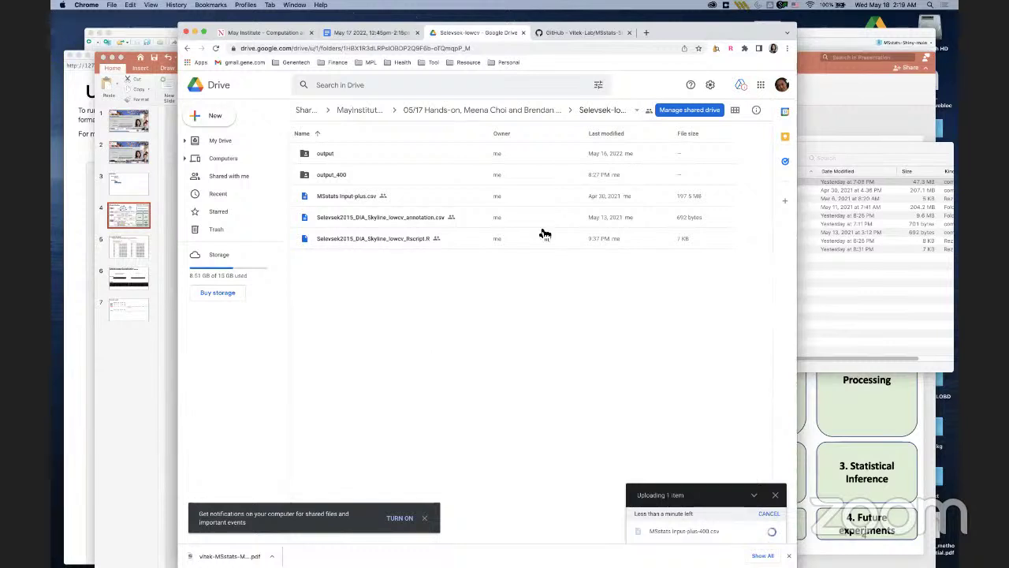
{"action": "left_click_drag", "start_coordinate": [699, 31], "coordinate": [694, 28]}
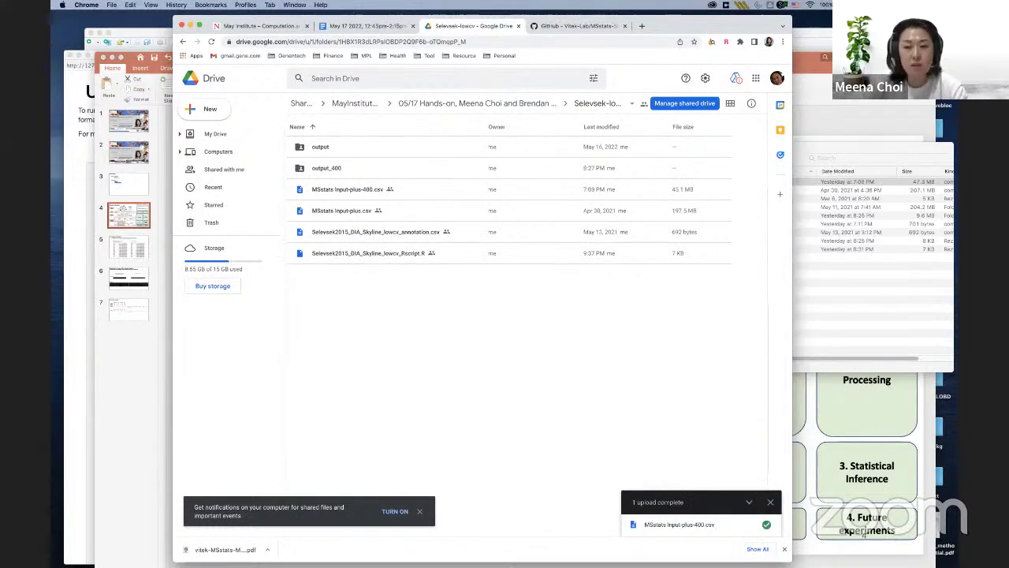
{"action": "left_click", "coordinate": [785, 552]}
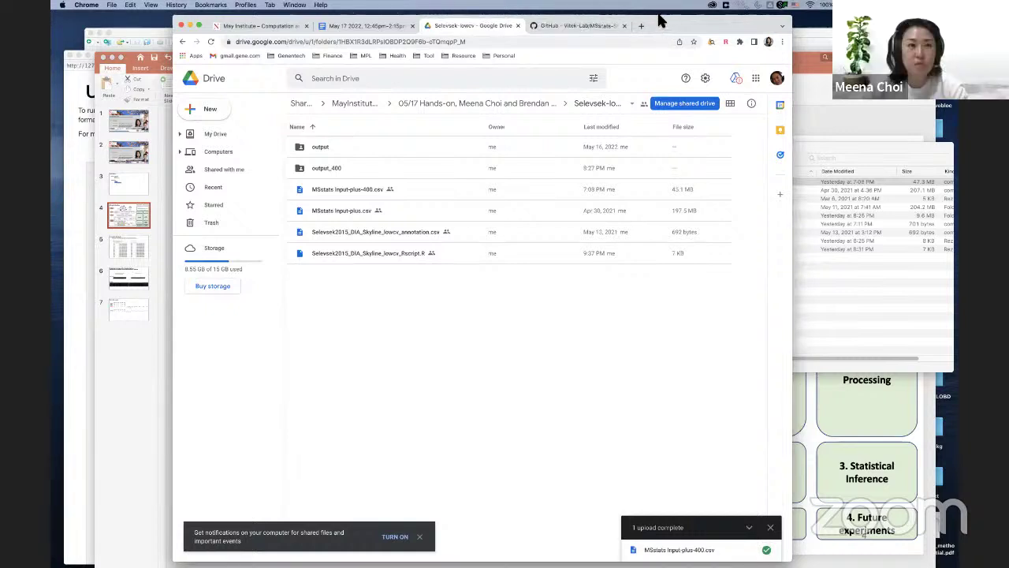
{"action": "left_click_drag", "start_coordinate": [661, 17], "coordinate": [628, 13]}
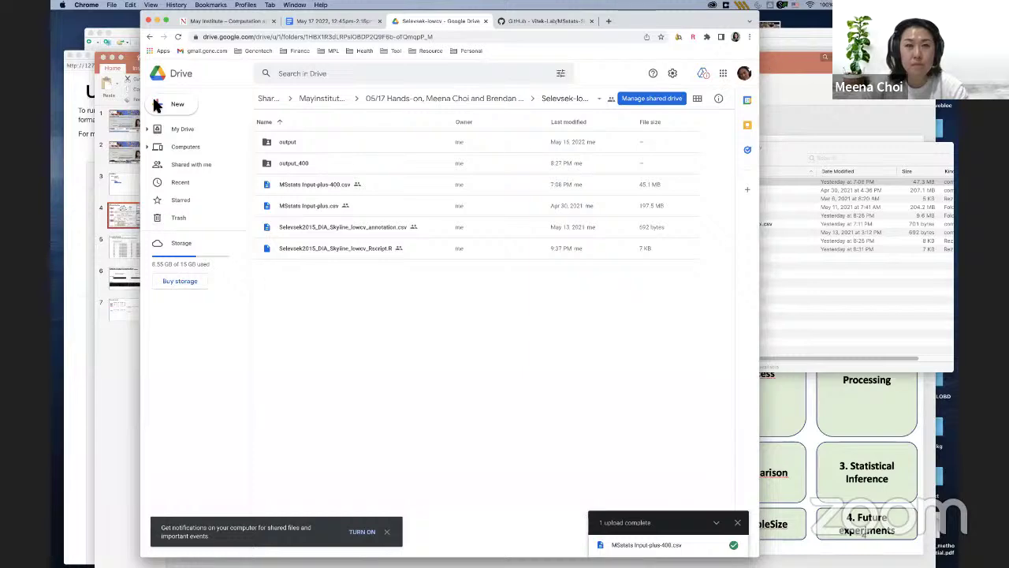
Return to the MSstats-Shiny upload summaries, and switch to PowerPoint to consult the Annotation template and MSstats Workflow slides
{"action": "left_click", "coordinate": [77, 160]}
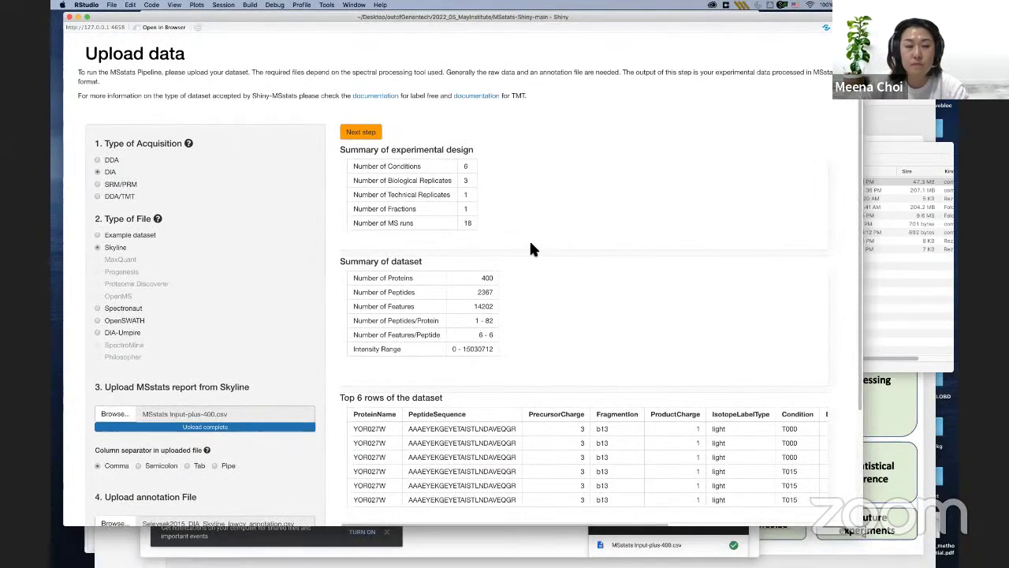
{"action": "scroll", "coordinate": [574, 265], "scroll_direction": "down", "scroll_amount": 3}
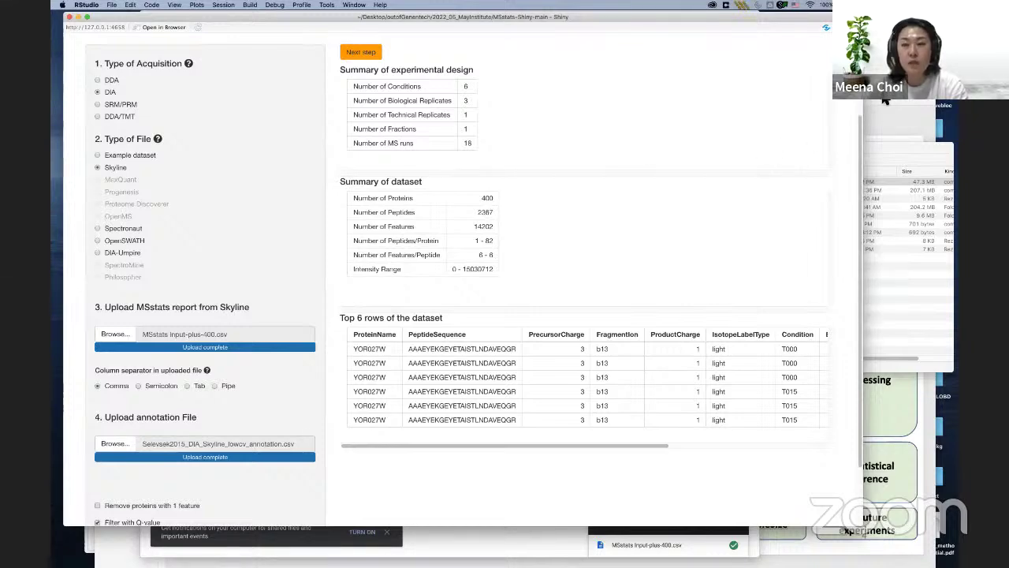
{"action": "key", "text": "super+Tab"}
{"action": "left_click_drag", "start_coordinate": [747, 65], "coordinate": [758, 42]}
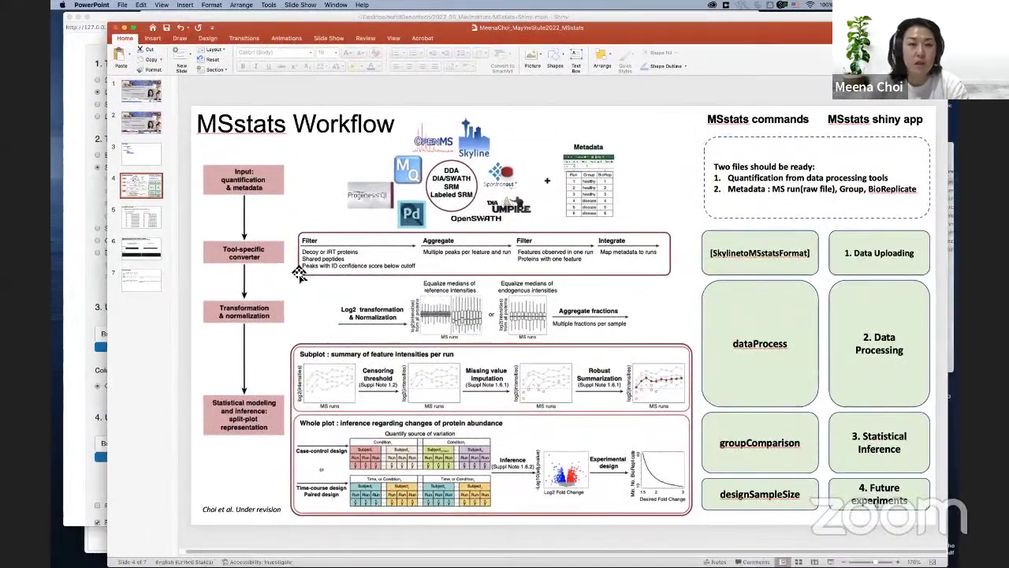
{"action": "left_click", "coordinate": [150, 219]}
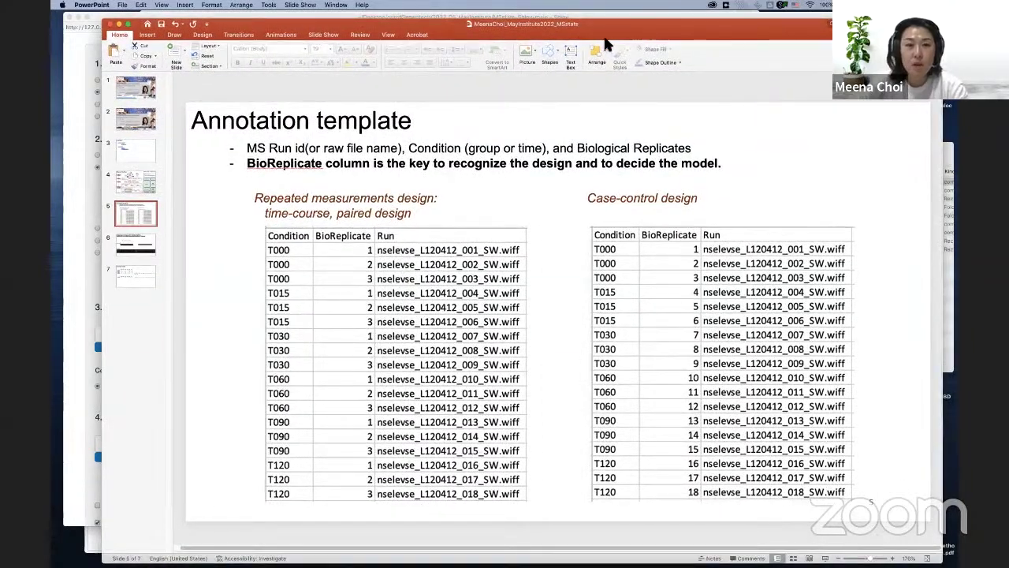
{"action": "left_click", "coordinate": [136, 186]}
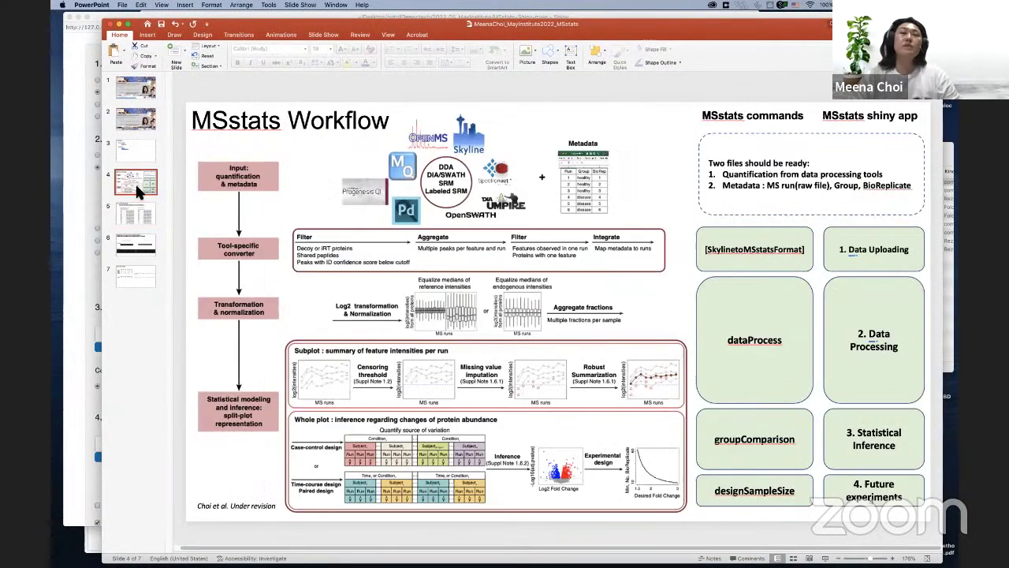
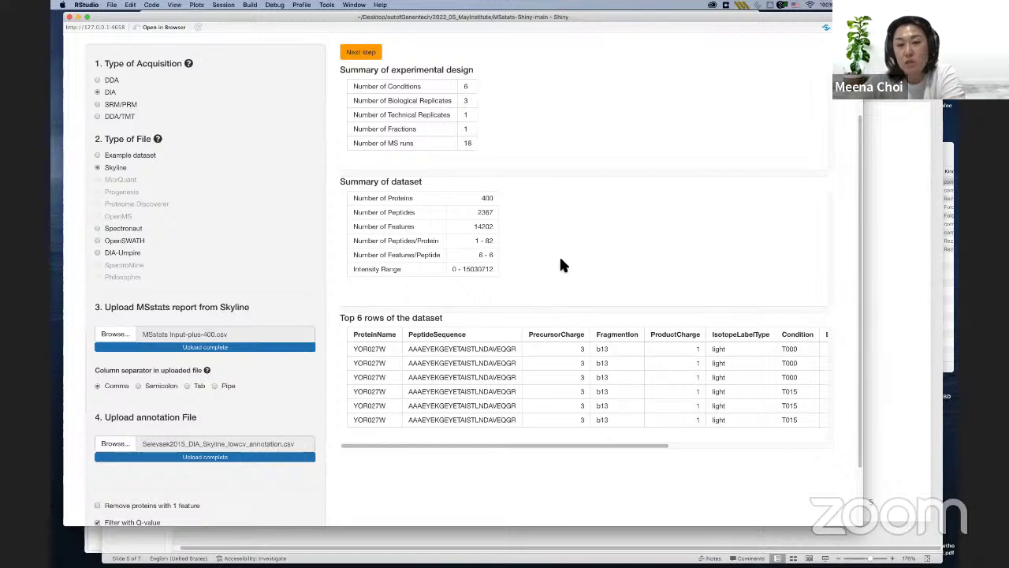
Review the upload summaries in MSstats-Shiny, and switch to PowerPoint to go back to the MSstats Workflow slide
{"action": "scroll", "coordinate": [559, 262], "scroll_direction": "down", "scroll_amount": 1}
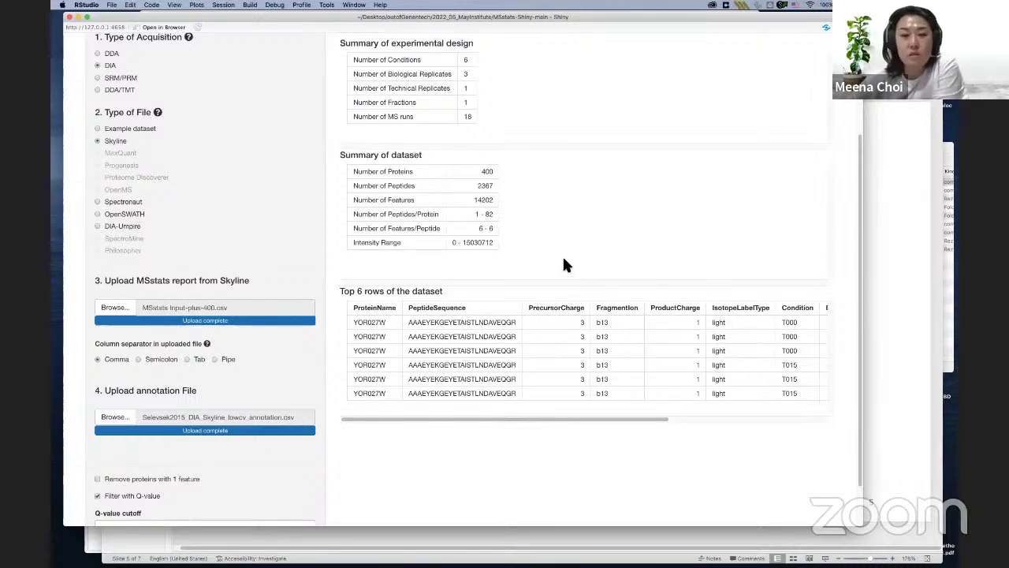
{"action": "scroll", "coordinate": [550, 181], "scroll_direction": "up", "scroll_amount": 1}
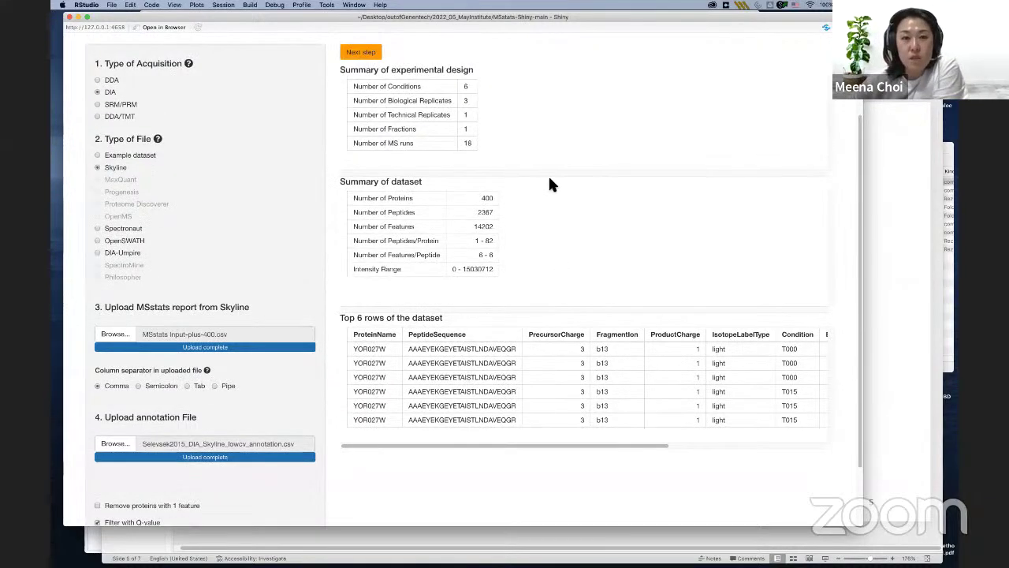
{"action": "scroll", "coordinate": [550, 181], "scroll_direction": "up", "scroll_amount": 2}
{"action": "scroll", "coordinate": [514, 191], "scroll_direction": "down", "scroll_amount": 1}
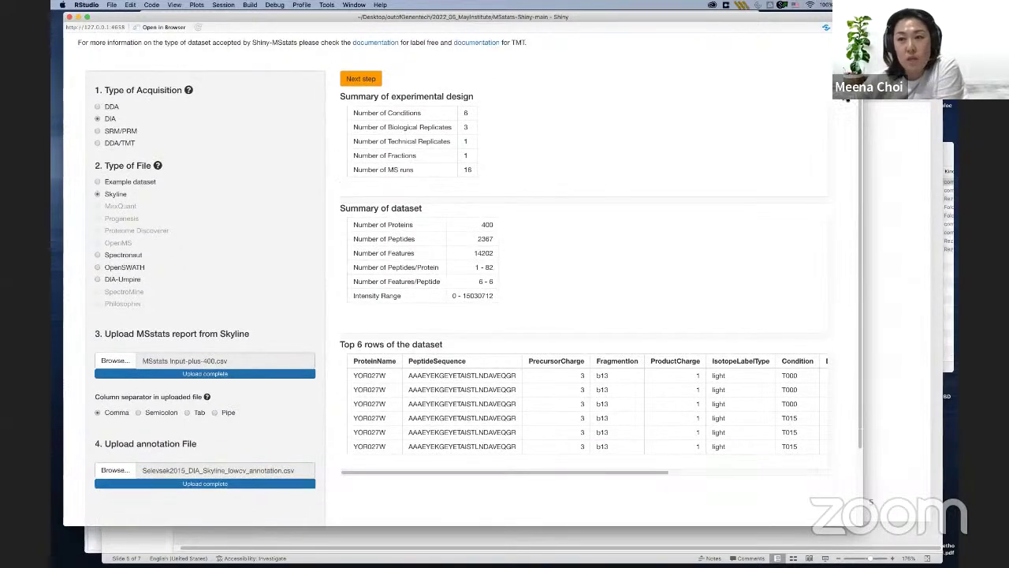
{"action": "key", "text": "super+Tab"}
{"action": "key", "text": "Up"}
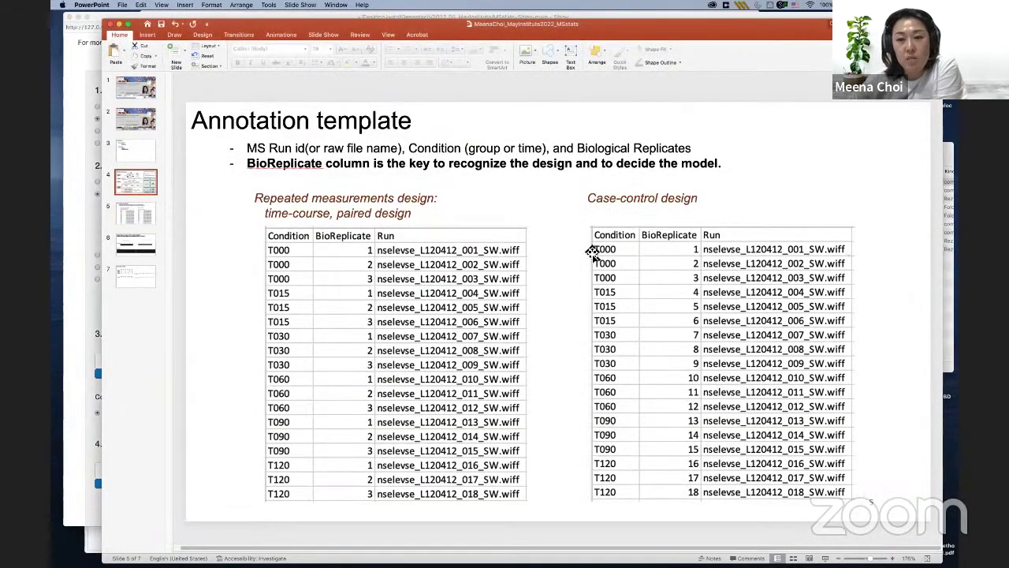
Return to the MSstats-Shiny app and proceed from data uploading to the Data Processing page
{"action": "left_click", "coordinate": [70, 289]}
{"action": "scroll", "coordinate": [434, 90], "scroll_direction": "up", "scroll_amount": 3}
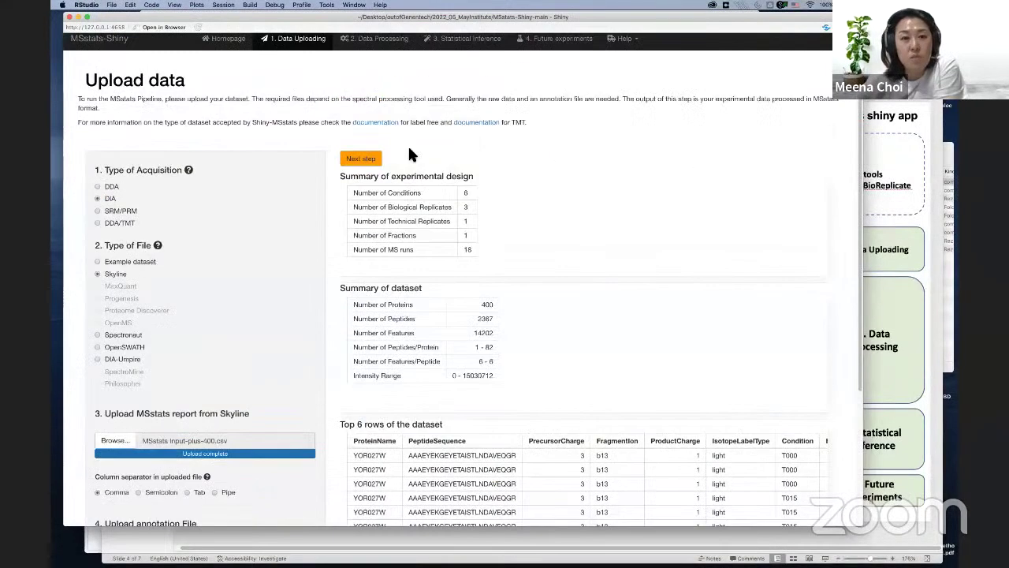
{"action": "left_click", "coordinate": [368, 167]}
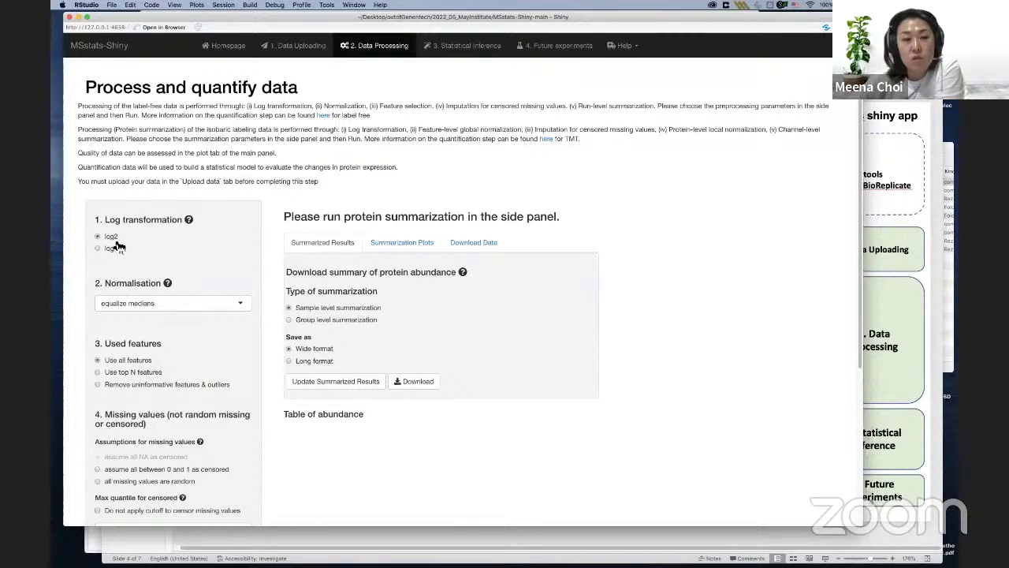
Try normalisation set to none, and restore the equalize medians option
{"action": "scroll", "coordinate": [205, 249], "scroll_direction": "down", "scroll_amount": 2}
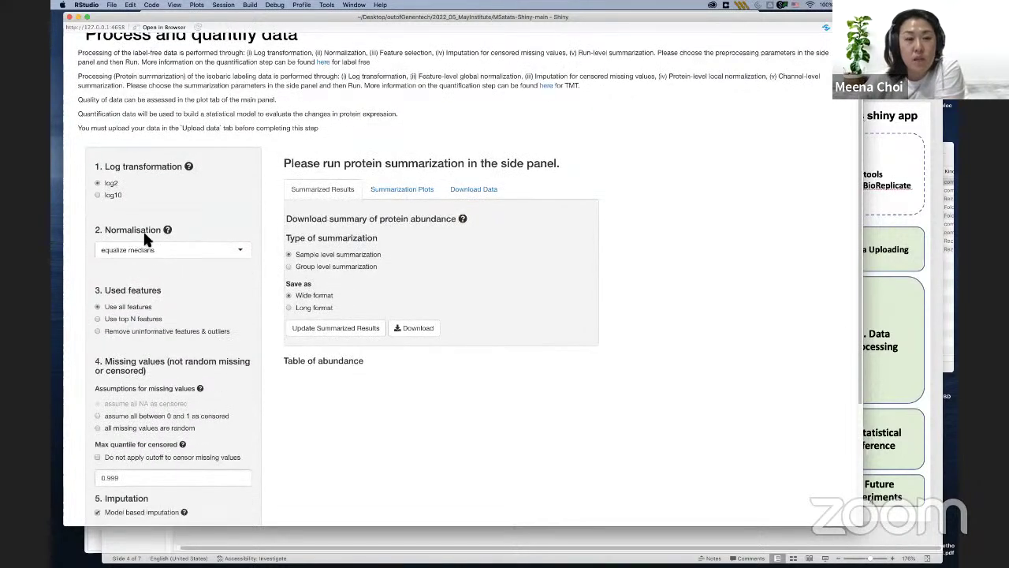
{"action": "left_click", "coordinate": [241, 251]}
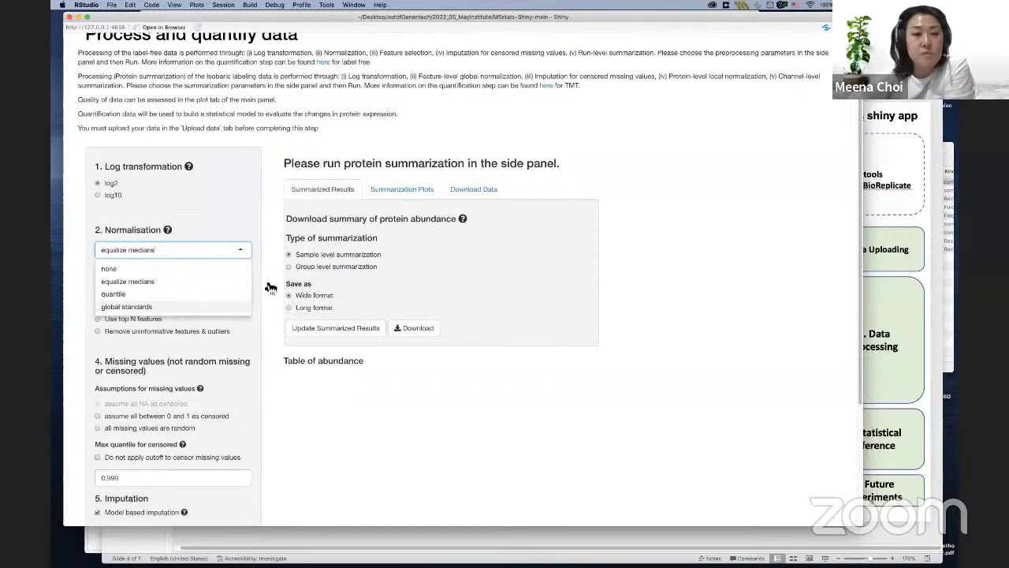
{"action": "left_click", "coordinate": [138, 266]}
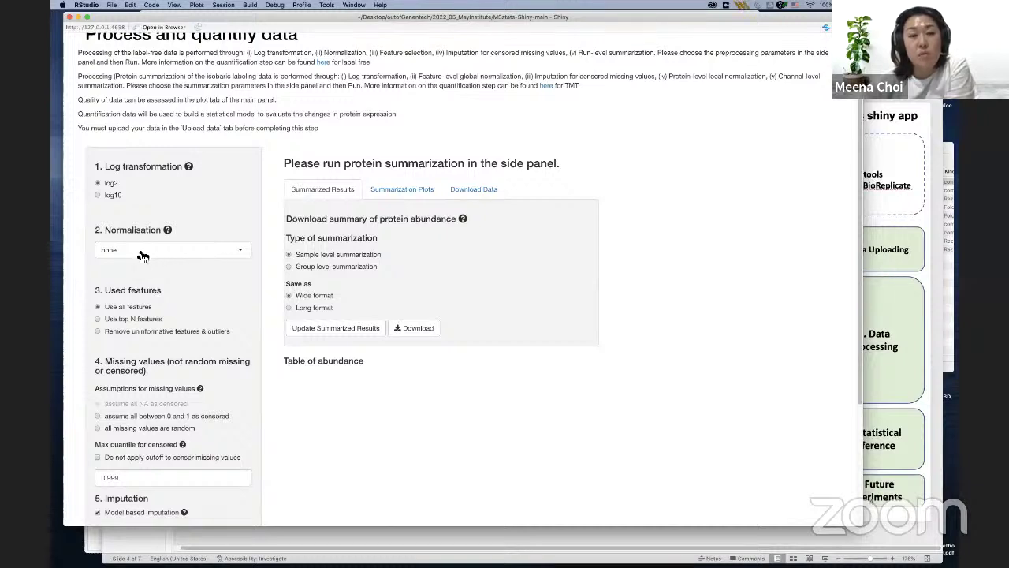
{"action": "left_click", "coordinate": [241, 251]}
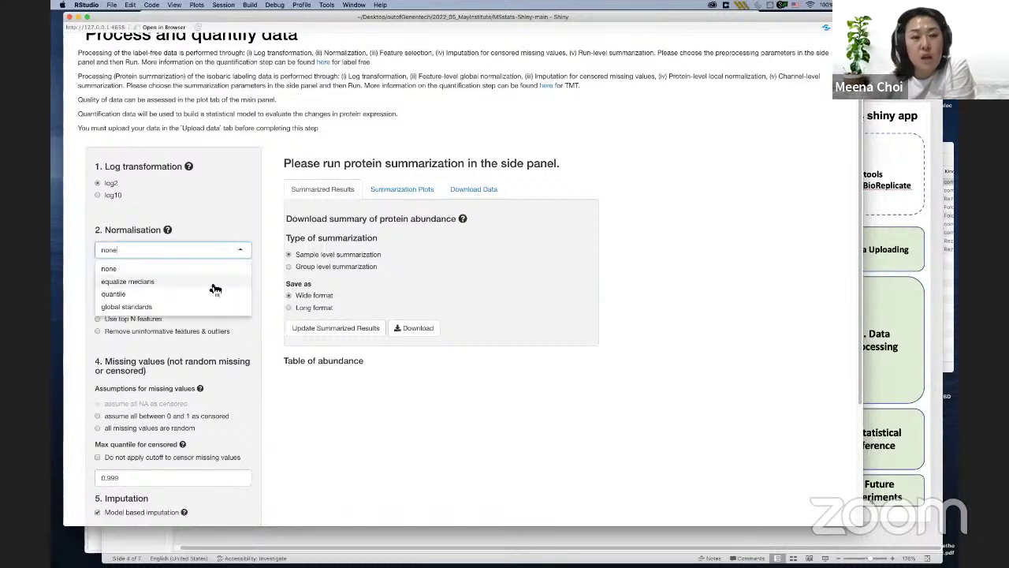
{"action": "left_click", "coordinate": [209, 281]}
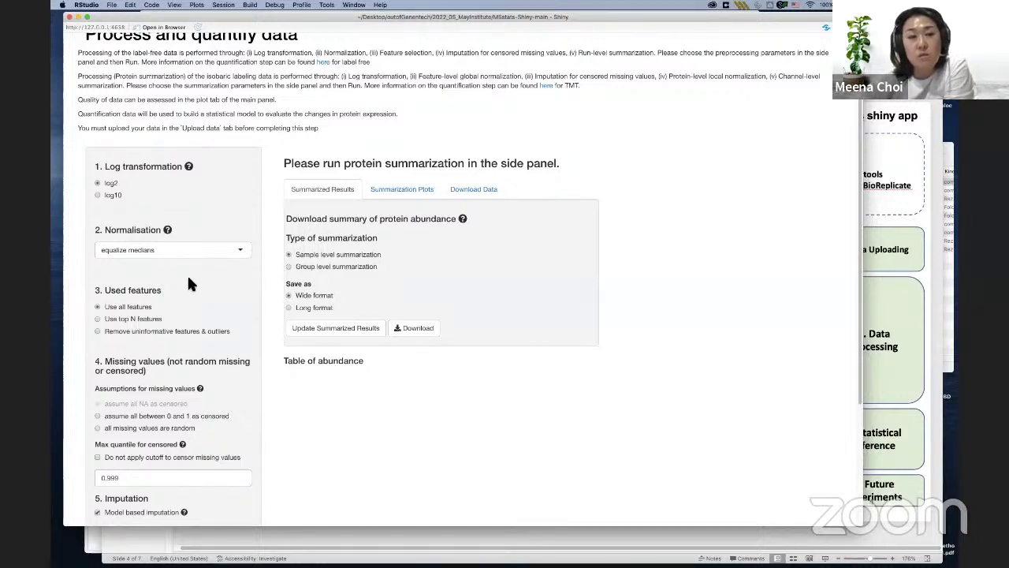
Try quantile normalisation, and set the method back to equalize medians
{"action": "left_click", "coordinate": [236, 254]}
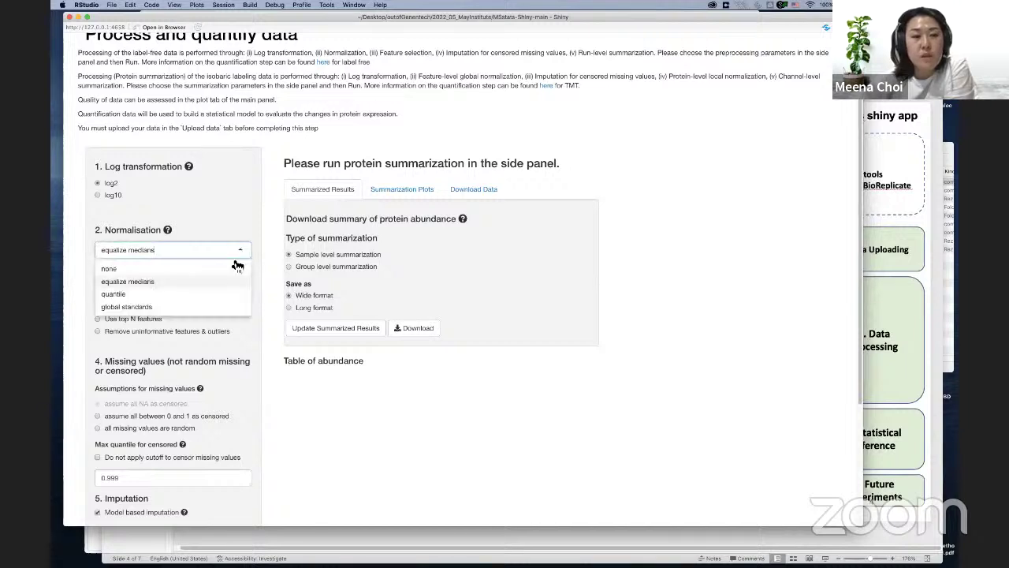
{"action": "left_click", "coordinate": [197, 294]}
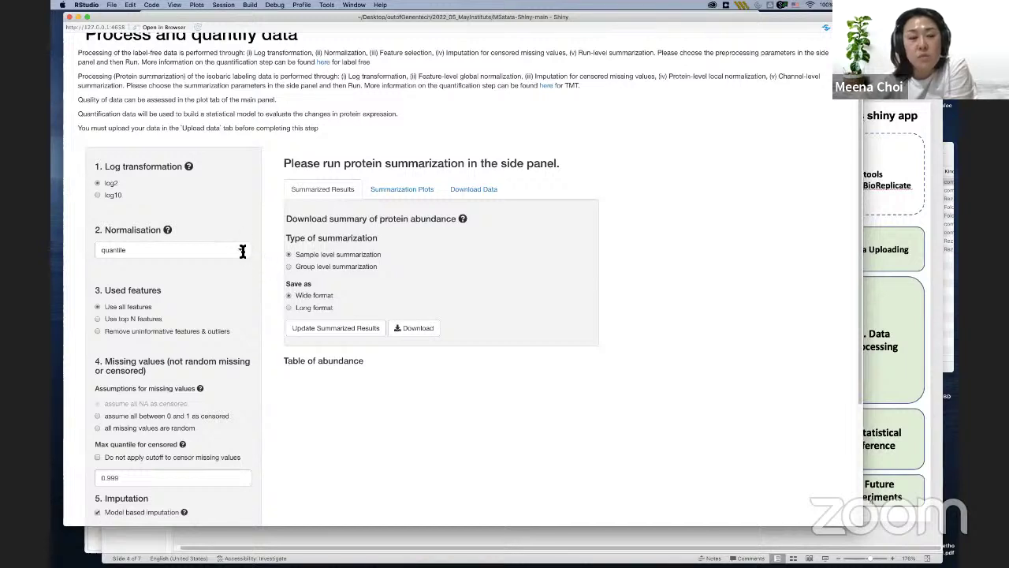
{"action": "left_click", "coordinate": [241, 250]}
{"action": "left_click", "coordinate": [202, 284]}
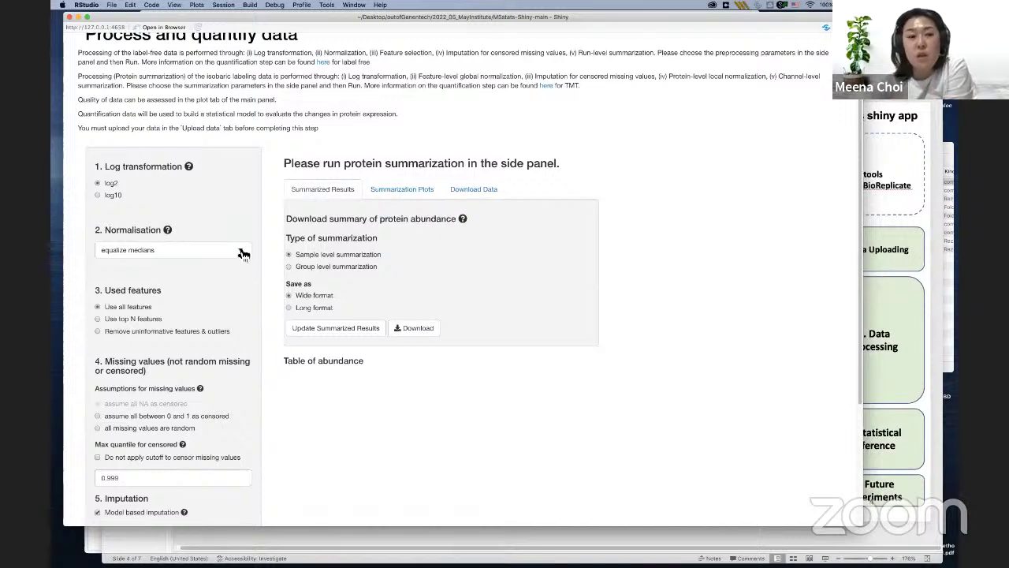
Try global standards normalisation to show its standard choices, and reset the method to equalize medians
{"action": "left_click", "coordinate": [241, 254]}
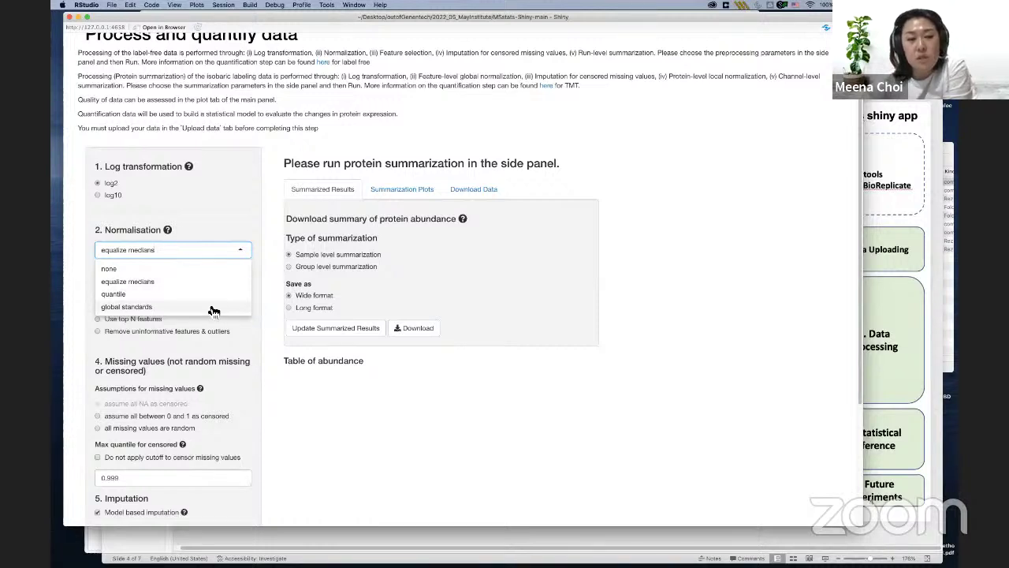
{"action": "left_click", "coordinate": [214, 311]}
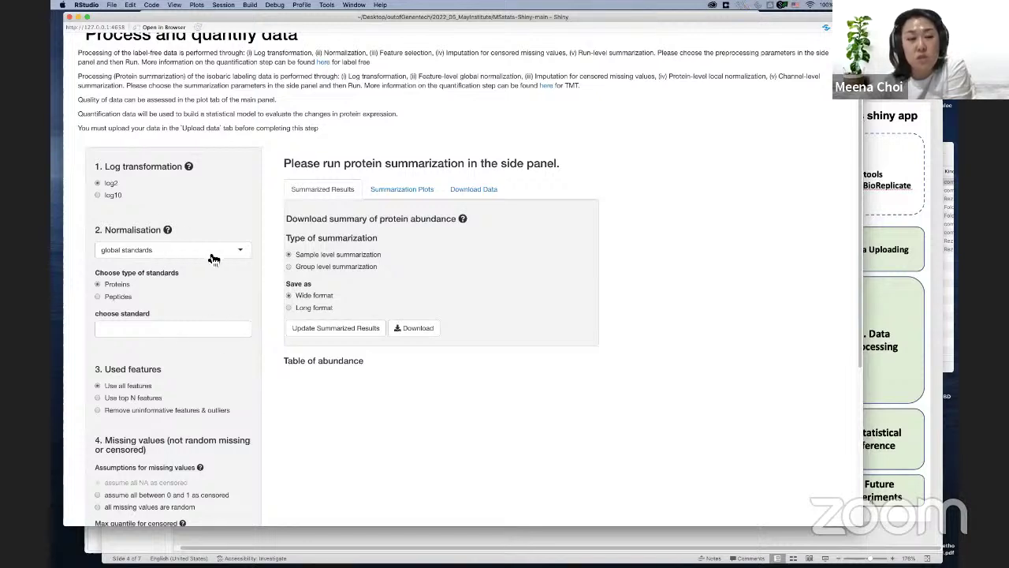
{"action": "left_click", "coordinate": [238, 252]}
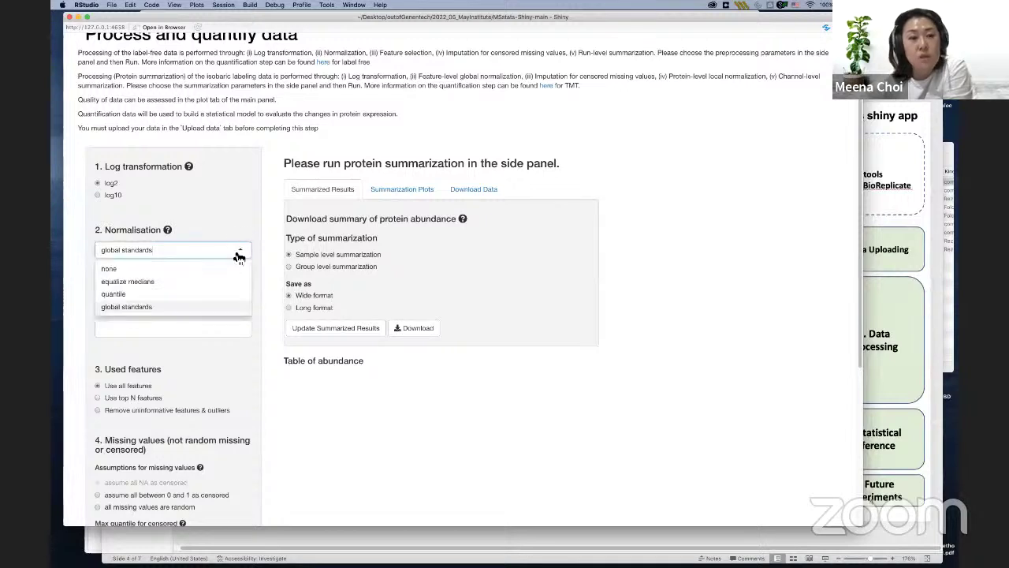
{"action": "left_click", "coordinate": [184, 279]}
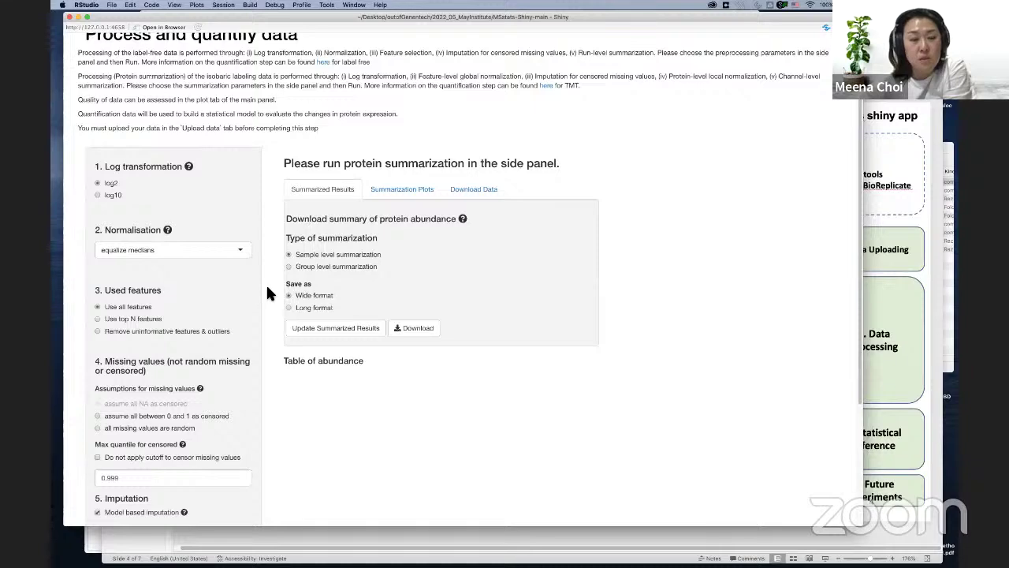
Try limiting the used features to the top N, and restore the option to use all features
{"action": "scroll", "coordinate": [265, 288], "scroll_direction": "down", "scroll_amount": 3}
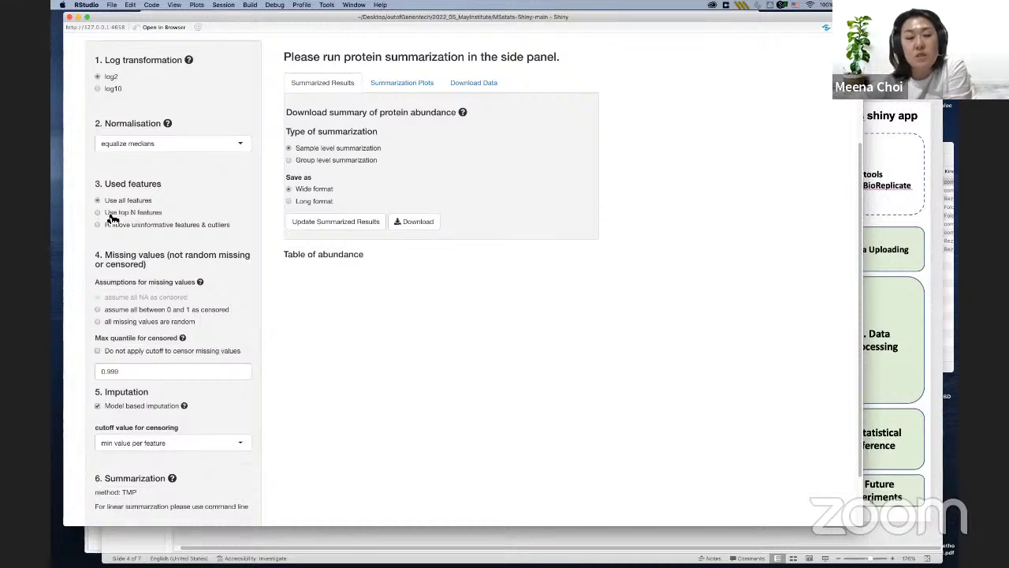
{"action": "left_click", "coordinate": [112, 219]}
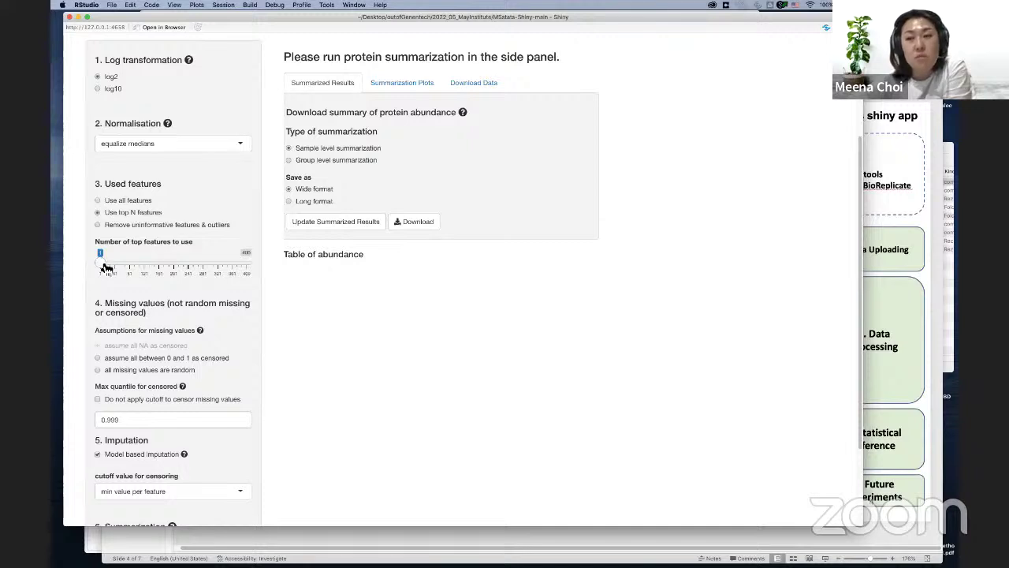
{"action": "mouse_move", "coordinate": [104, 268]}
{"action": "left_mouse_down"}
{"action": "mouse_move", "coordinate": [127, 268]}
{"action": "mouse_move", "coordinate": [101, 266]}
{"action": "left_mouse_up"}
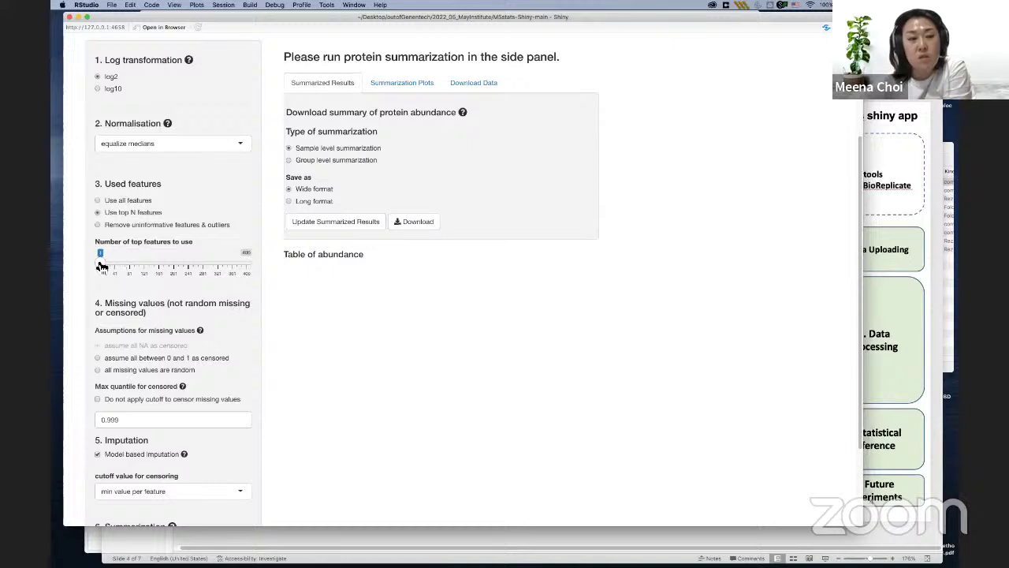
{"action": "left_click", "coordinate": [98, 200]}
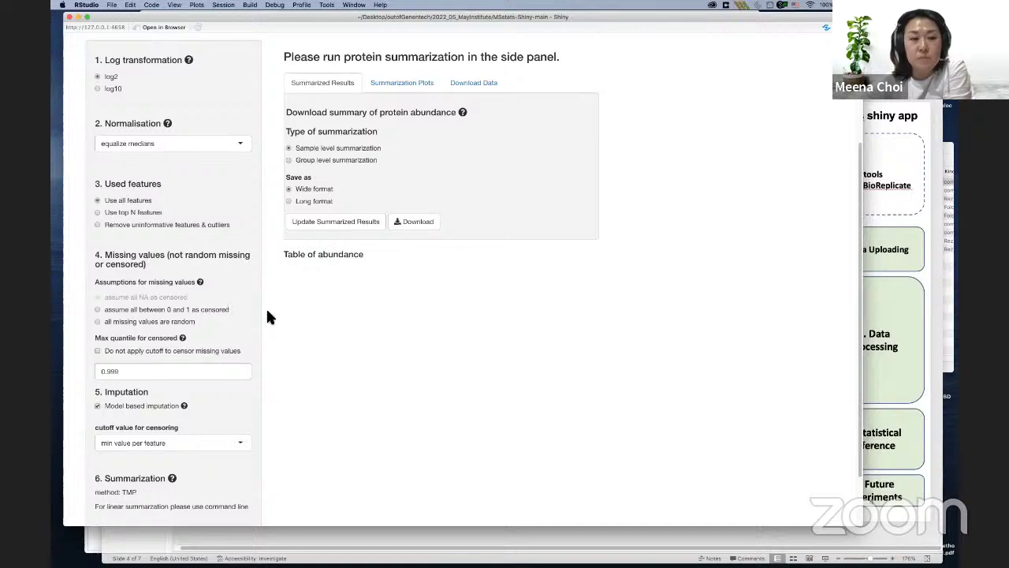
Toggle model based imputation off and back on, and run the protein summarization
{"action": "scroll", "coordinate": [264, 304], "scroll_direction": "down", "scroll_amount": 2}
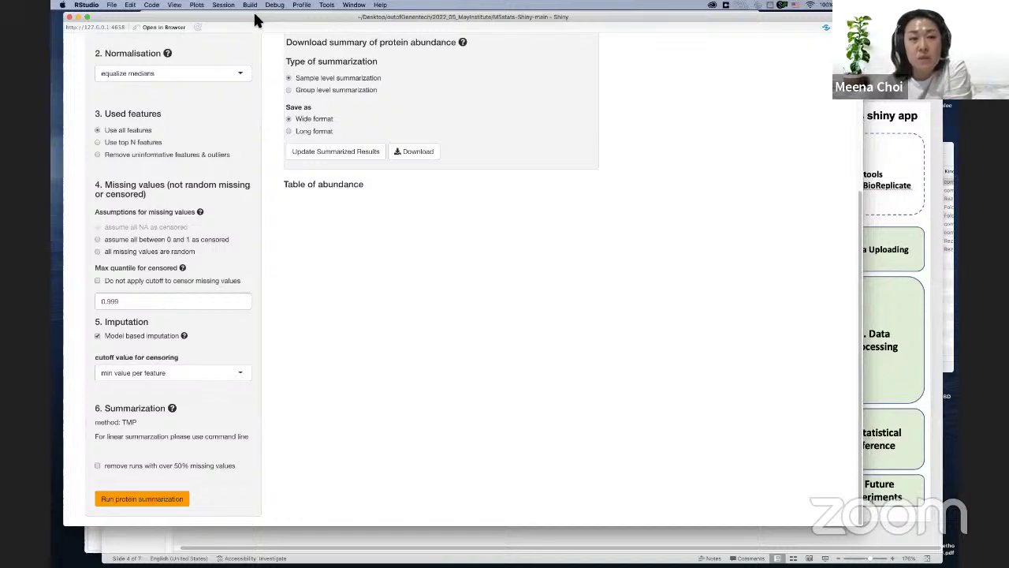
{"action": "left_click_drag", "start_coordinate": [253, 9], "coordinate": [258, 9]}
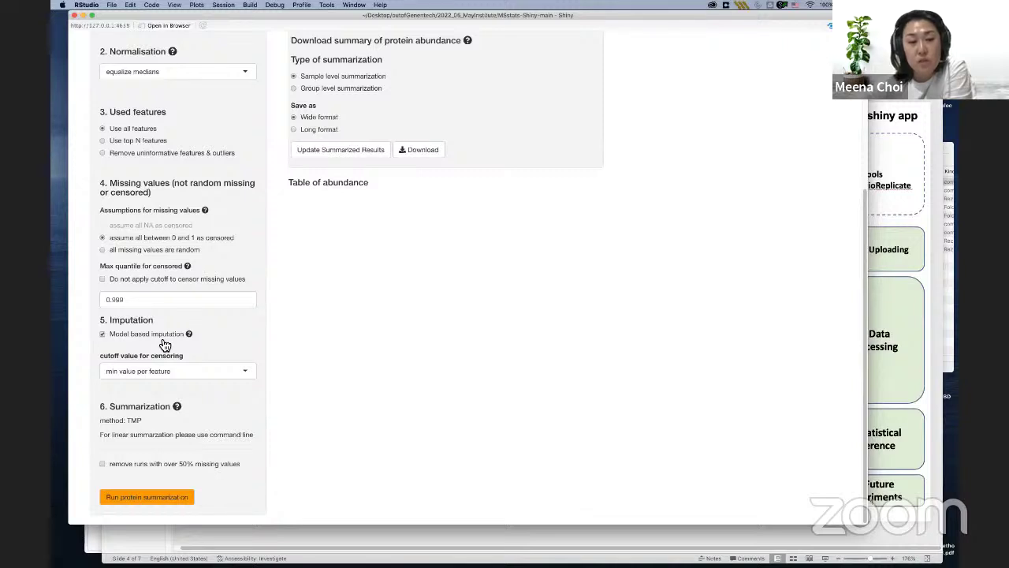
{"action": "left_click", "coordinate": [102, 334]}
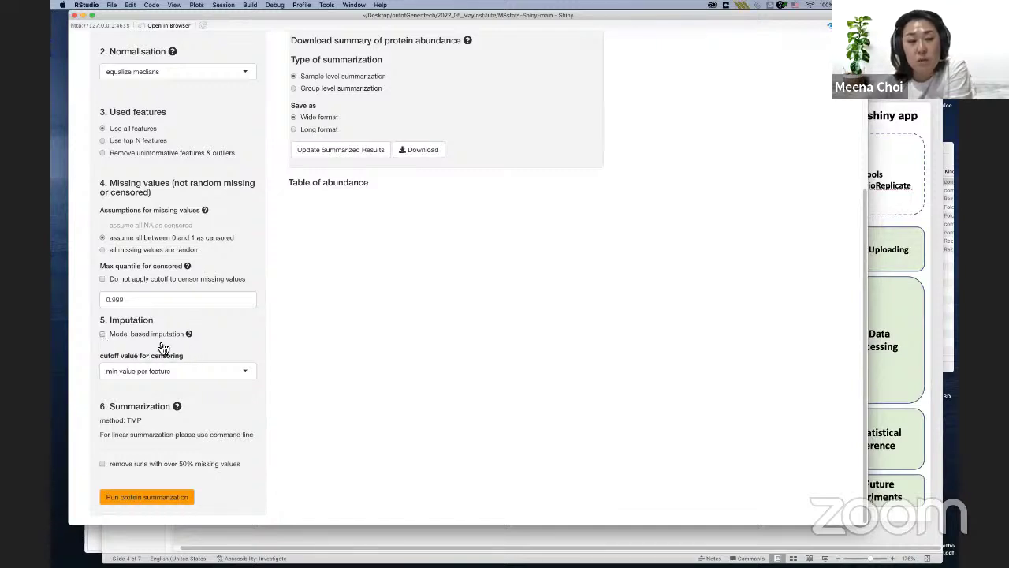
{"action": "left_click", "coordinate": [102, 333]}
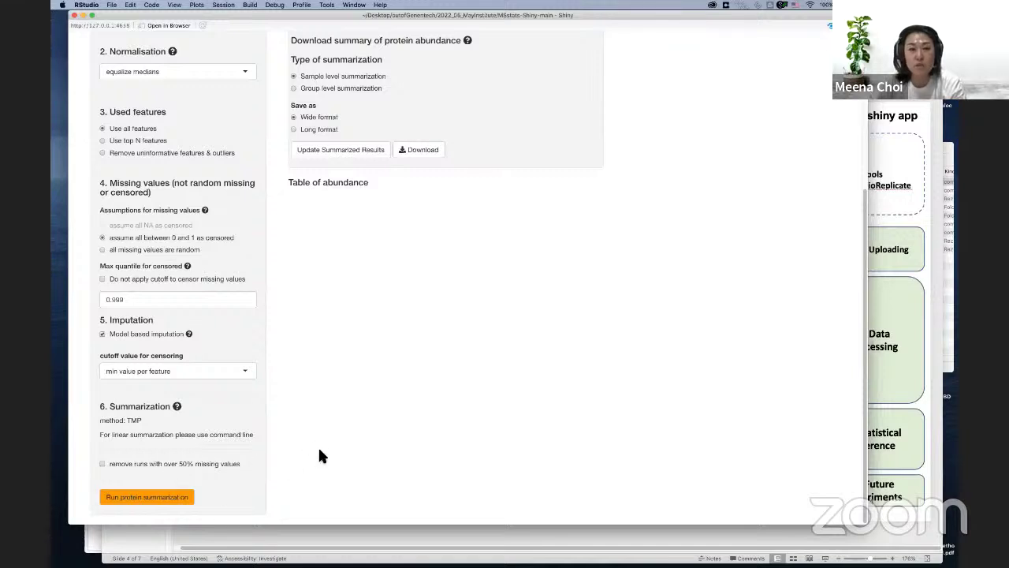
{"action": "left_click", "coordinate": [184, 499]}
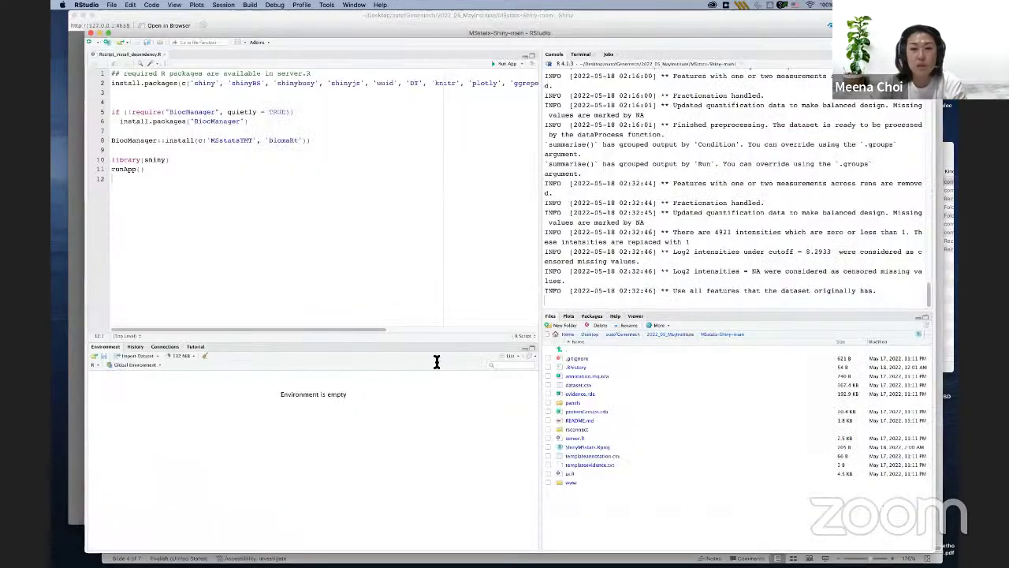
Review the processing log in a widened RStudio console, and switch to the MSstats Workflow slide in PowerPoint
{"action": "left_click", "coordinate": [93, 548]}
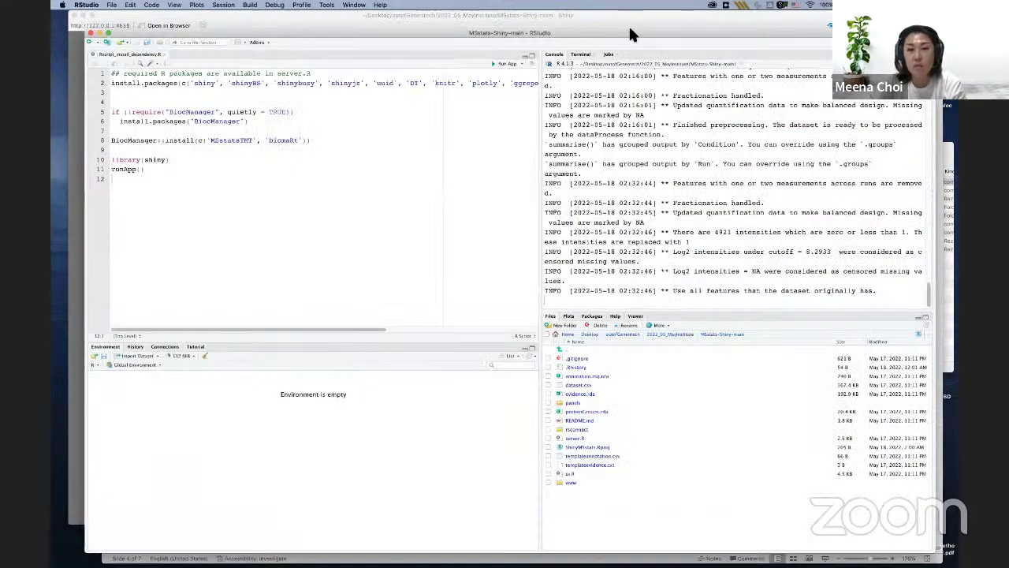
{"action": "left_click_drag", "start_coordinate": [634, 33], "coordinate": [633, 26]}
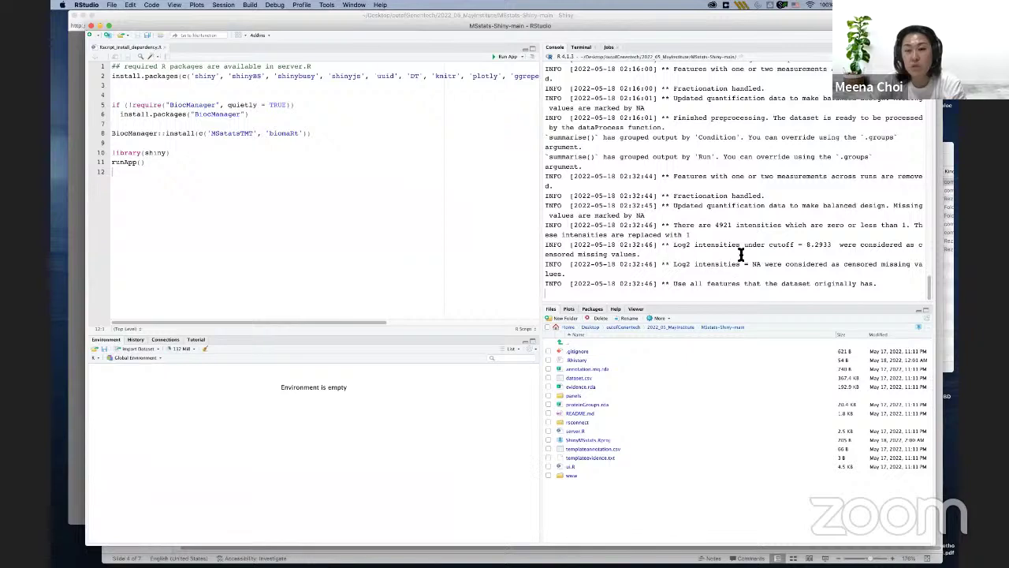
{"action": "scroll", "coordinate": [691, 228], "scroll_direction": "up", "scroll_amount": 3}
{"action": "scroll", "coordinate": [690, 229], "scroll_direction": "up", "scroll_amount": 6}
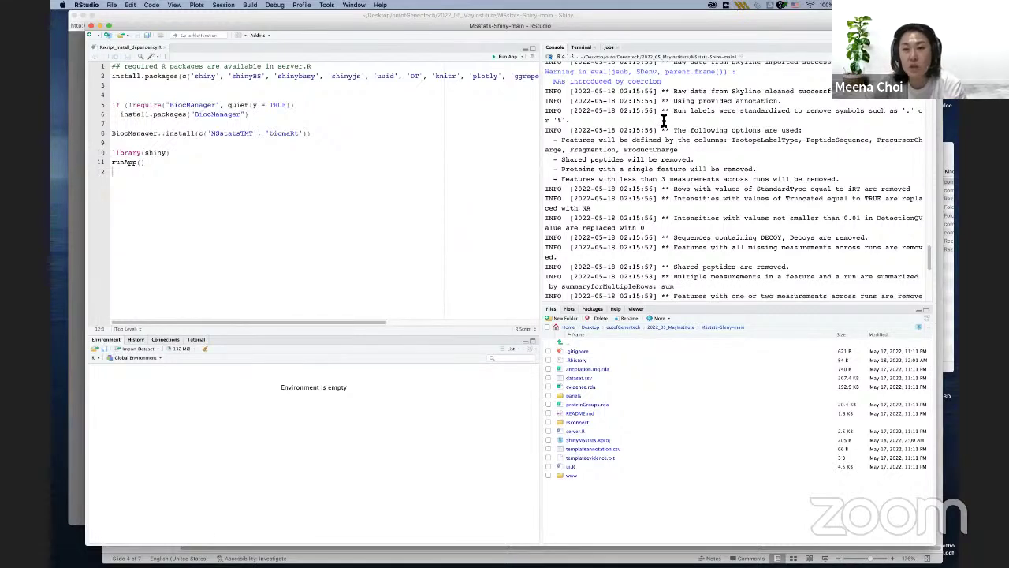
{"action": "left_click_drag", "start_coordinate": [541, 262], "coordinate": [448, 264]}
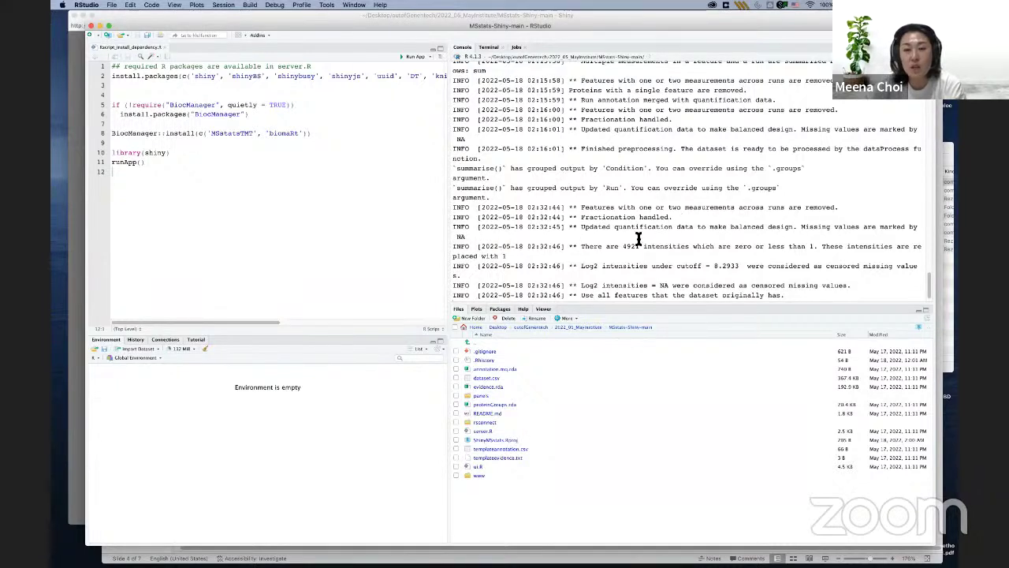
{"action": "scroll", "coordinate": [581, 239], "scroll_direction": "down", "scroll_amount": 1}
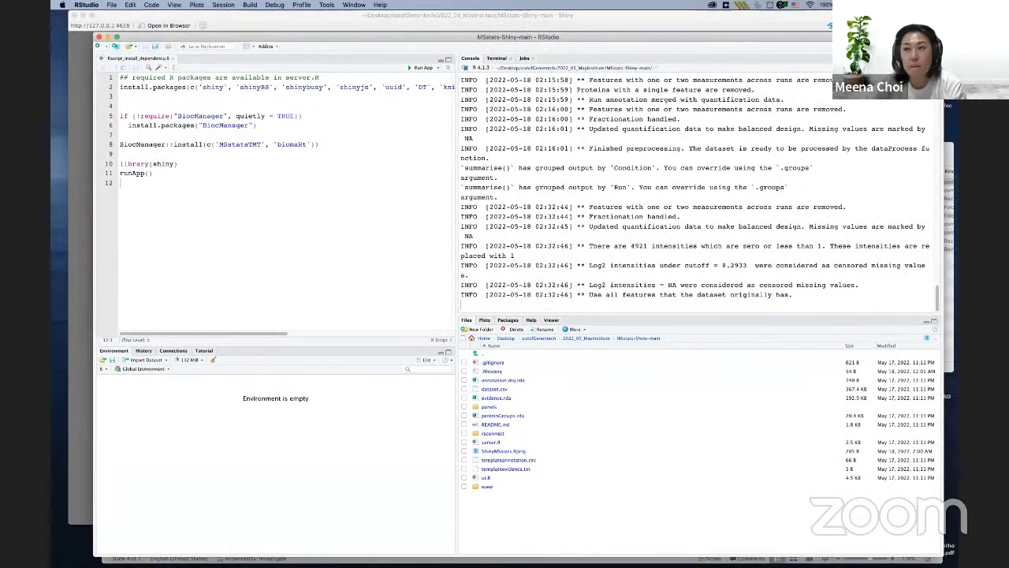
{"action": "key", "text": "super+Tab"}
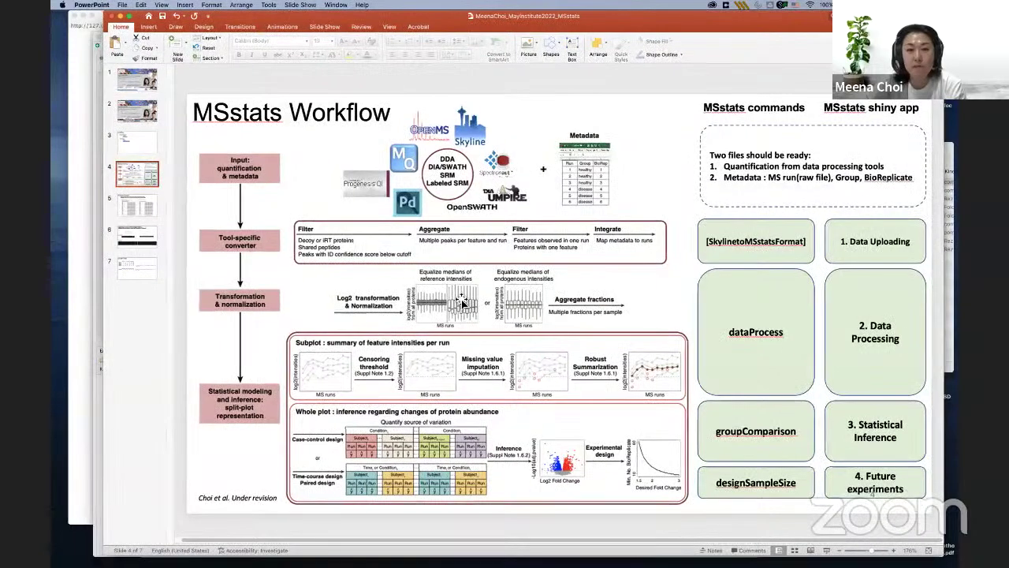
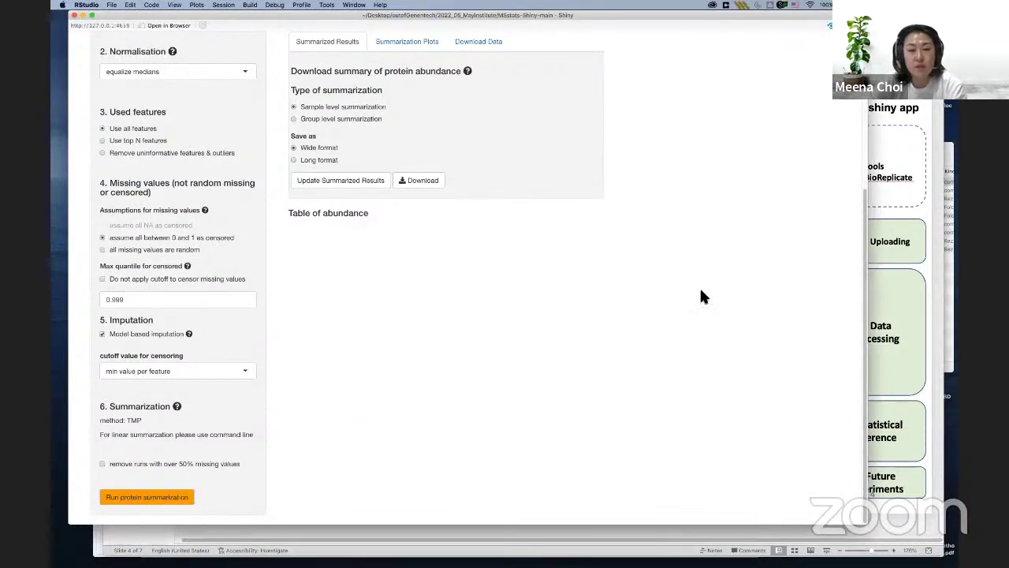
Update the summarized results to generate the sample level, wide format table of abundance, and review it
{"action": "scroll", "coordinate": [552, 260], "scroll_direction": "up", "scroll_amount": 3}
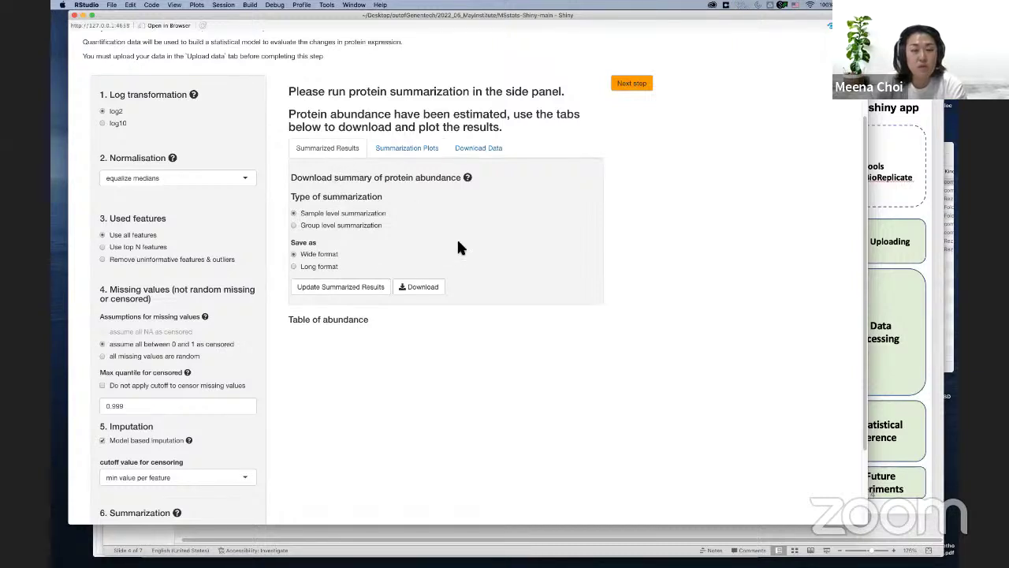
{"action": "scroll", "coordinate": [459, 235], "scroll_direction": "down", "scroll_amount": 1}
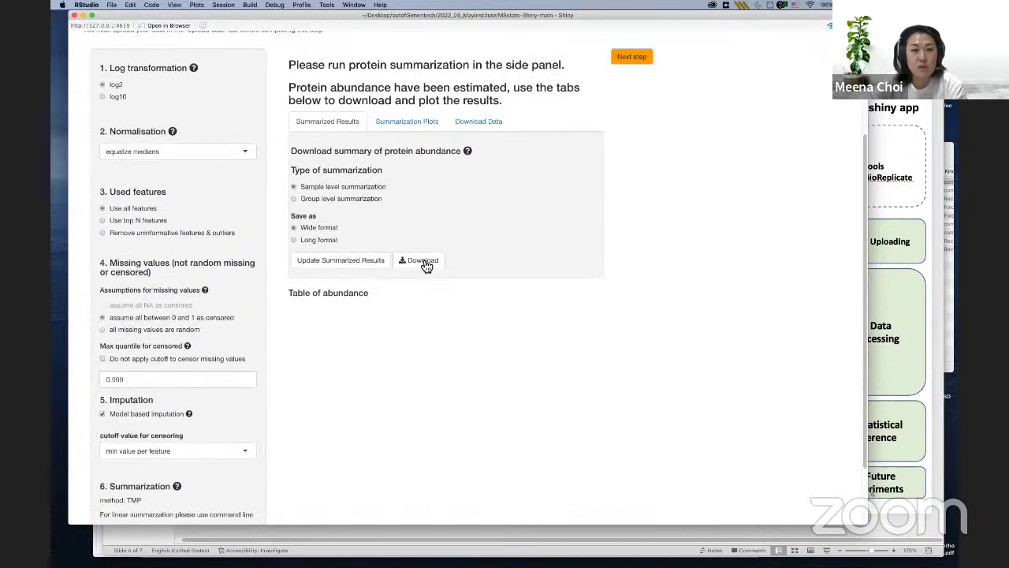
{"action": "left_click", "coordinate": [354, 270]}
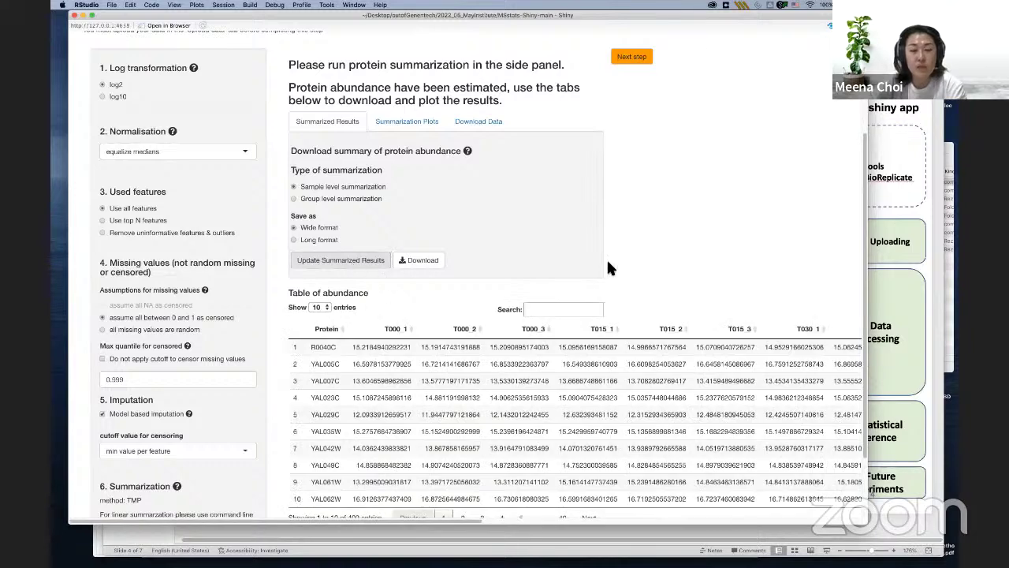
{"action": "scroll", "coordinate": [606, 258], "scroll_direction": "down", "scroll_amount": 3}
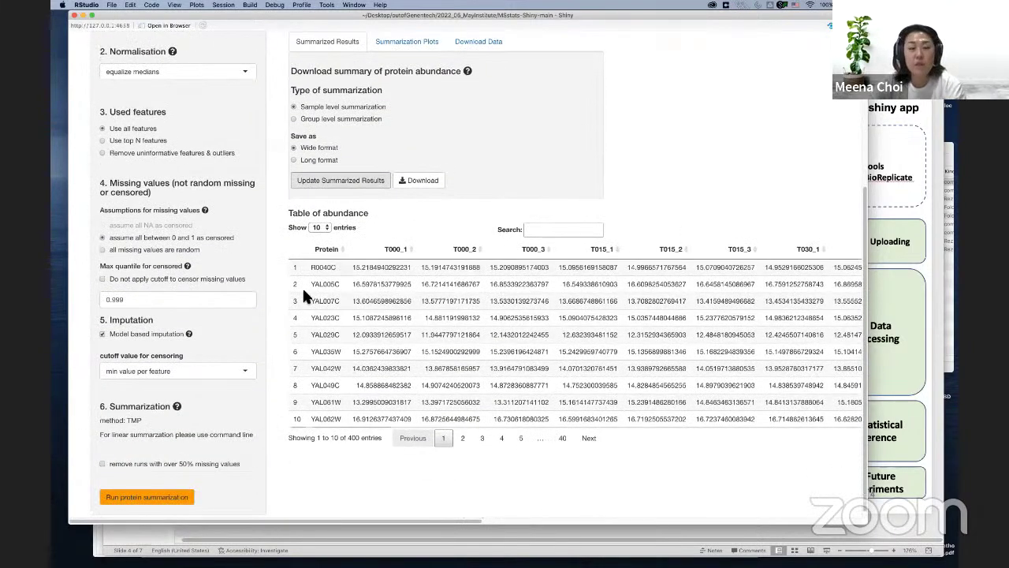
{"action": "scroll", "coordinate": [469, 155], "scroll_direction": "up", "scroll_amount": 4}
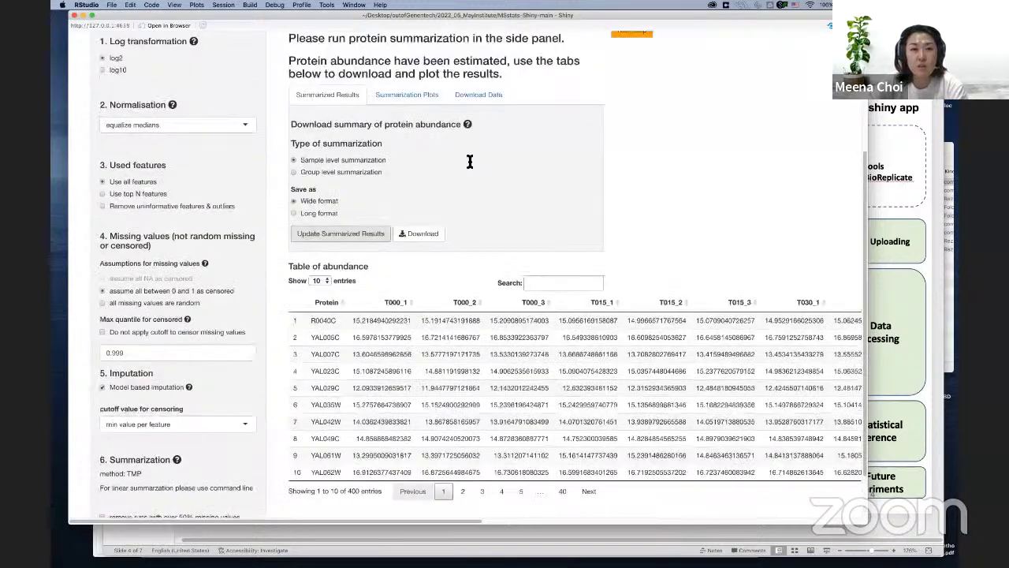
{"action": "scroll", "coordinate": [357, 109], "scroll_direction": "up", "scroll_amount": 5}
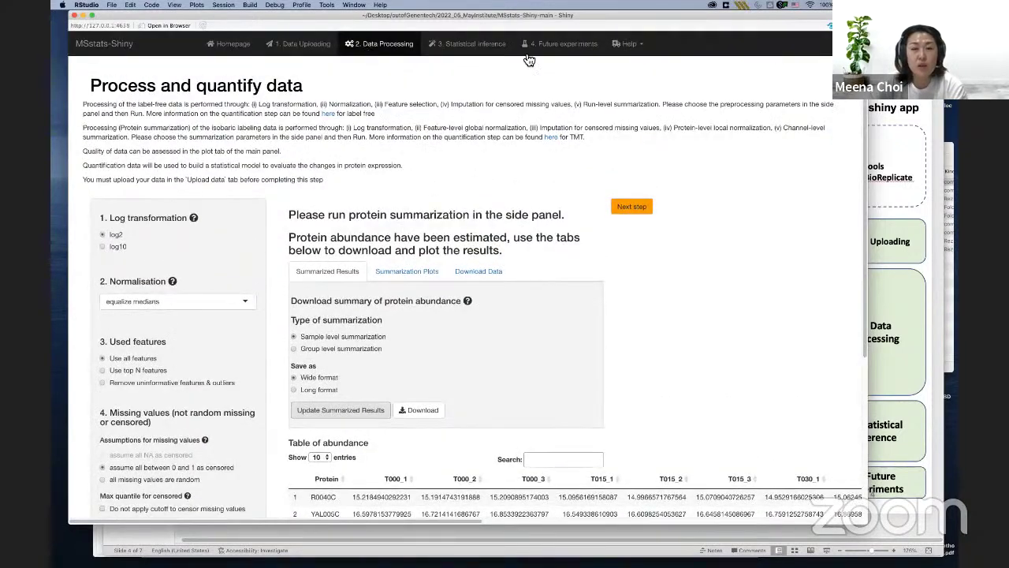
Consult the data processing part of the MSstats Workflow slide, and return to MSstats-Shiny to examine the table of abundance
{"action": "left_click", "coordinate": [877, 319]}
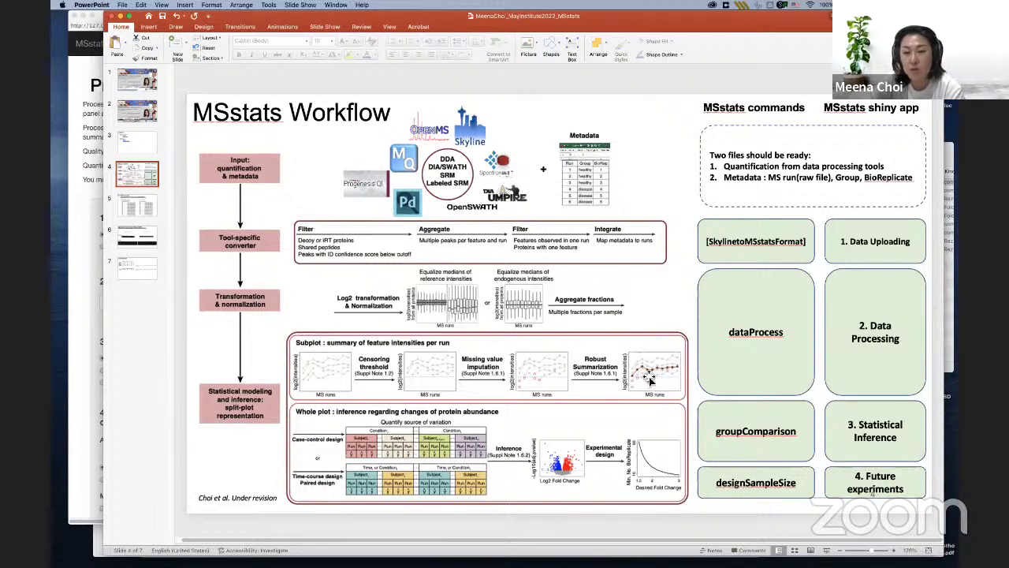
{"action": "left_click", "coordinate": [81, 304]}
{"action": "scroll", "coordinate": [649, 353], "scroll_direction": "down", "scroll_amount": 1}
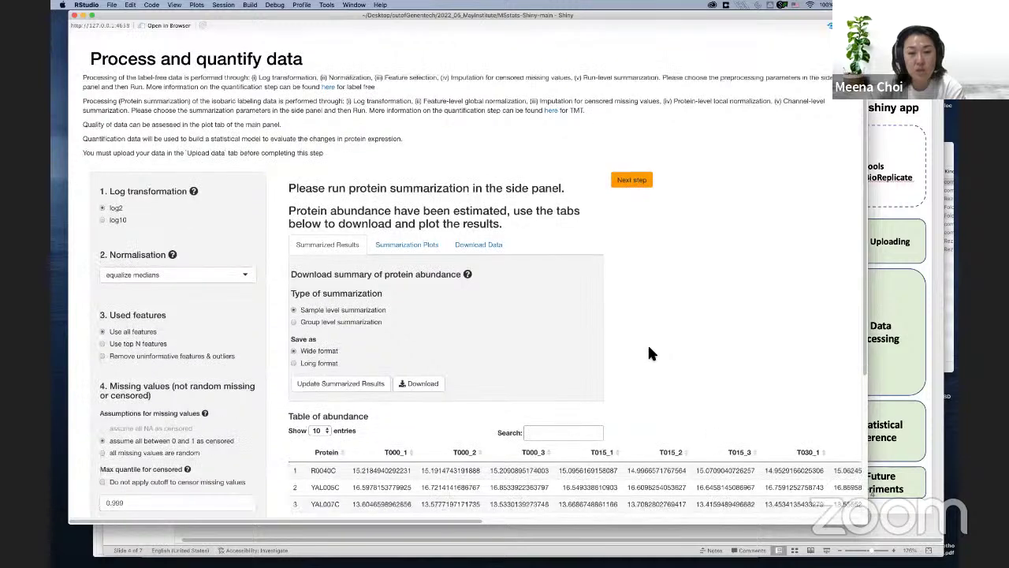
{"action": "scroll", "coordinate": [649, 352], "scroll_direction": "down", "scroll_amount": 5}
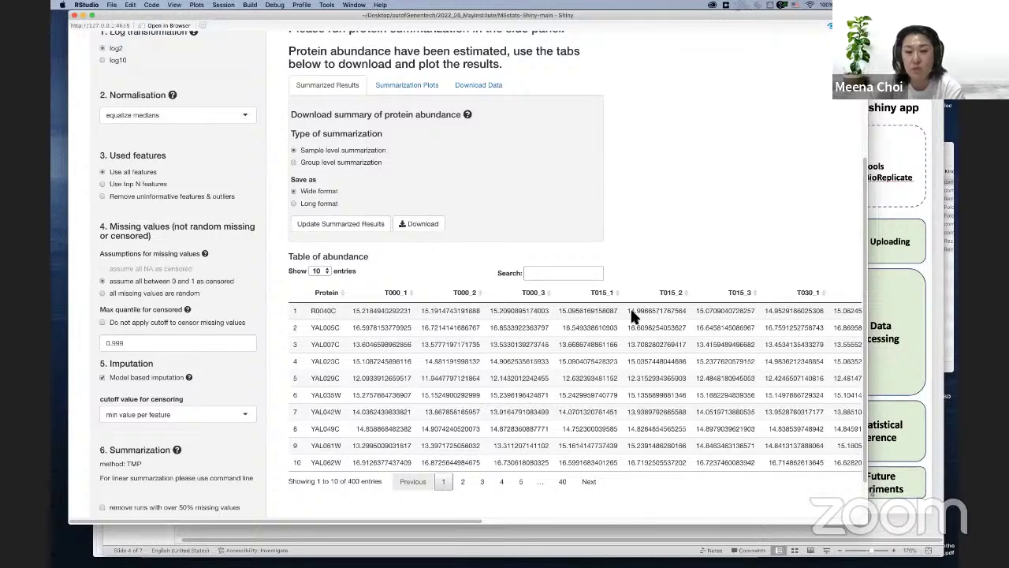
{"action": "scroll", "coordinate": [728, 266], "scroll_direction": "down", "scroll_amount": 1}
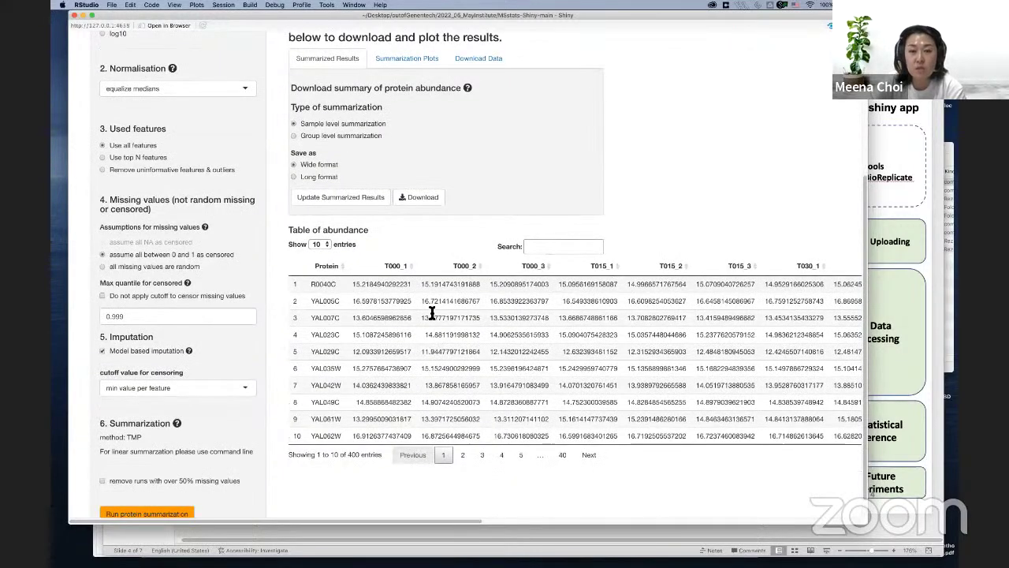
Open the save dialog for downloading the abundance table as a CSV file, and dismiss it
{"action": "left_click", "coordinate": [429, 207]}
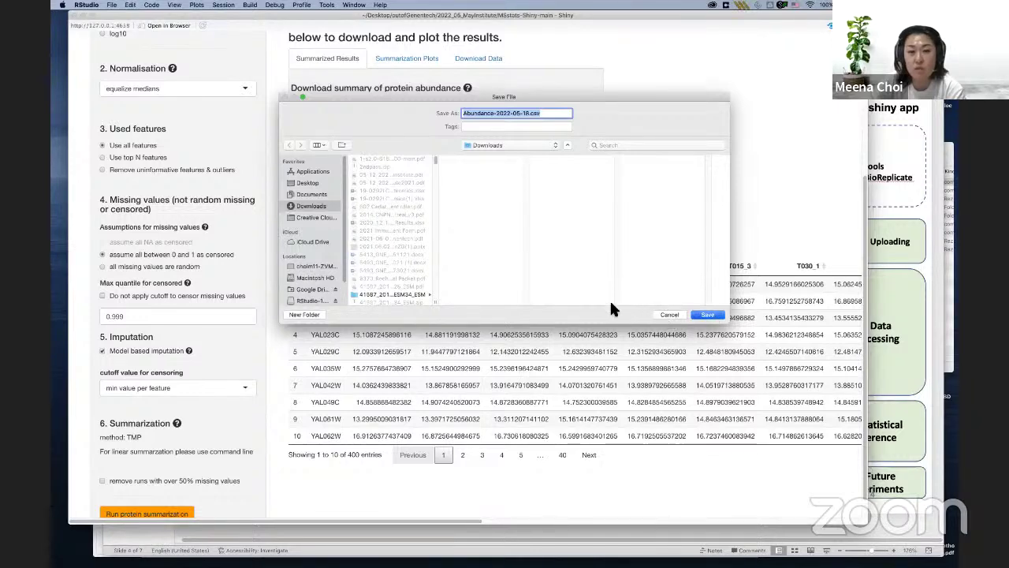
{"action": "left_click", "coordinate": [667, 314]}
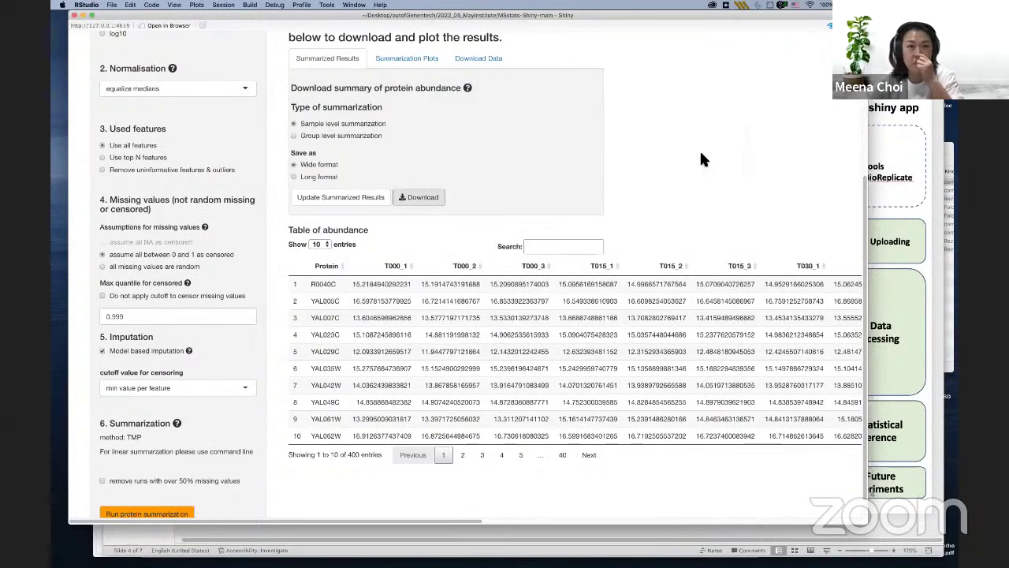
Display the Quality Control Plots for ALL PROTEINS in the summarization plots
{"action": "scroll", "coordinate": [699, 160], "scroll_direction": "up", "scroll_amount": 3}
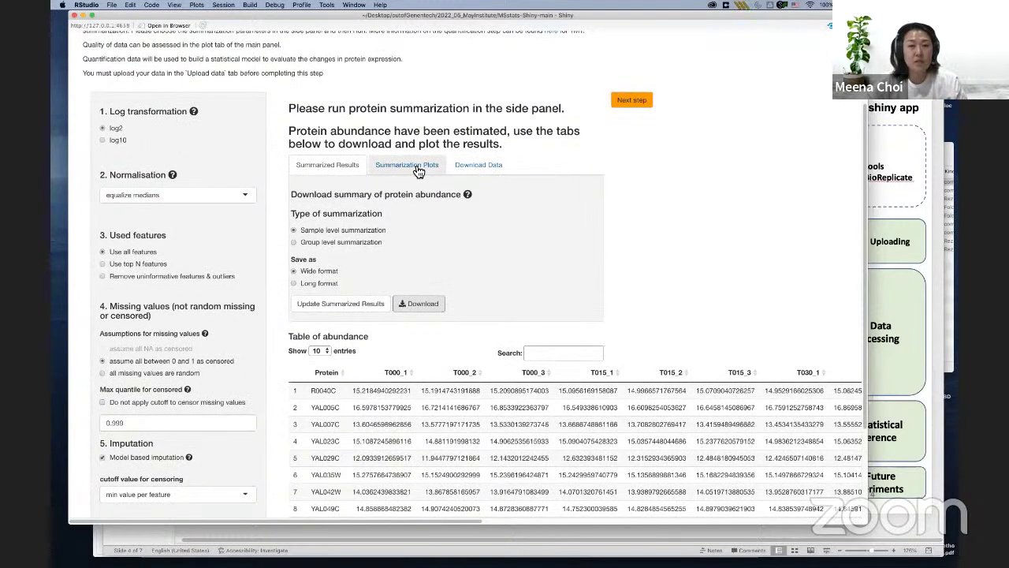
{"action": "left_click", "coordinate": [418, 167]}
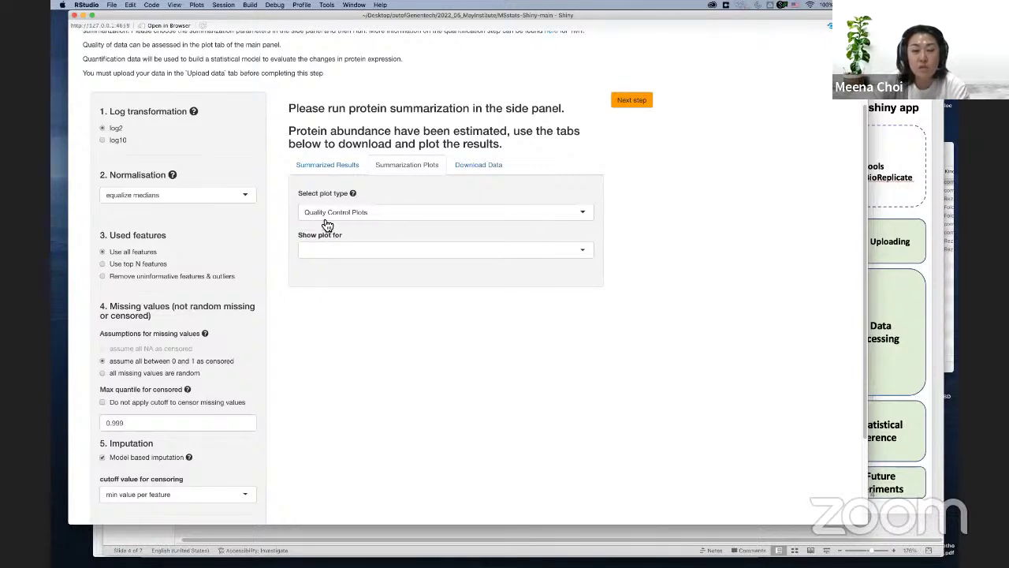
{"action": "left_click", "coordinate": [585, 251]}
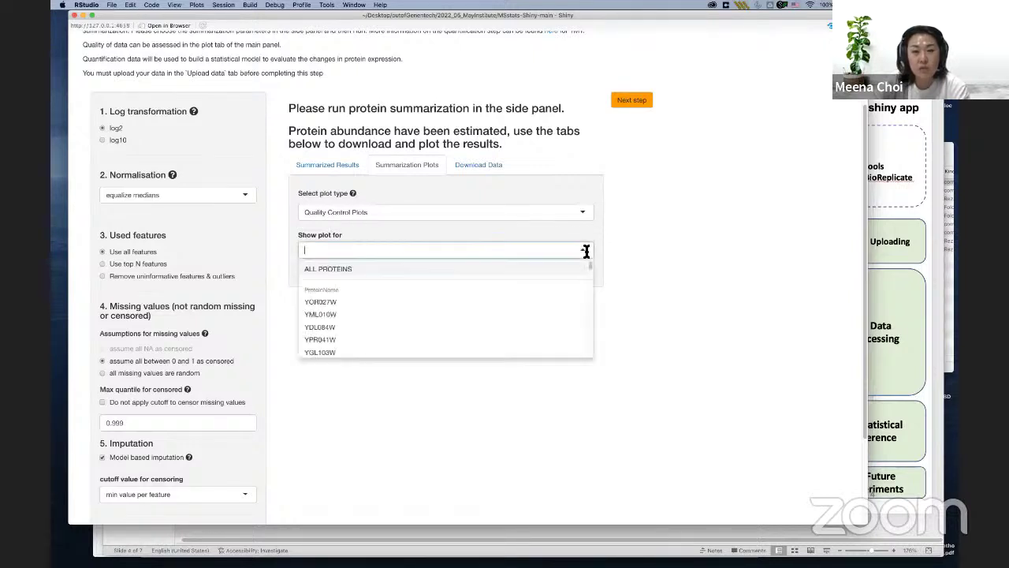
{"action": "left_click", "coordinate": [372, 272]}
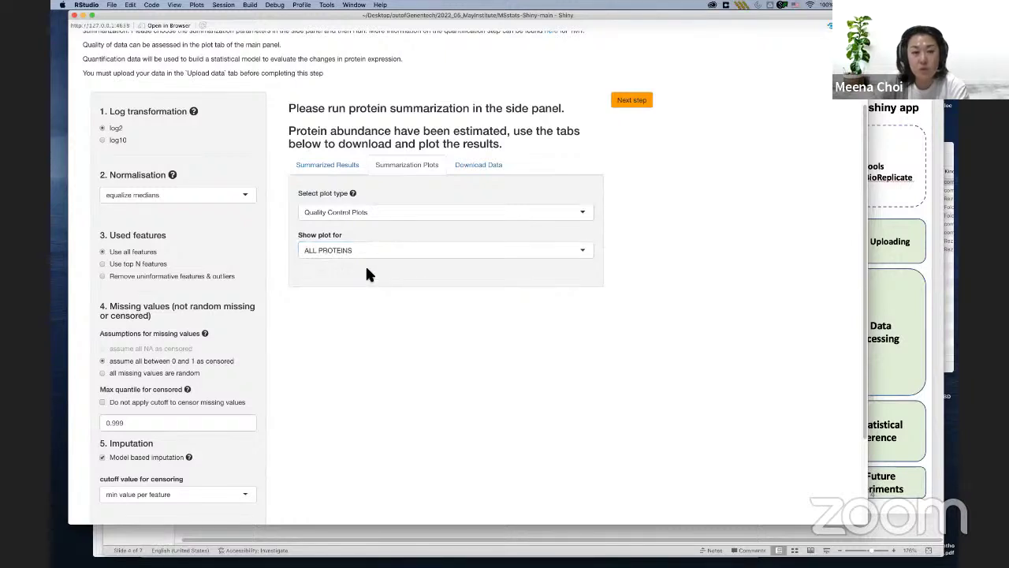
{"action": "scroll", "coordinate": [718, 257], "scroll_direction": "down", "scroll_amount": 3}
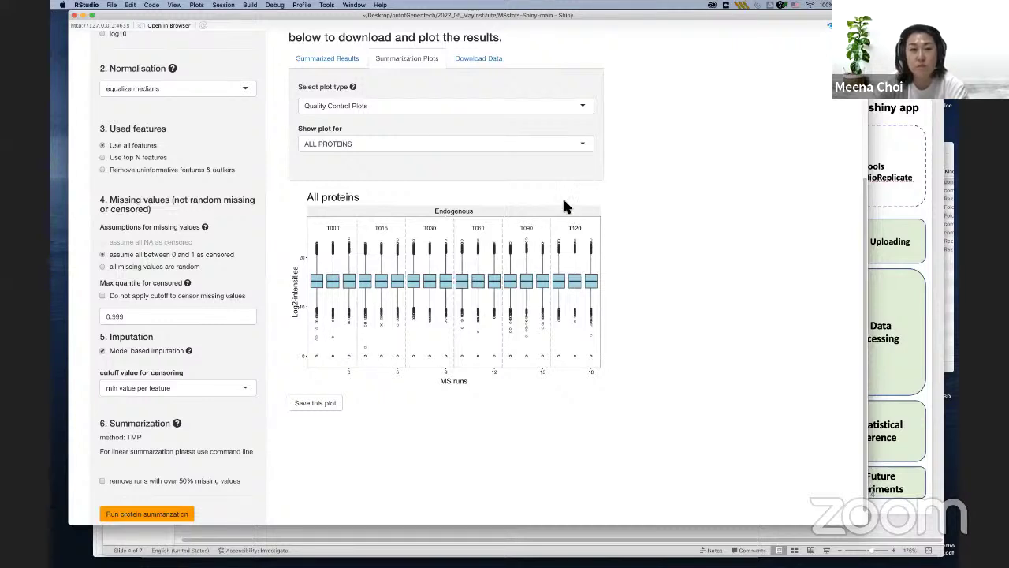
Display the Profile Plots for protein YOR027W in the summarization plots
{"action": "left_click", "coordinate": [584, 107]}
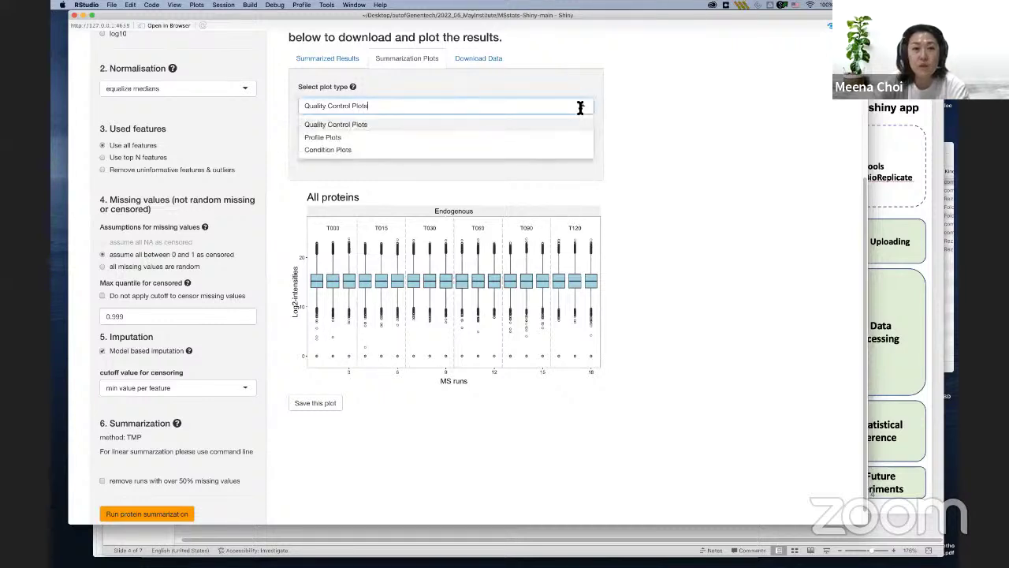
{"action": "left_click", "coordinate": [403, 140]}
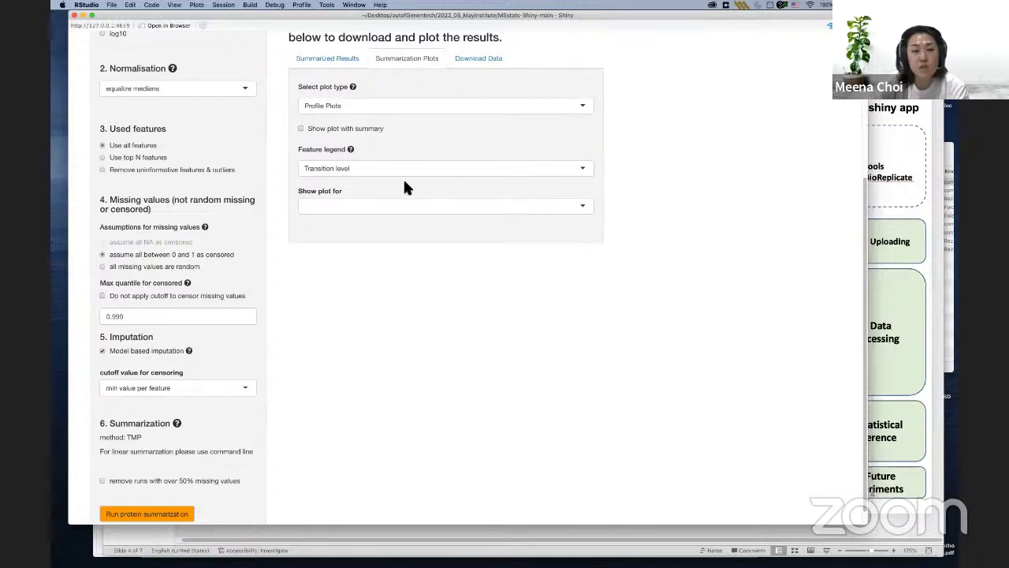
{"action": "left_click", "coordinate": [584, 207]}
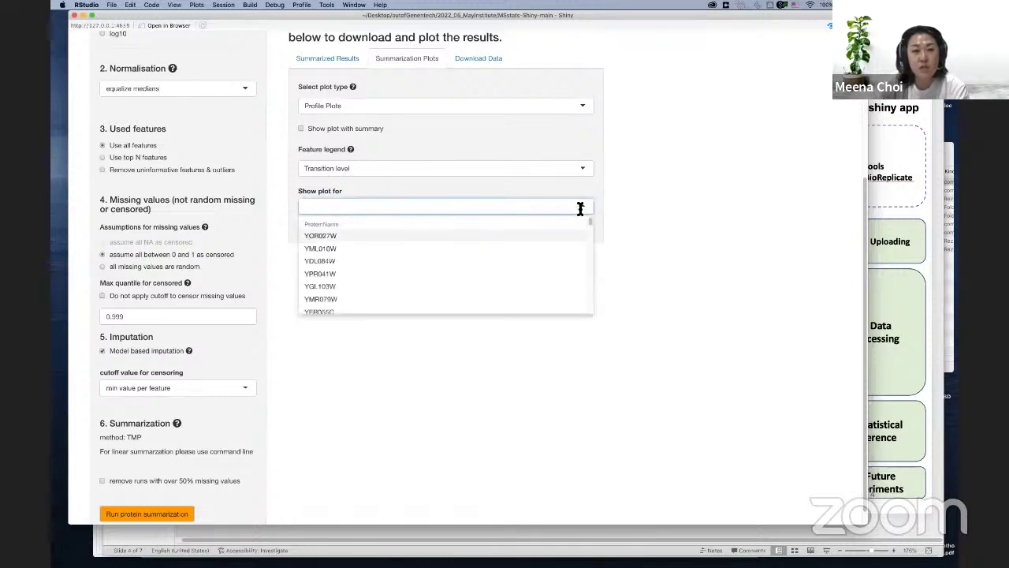
{"action": "scroll", "coordinate": [588, 230], "scroll_direction": "down", "scroll_amount": 5}
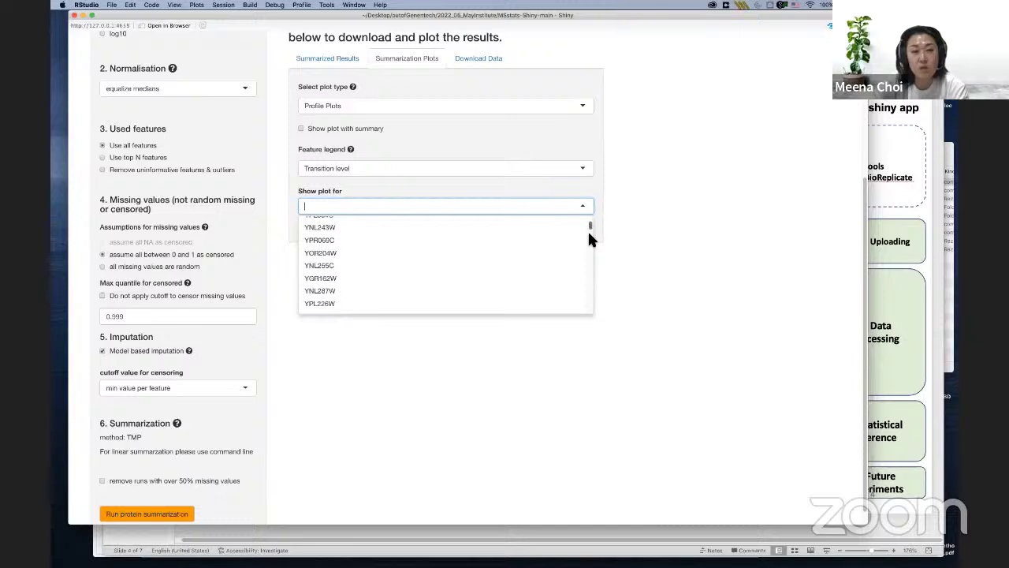
{"action": "left_click_drag", "start_coordinate": [590, 280], "coordinate": [588, 214]}
{"action": "left_click", "coordinate": [361, 237]}
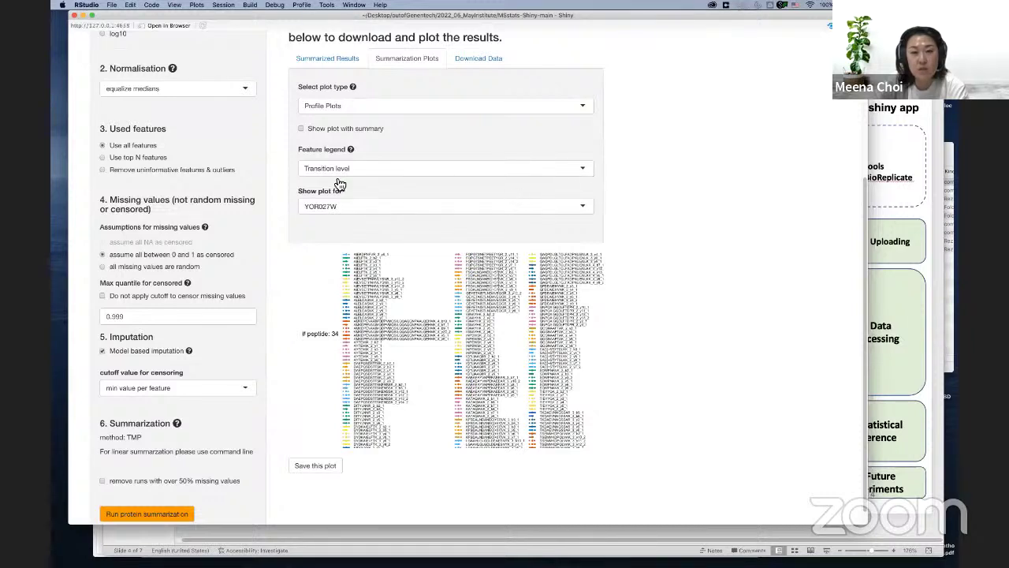
View the YOR027W profile plot with the Peptide level feature legend, and switch it to No feature legend
{"action": "left_click", "coordinate": [585, 171]}
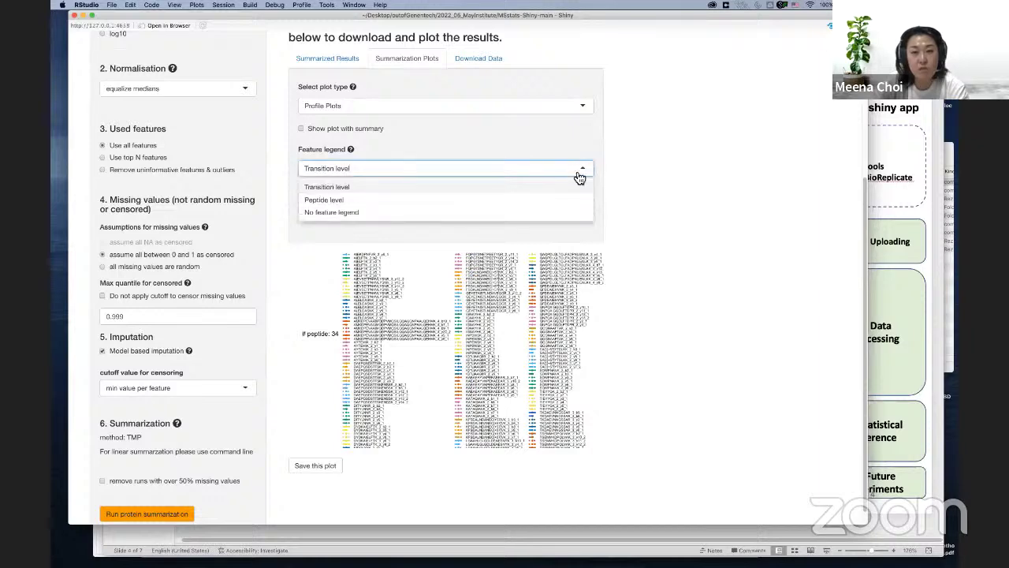
{"action": "left_click", "coordinate": [520, 209]}
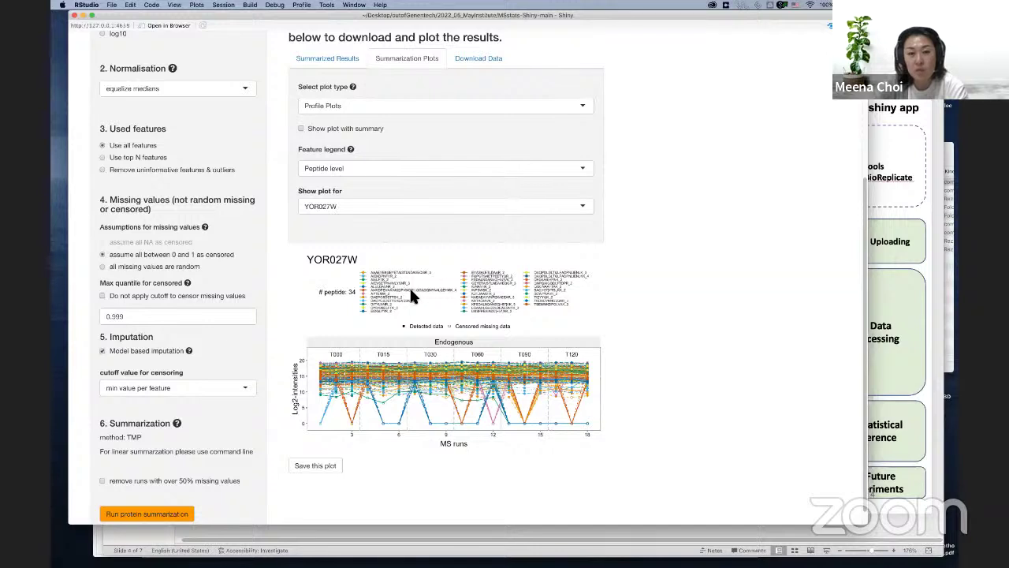
{"action": "left_click", "coordinate": [583, 168]}
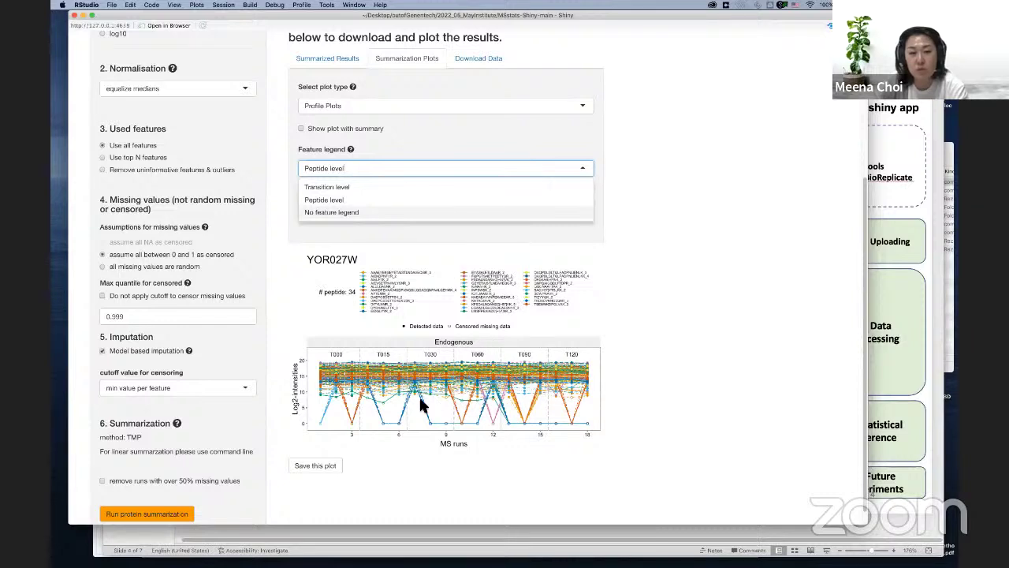
{"action": "left_click", "coordinate": [345, 213]}
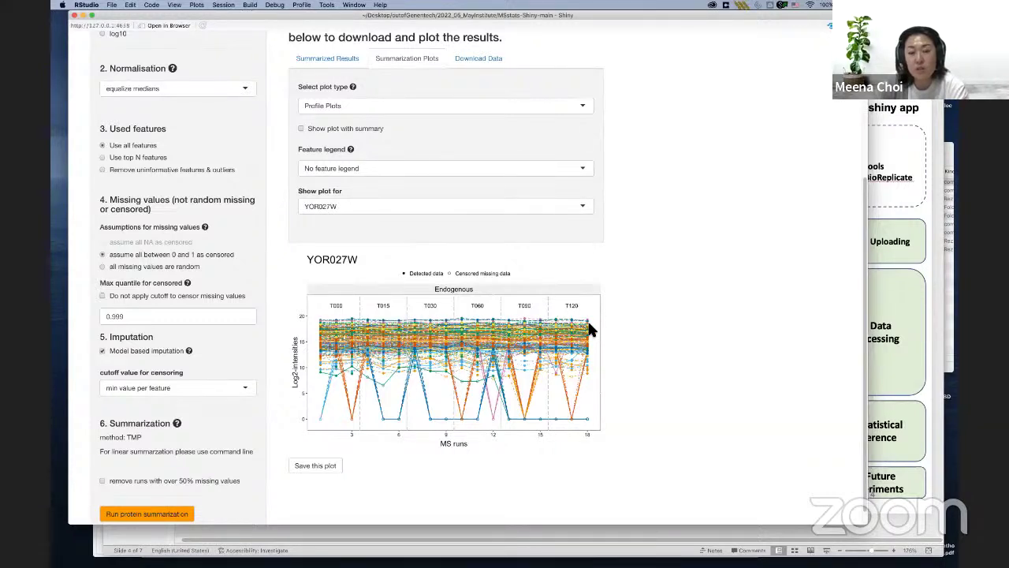
Show the profile plot with summary, and view it for proteins YDL084W, YGL103W and YMR079W in turn
{"action": "left_click", "coordinate": [300, 127]}
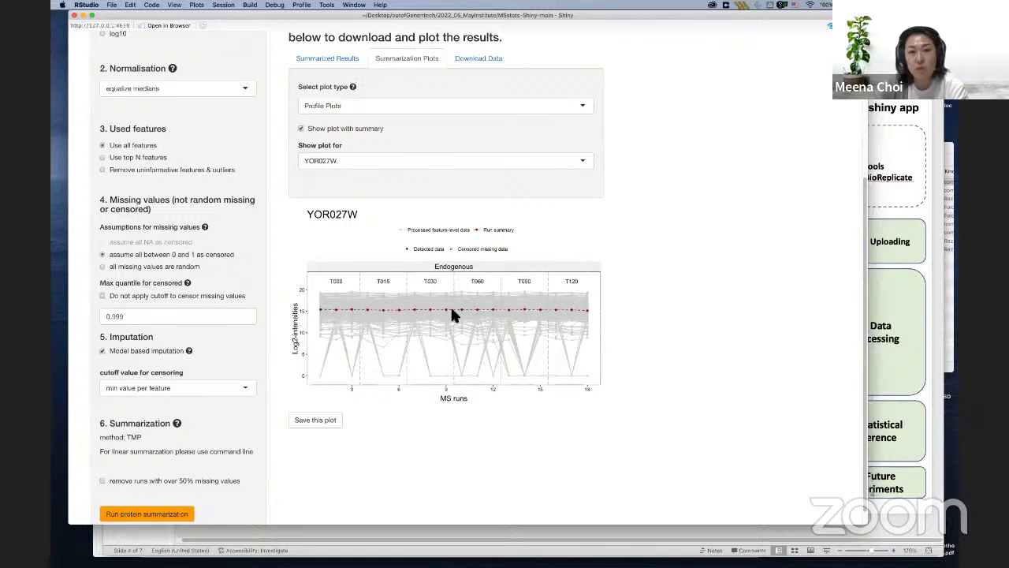
{"action": "left_click", "coordinate": [585, 161]}
{"action": "left_click", "coordinate": [527, 226]}
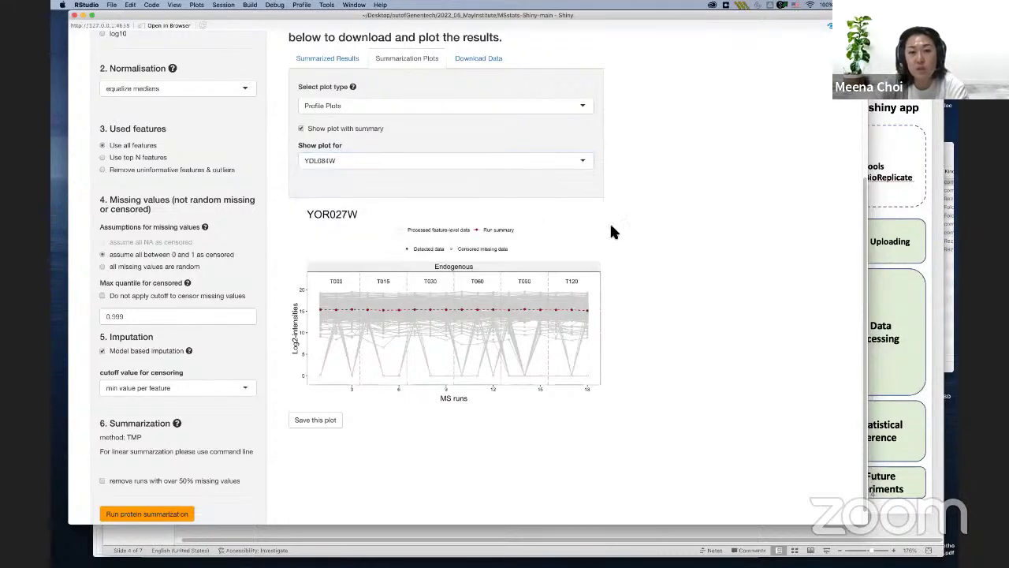
{"action": "left_click", "coordinate": [585, 166]}
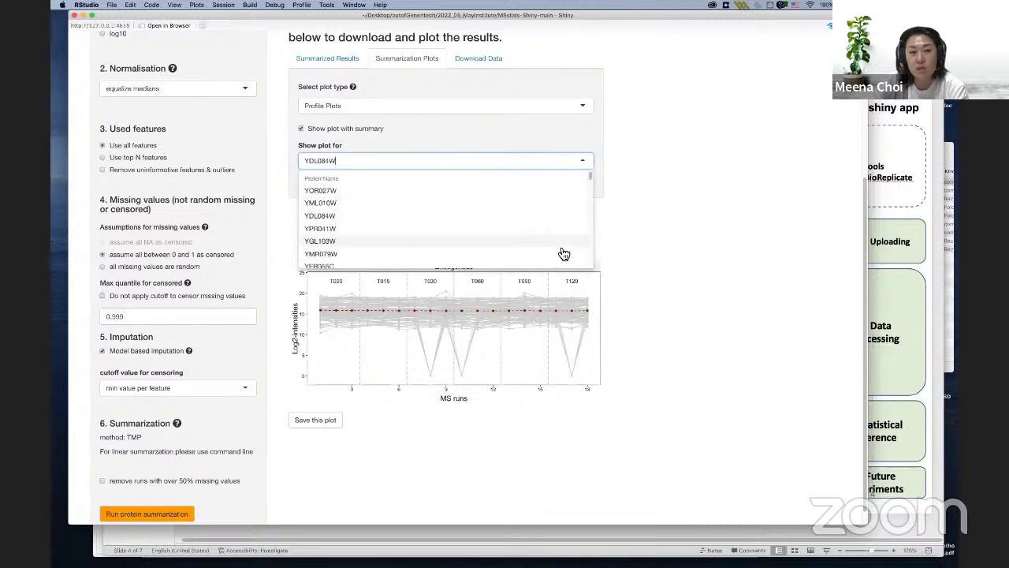
{"action": "left_click", "coordinate": [564, 241]}
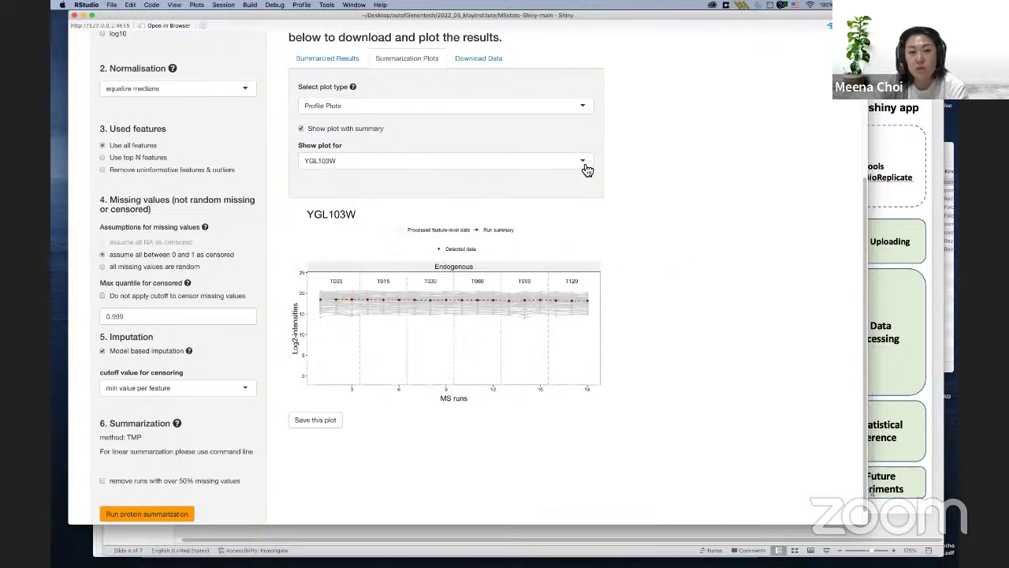
{"action": "left_click", "coordinate": [584, 166]}
{"action": "left_click", "coordinate": [562, 258]}
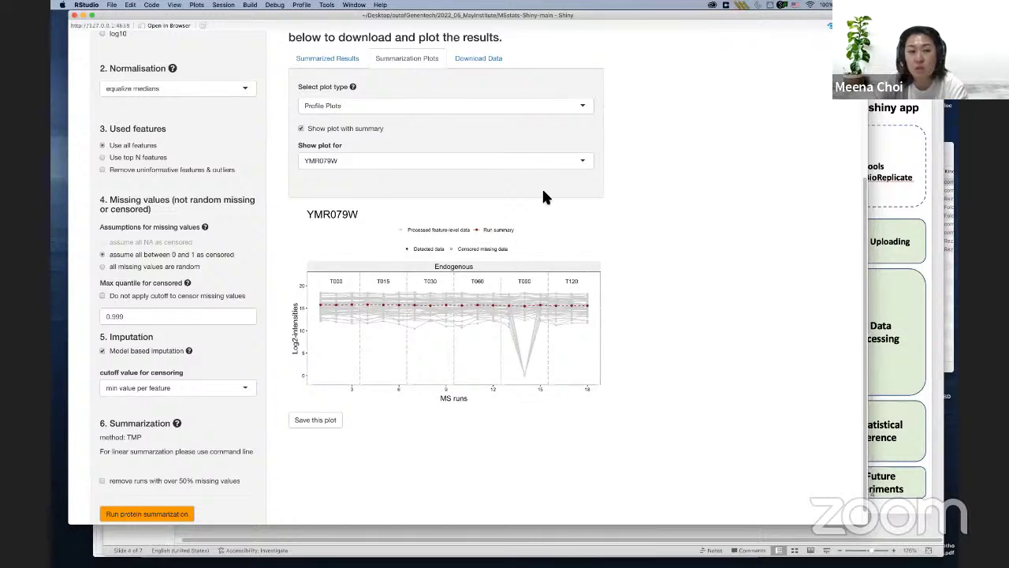
{"action": "left_click", "coordinate": [321, 419]}
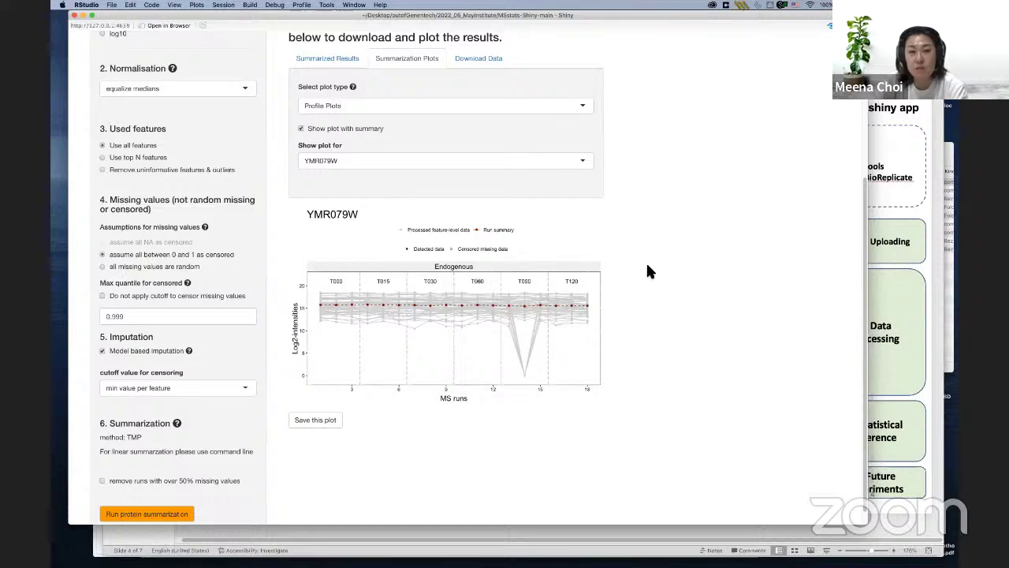
Download the feature level data as Feature_level_data-2022-05-18.csv into the Selevsek-lowcv folder under Desktop, outofGenentech, 2022_05_MayInstitute, Selevsek
{"action": "scroll", "coordinate": [650, 266], "scroll_direction": "up", "scroll_amount": 2}
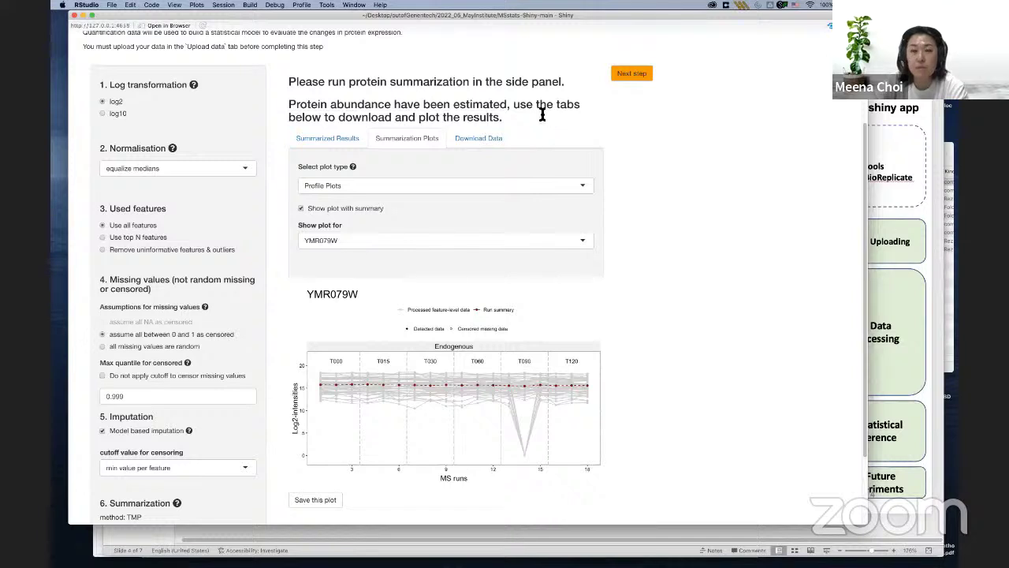
{"action": "left_click", "coordinate": [469, 144]}
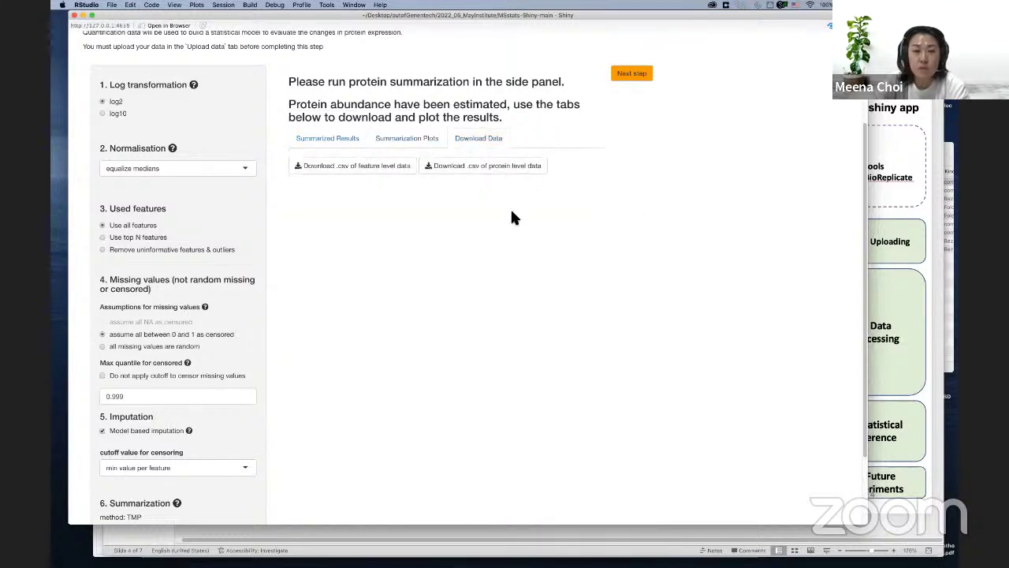
{"action": "left_click", "coordinate": [370, 170]}
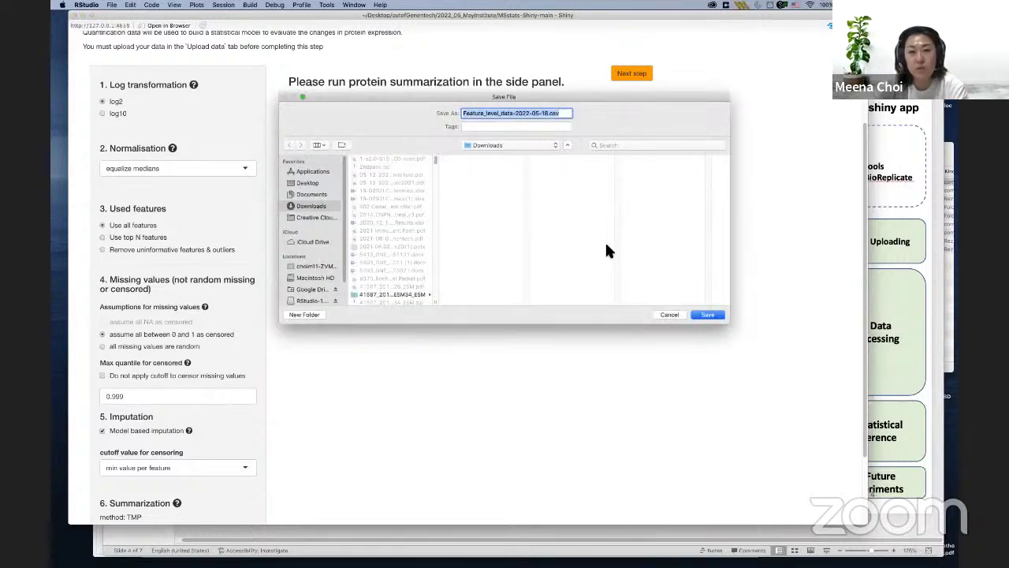
{"action": "left_click", "coordinate": [320, 183]}
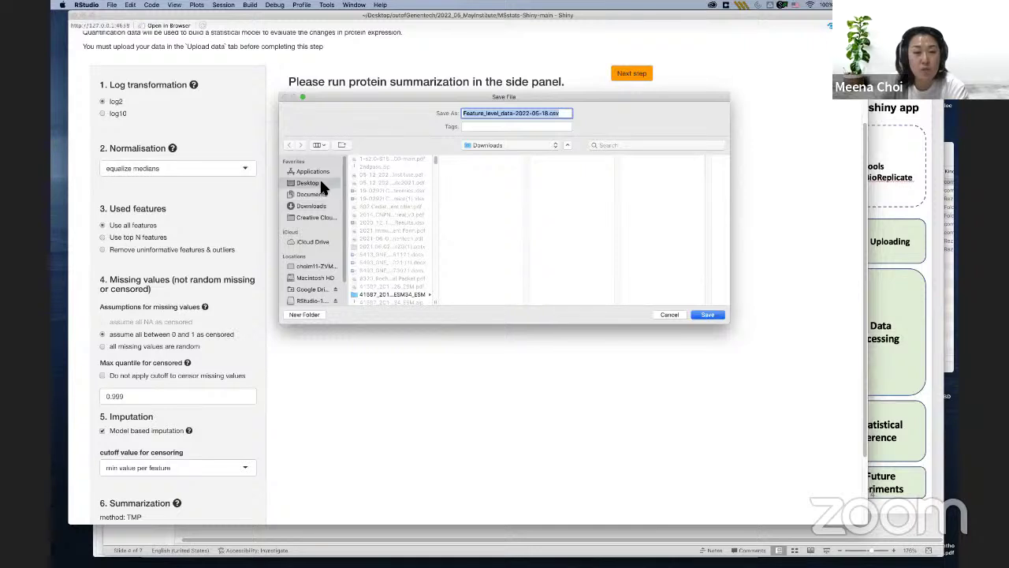
{"action": "left_click", "coordinate": [394, 262]}
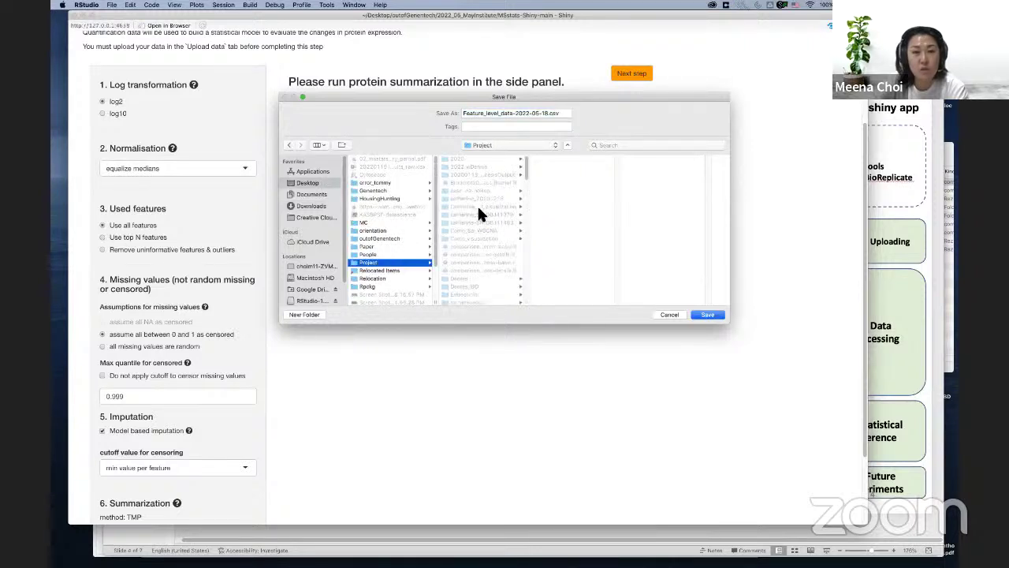
{"action": "left_click", "coordinate": [394, 238]}
{"action": "left_click", "coordinate": [481, 267]}
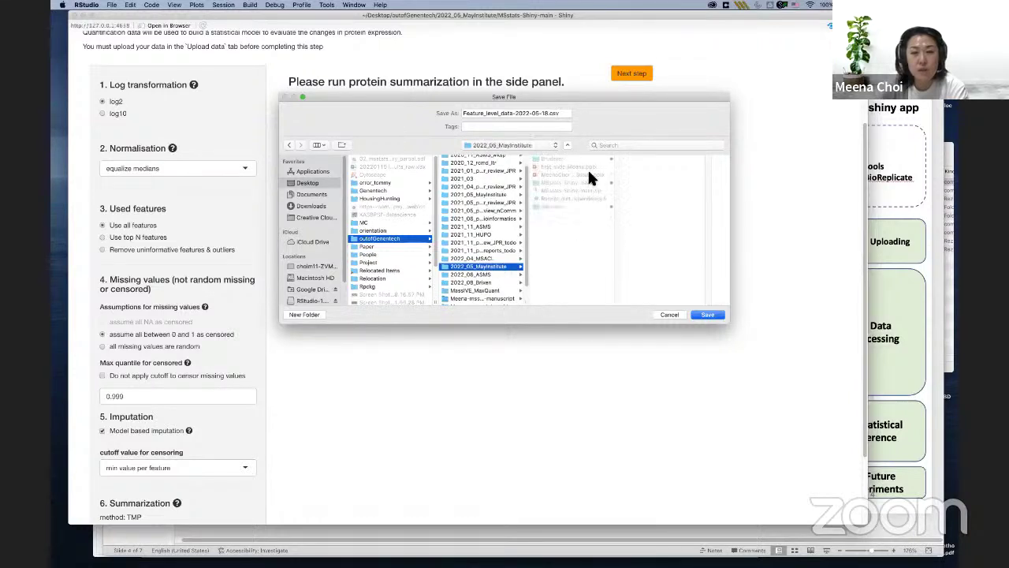
{"action": "left_click", "coordinate": [564, 206]}
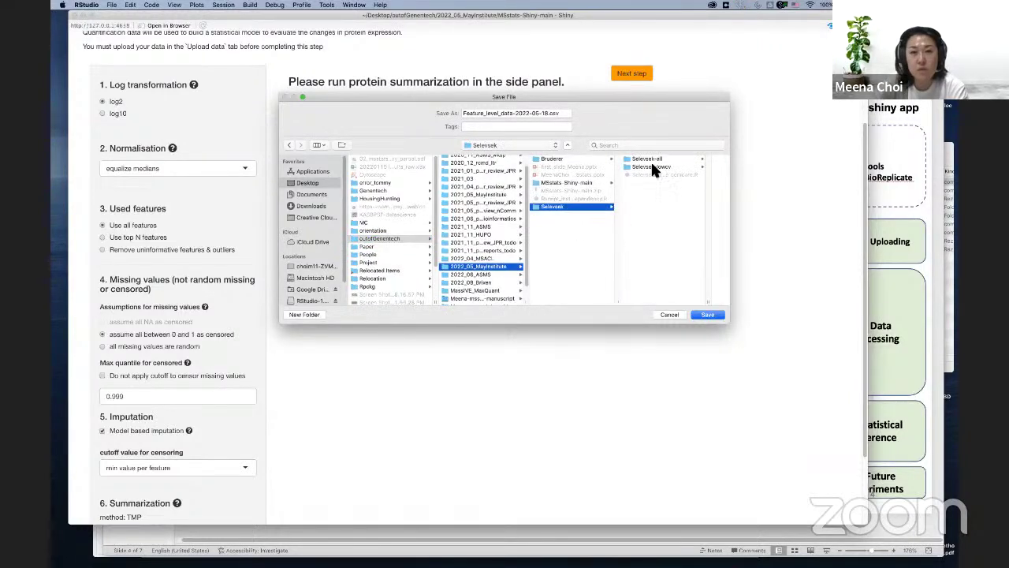
{"action": "left_click", "coordinate": [653, 166]}
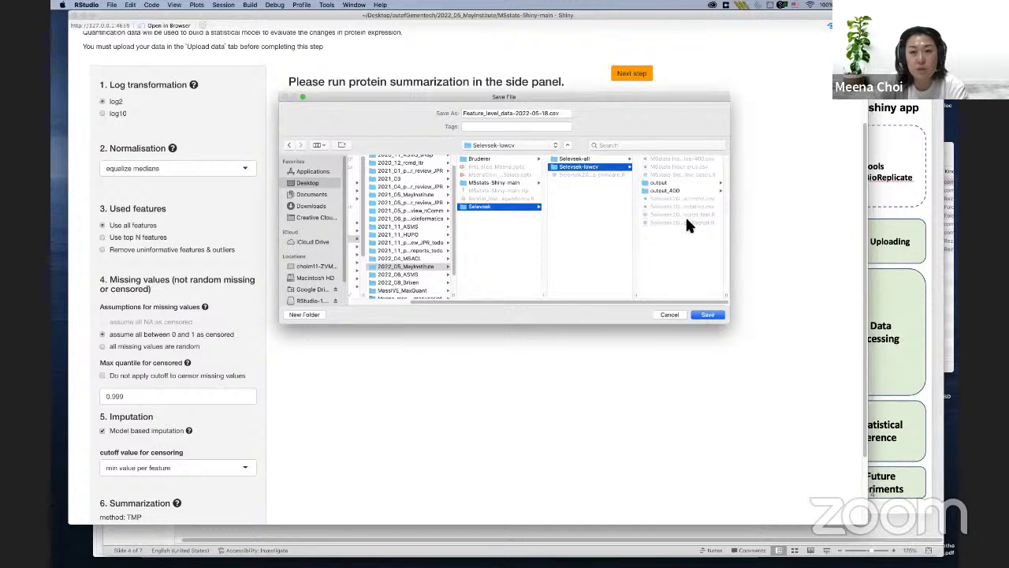
{"action": "left_click", "coordinate": [712, 315]}
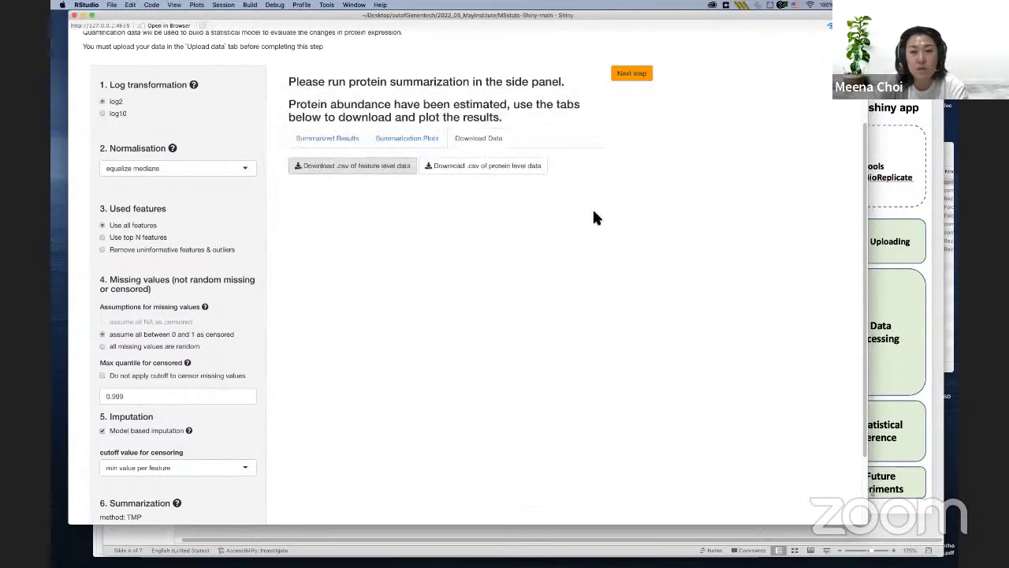
Download the protein level data as Protein_level_data-2022-05-18.csv into the same Selevsek-lowcv folder
{"action": "left_click", "coordinate": [473, 174]}
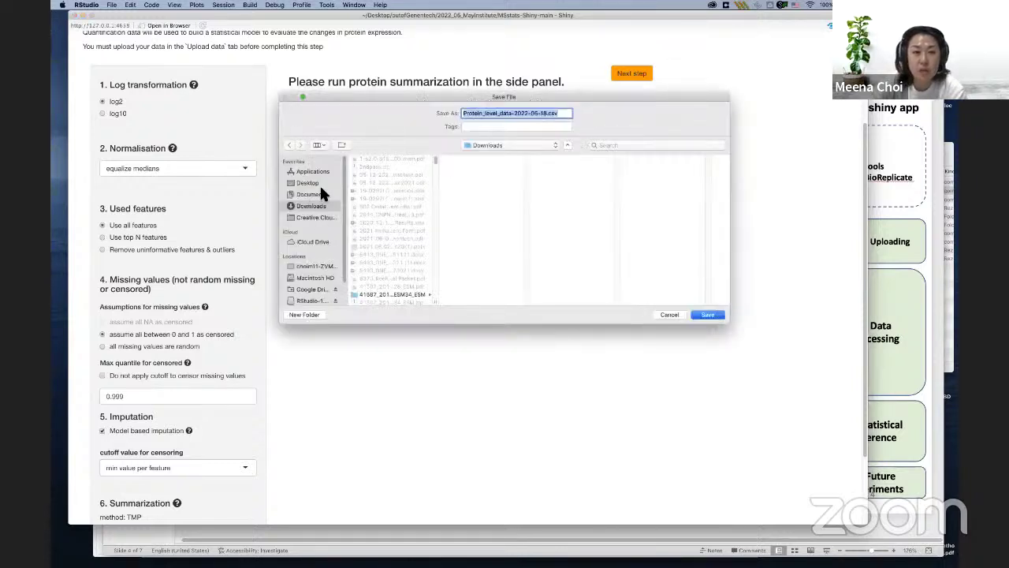
{"action": "left_click", "coordinate": [319, 183]}
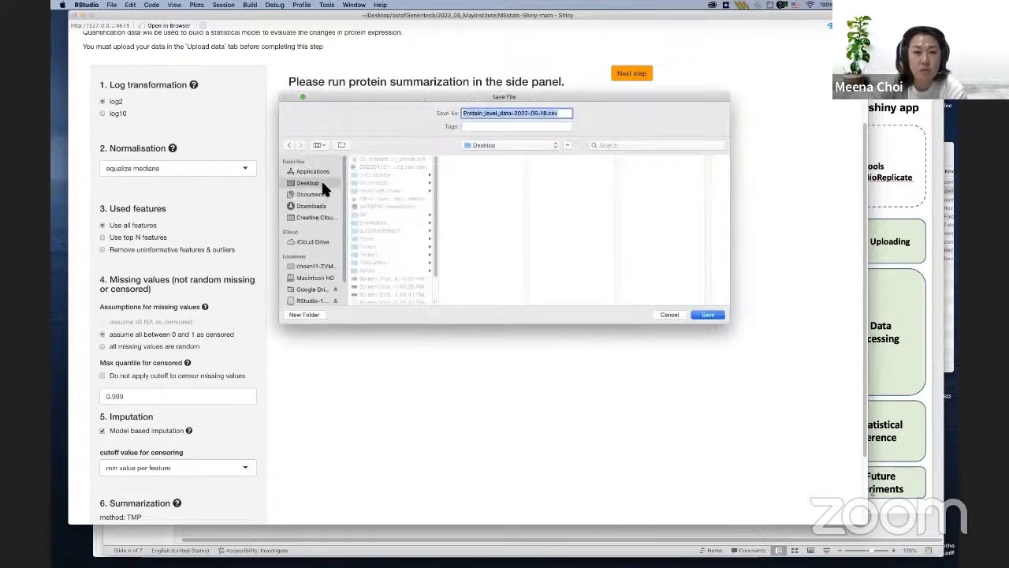
{"action": "left_click", "coordinate": [389, 231]}
{"action": "left_click", "coordinate": [406, 236]}
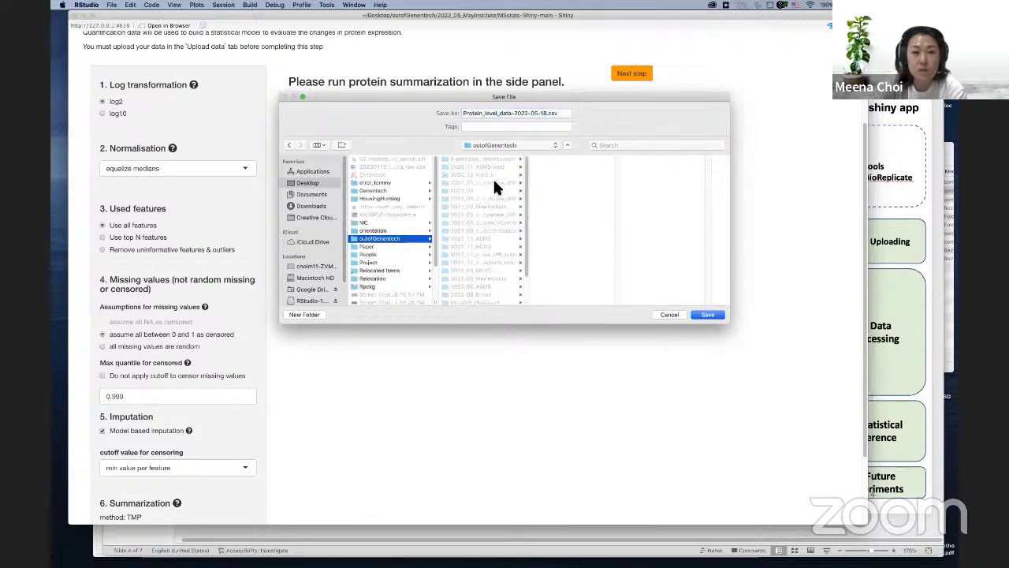
{"action": "left_click", "coordinate": [502, 278]}
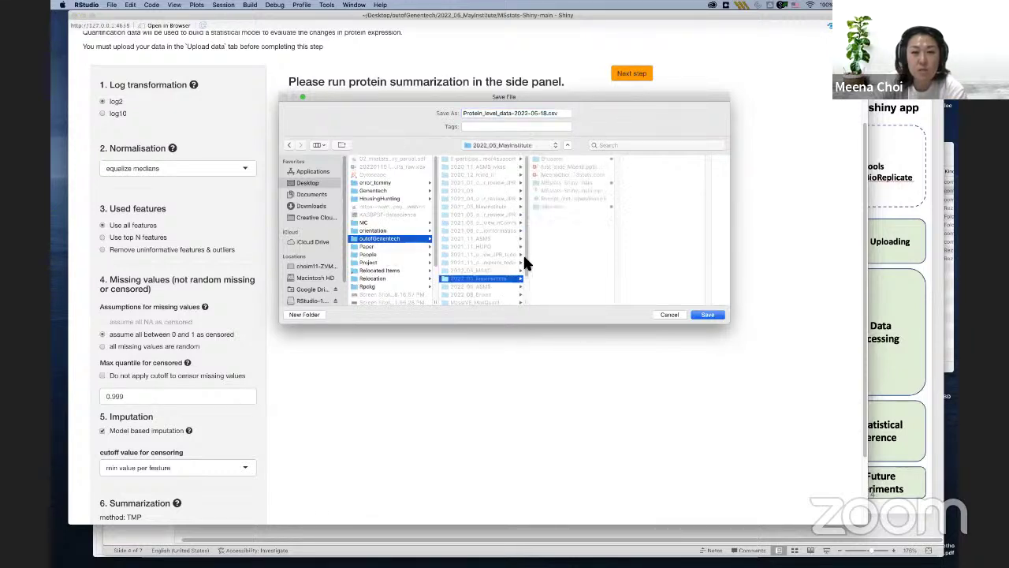
{"action": "left_click", "coordinate": [571, 206]}
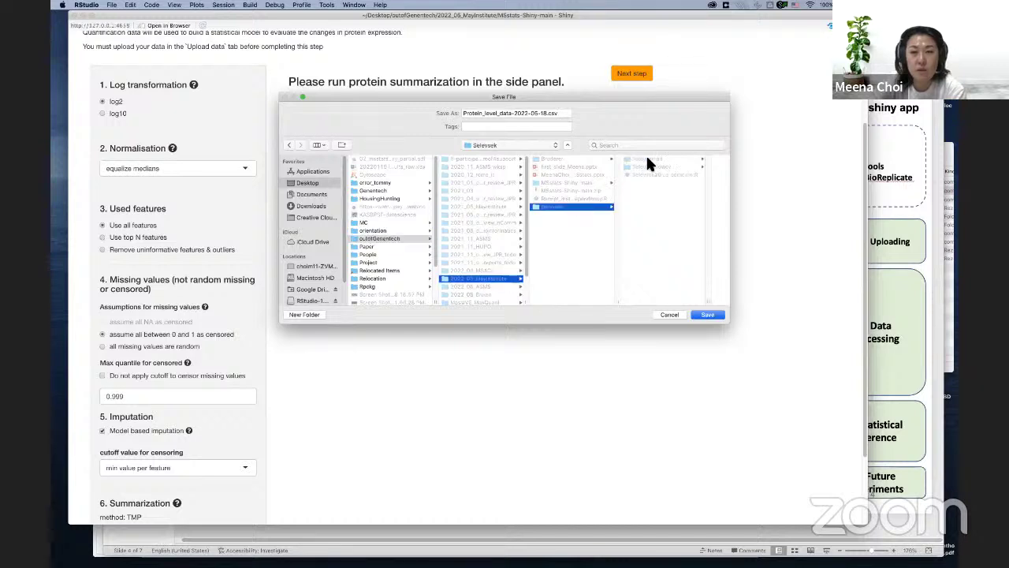
{"action": "left_click", "coordinate": [649, 164]}
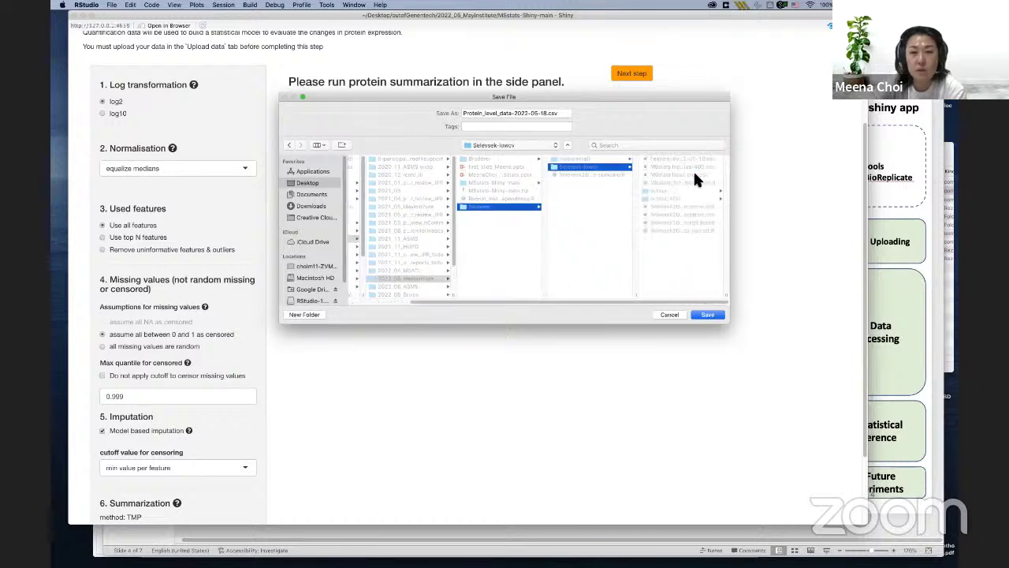
{"action": "left_click", "coordinate": [714, 315]}
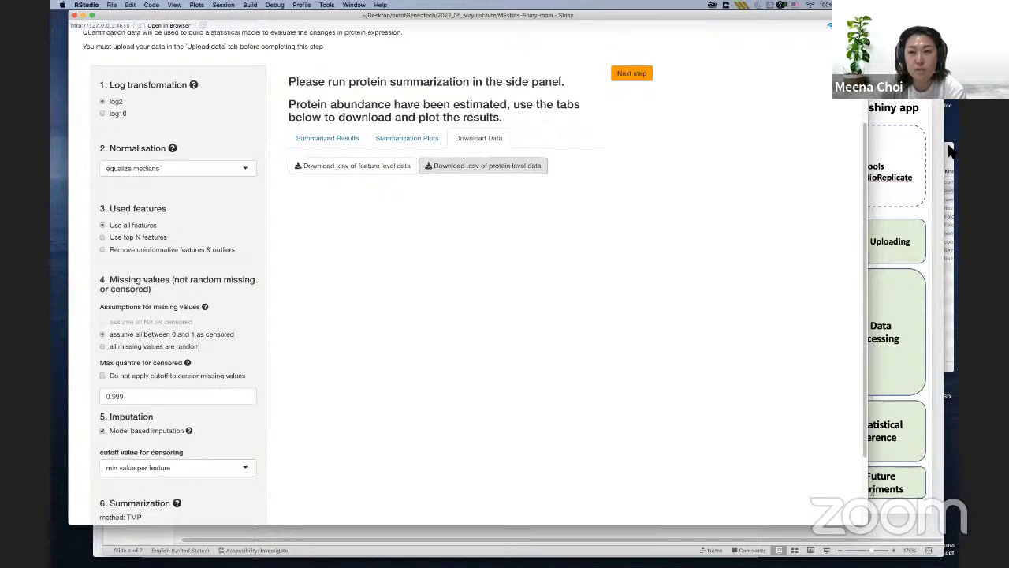
Switch to the Selevsek-lowcv folder in Finder and open Protein_level_data-2022-05-18.csv with Excel
{"action": "left_click", "coordinate": [665, 282]}
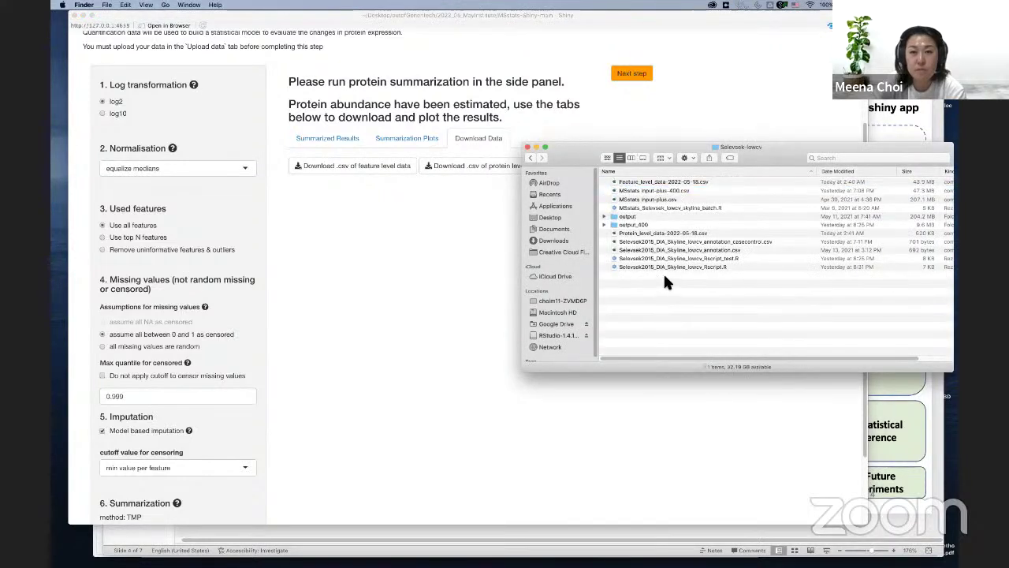
{"action": "left_click", "coordinate": [666, 183]}
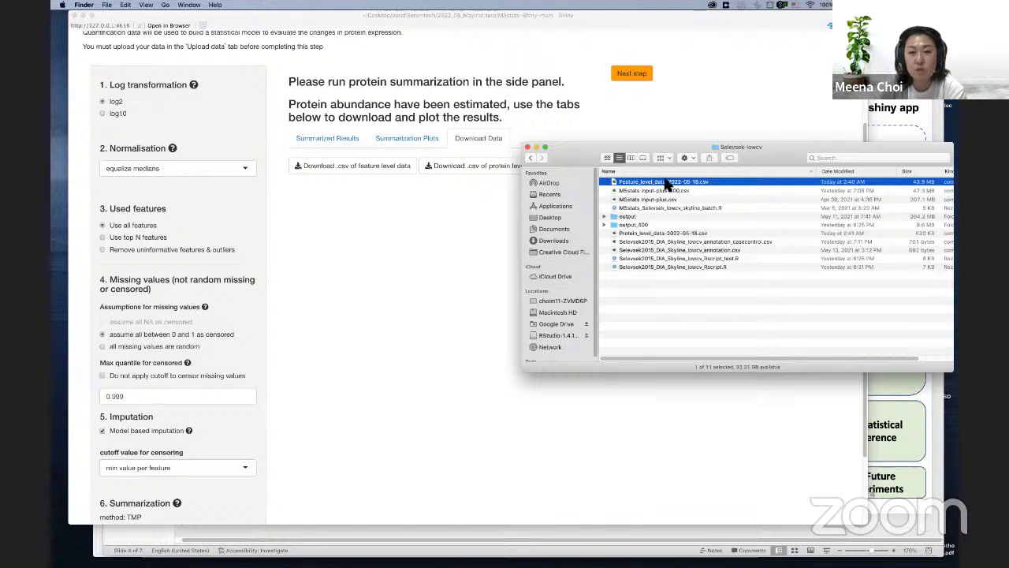
{"action": "left_click", "coordinate": [658, 234]}
{"action": "right_click", "coordinate": [660, 234]}
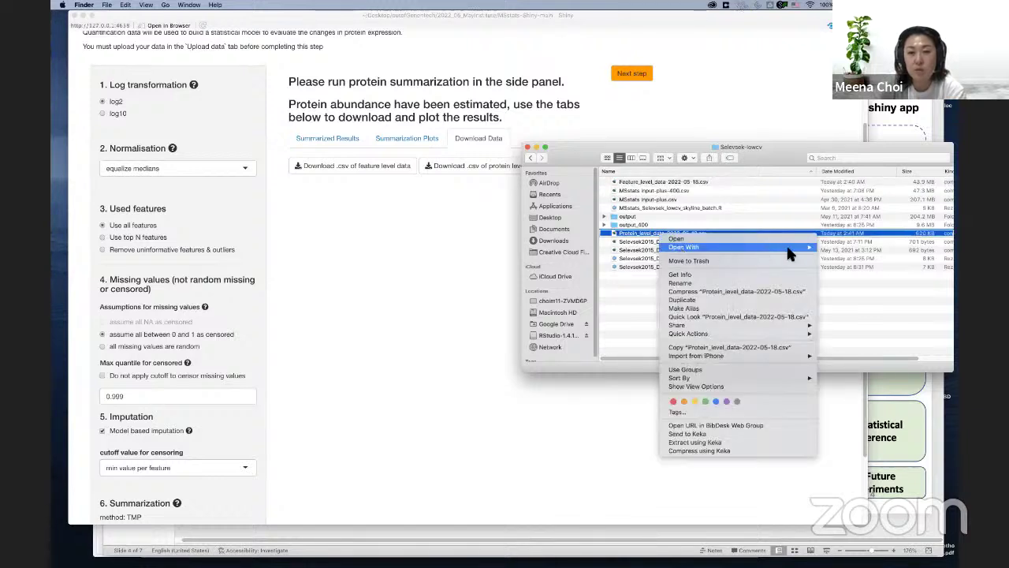
{"action": "mouse_move", "coordinate": [788, 249]}
{"action": "left_click", "coordinate": [832, 252]}
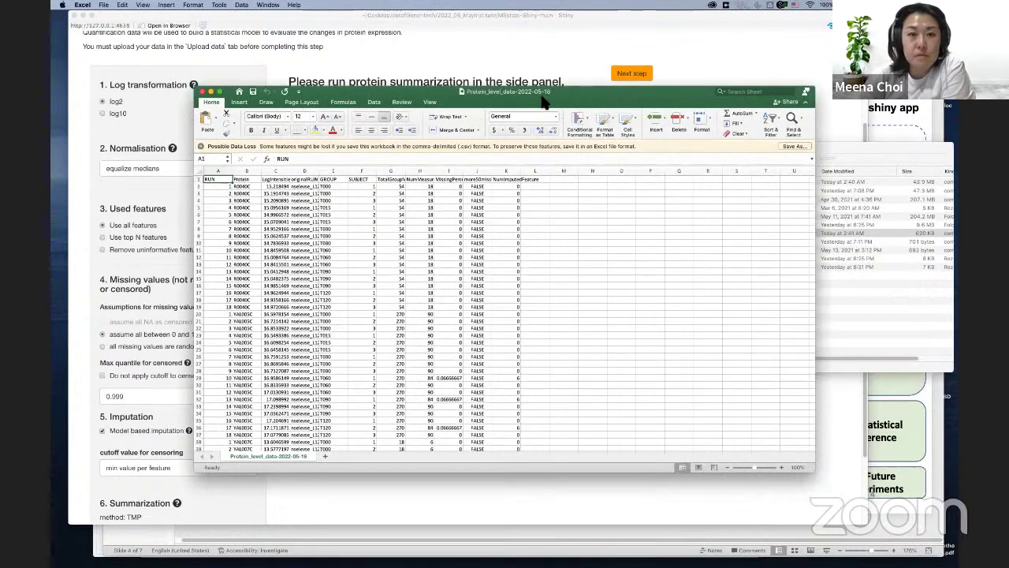
Enlarge the protein level workbook window, reposition it, and widen the originalRUN column to show the full run names
{"action": "left_click_drag", "start_coordinate": [542, 89], "coordinate": [537, 67]}
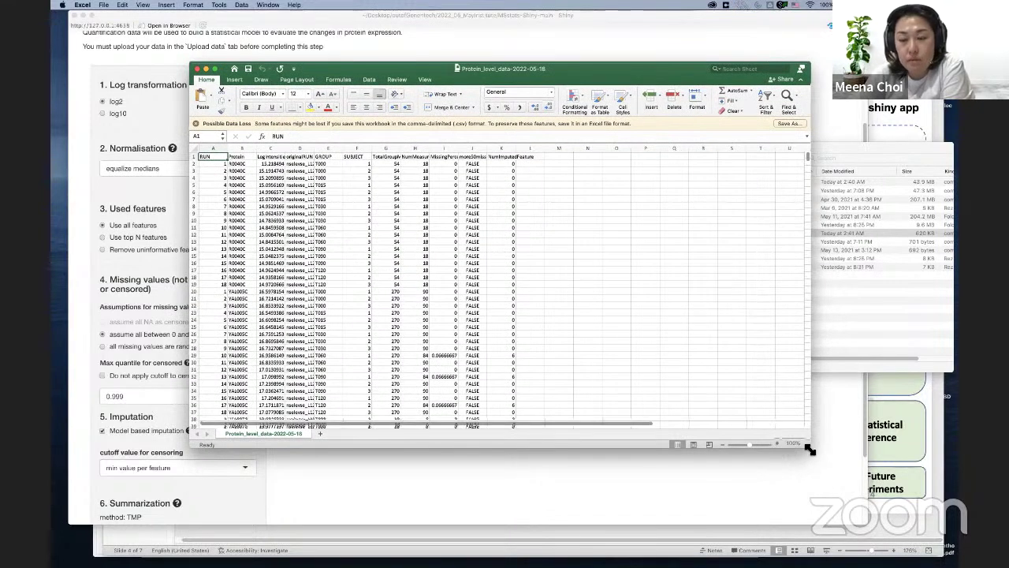
{"action": "left_click_drag", "start_coordinate": [810, 450], "coordinate": [897, 497]}
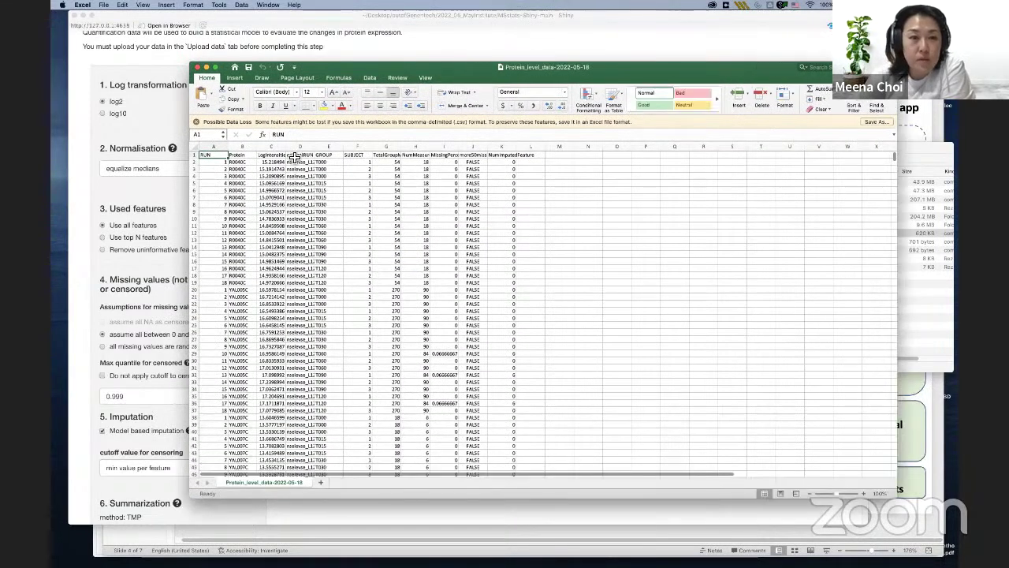
{"action": "left_click_drag", "start_coordinate": [285, 146], "coordinate": [363, 155]}
{"action": "left_click_drag", "start_coordinate": [454, 70], "coordinate": [506, 57]}
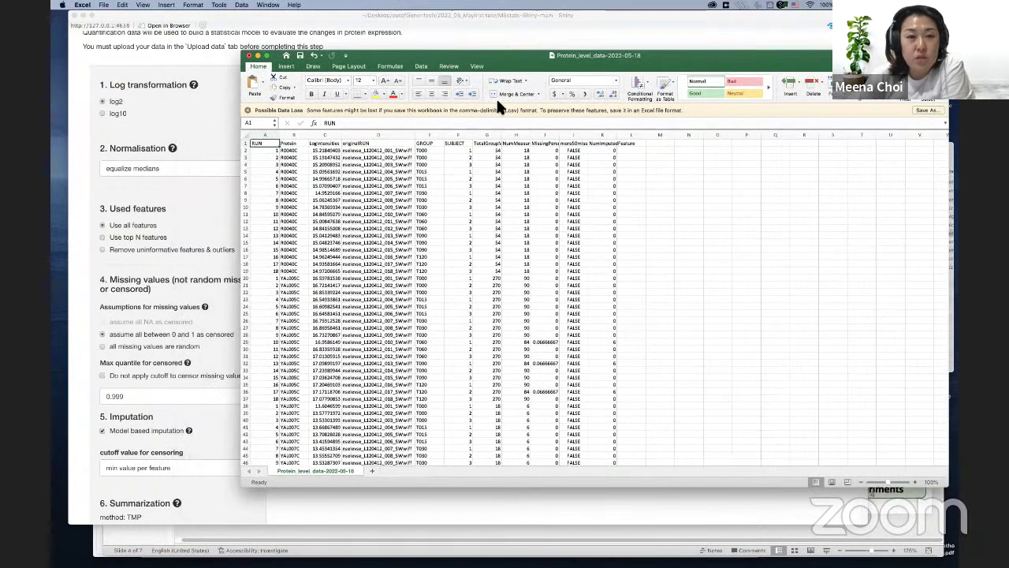
Set the font size of the entire protein level sheet to 18, and shift the workbook window to fit the screen
{"action": "left_click", "coordinate": [287, 143]}
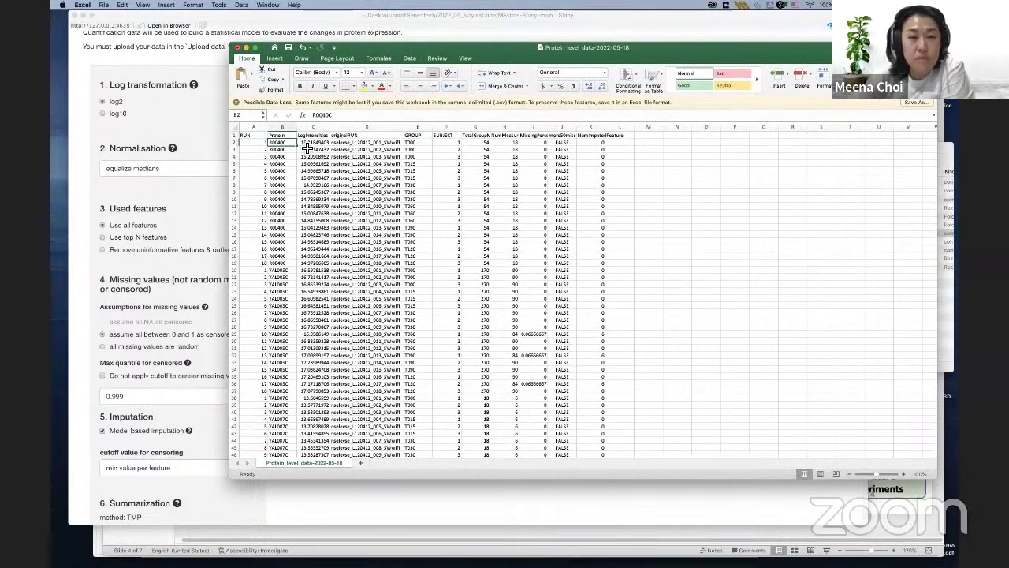
{"action": "left_click", "coordinate": [239, 128]}
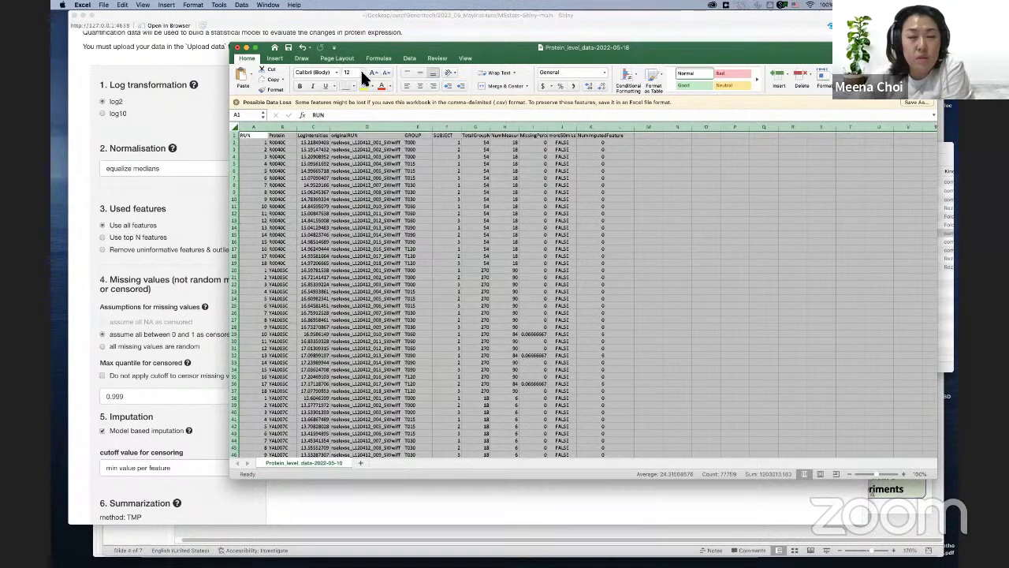
{"action": "left_click", "coordinate": [363, 74]}
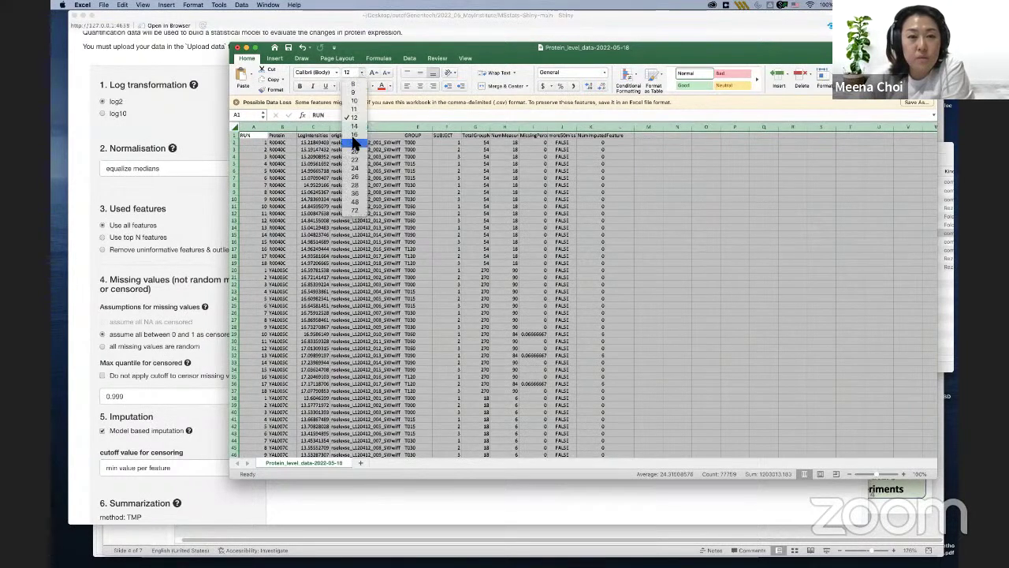
{"action": "key", "text": "Escape"}
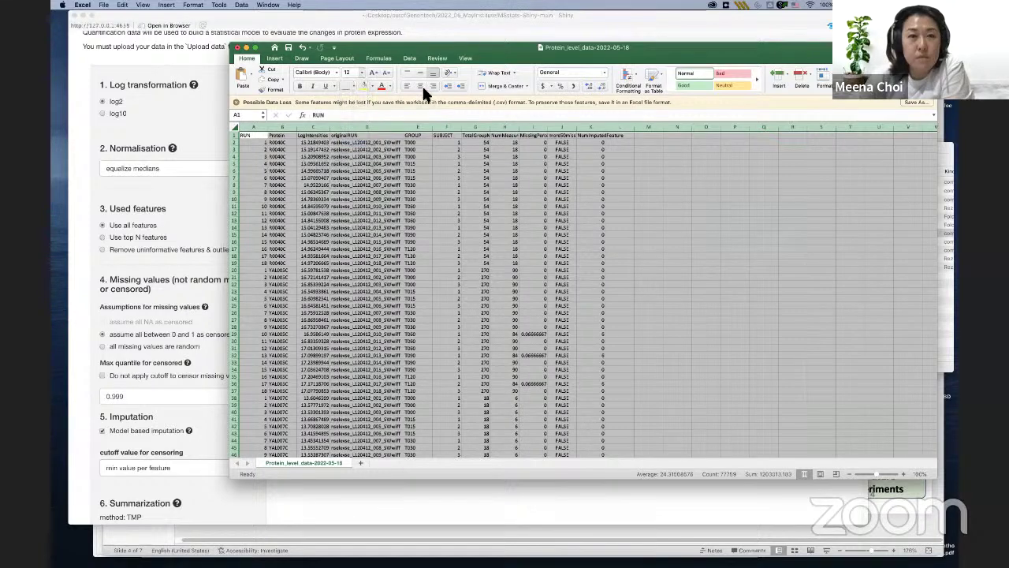
{"action": "left_click_drag", "start_coordinate": [422, 49], "coordinate": [295, 17]}
{"action": "left_click", "coordinate": [474, 180]}
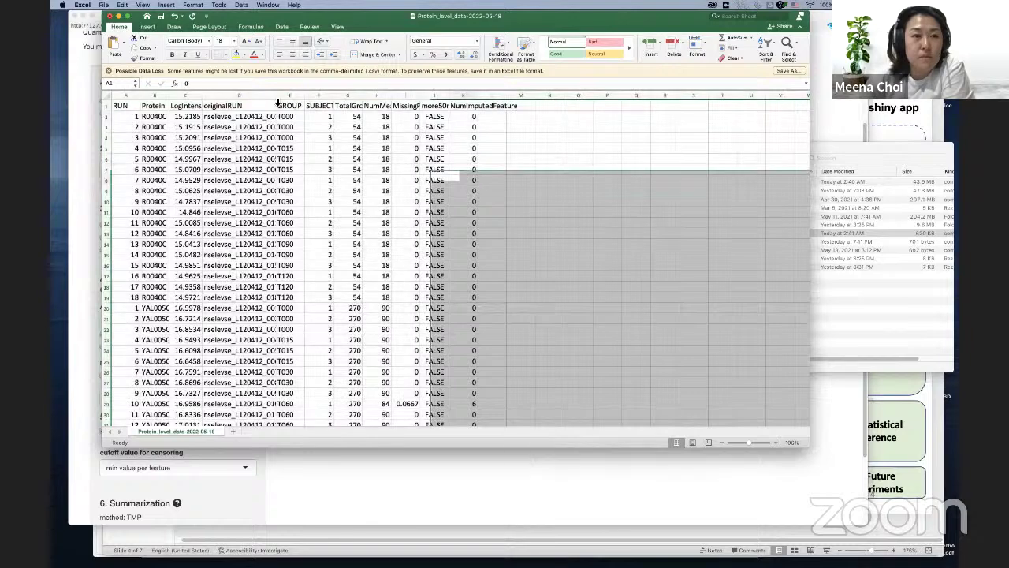
Widen the originalRUN, TotalGroupMeasurements, NumMeasuredFeature, MissingPercentage and LogIntensities columns to fit their contents
{"action": "left_click_drag", "start_coordinate": [280, 104], "coordinate": [309, 103]}
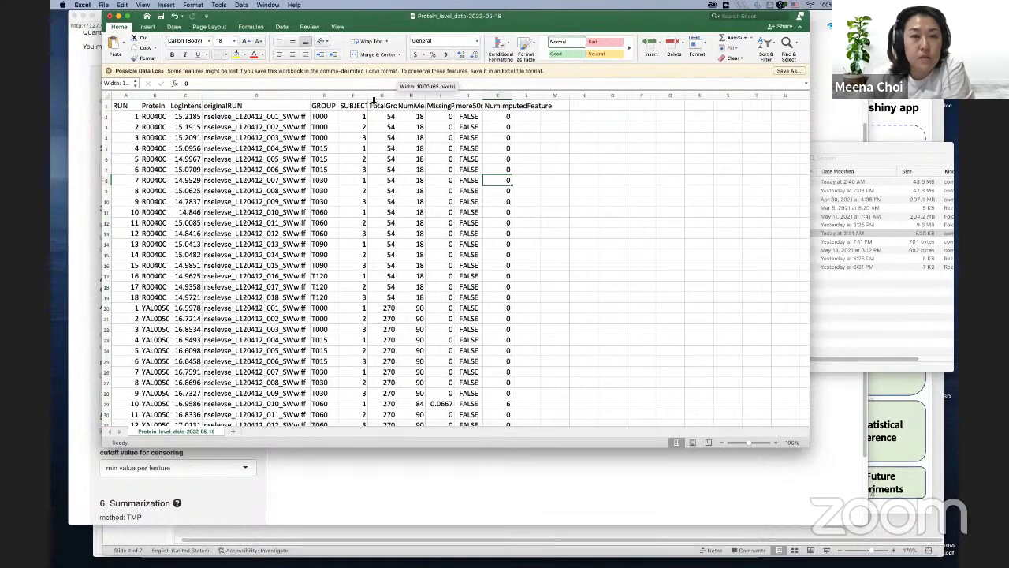
{"action": "double_click", "coordinate": [403, 101]}
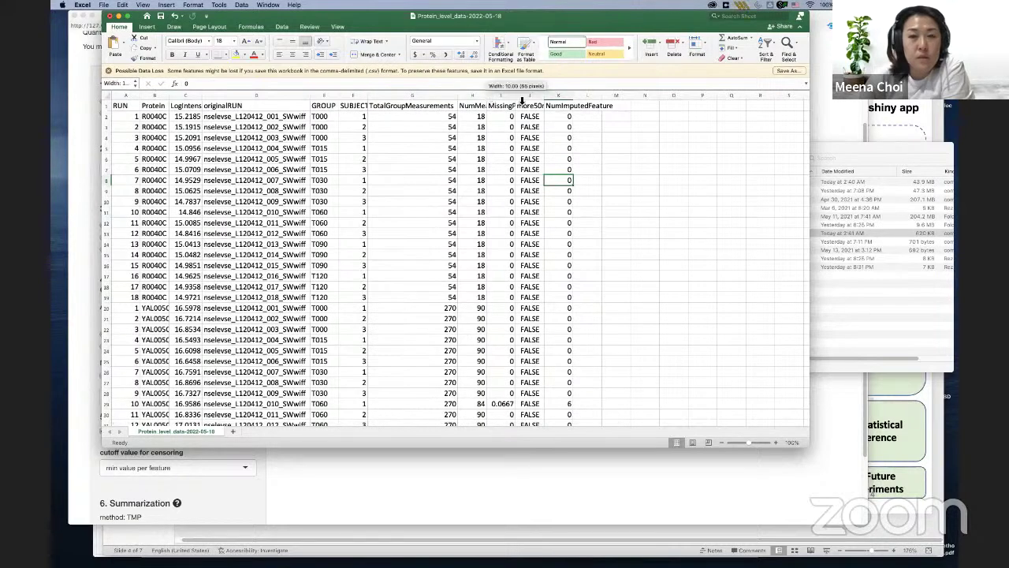
{"action": "double_click", "coordinate": [489, 101]}
{"action": "double_click", "coordinate": [568, 101]}
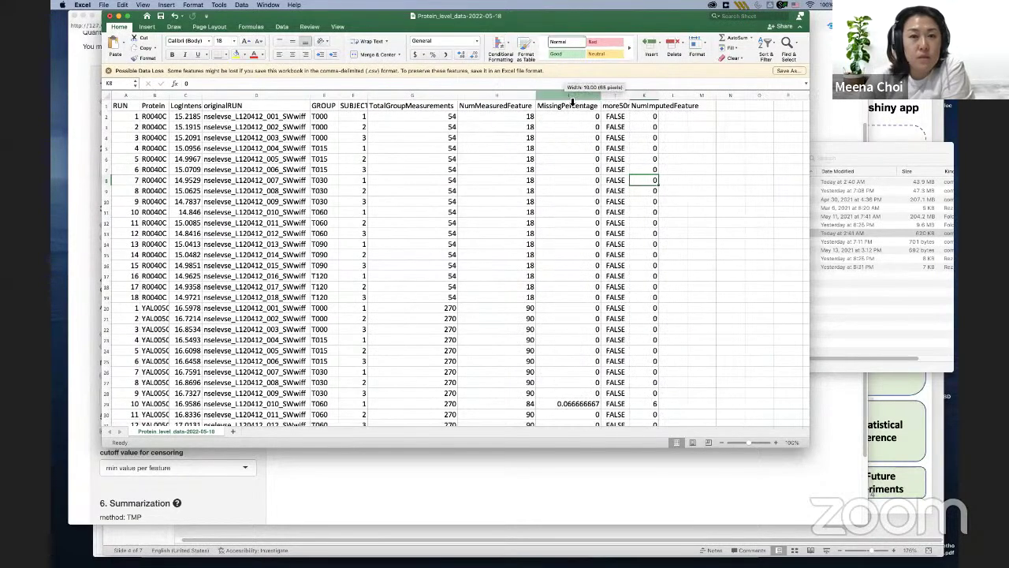
{"action": "left_click", "coordinate": [106, 116]}
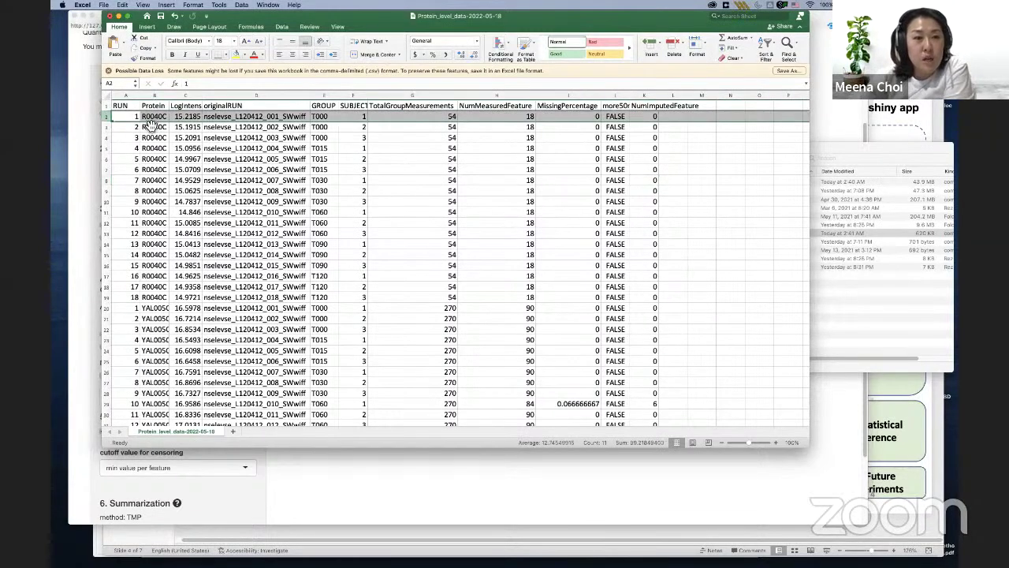
{"action": "double_click", "coordinate": [205, 103]}
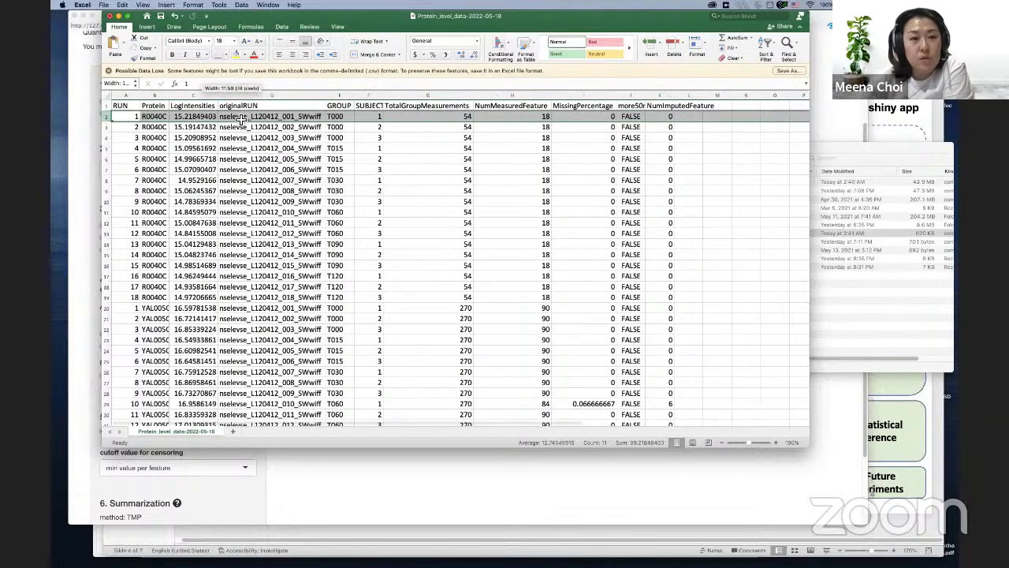
Examine protein R0040C's group, subject, log intensity, total group measurements, measured features and missing percentage, starting from its first run
{"action": "left_click", "coordinate": [345, 118]}
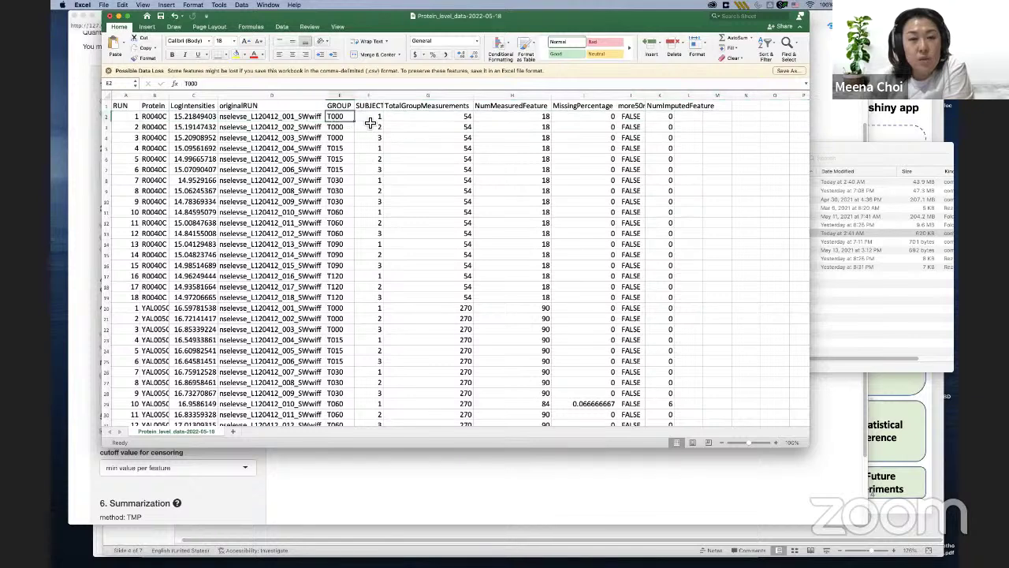
{"action": "left_click", "coordinate": [371, 118]}
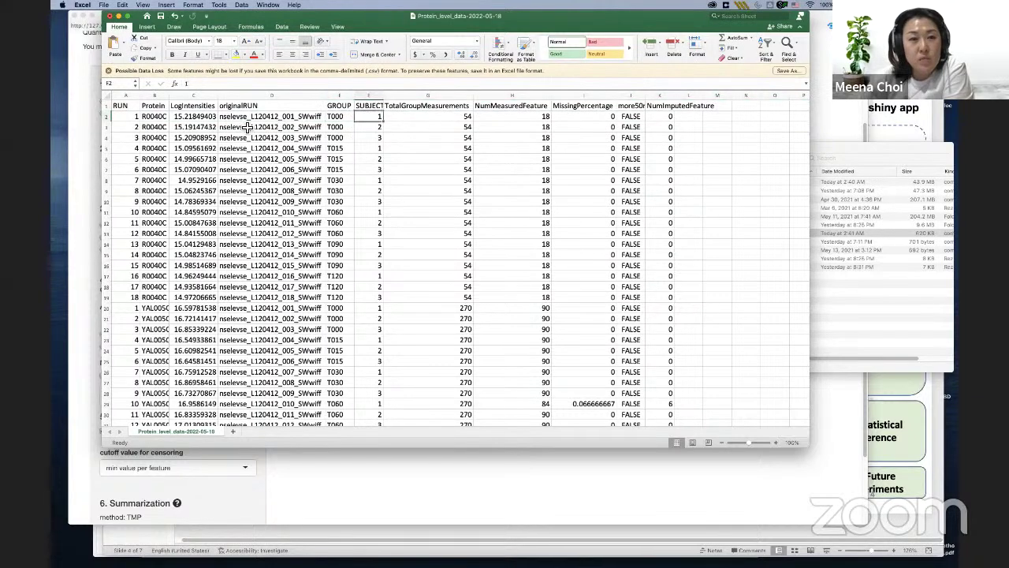
{"action": "left_click", "coordinate": [203, 118]}
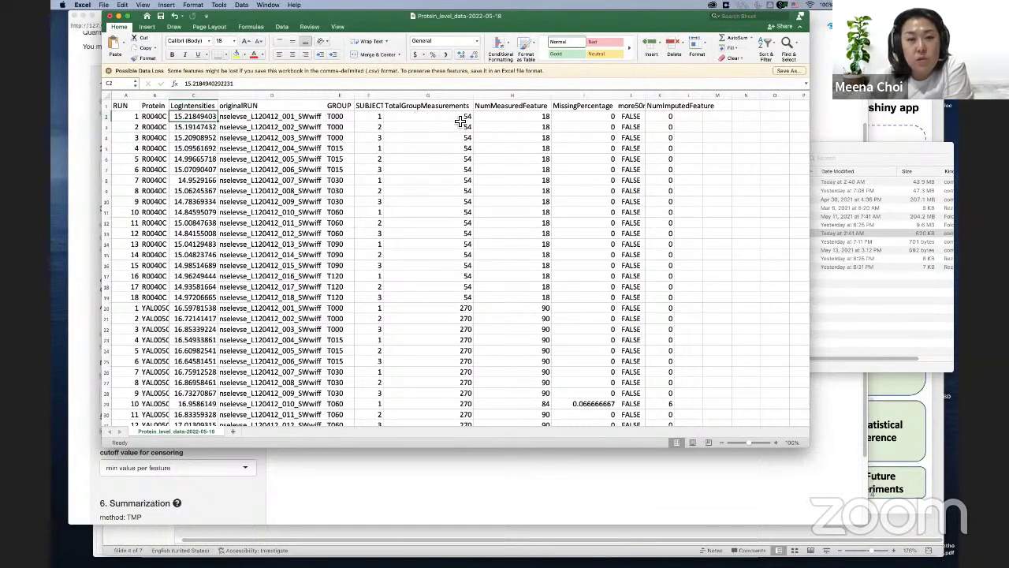
{"action": "left_click_drag", "start_coordinate": [461, 119], "coordinate": [455, 299]}
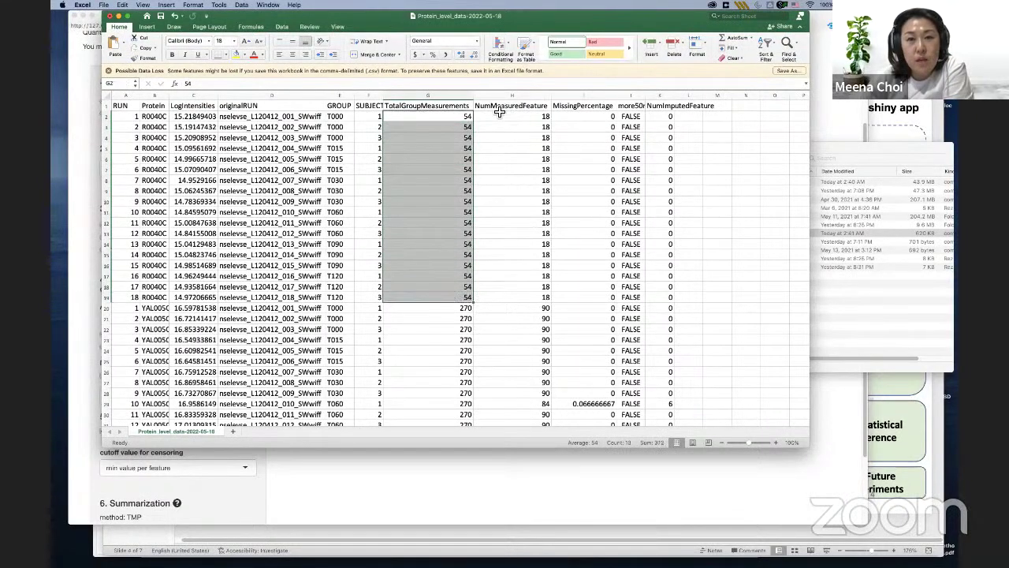
{"action": "left_click", "coordinate": [542, 121]}
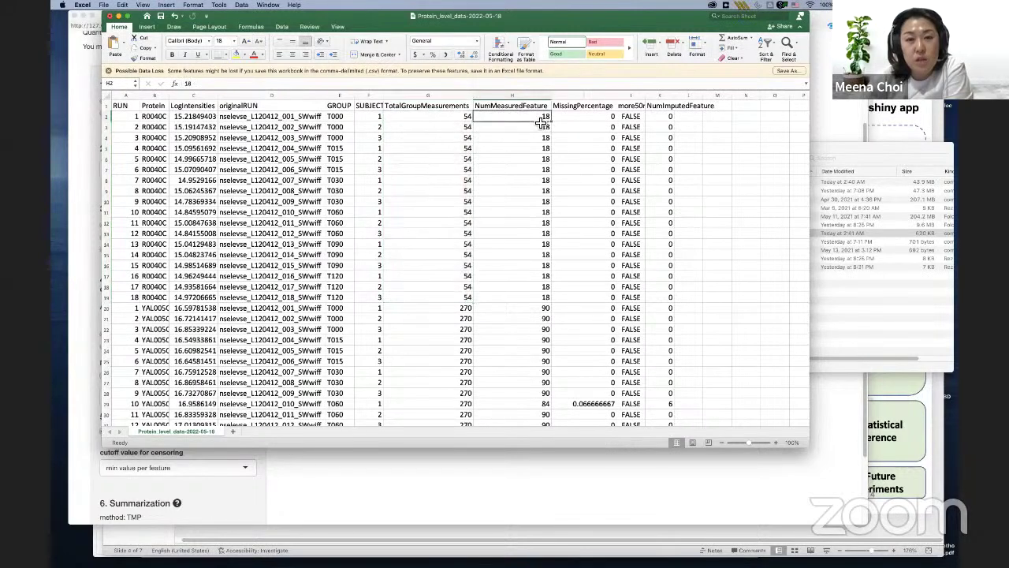
{"action": "left_click", "coordinate": [584, 119]}
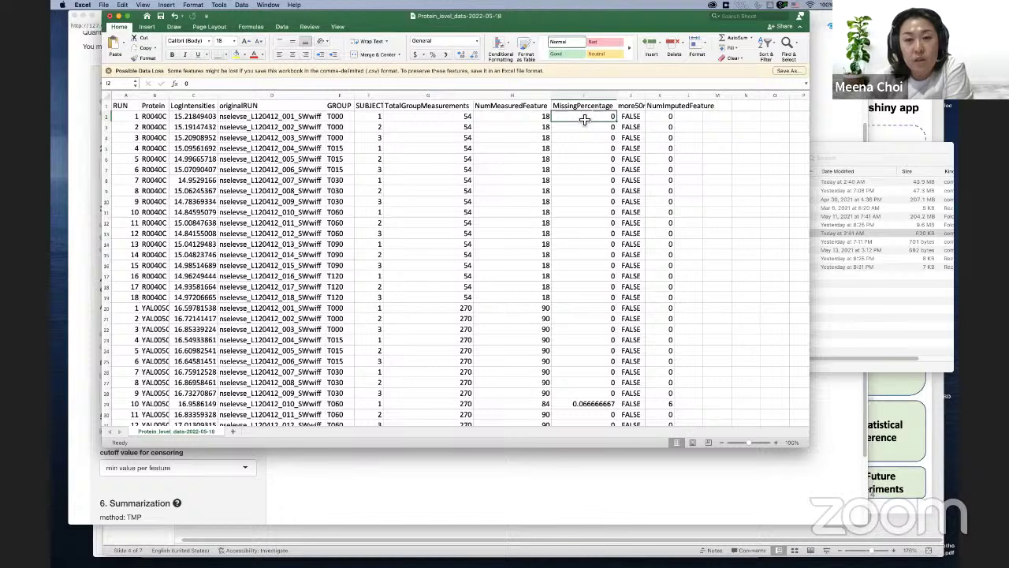
{"action": "left_click", "coordinate": [210, 118]}
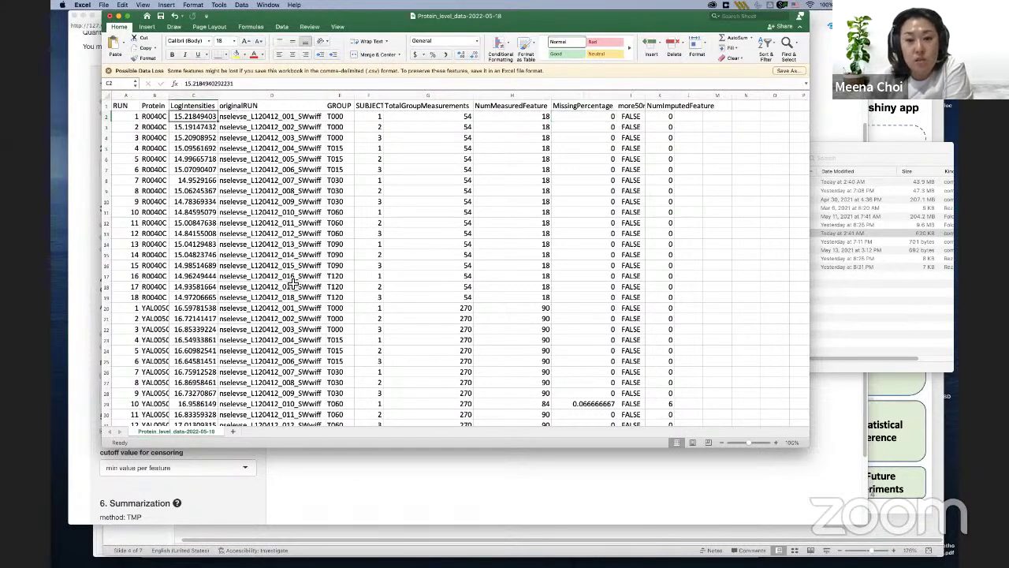
Widen the Protein column and examine protein YAL005C's run 10 in row 29: group, log intensity, measurement counts and missing percentage
{"action": "scroll", "coordinate": [304, 288], "scroll_direction": "down", "scroll_amount": 1}
{"action": "scroll", "coordinate": [303, 287], "scroll_direction": "down", "scroll_amount": 5}
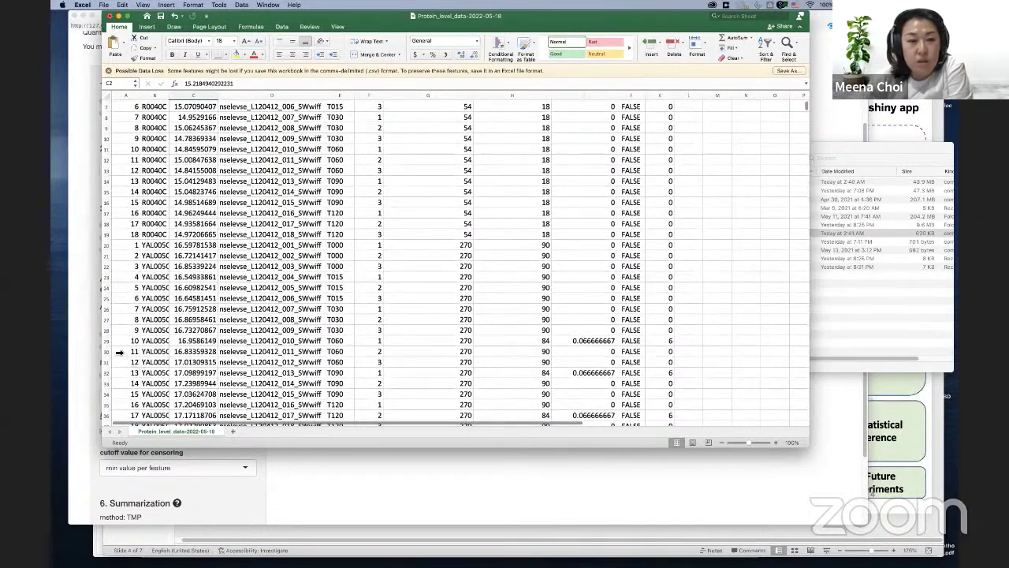
{"action": "left_click", "coordinate": [107, 340]}
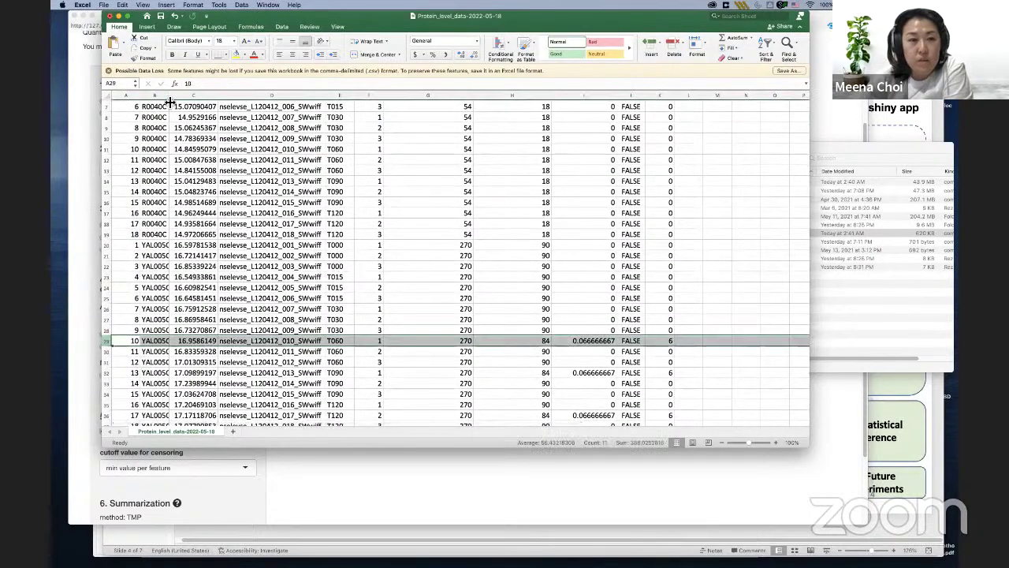
{"action": "left_click_drag", "start_coordinate": [169, 96], "coordinate": [204, 104]}
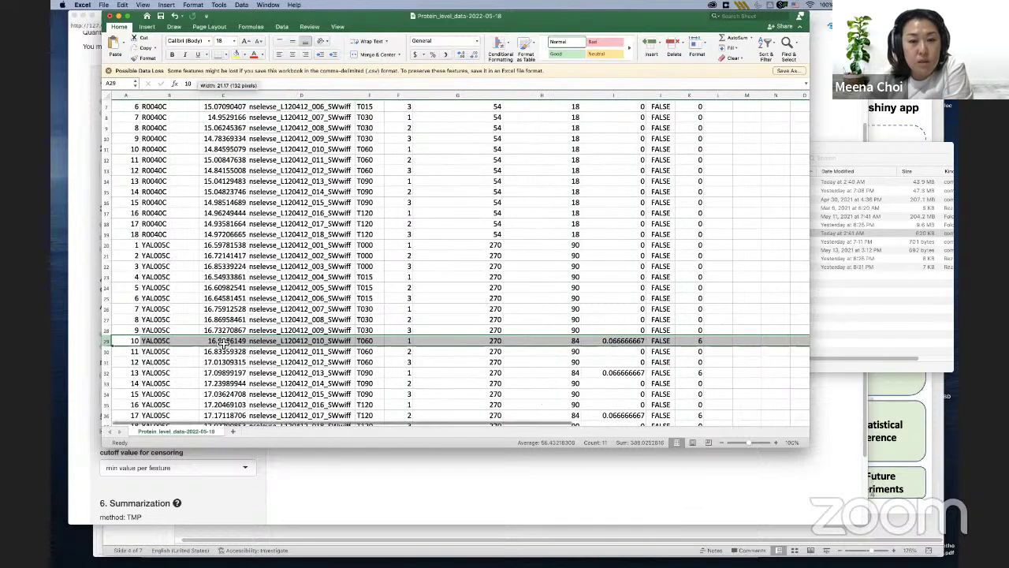
{"action": "left_click", "coordinate": [180, 345]}
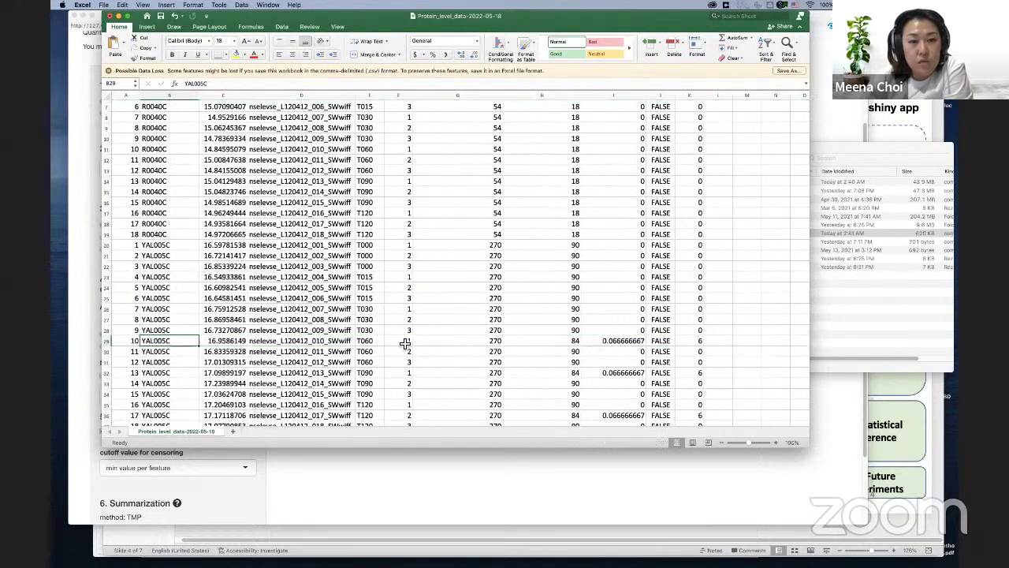
{"action": "left_click", "coordinate": [405, 343]}
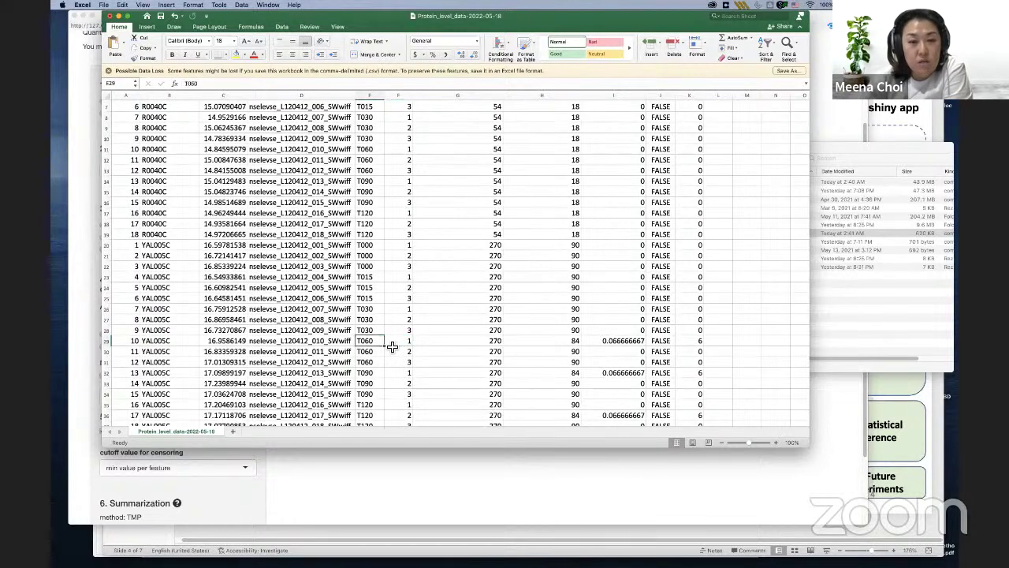
{"action": "left_click", "coordinate": [241, 346]}
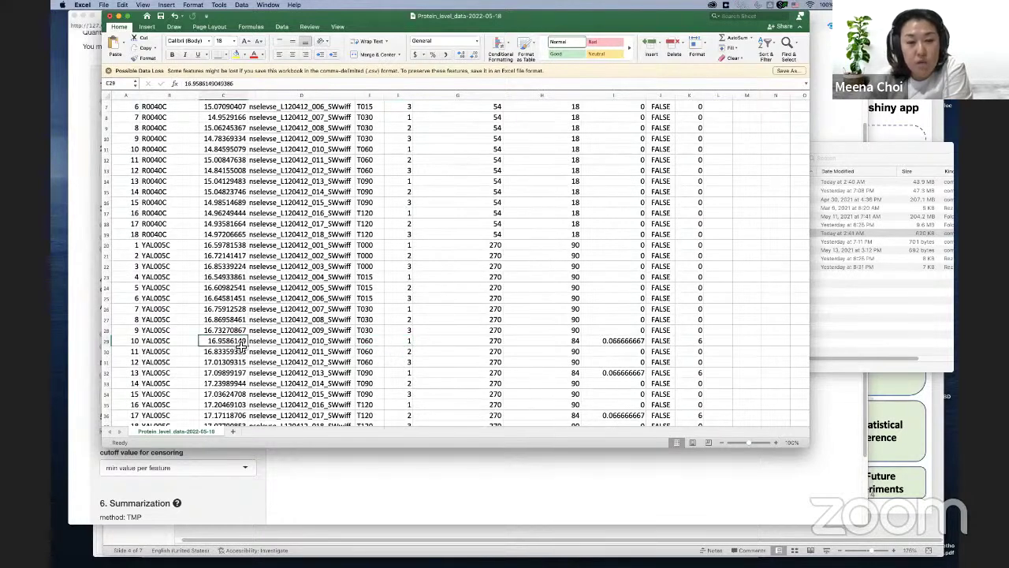
{"action": "left_click", "coordinate": [494, 345]}
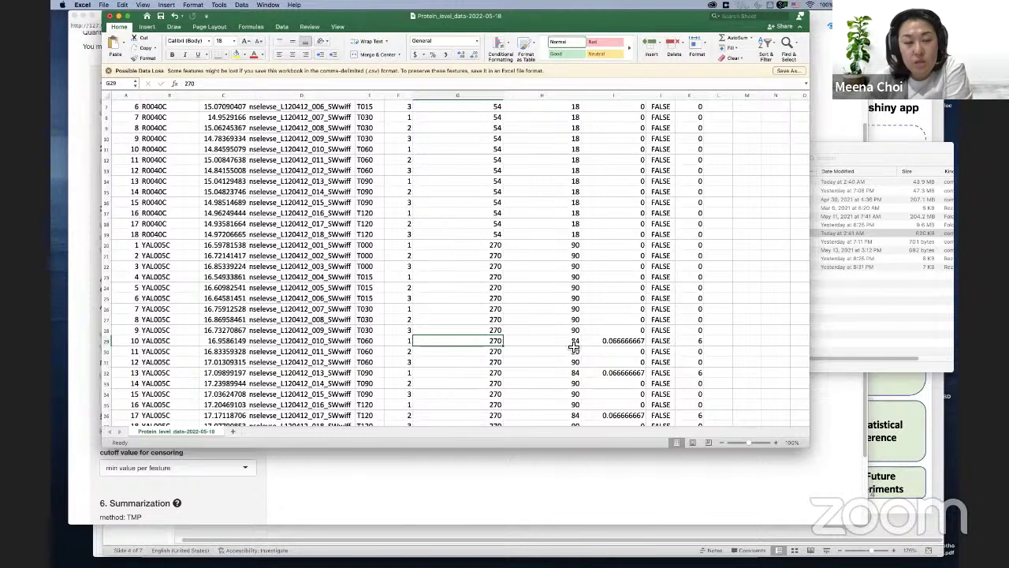
{"action": "left_click", "coordinate": [574, 346]}
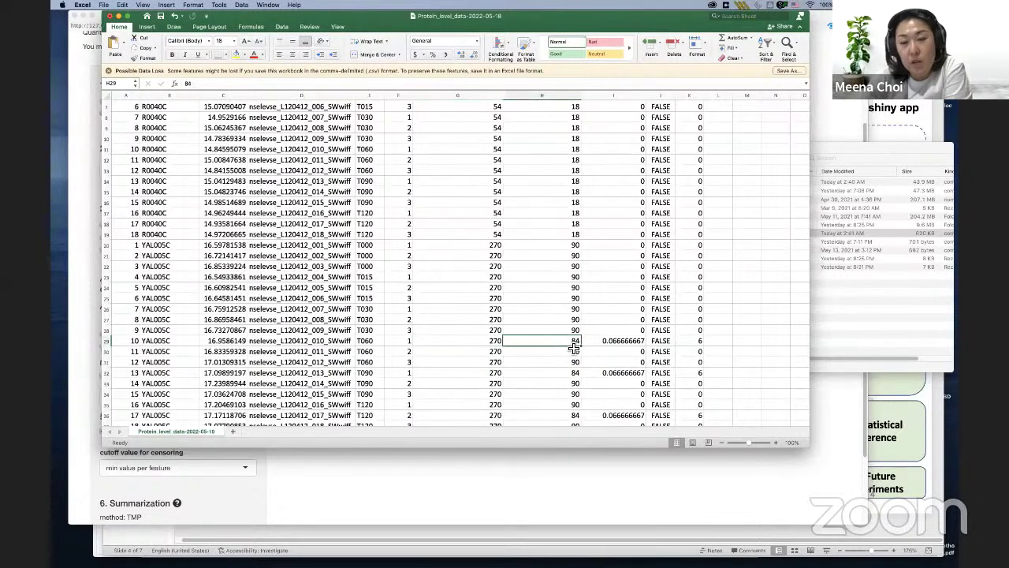
{"action": "left_click", "coordinate": [616, 344]}
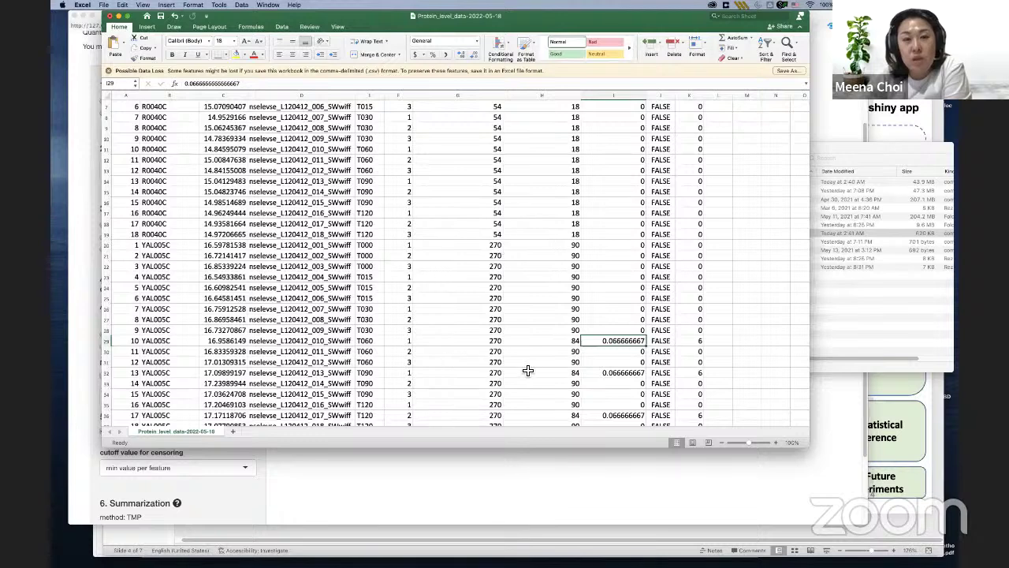
Close the protein level workbook without saving the changes
{"action": "left_click_drag", "start_coordinate": [456, 19], "coordinate": [461, 52]}
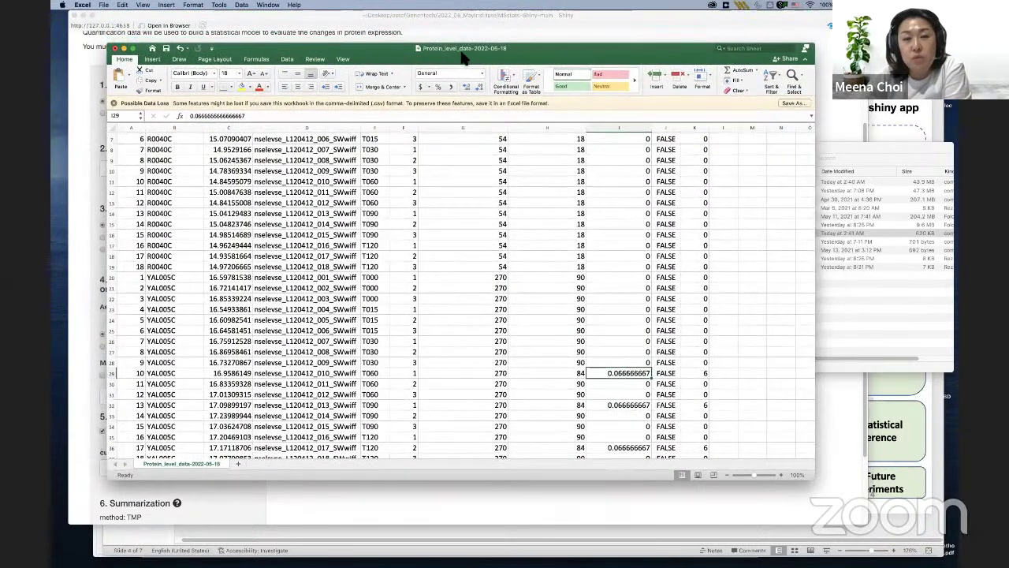
{"action": "left_click", "coordinate": [115, 50]}
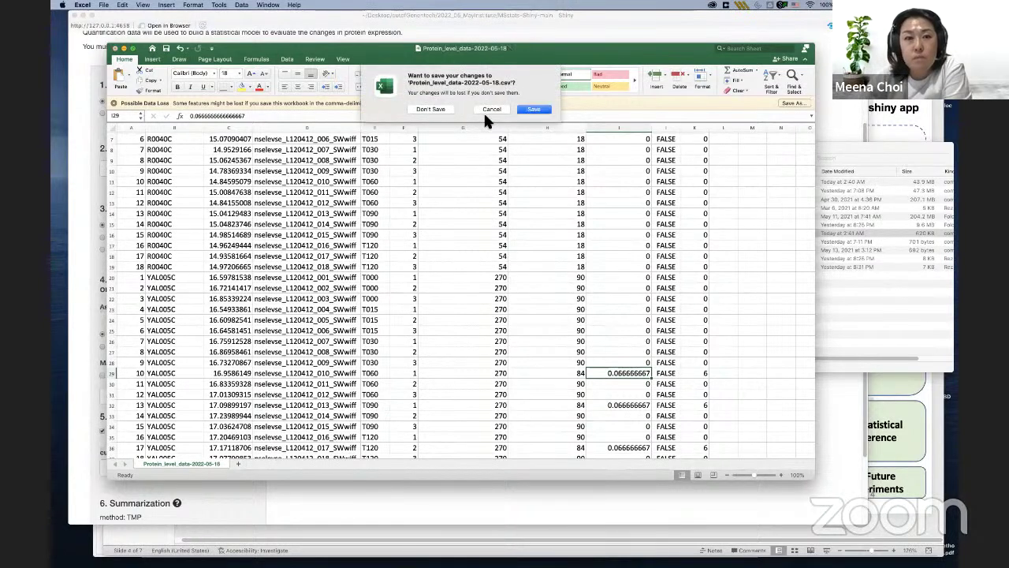
{"action": "left_click", "coordinate": [433, 107]}
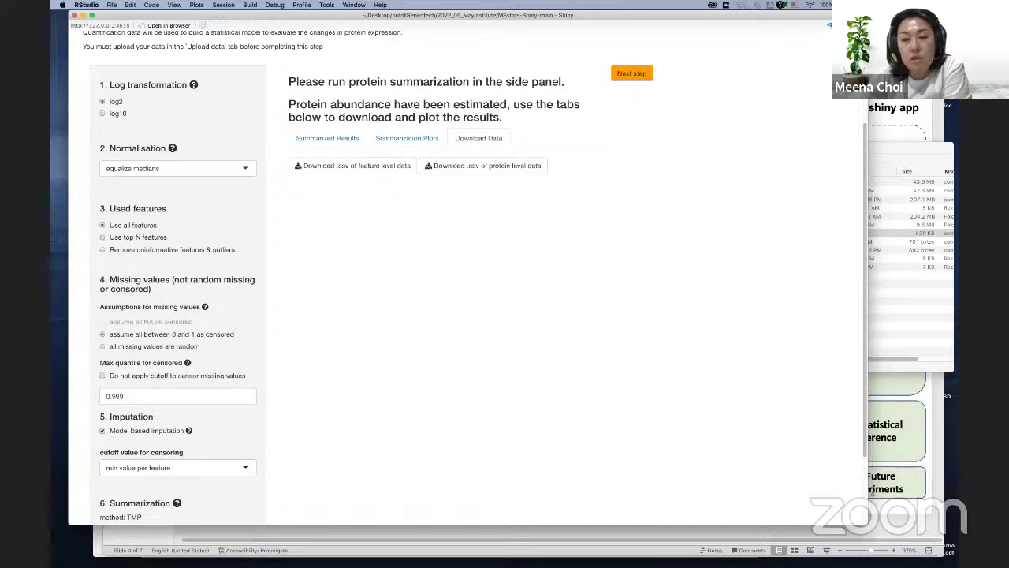
Look at the MSstats Workflow slide in PowerPoint, and return to MSstats-Shiny to proceed to the Statistical Inference page
{"action": "key", "text": "super+Tab"}
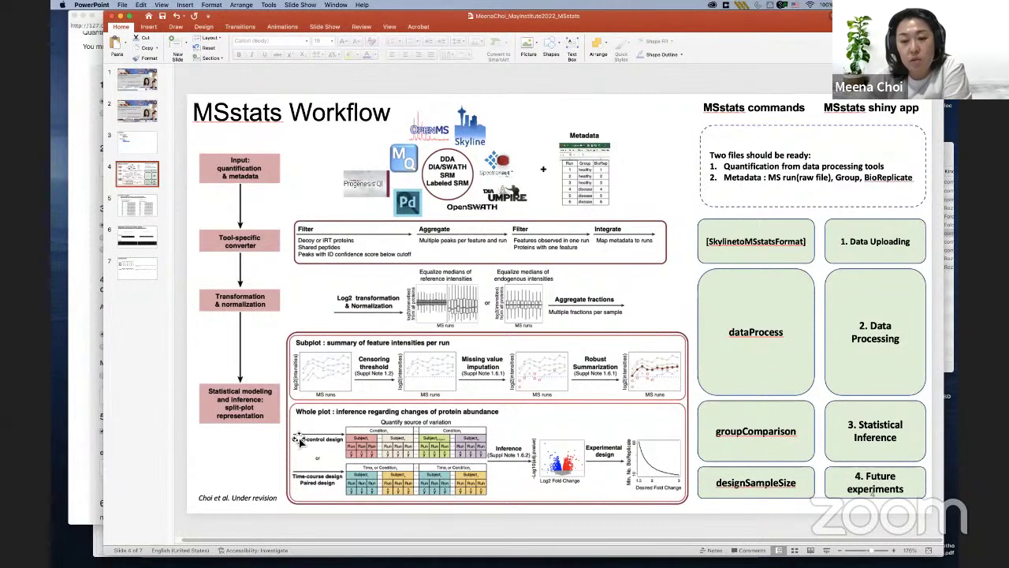
{"action": "left_click", "coordinate": [87, 316]}
{"action": "left_click", "coordinate": [644, 77]}
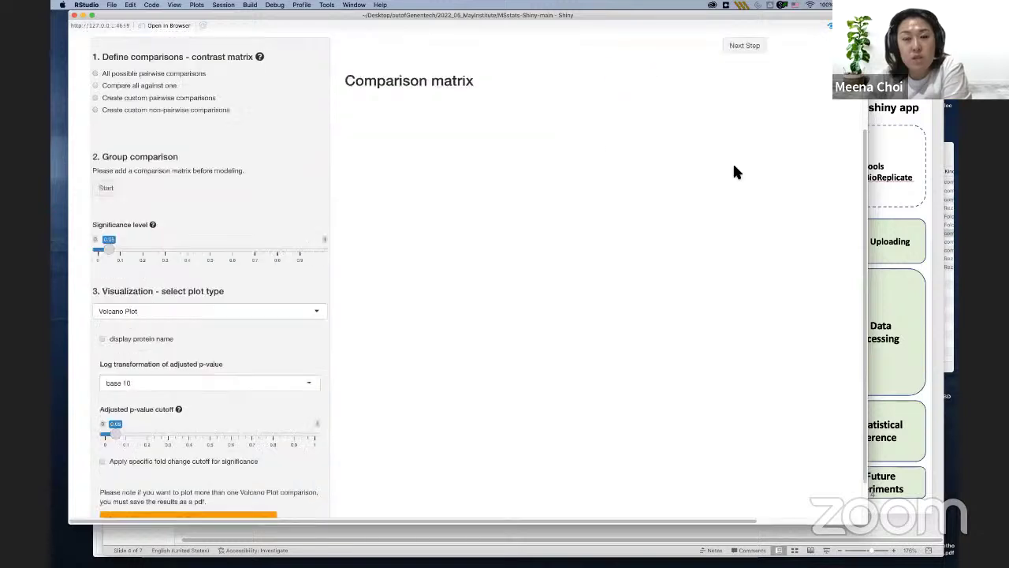
{"action": "scroll", "coordinate": [734, 165], "scroll_direction": "up", "scroll_amount": 3}
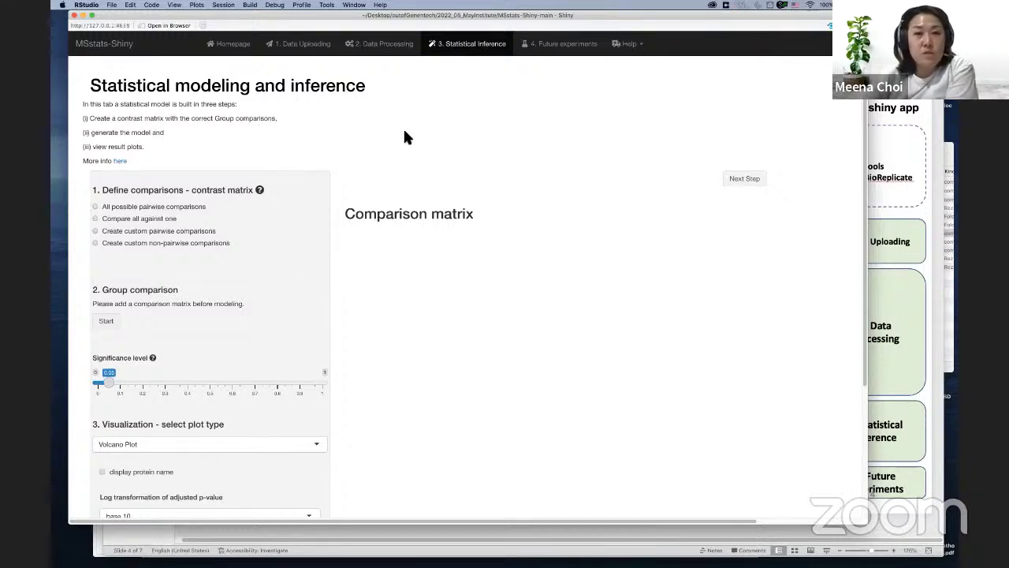
Generate the comparison matrix for all possible pairwise comparisons
{"action": "left_click_drag", "start_coordinate": [273, 13], "coordinate": [278, 15]}
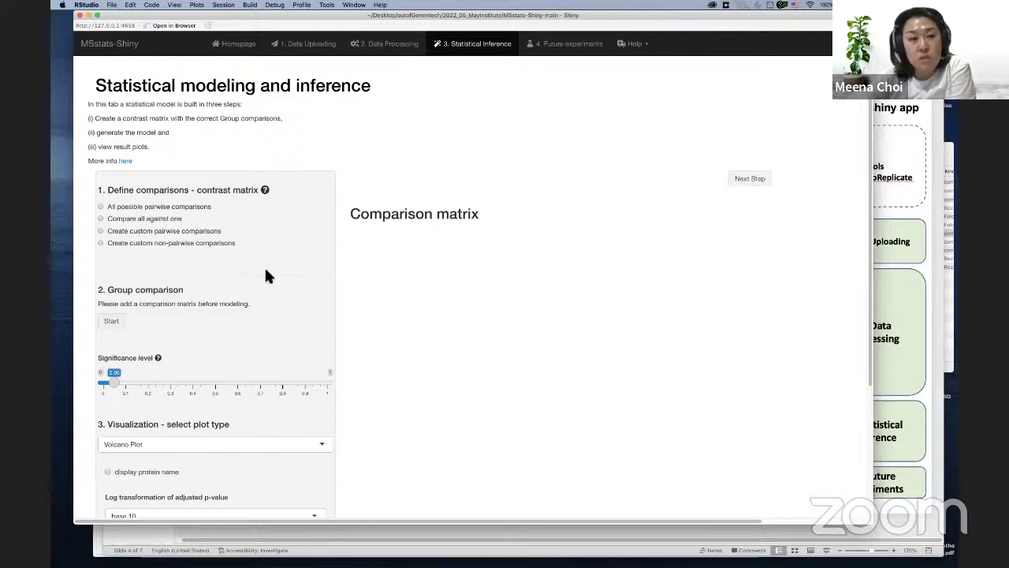
{"action": "left_click", "coordinate": [101, 206]}
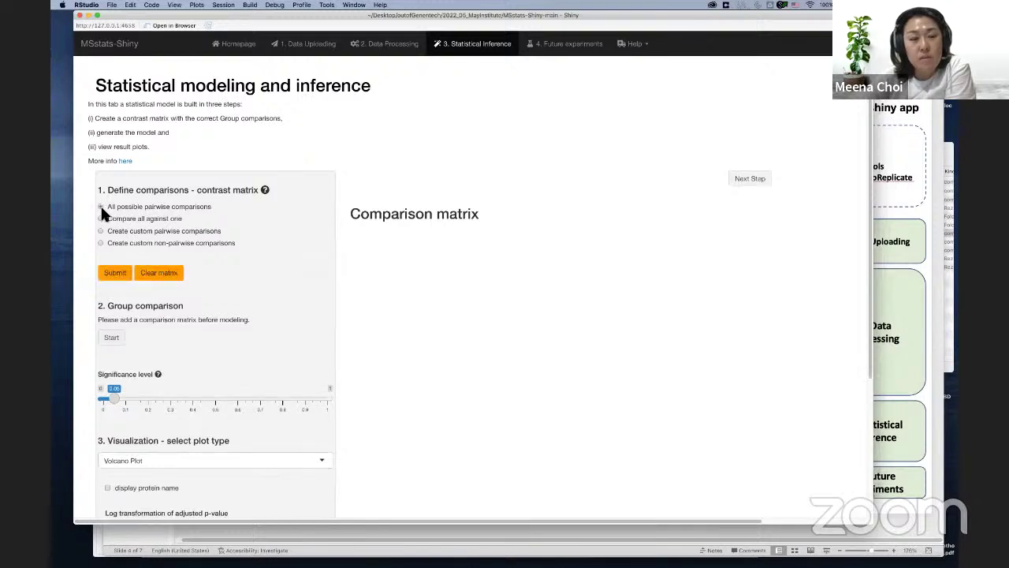
{"action": "left_click", "coordinate": [124, 275]}
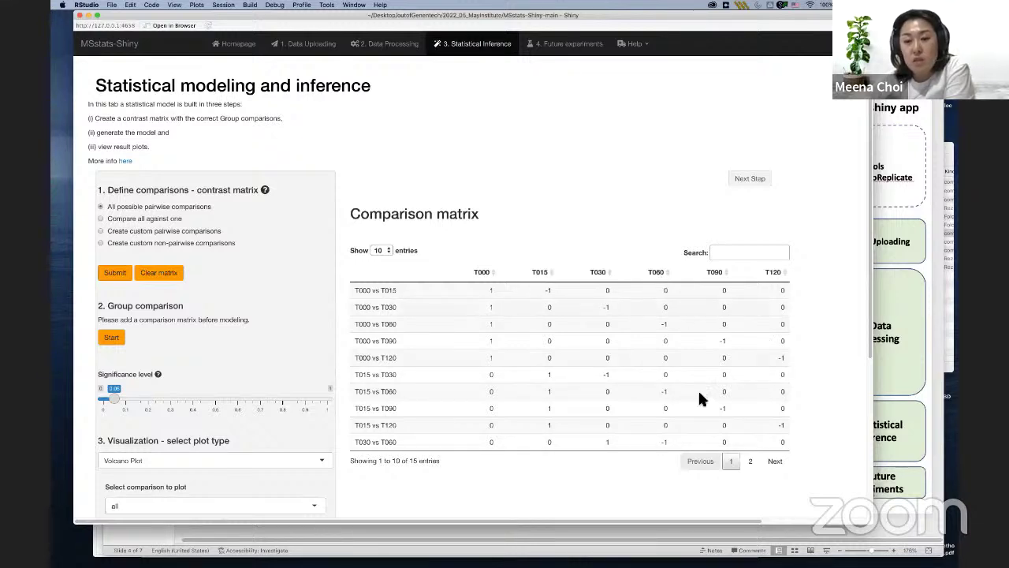
Switch to PowerPoint and examine the Contrast matrix slide: the T120-T0 row with its formula, and the reversed T0-T120 contrast
{"action": "key", "text": "super+Tab"}
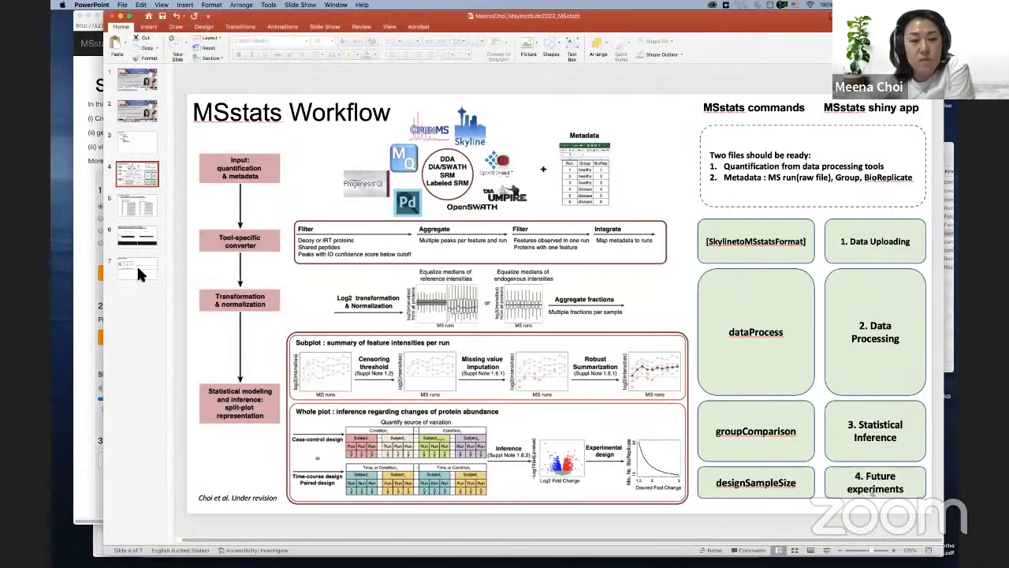
{"action": "left_click", "coordinate": [136, 265]}
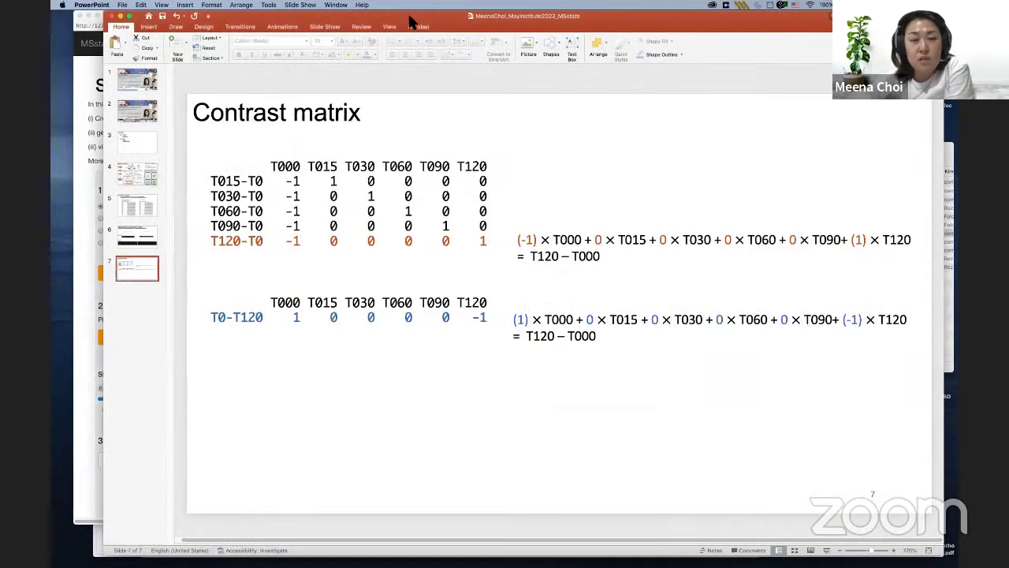
{"action": "left_click_drag", "start_coordinate": [417, 20], "coordinate": [431, 20]}
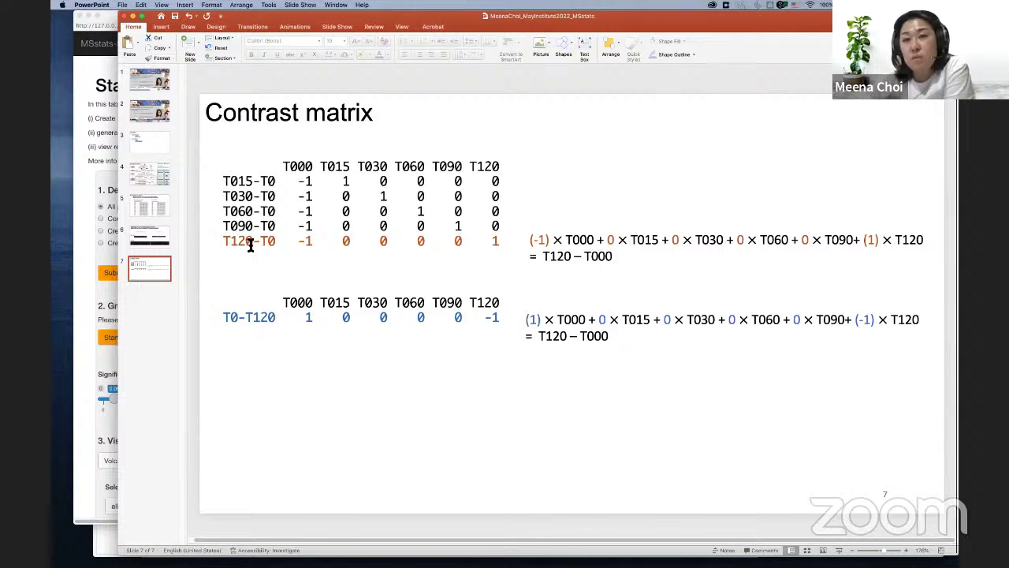
{"action": "left_click", "coordinate": [496, 245]}
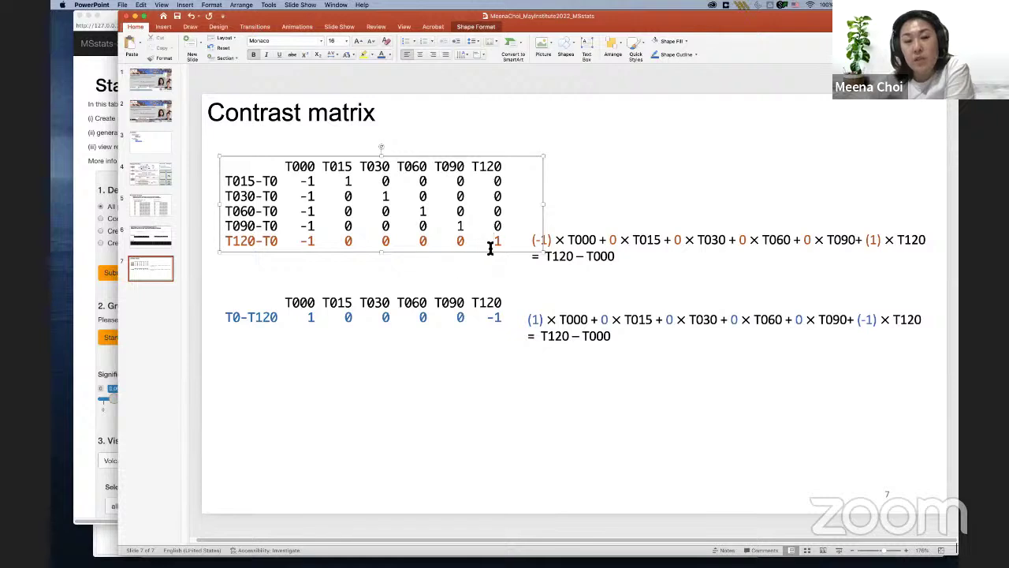
{"action": "left_click", "coordinate": [619, 145]}
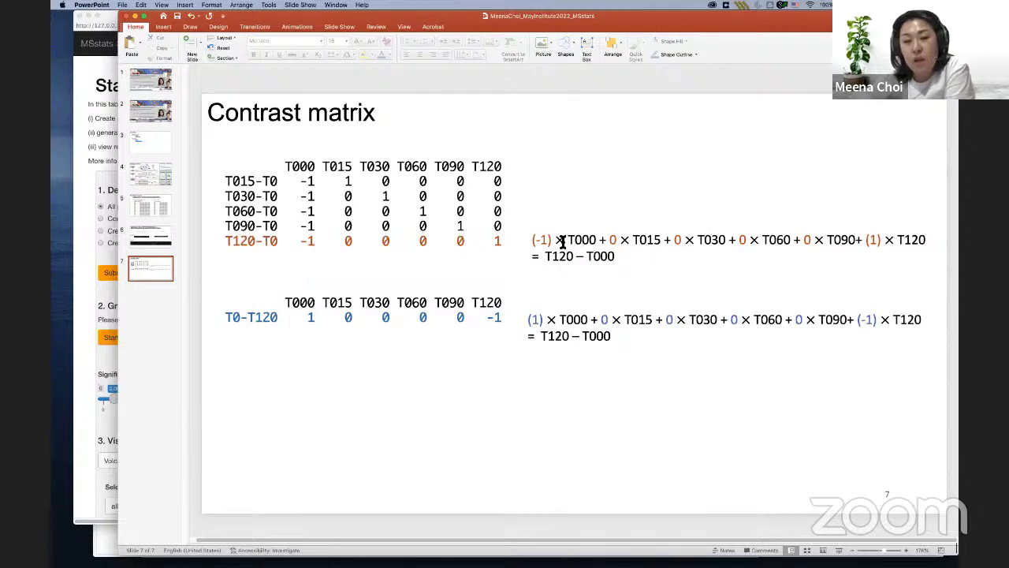
{"action": "left_click", "coordinate": [493, 164]}
{"action": "double_click", "coordinate": [497, 241]}
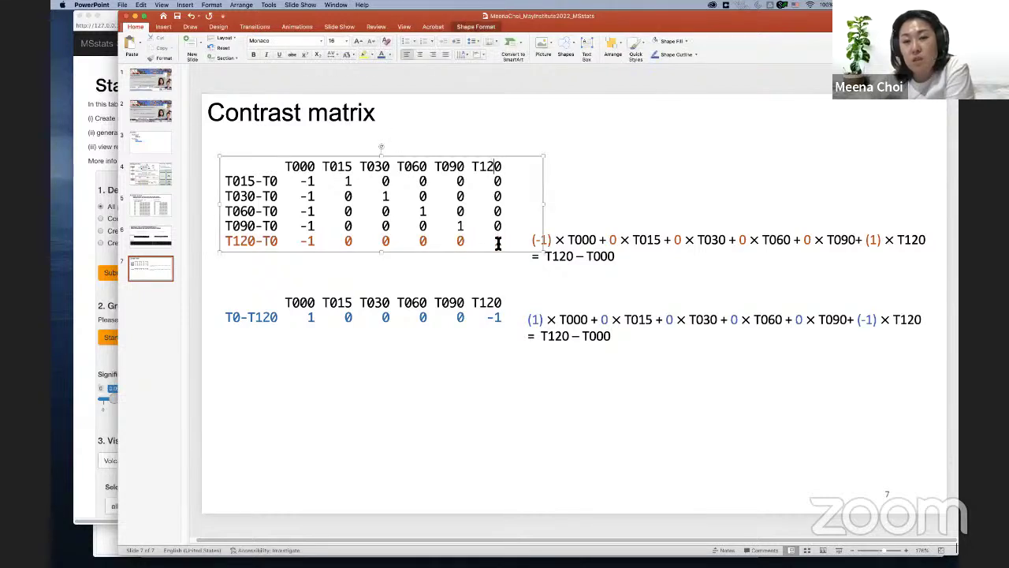
{"action": "type", "text": "1"}
{"action": "left_click", "coordinate": [743, 241]}
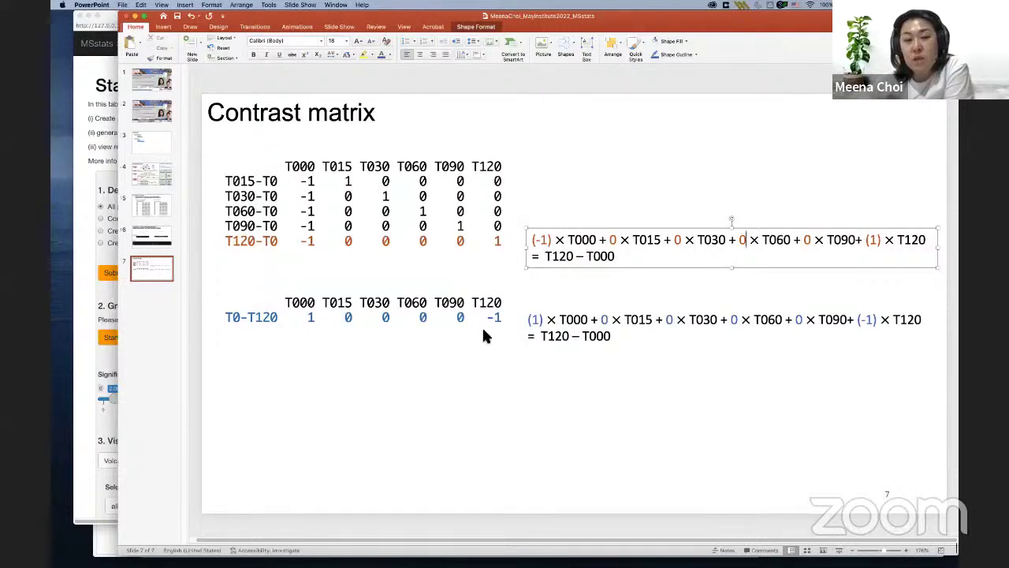
{"action": "left_click", "coordinate": [327, 344]}
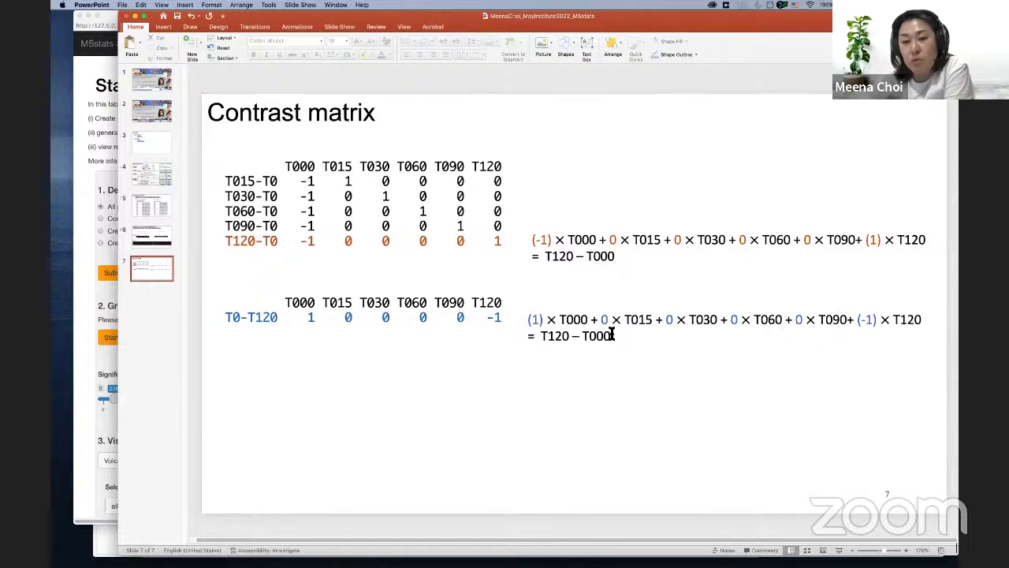
Correct the result of the T0-T120 formula on the Contrast matrix slide to T000 – T120
{"action": "left_click", "coordinate": [566, 341]}
{"action": "key", "text": "BackSpace"}
{"action": "key", "text": "BackSpace"}
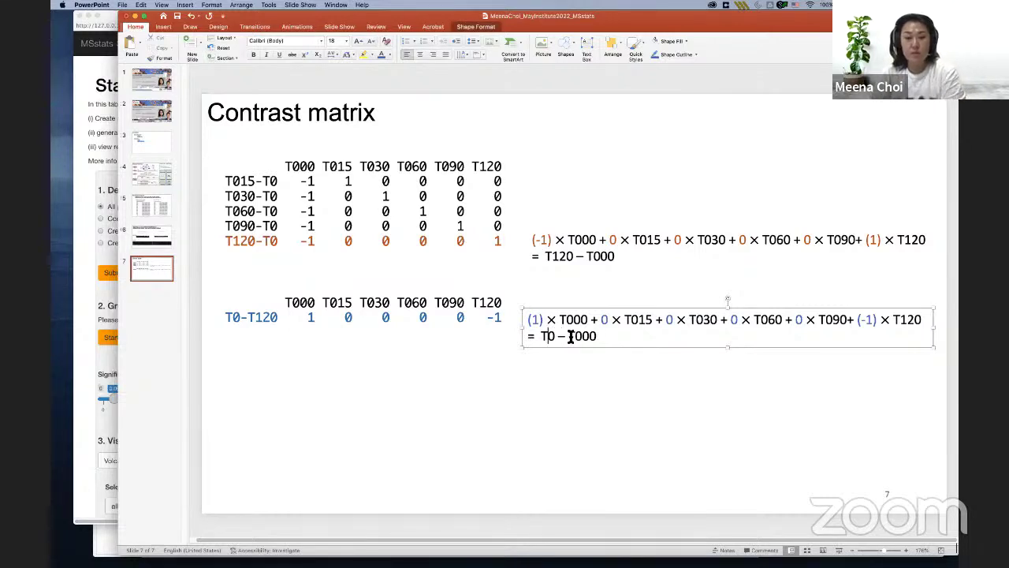
{"action": "type", "text": "00"}
{"action": "key", "text": "Right"}
{"action": "key", "text": "Right"}
{"action": "key", "text": "Right"}
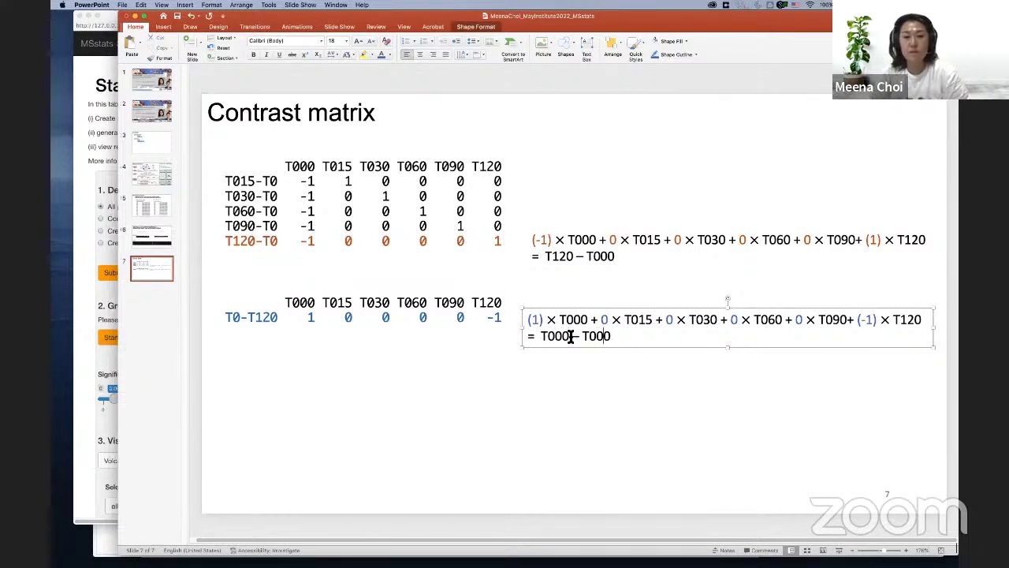
{"action": "key", "text": "BackSpace"}
{"action": "key", "text": "BackSpace"}
{"action": "type", "text": "12"}
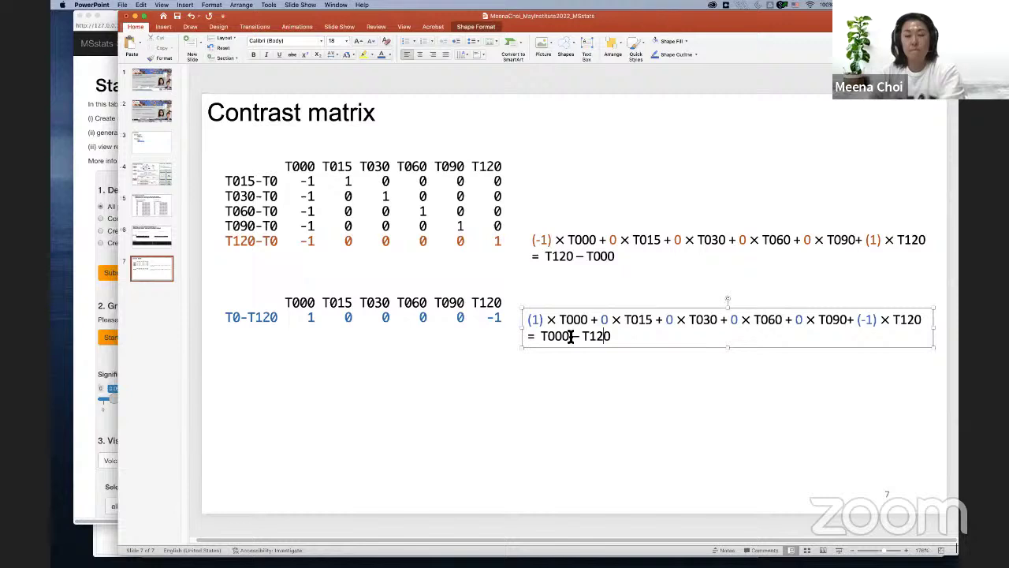
{"action": "left_click", "coordinate": [591, 385]}
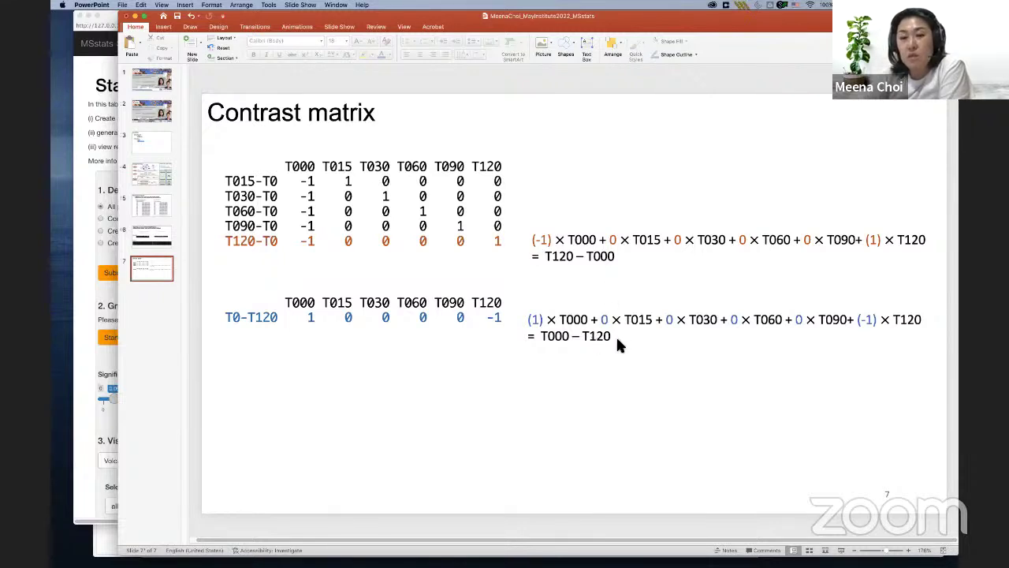
Switch back to MSstats-Shiny and replace the comparison matrix with one comparing all groups against T000
{"action": "left_click", "coordinate": [86, 179]}
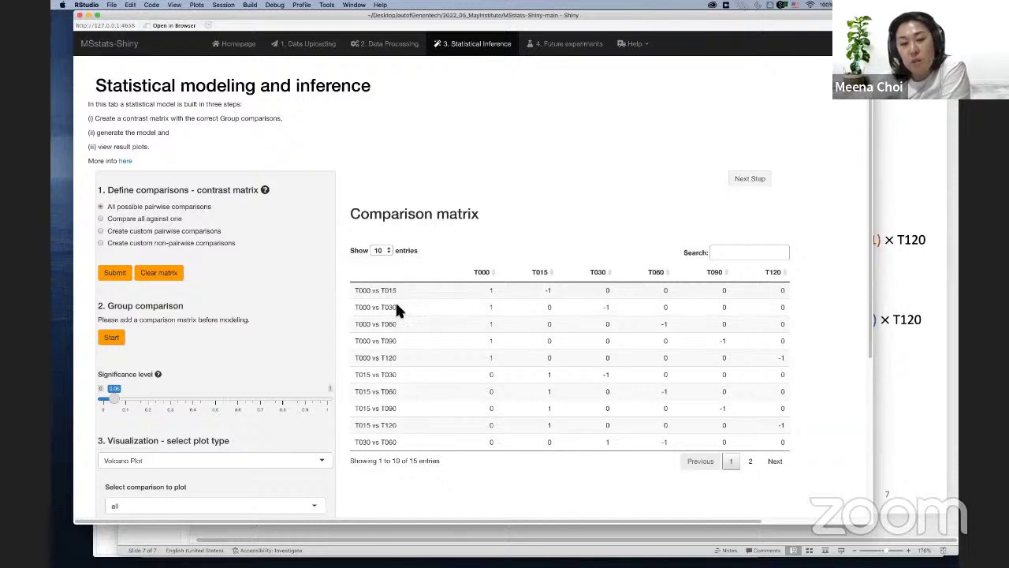
{"action": "left_click", "coordinate": [165, 276]}
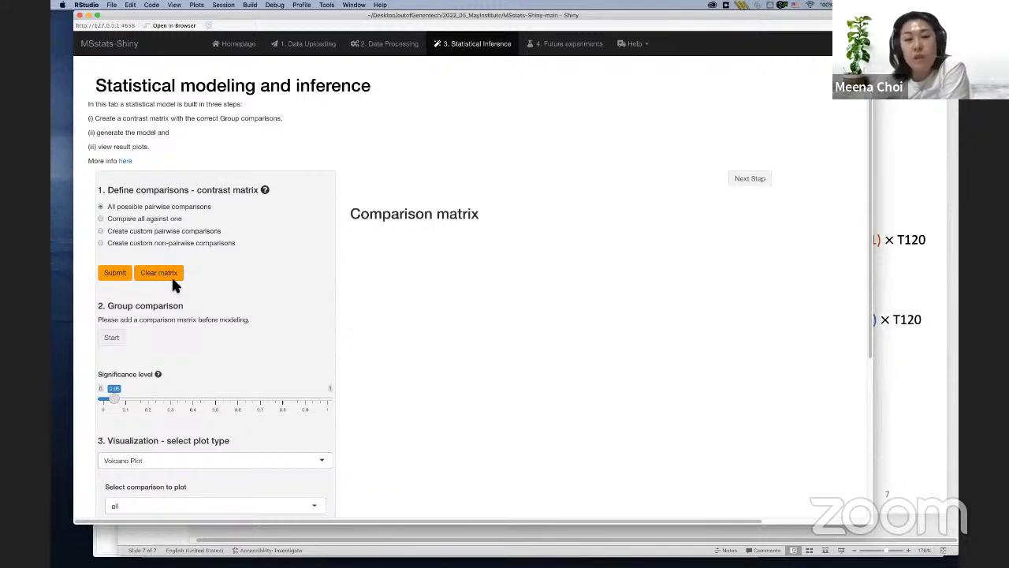
{"action": "left_click", "coordinate": [101, 219]}
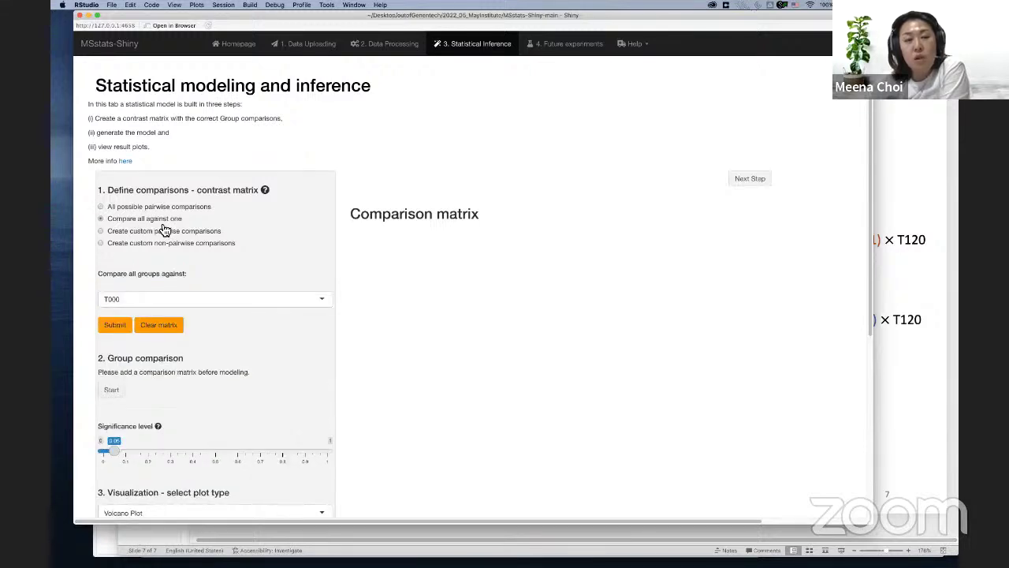
{"action": "left_click", "coordinate": [117, 328]}
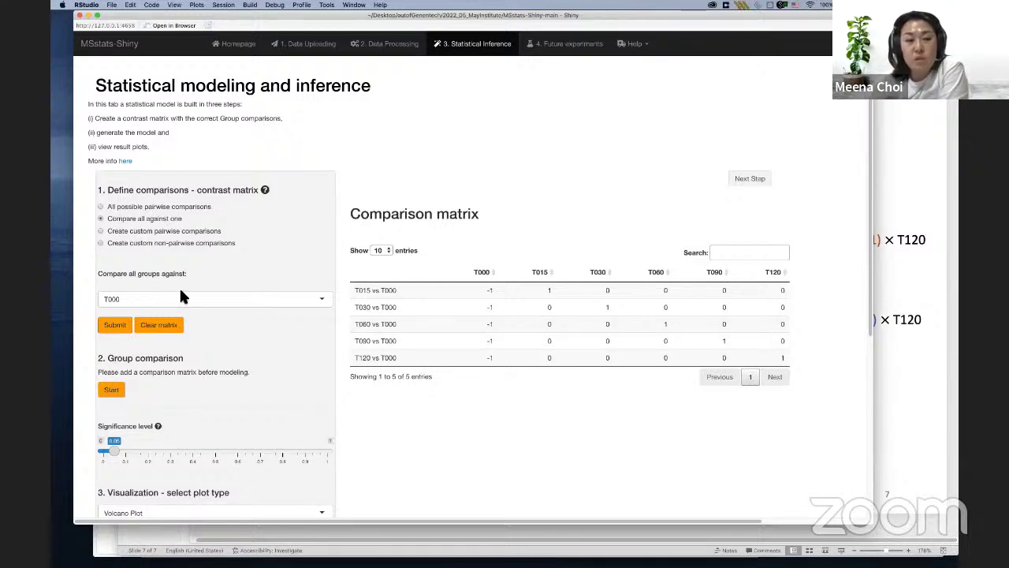
Clear the matrix and add a custom pairwise comparison of T015 versus T000
{"action": "left_click", "coordinate": [161, 326]}
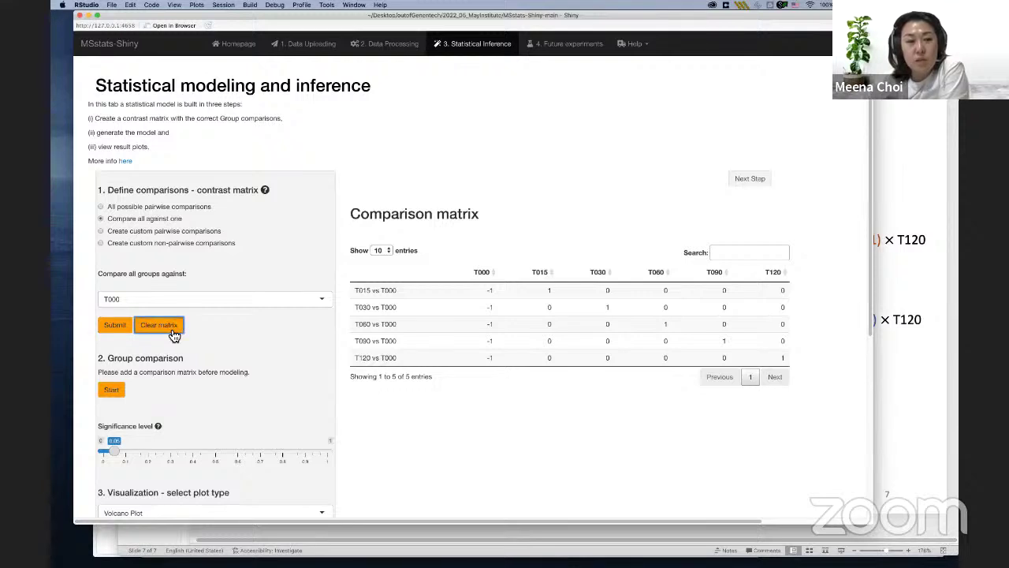
{"action": "left_click", "coordinate": [101, 231]}
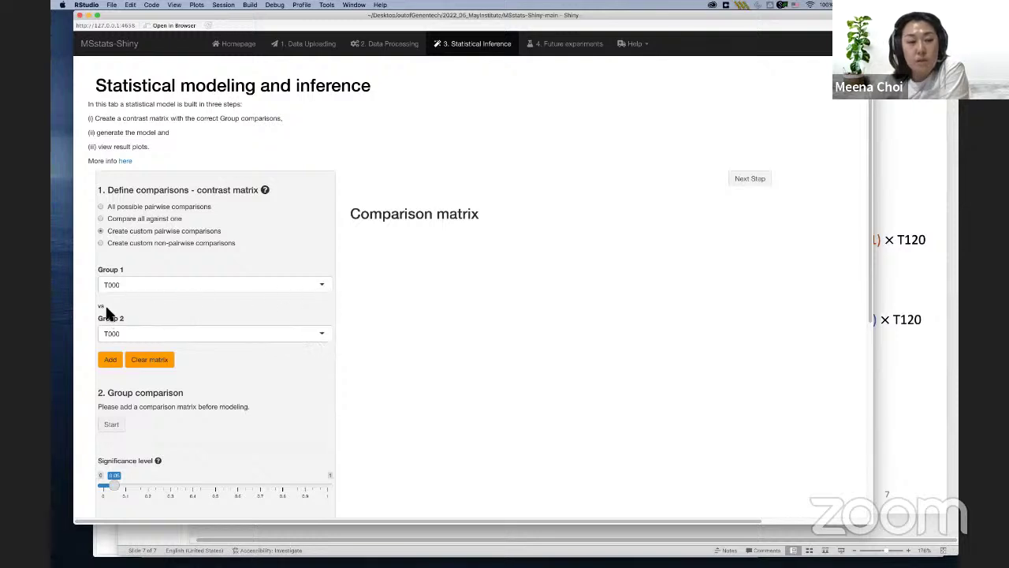
{"action": "left_click", "coordinate": [315, 338]}
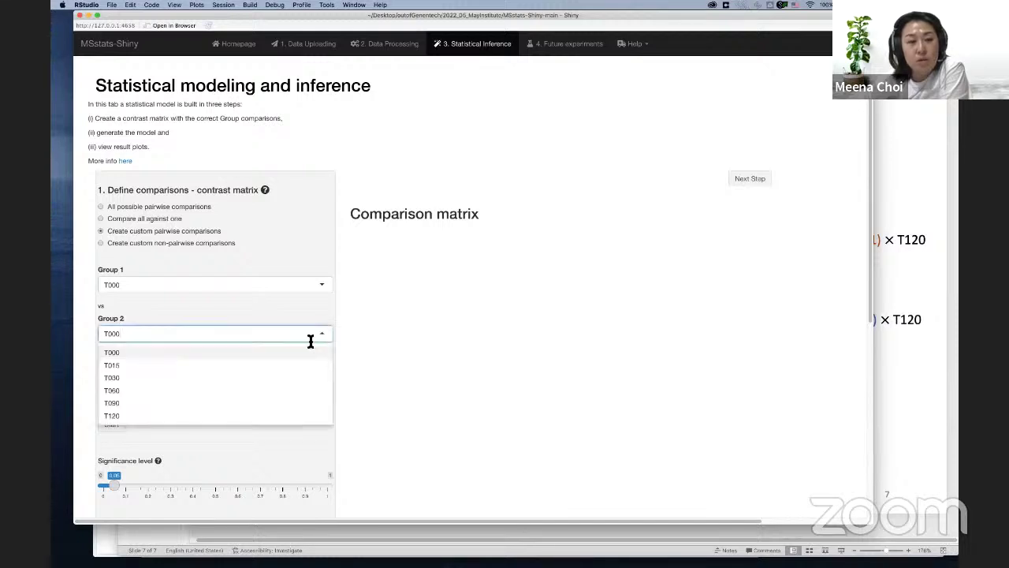
{"action": "left_click", "coordinate": [241, 353]}
{"action": "left_click", "coordinate": [322, 293]}
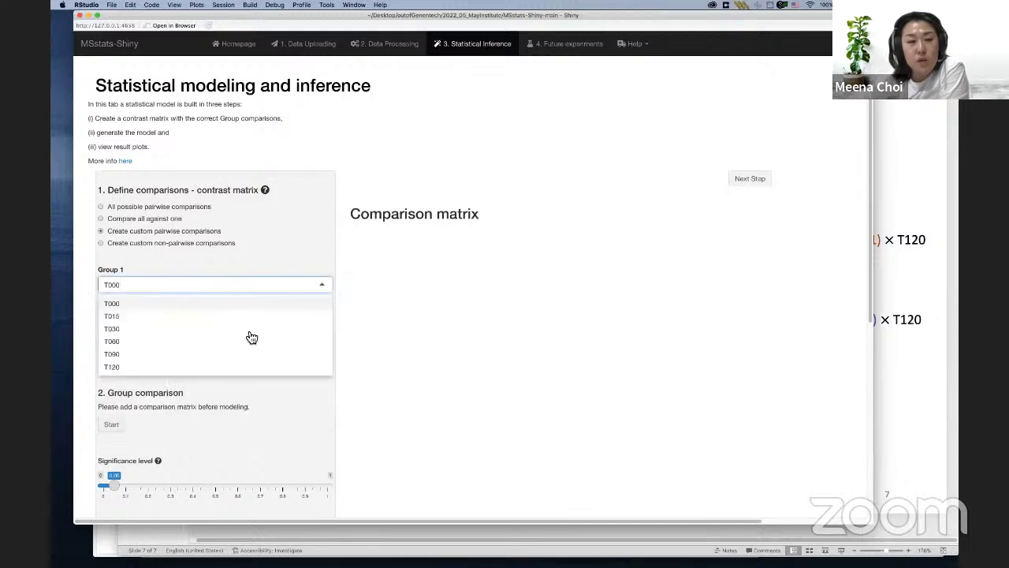
{"action": "left_click", "coordinate": [243, 316]}
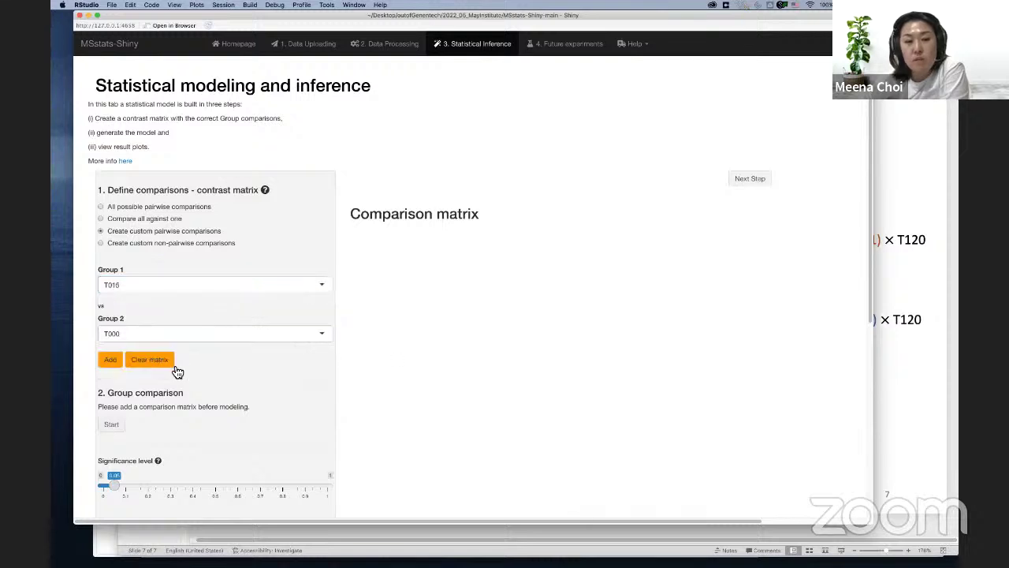
{"action": "left_click", "coordinate": [109, 363]}
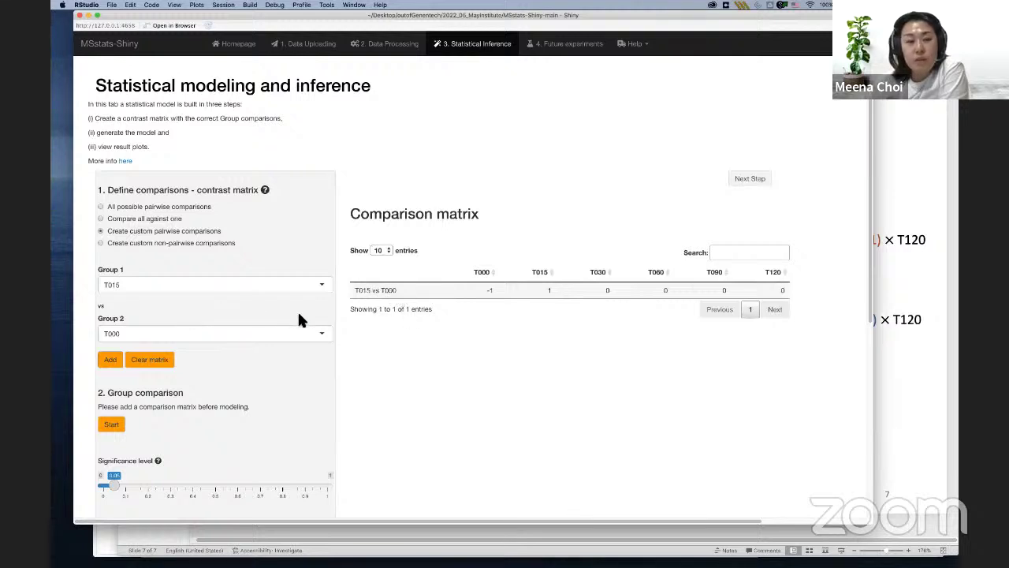
Add a second custom pairwise comparison, T120 versus T000, to the matrix
{"action": "left_click", "coordinate": [323, 287]}
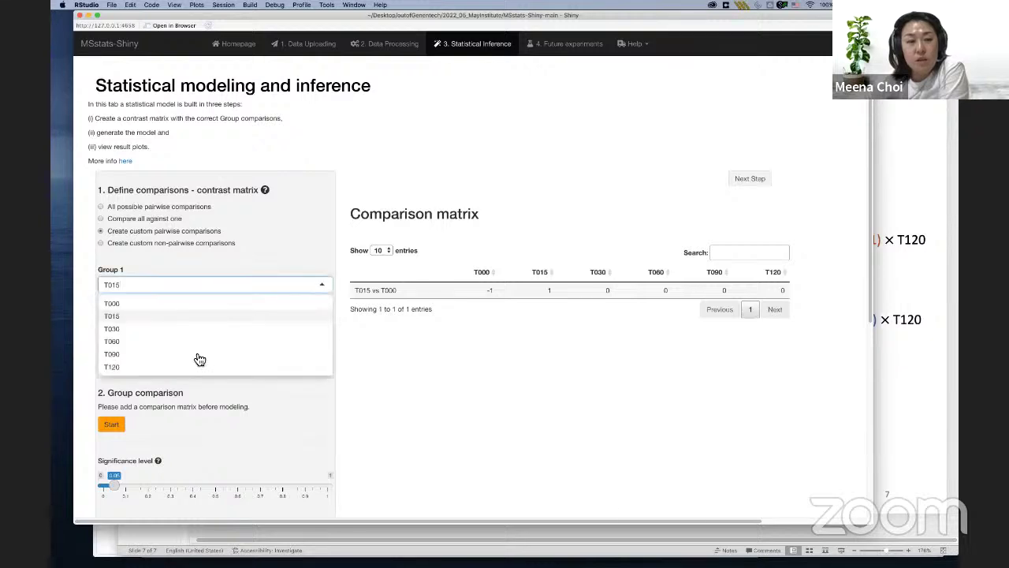
{"action": "left_click", "coordinate": [191, 369]}
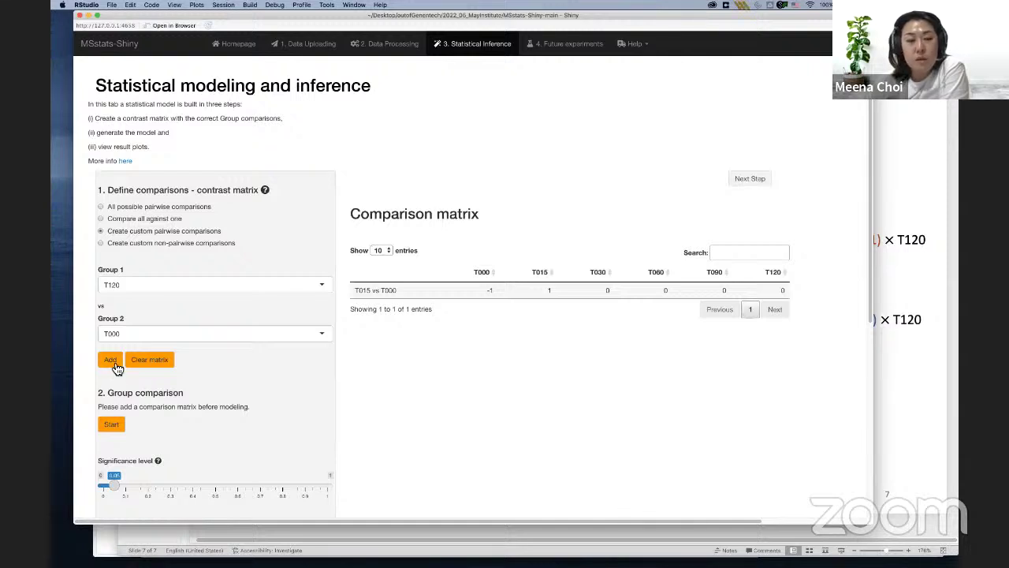
{"action": "left_click", "coordinate": [113, 364]}
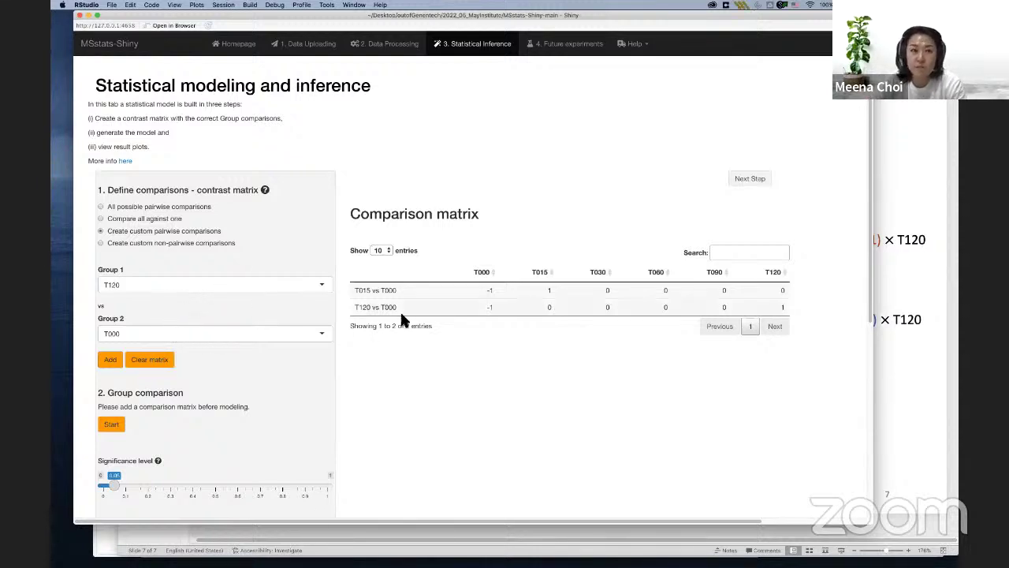
Clear the matrix and set up a custom non-pairwise comparison weighting T000 as -1, T015 as 0.5 and T030 as 0.5
{"action": "left_click", "coordinate": [155, 365]}
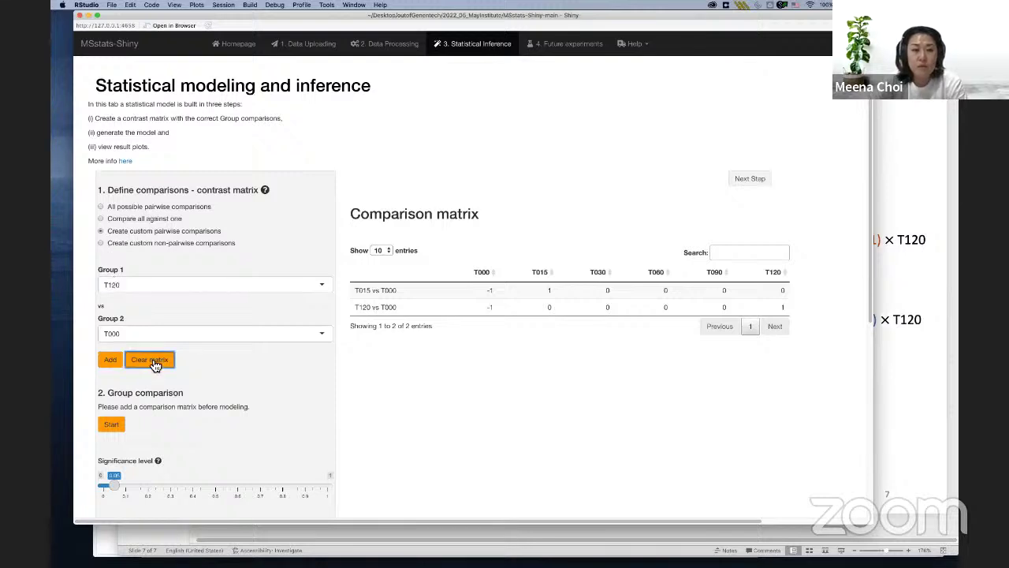
{"action": "left_click", "coordinate": [100, 243]}
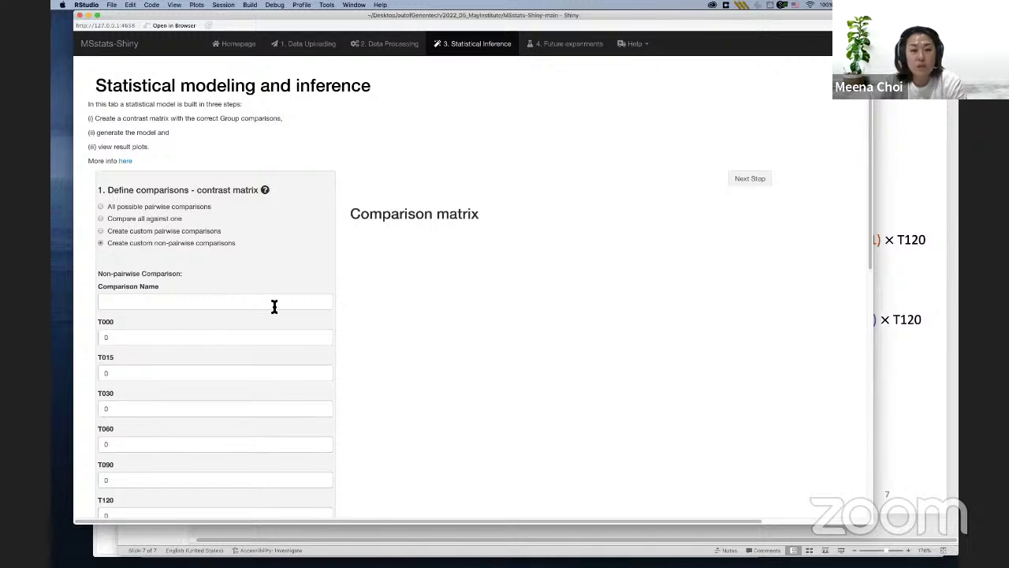
{"action": "scroll", "coordinate": [274, 307], "scroll_direction": "down", "scroll_amount": 3}
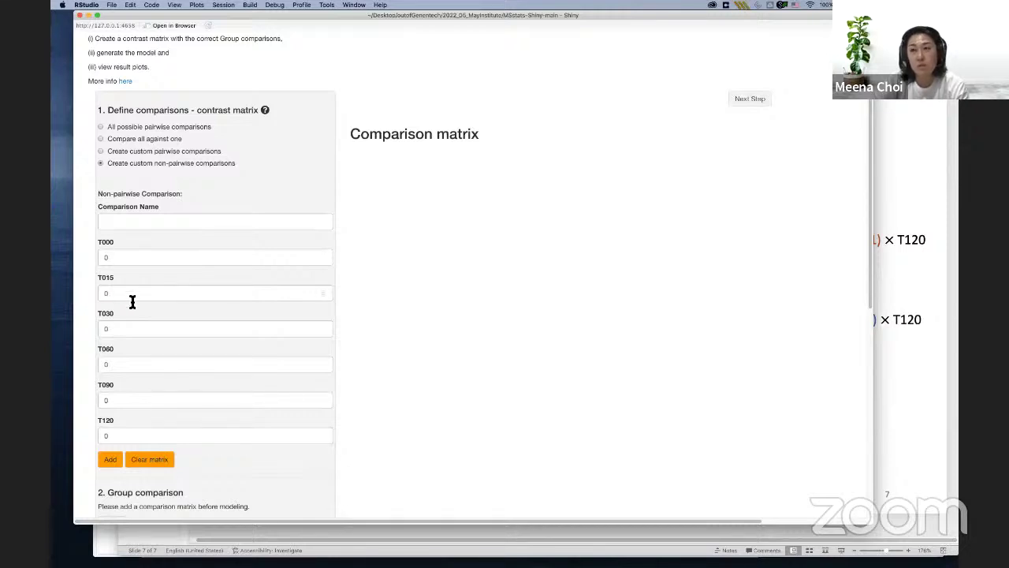
{"action": "left_click", "coordinate": [117, 259]}
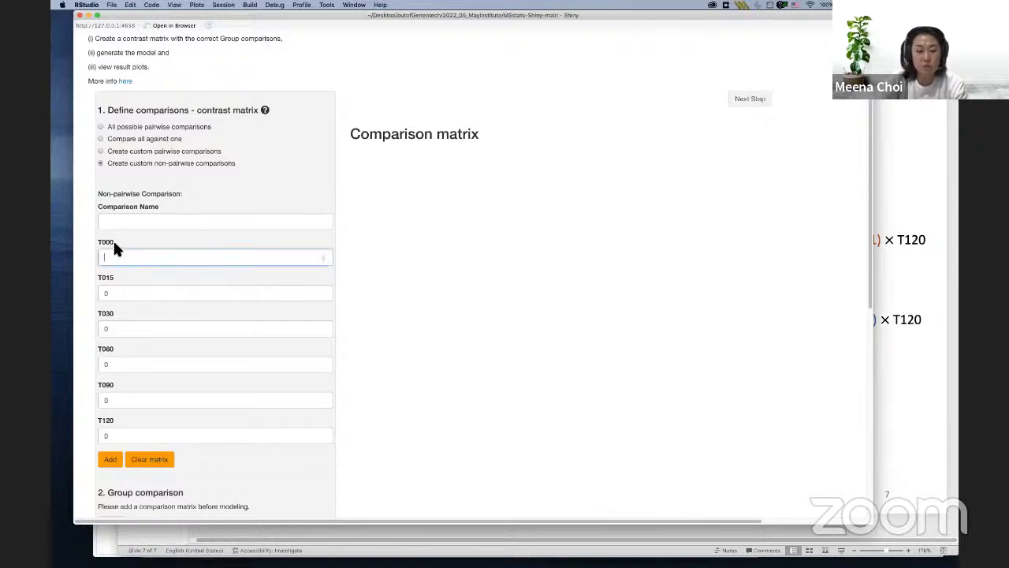
{"action": "left_click", "coordinate": [121, 295]}
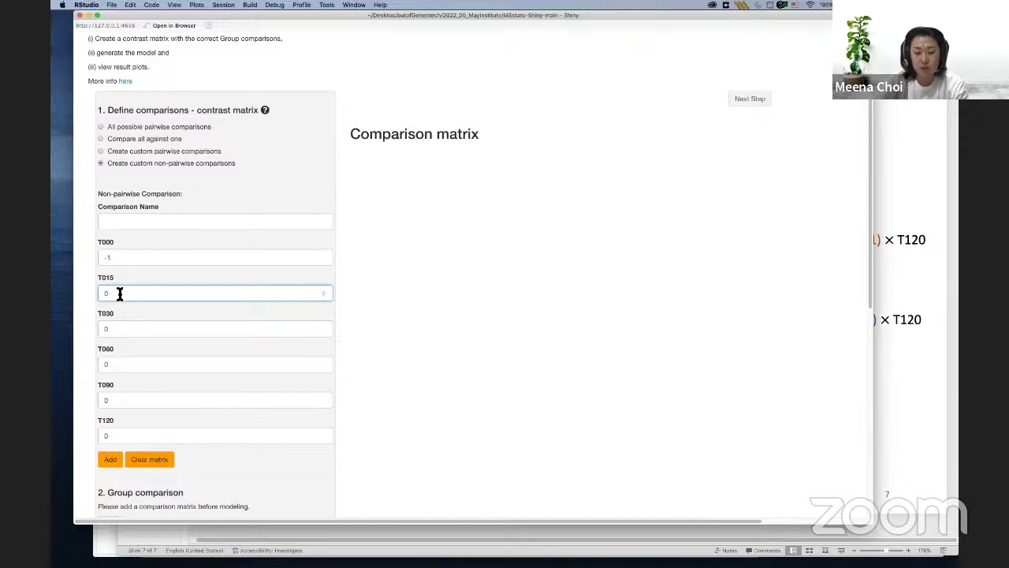
{"action": "left_click", "coordinate": [122, 330]}
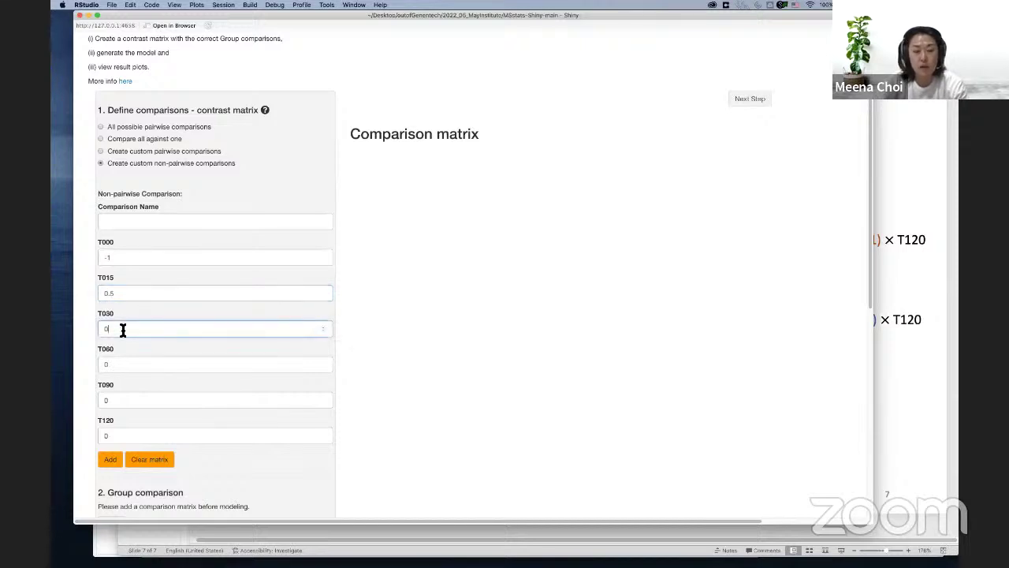
Name the non-pairwise comparison "mean(15and30) vs T0" and add it to the comparison matrix
{"action": "left_click", "coordinate": [142, 223]}
{"action": "type", "text": "me"}
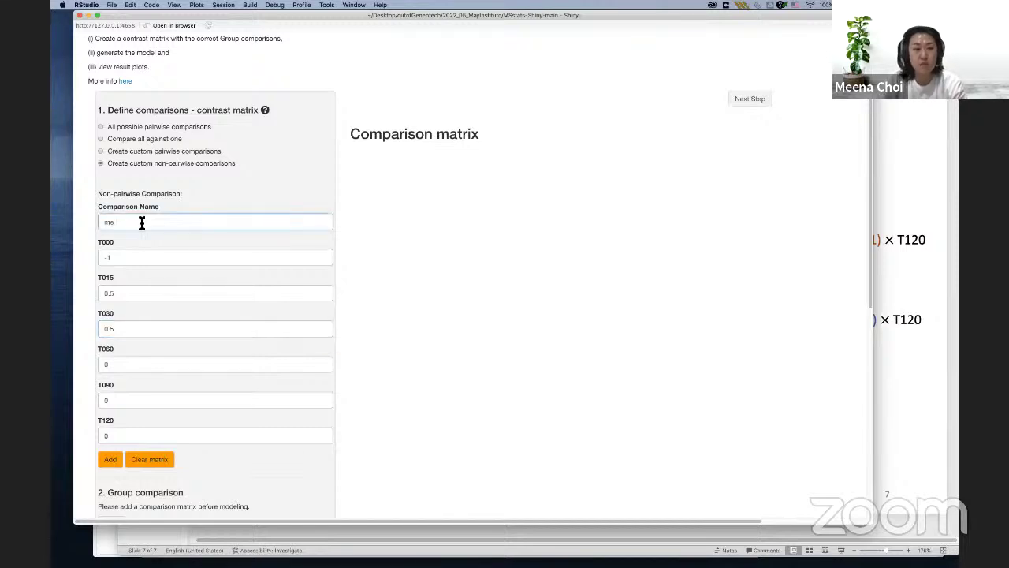
{"action": "type", "text": "na"}
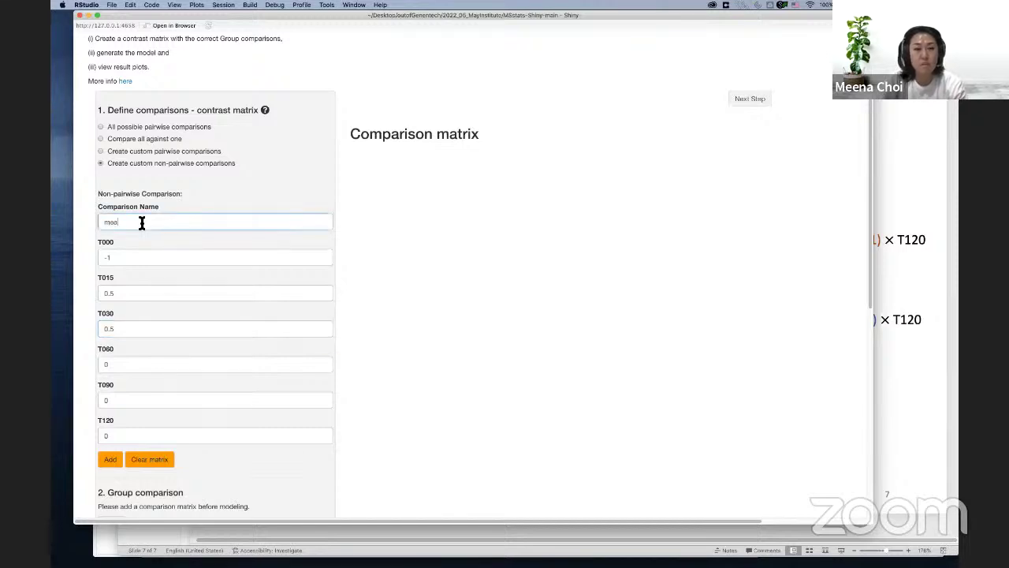
{"action": "type", "text": "n(15"}
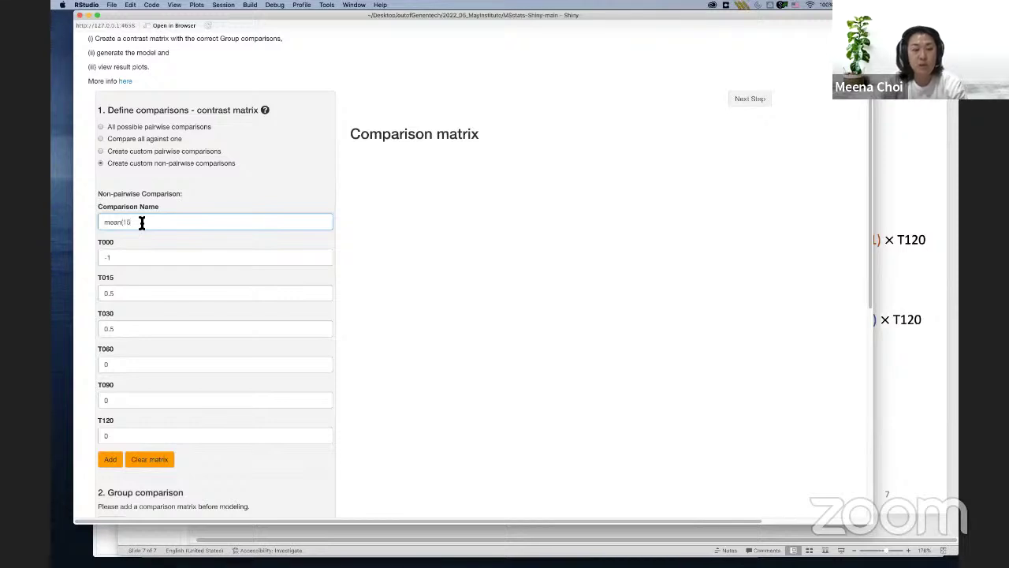
{"action": "type", "text": "min"}
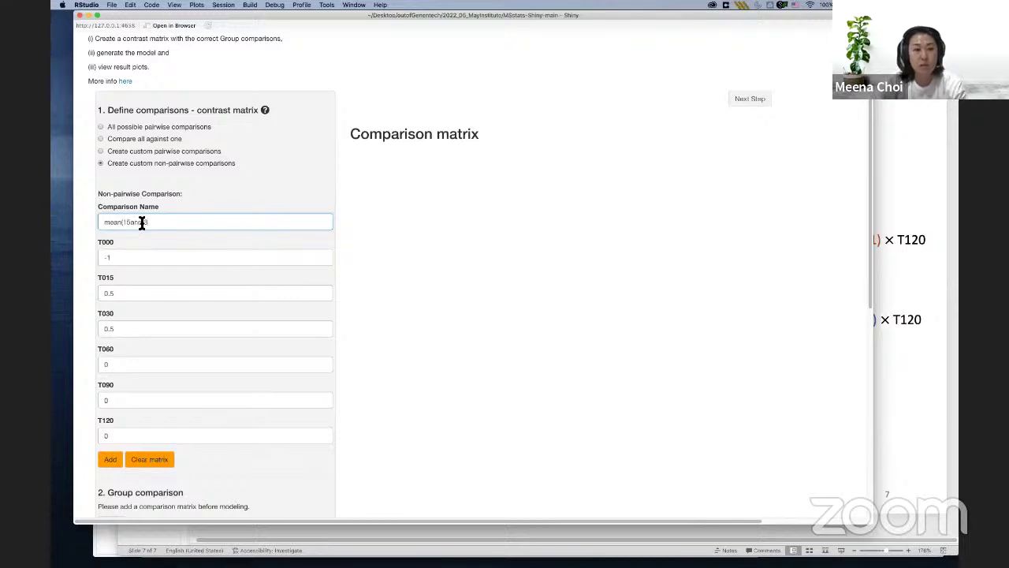
{"action": "type", "text": " v"}
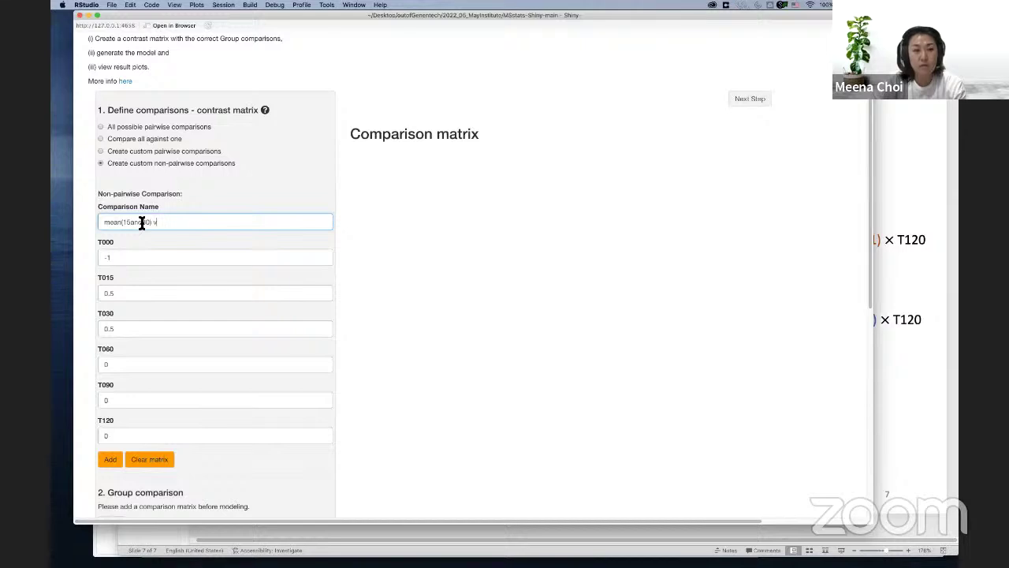
{"action": "type", "text": "s T0"}
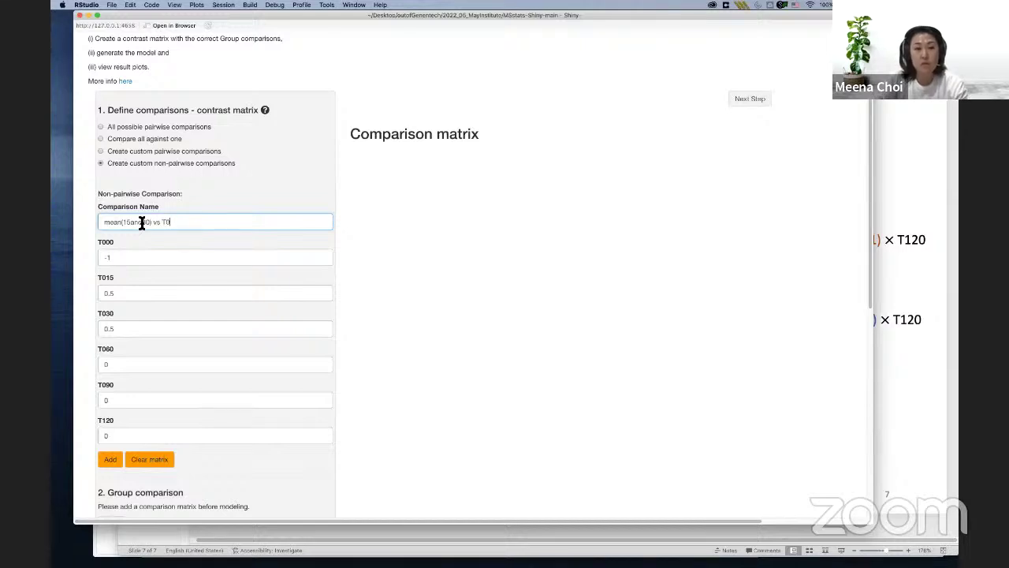
{"action": "left_click", "coordinate": [115, 463]}
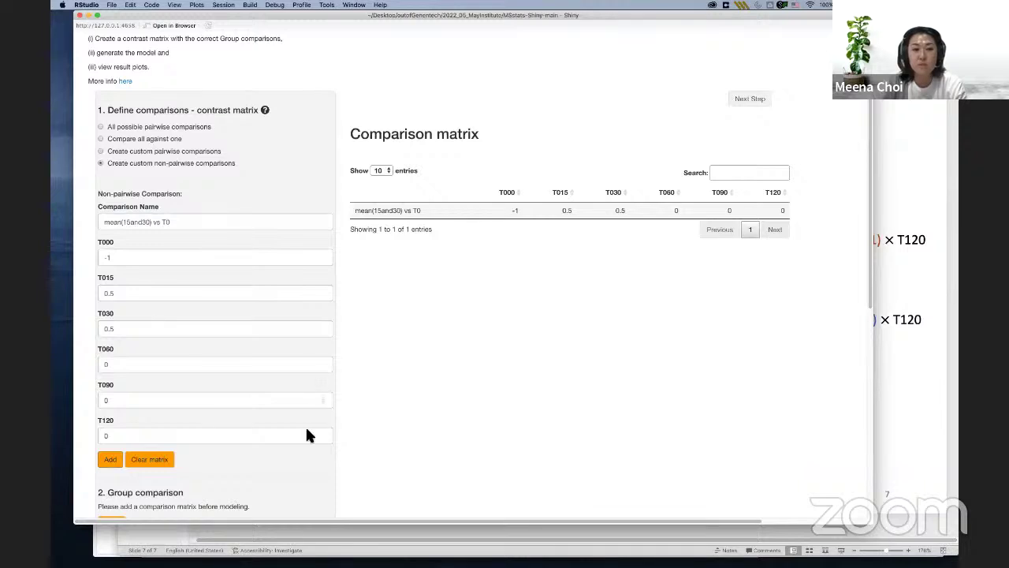
Clear the matrix and replace it with a comparison of all groups against T000
{"action": "left_click", "coordinate": [161, 465]}
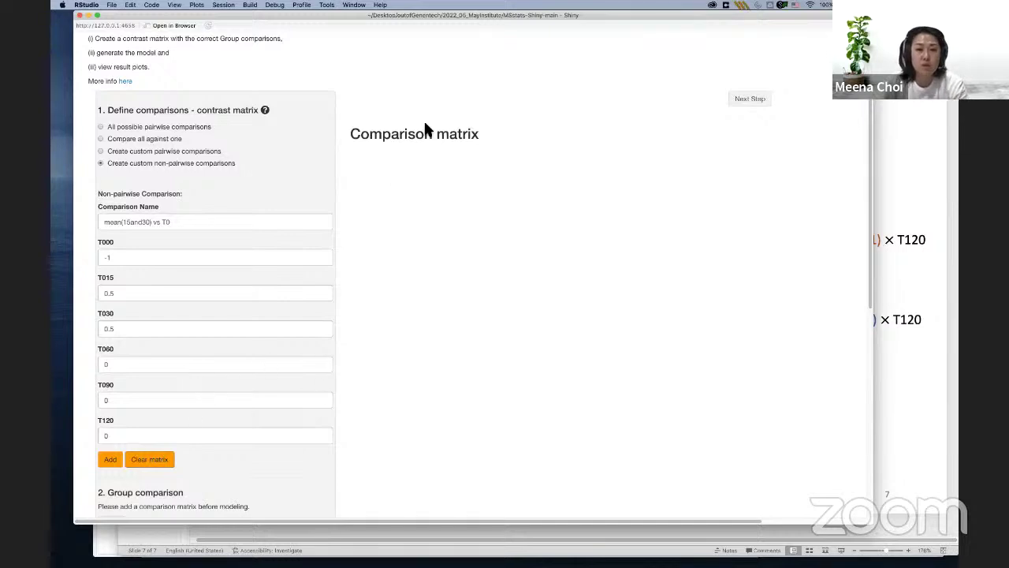
{"action": "left_click", "coordinate": [99, 137]}
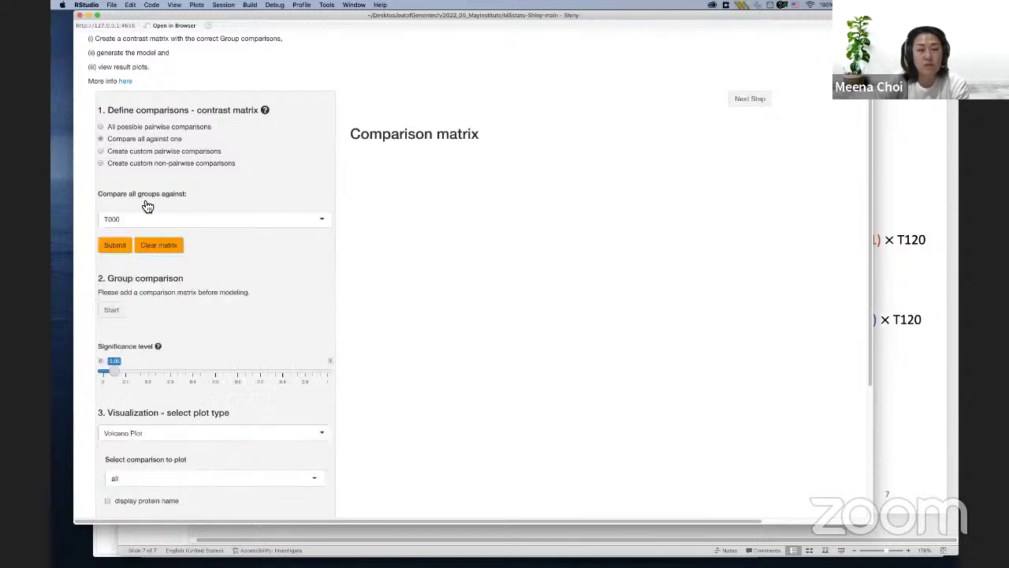
{"action": "left_click", "coordinate": [115, 250]}
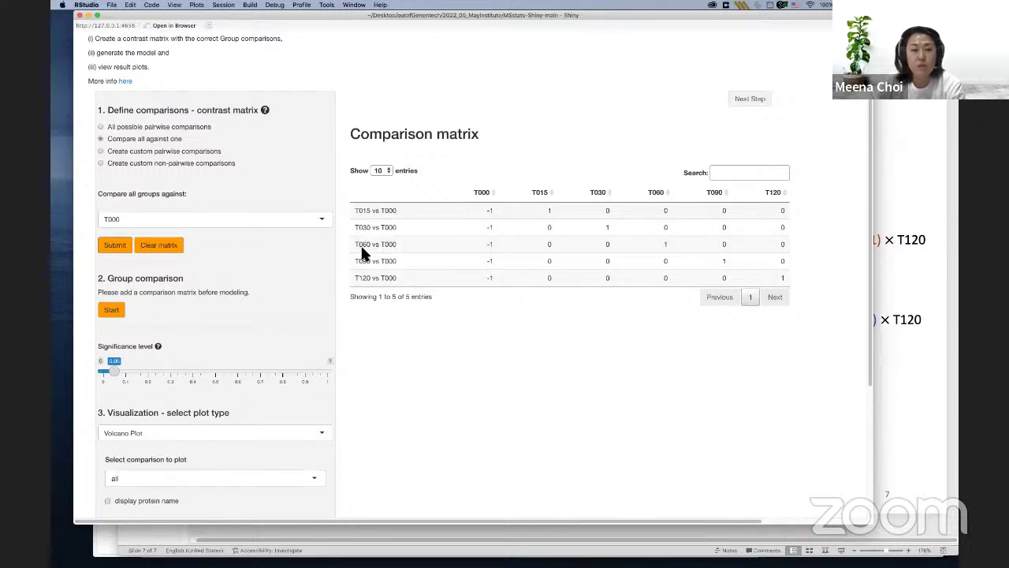
{"action": "right_click", "coordinate": [196, 242]}
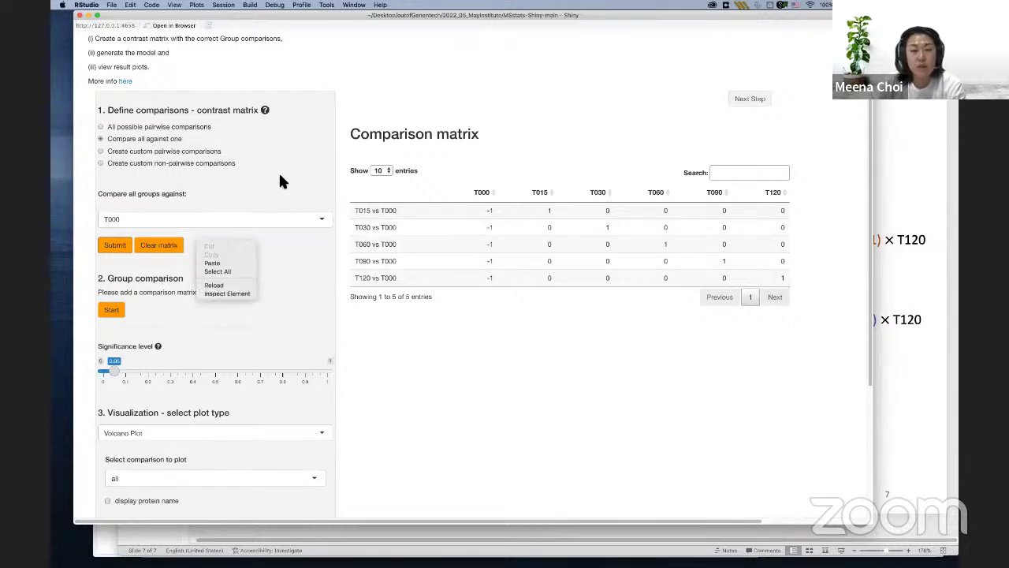
{"action": "key", "text": "Escape"}
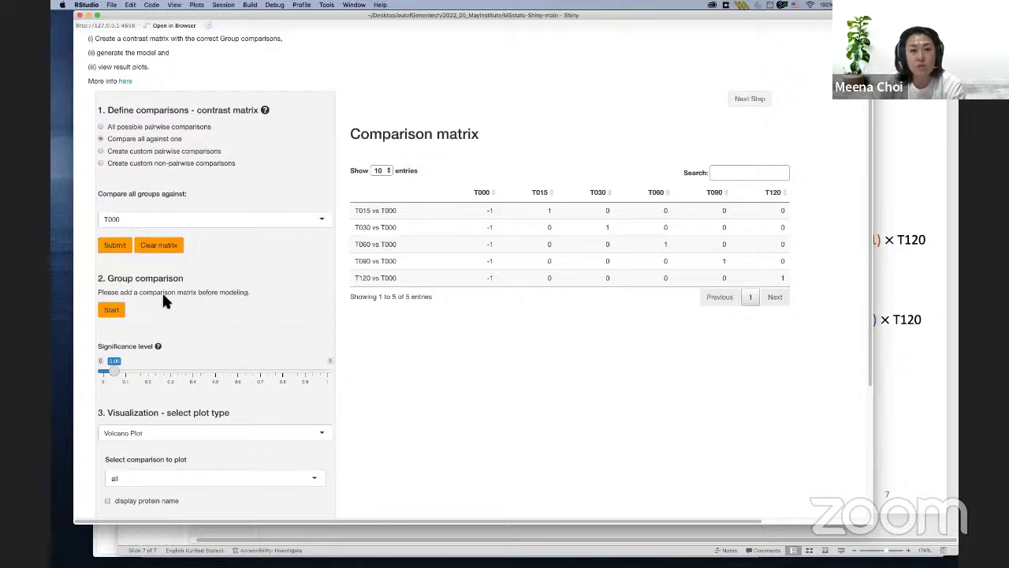
Run the group comparison with the submitted matrix and review the table of significant proteins
{"action": "left_click", "coordinate": [115, 315]}
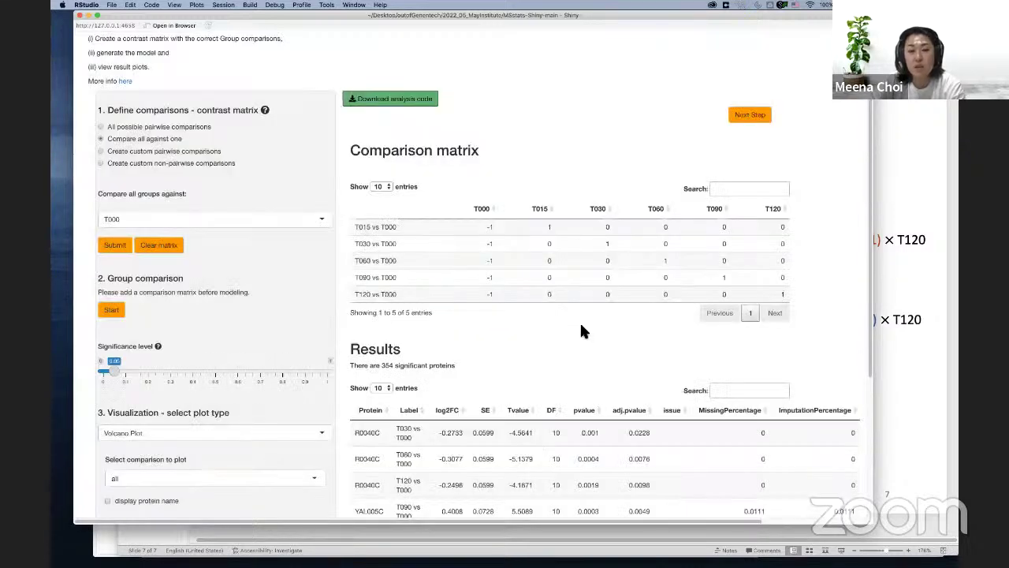
{"action": "scroll", "coordinate": [488, 386], "scroll_direction": "down", "scroll_amount": 1}
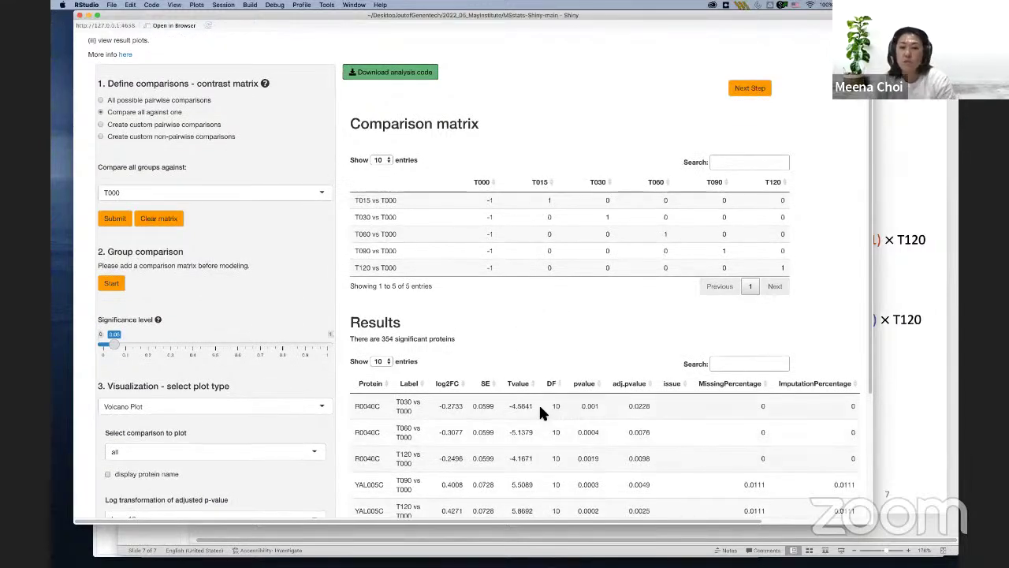
{"action": "scroll", "coordinate": [540, 406], "scroll_direction": "down", "scroll_amount": 4}
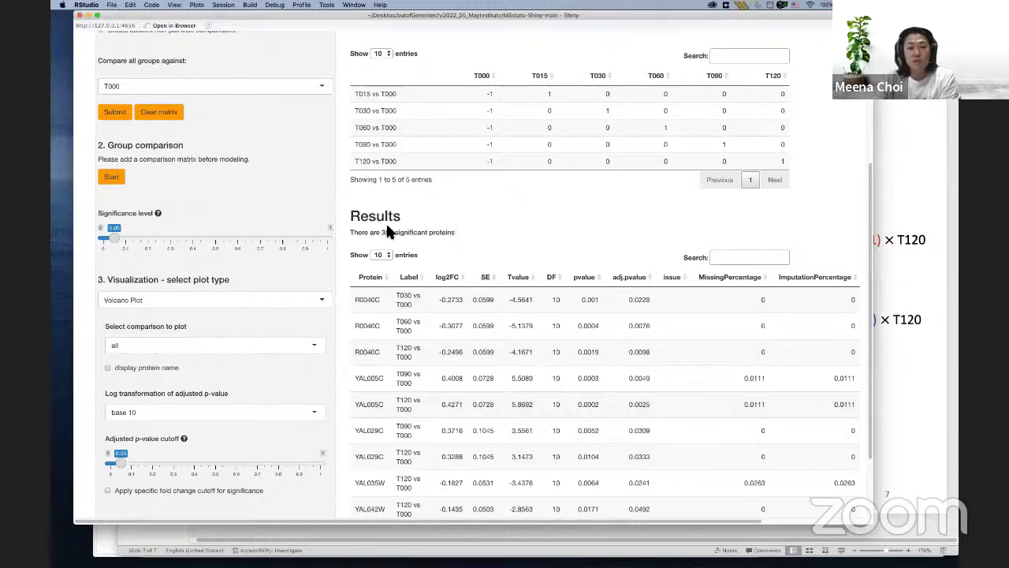
{"action": "scroll", "coordinate": [390, 197], "scroll_direction": "down", "scroll_amount": 3}
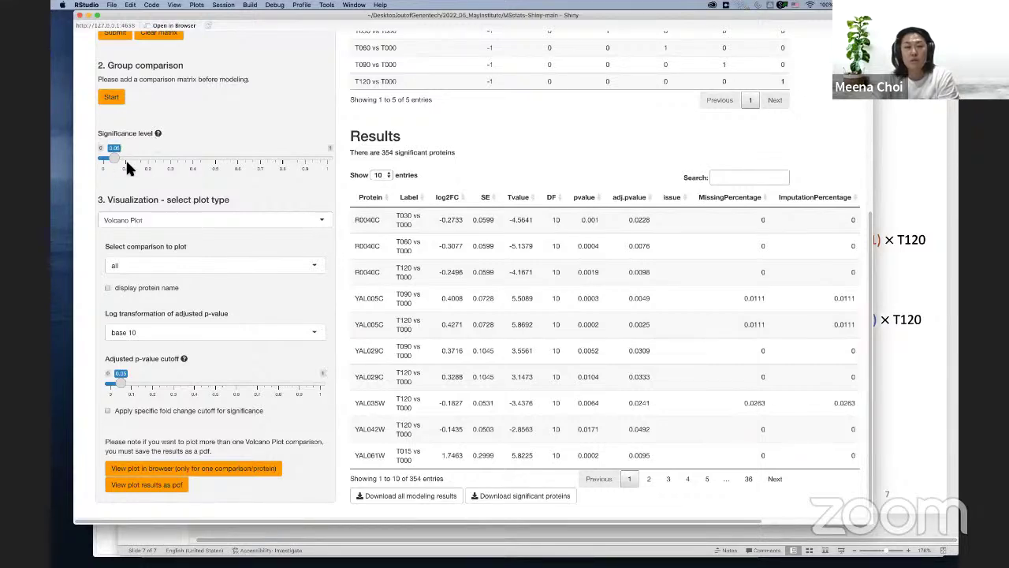
Sort the results by ascending adjusted p-value and inspect the last page of entries before returning to the first
{"action": "left_click", "coordinate": [657, 202]}
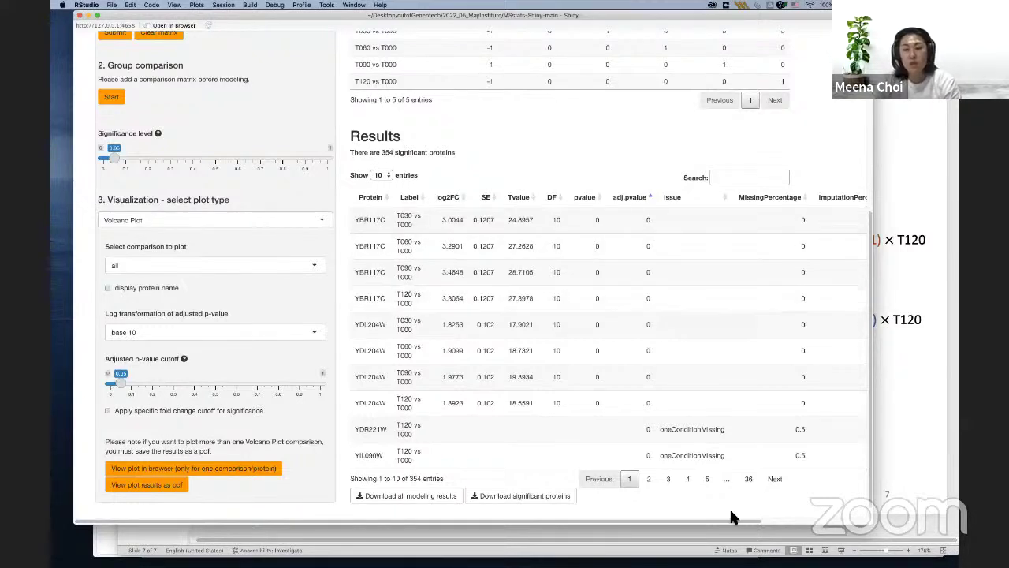
{"action": "left_click", "coordinate": [748, 478]}
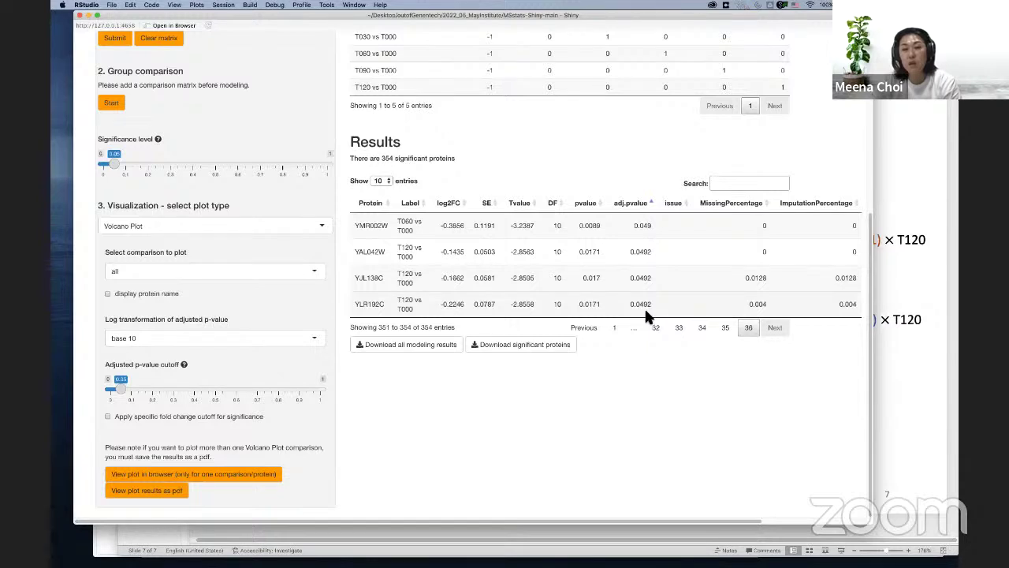
{"action": "left_click", "coordinate": [619, 329]}
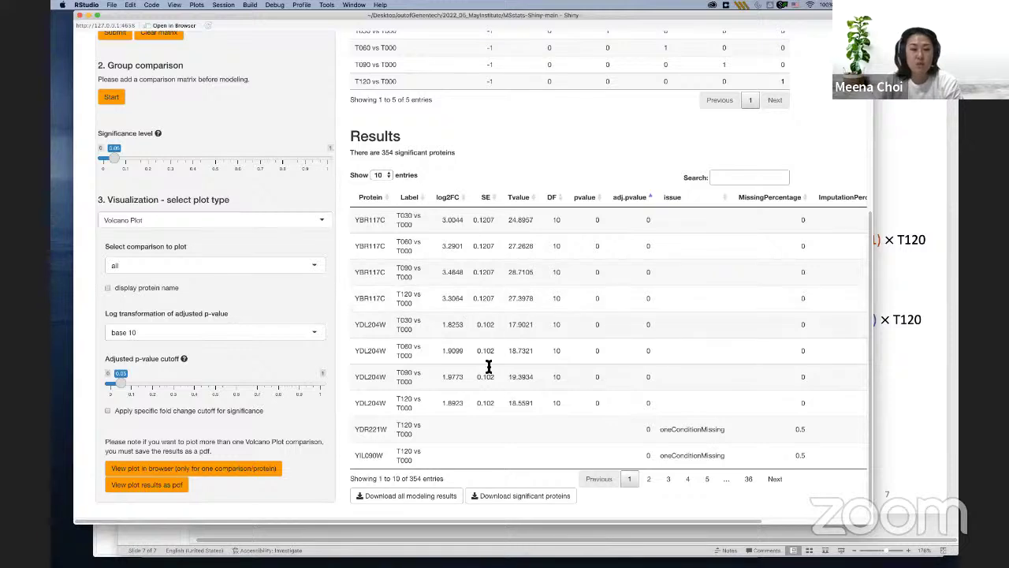
Download all modeling results as test_result-2022-05-18.csv into the 2022_05_MayInstitute folder under outofGenentech on the Desktop
{"action": "scroll", "coordinate": [518, 339], "scroll_direction": "down", "scroll_amount": 1}
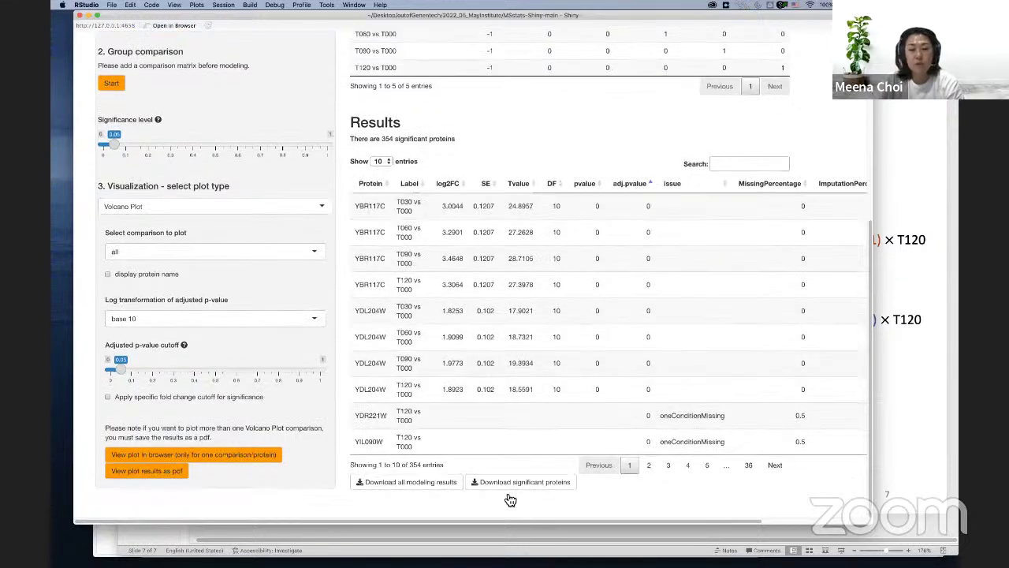
{"action": "left_click", "coordinate": [406, 485]}
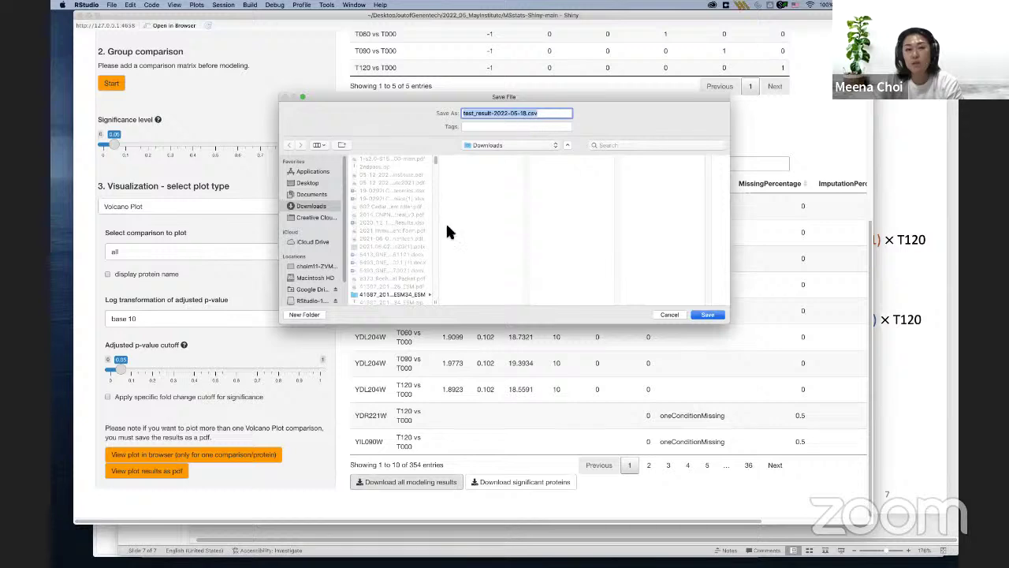
{"action": "left_click", "coordinate": [314, 181]}
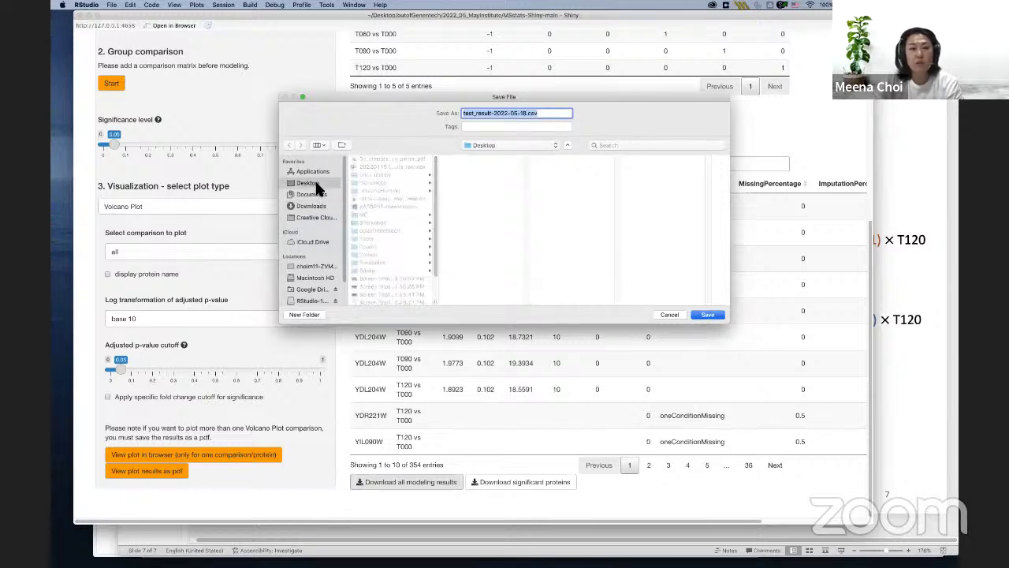
{"action": "left_click", "coordinate": [393, 238]}
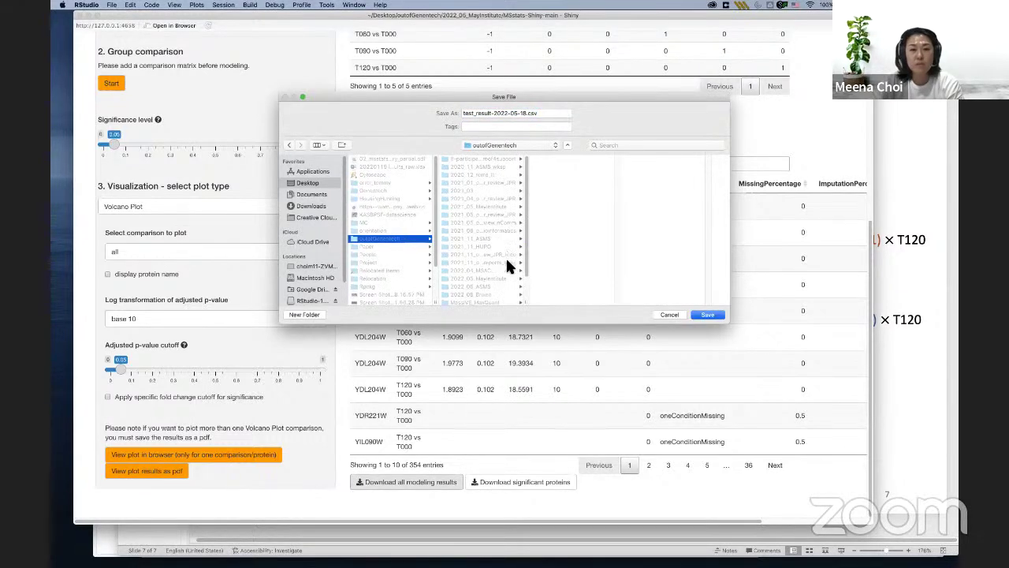
{"action": "scroll", "coordinate": [505, 266], "scroll_direction": "down", "scroll_amount": 2}
{"action": "left_click", "coordinate": [501, 260]}
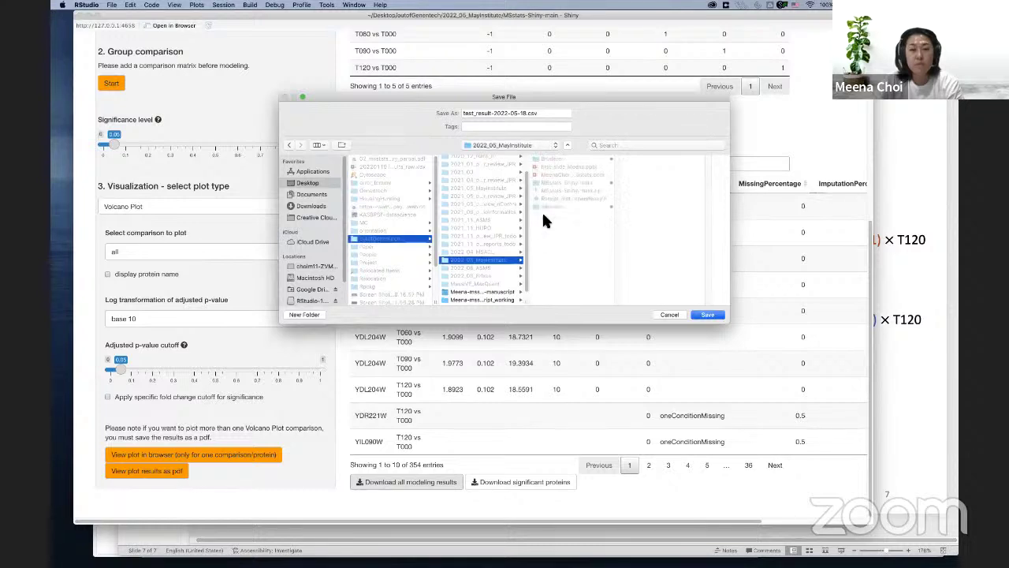
{"action": "left_click", "coordinate": [707, 316]}
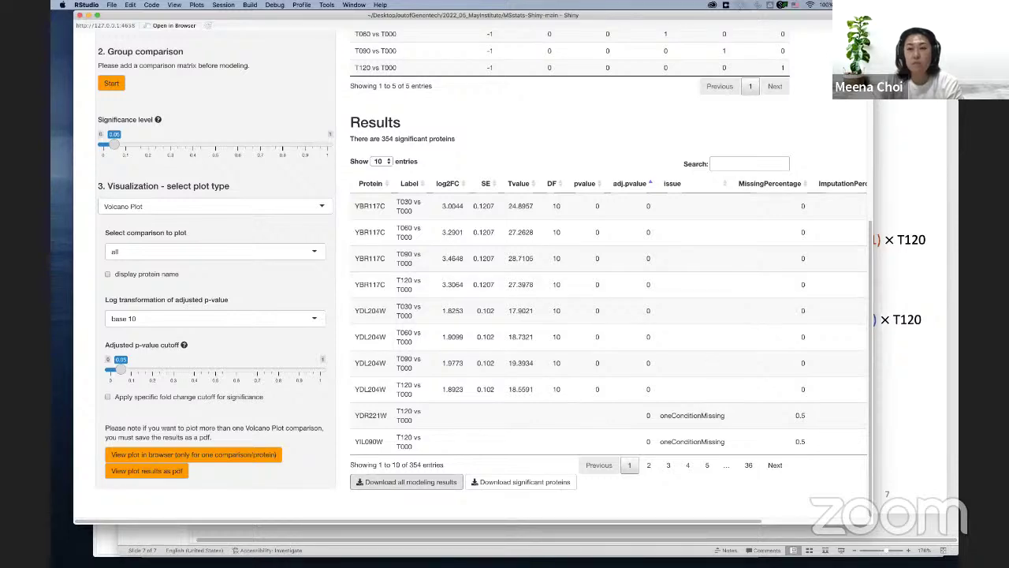
Switch to Finder and check the Selevsek-lowcv folder for the downloaded results file
{"action": "key", "text": "super+Tab"}
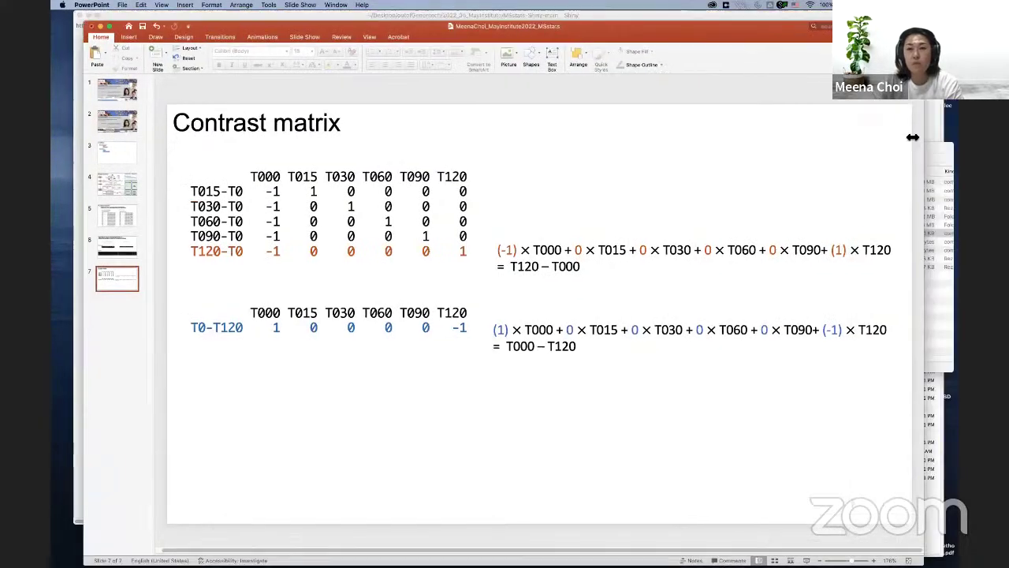
{"action": "left_click", "coordinate": [930, 152]}
{"action": "left_click", "coordinate": [766, 276]}
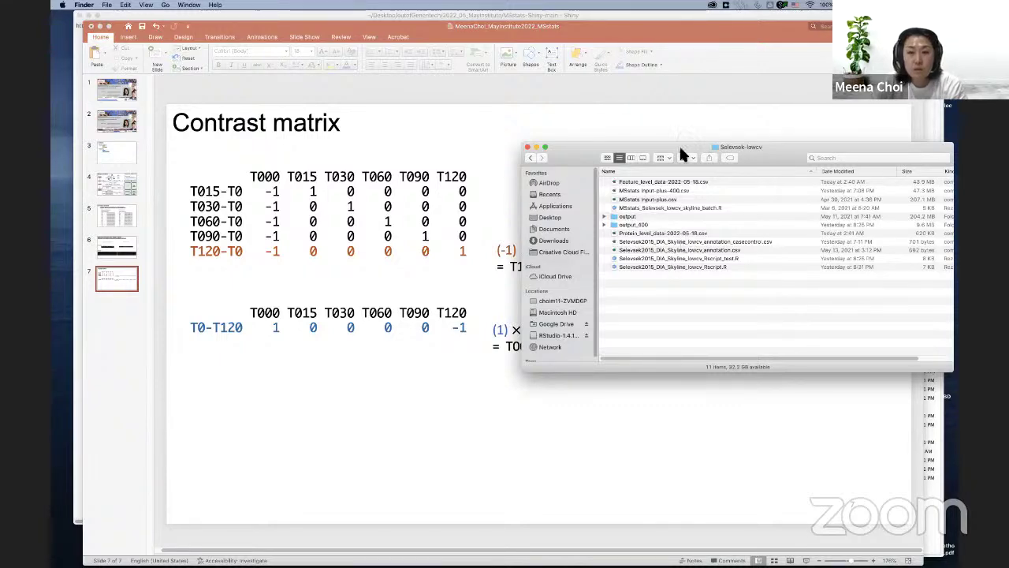
{"action": "key", "text": "super+Tab"}
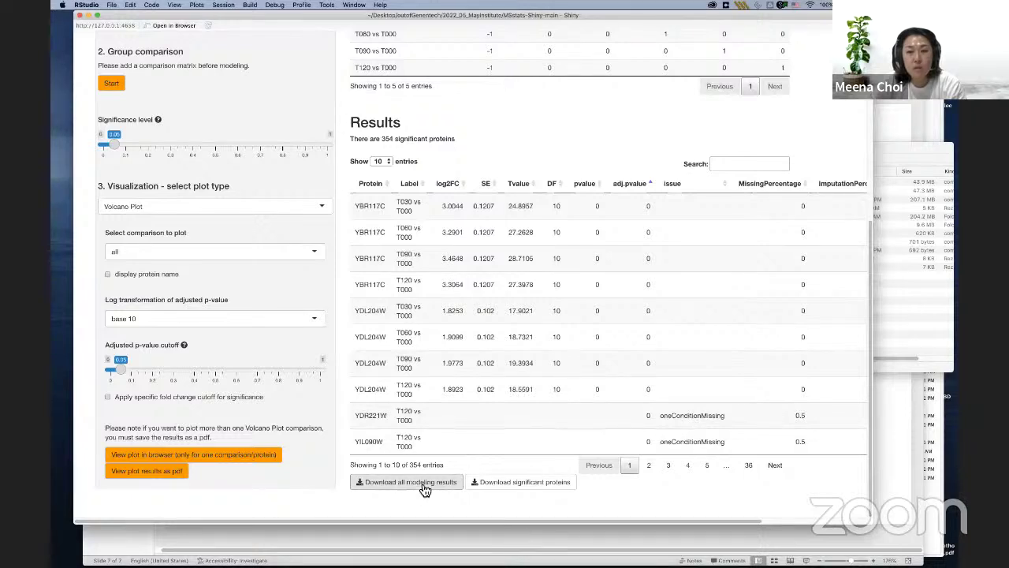
{"action": "left_click", "coordinate": [925, 307]}
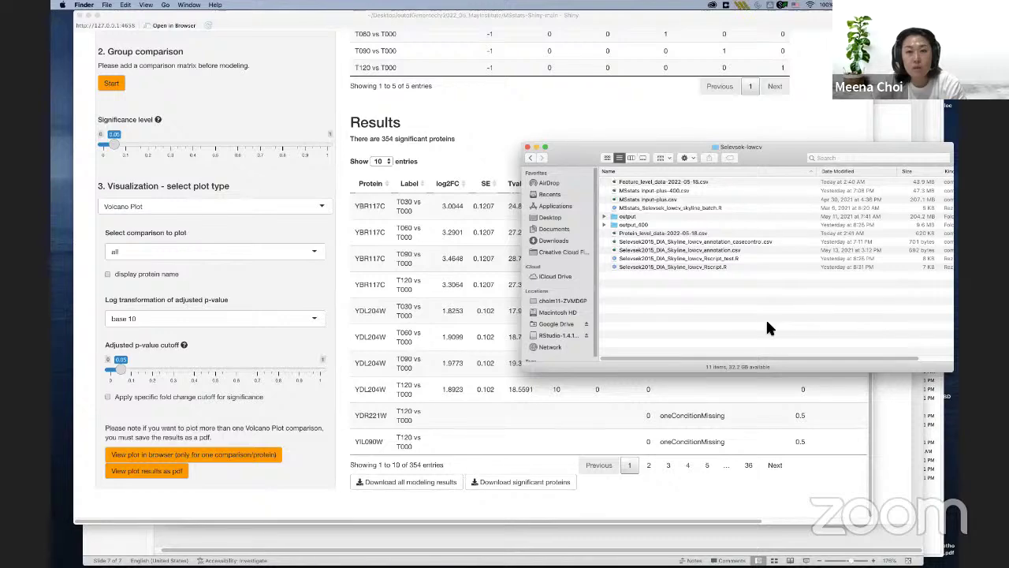
Download all modeling results as test_result-2022-05-18.csv into the Selevsek-lowcv folder inside Desktop/outofGenentech/2022_05_MayInstitute/Selevsek
{"action": "left_click", "coordinate": [406, 481]}
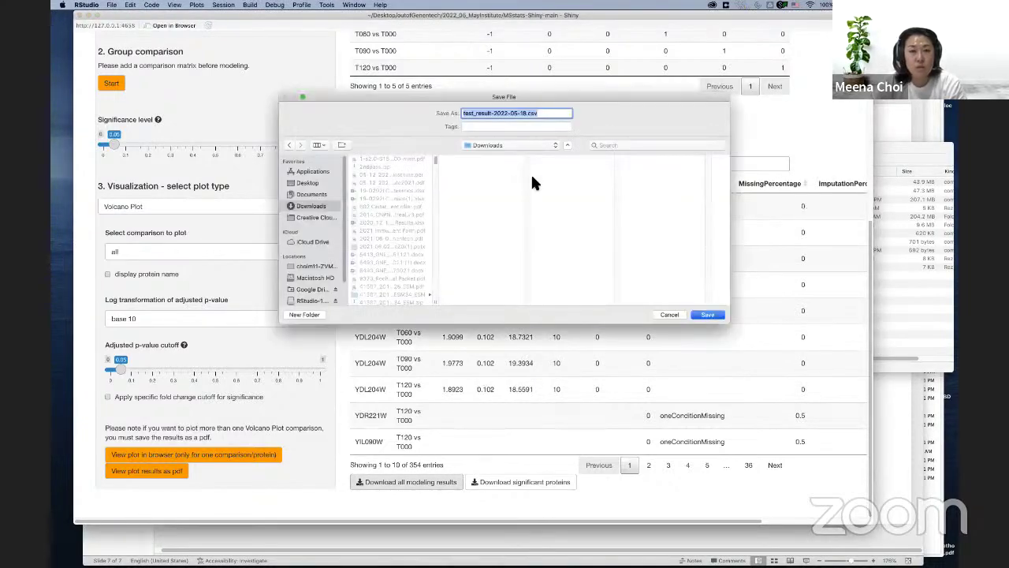
{"action": "left_click", "coordinate": [314, 182]}
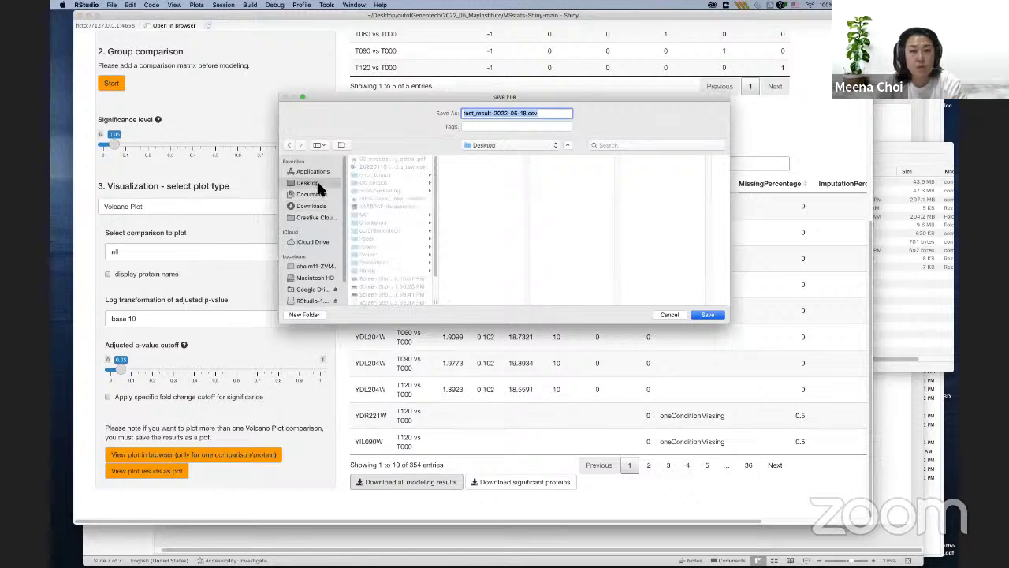
{"action": "left_click", "coordinate": [408, 239]}
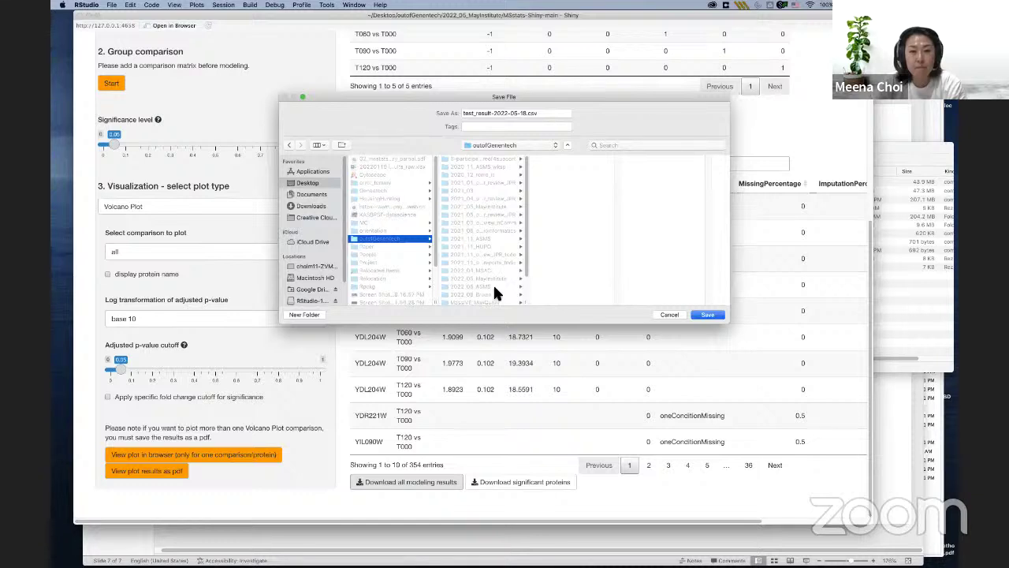
{"action": "left_click", "coordinate": [493, 280]}
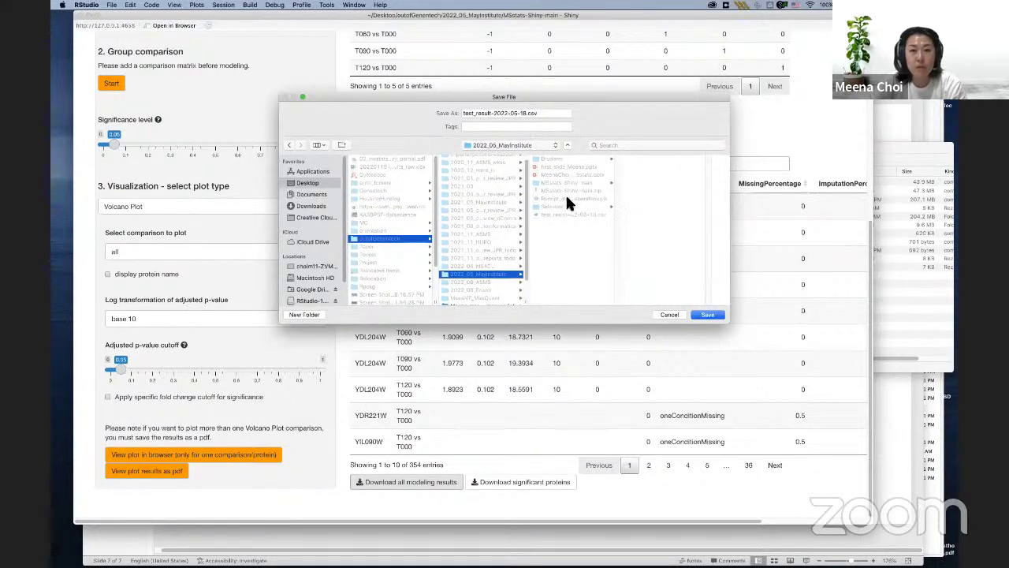
{"action": "left_click", "coordinate": [570, 207]}
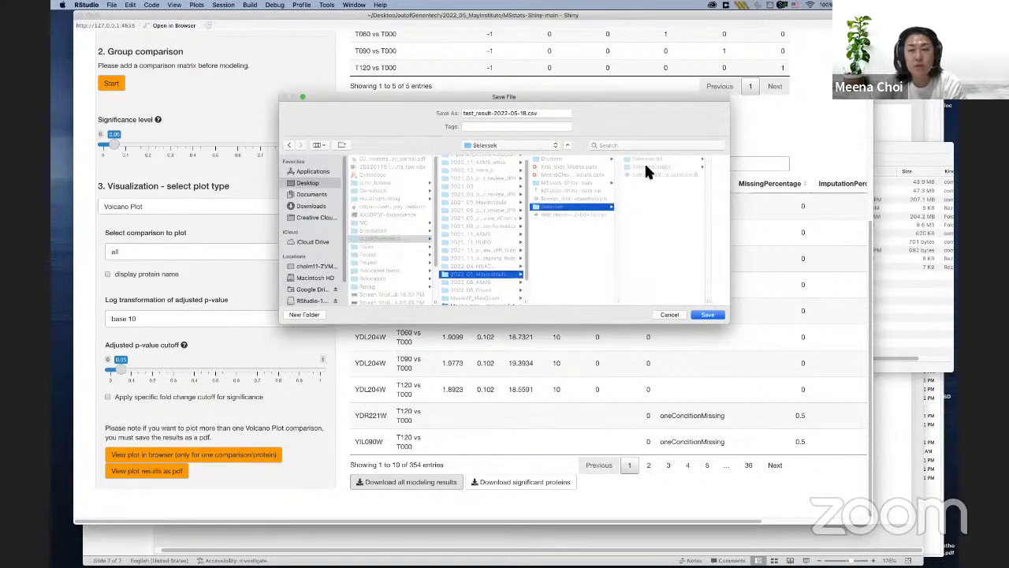
{"action": "left_click", "coordinate": [646, 167]}
{"action": "left_click", "coordinate": [706, 314]}
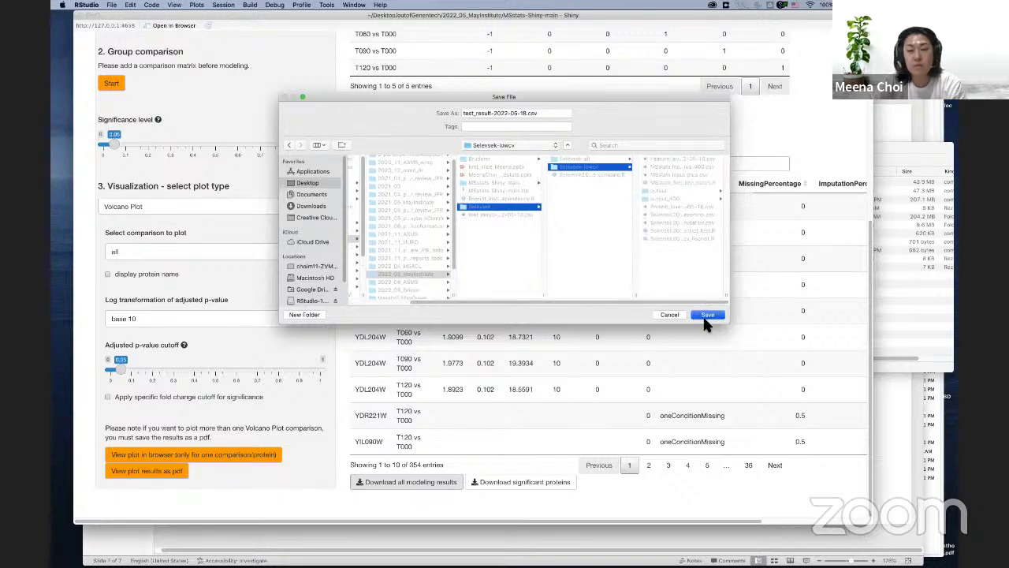
Switch to Finder and open the downloaded test_result-2022-05-18.csv from the Selevsek-lowcv folder in Excel
{"action": "left_click", "coordinate": [922, 311]}
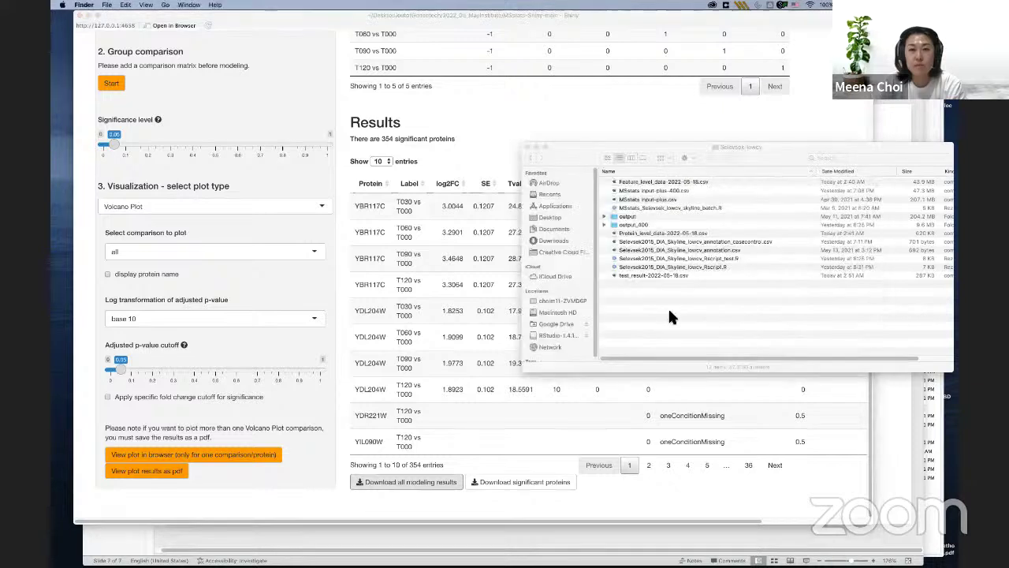
{"action": "left_click", "coordinate": [642, 276]}
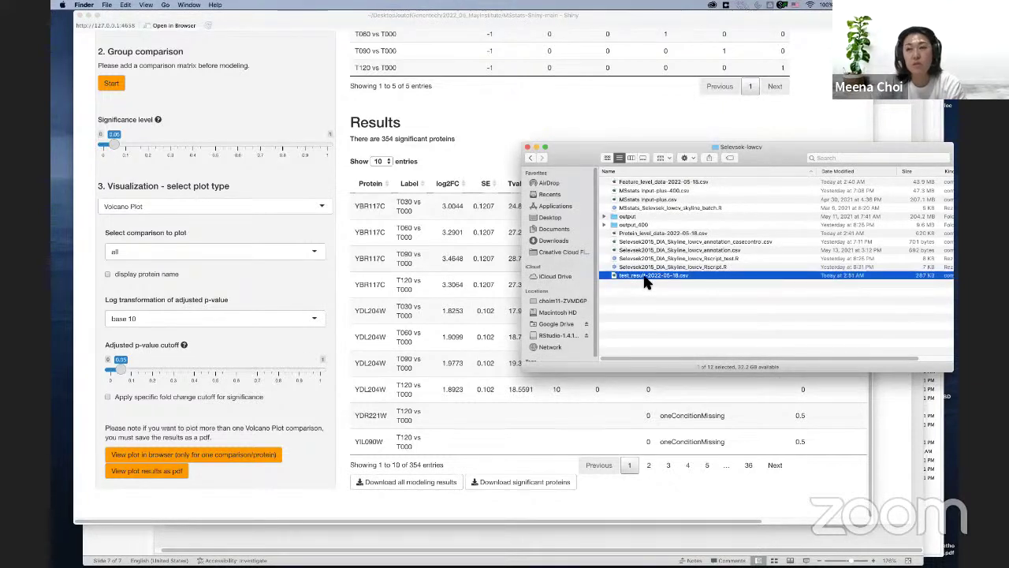
{"action": "double_click", "coordinate": [645, 277]}
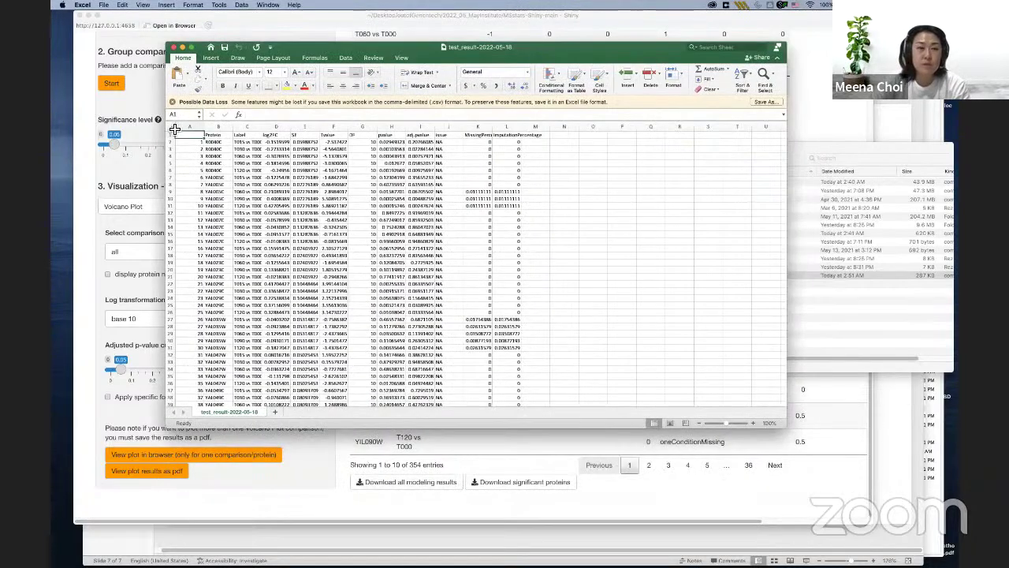
Set the font size of the whole results sheet to 18 and enlarge the spreadsheet window
{"action": "left_click", "coordinate": [171, 127]}
{"action": "left_click", "coordinate": [284, 72]}
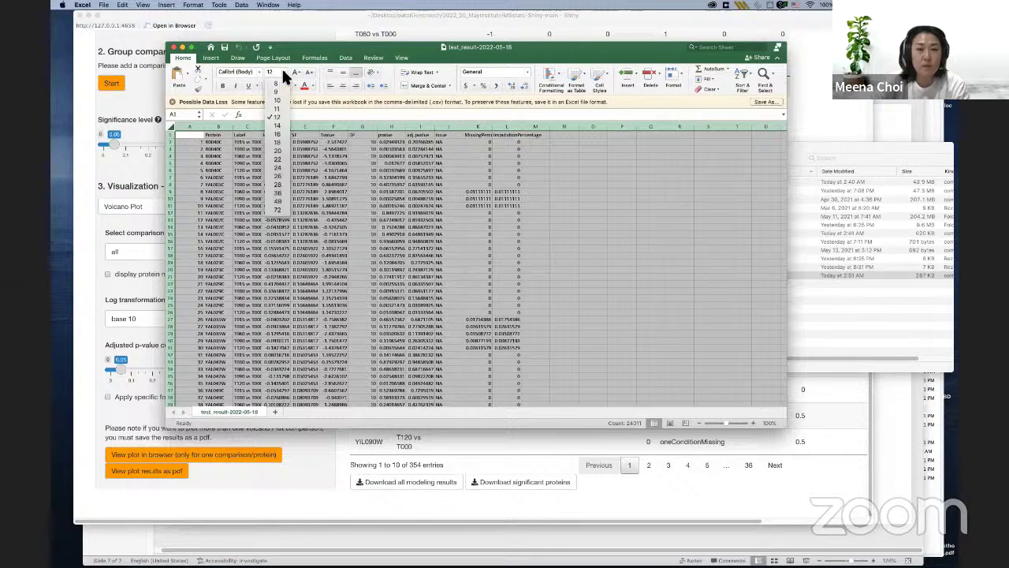
{"action": "left_click", "coordinate": [277, 142]}
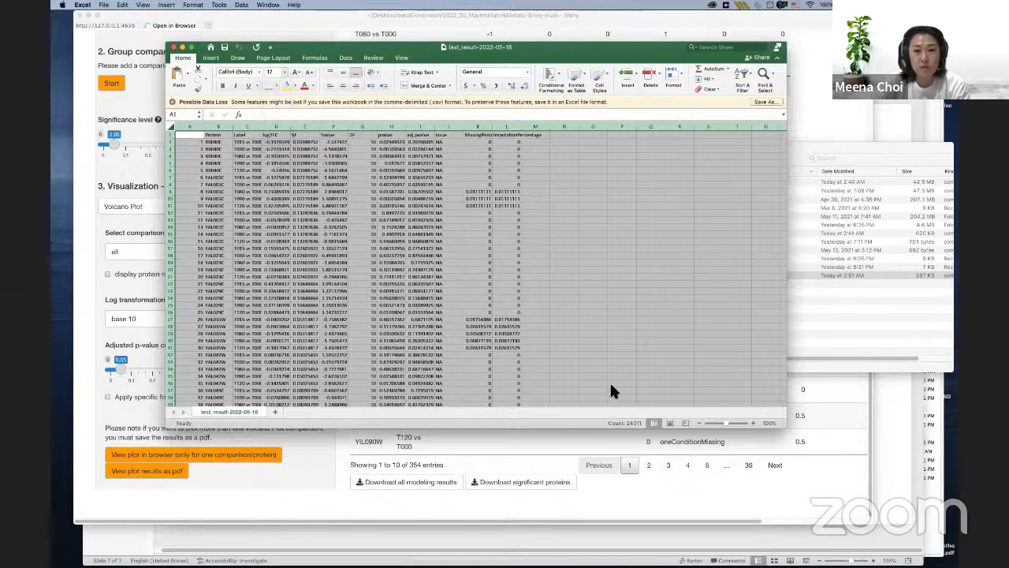
{"action": "left_click_drag", "start_coordinate": [786, 425], "coordinate": [794, 433]}
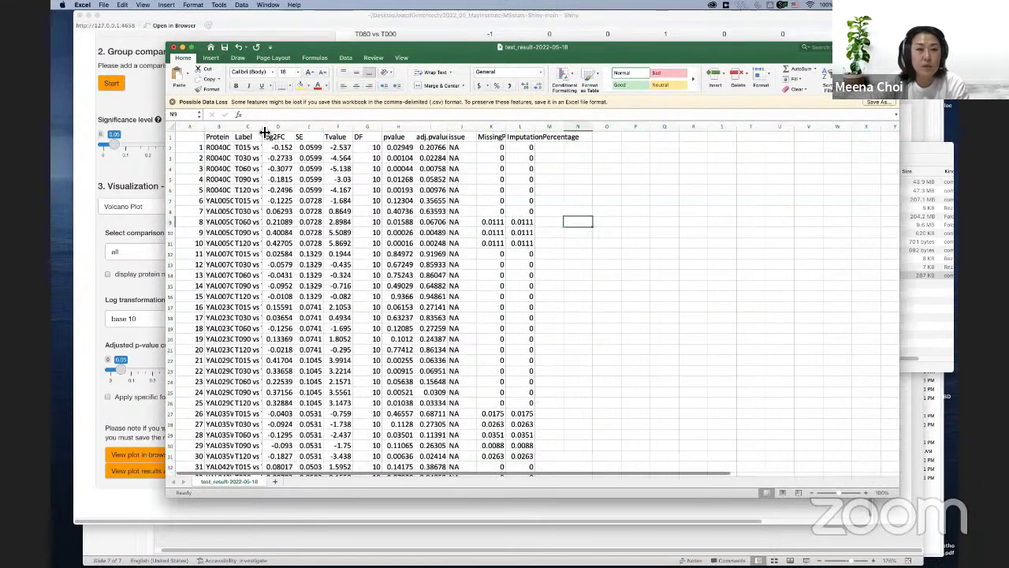
Widen the Label column and fit the MissingPercentage column to its contents
{"action": "left_click_drag", "start_coordinate": [265, 131], "coordinate": [281, 130]}
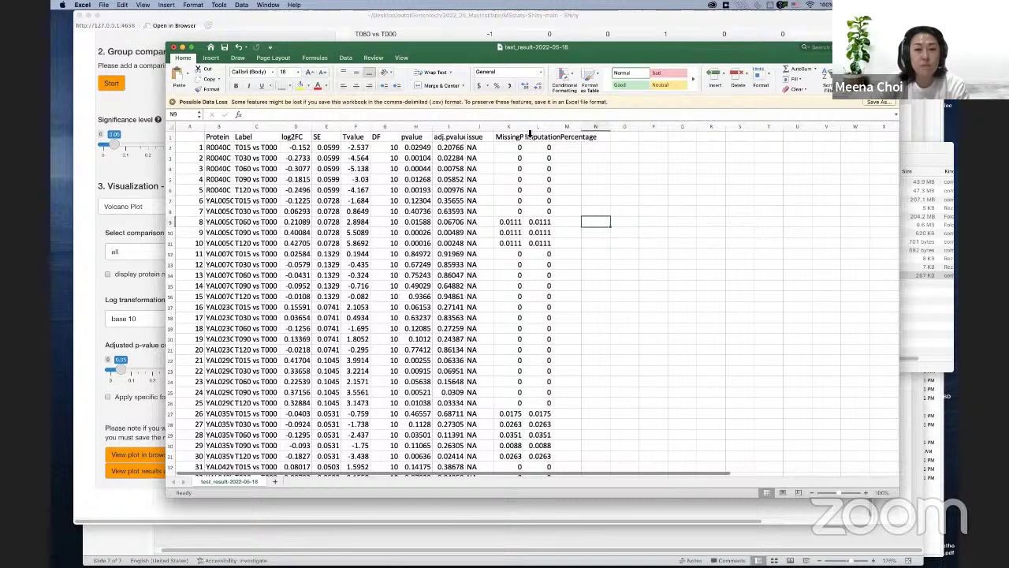
{"action": "left_click_drag", "start_coordinate": [525, 127], "coordinate": [526, 127]}
{"action": "double_click", "coordinate": [526, 126]}
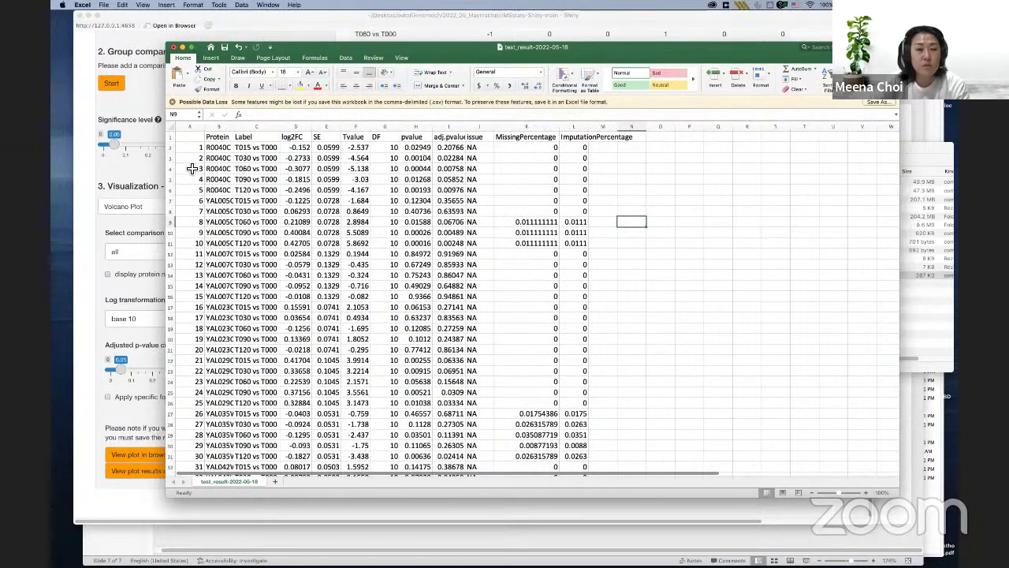
Examine individual comparison rows and their issue and label cells, widening the Protein column to show the full protein names
{"action": "left_click", "coordinate": [172, 148]}
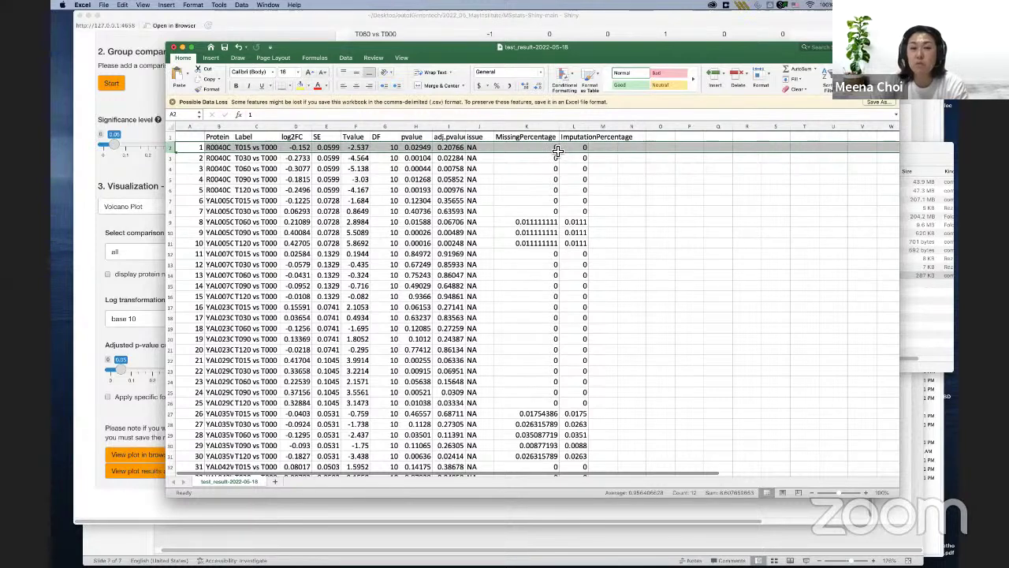
{"action": "left_click", "coordinate": [170, 222]}
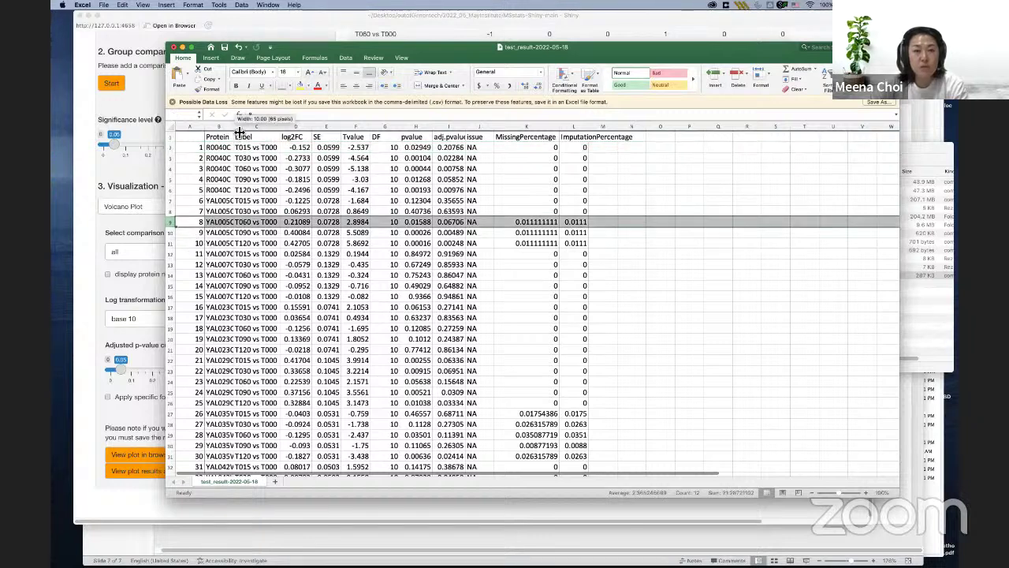
{"action": "left_click_drag", "start_coordinate": [235, 130], "coordinate": [268, 254]}
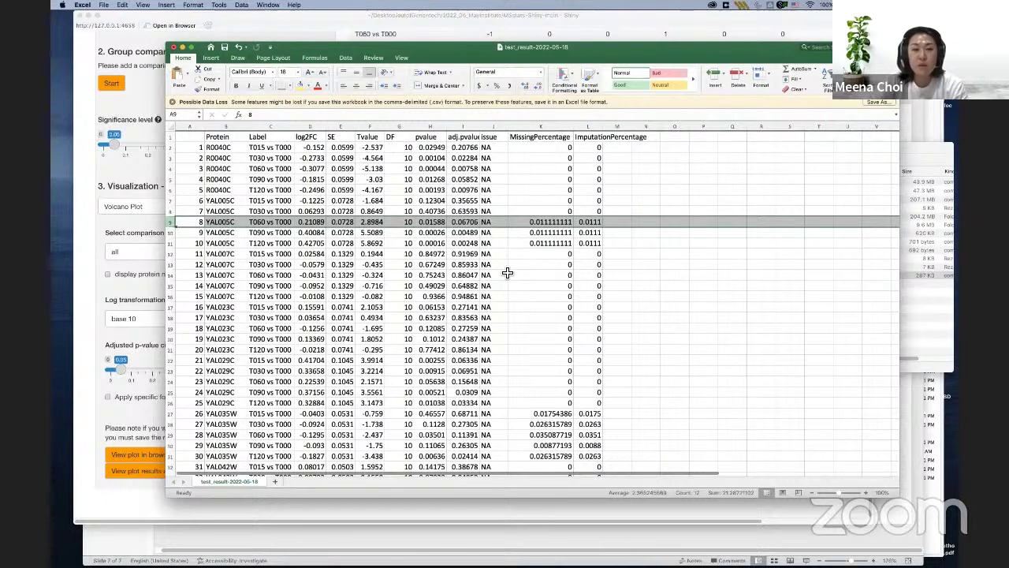
{"action": "left_click", "coordinate": [499, 242]}
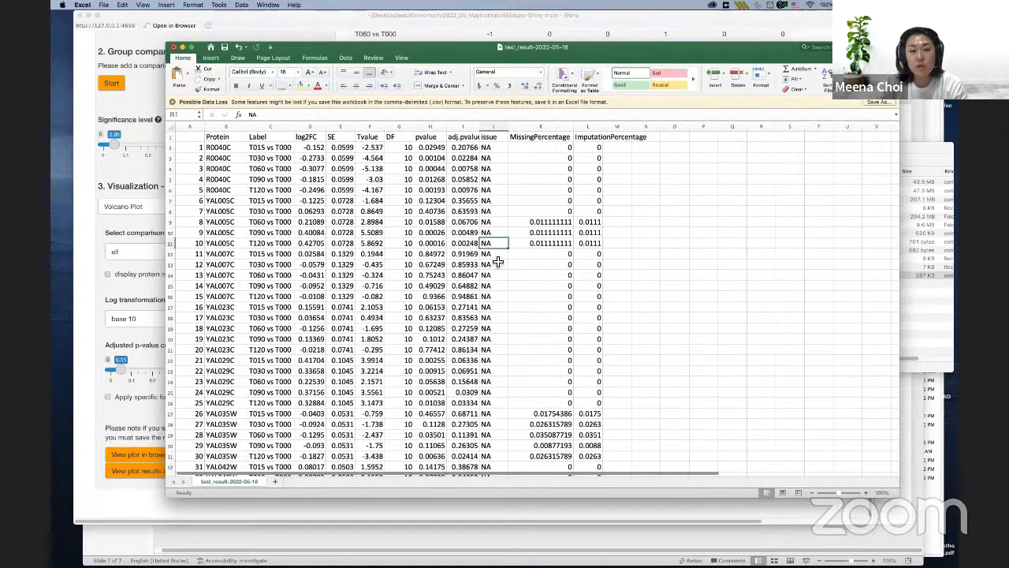
{"action": "left_click", "coordinate": [269, 148]}
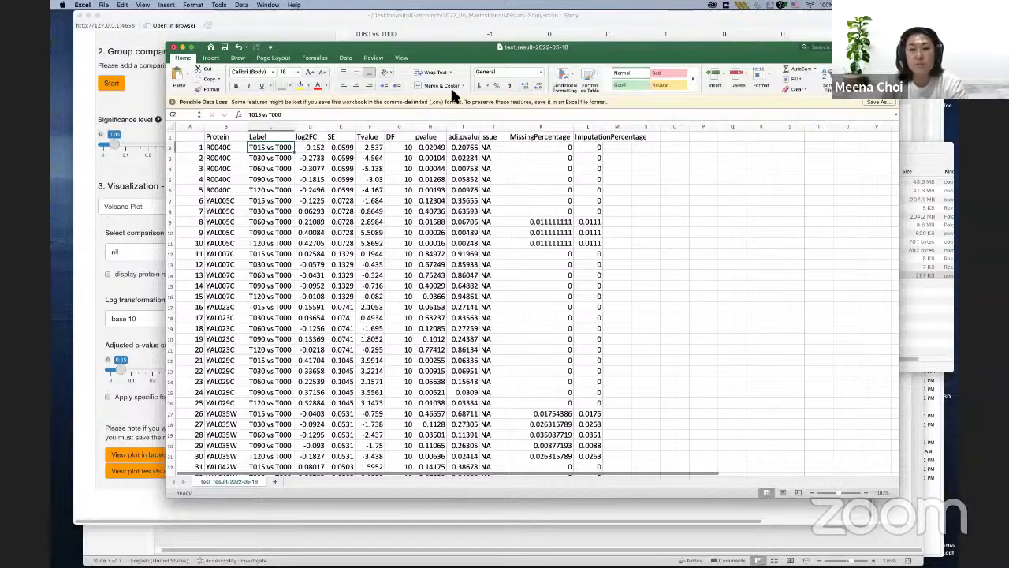
{"action": "left_click_drag", "start_coordinate": [418, 64], "coordinate": [434, 99]}
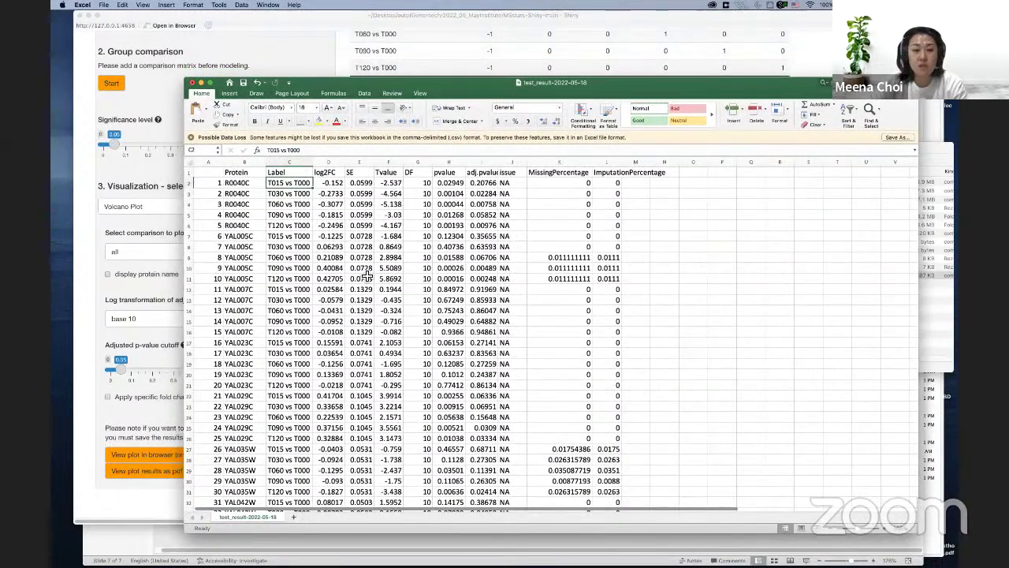
Switch back to MSstats-Shiny and show the volcano plot for the T120 vs T000 comparison in the browser
{"action": "left_click", "coordinate": [276, 27]}
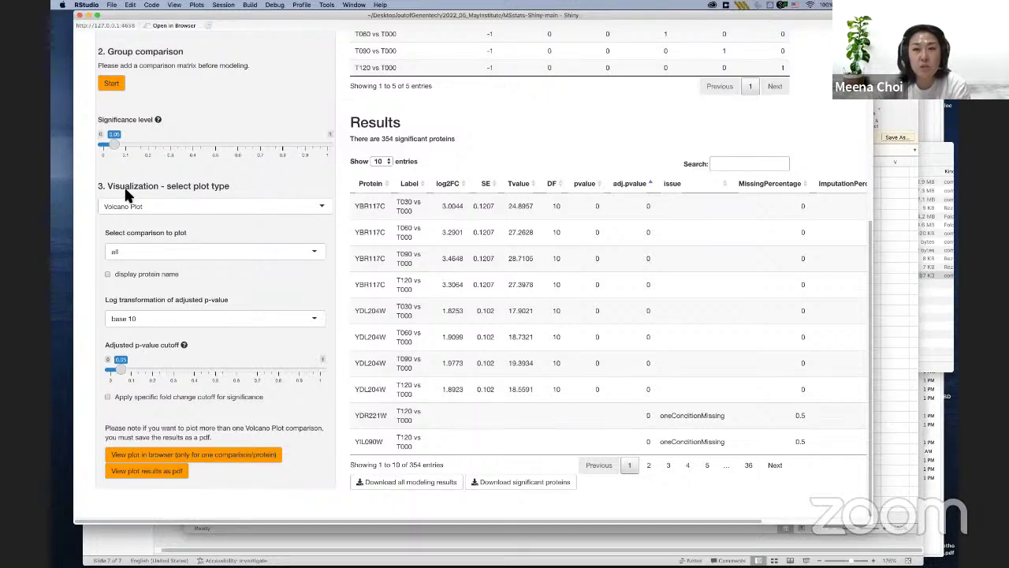
{"action": "left_click", "coordinate": [320, 209]}
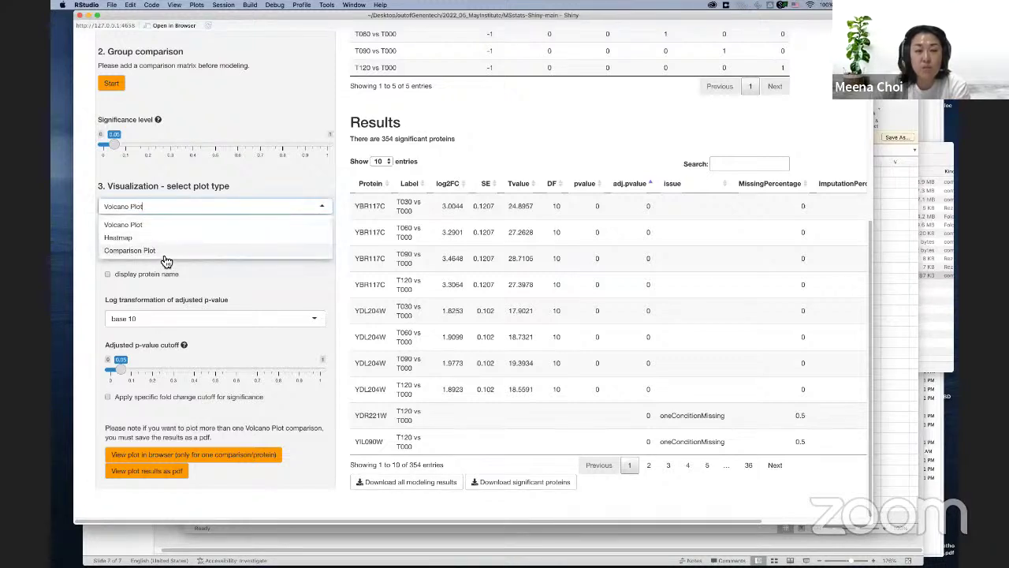
{"action": "left_click", "coordinate": [263, 180]}
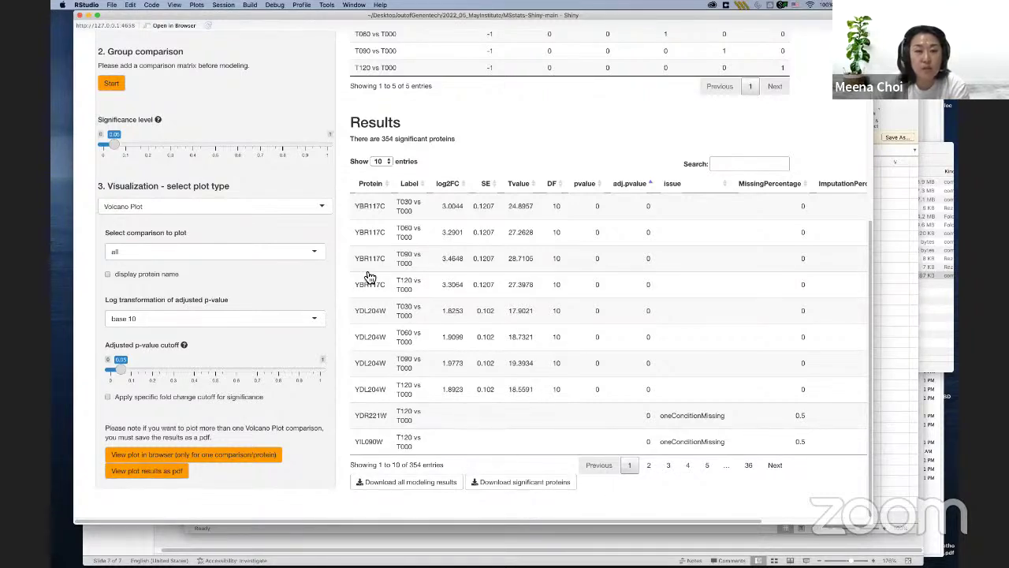
{"action": "left_click", "coordinate": [320, 255]}
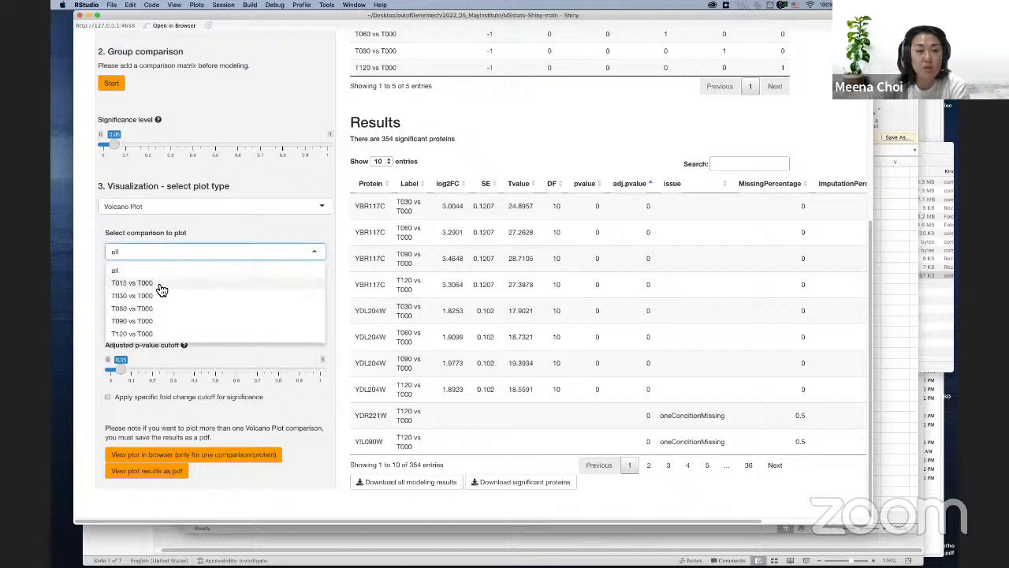
{"action": "left_click", "coordinate": [156, 334]}
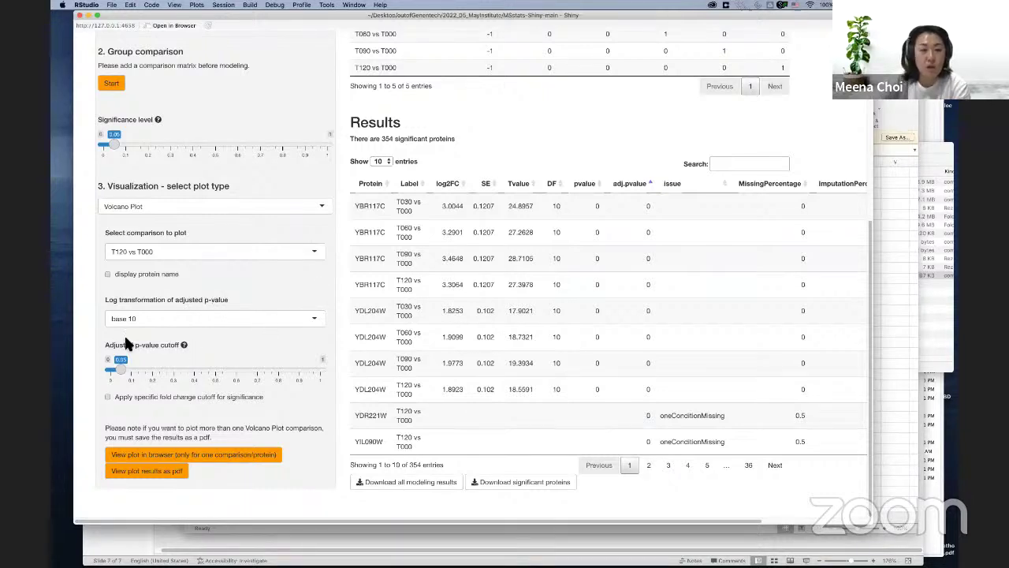
{"action": "left_click", "coordinate": [191, 459]}
{"action": "scroll", "coordinate": [623, 357], "scroll_direction": "down", "scroll_amount": 2}
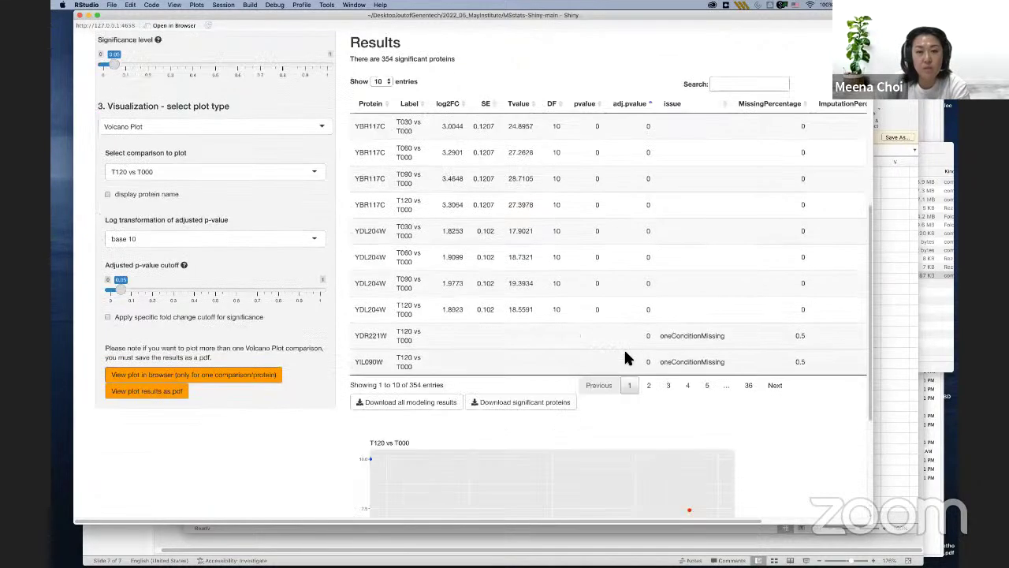
{"action": "scroll", "coordinate": [625, 357], "scroll_direction": "down", "scroll_amount": 5}
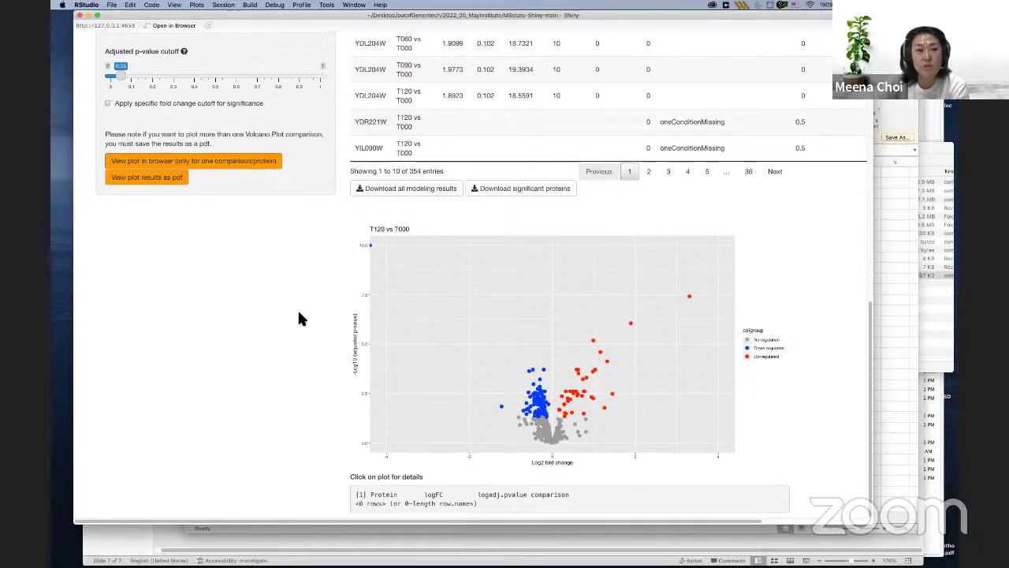
Apply a specific fold change cutoff of 2 for significance to the T120 vs T000 volcano plot
{"action": "scroll", "coordinate": [296, 310], "scroll_direction": "up", "scroll_amount": 3}
{"action": "scroll", "coordinate": [223, 292], "scroll_direction": "up", "scroll_amount": 2}
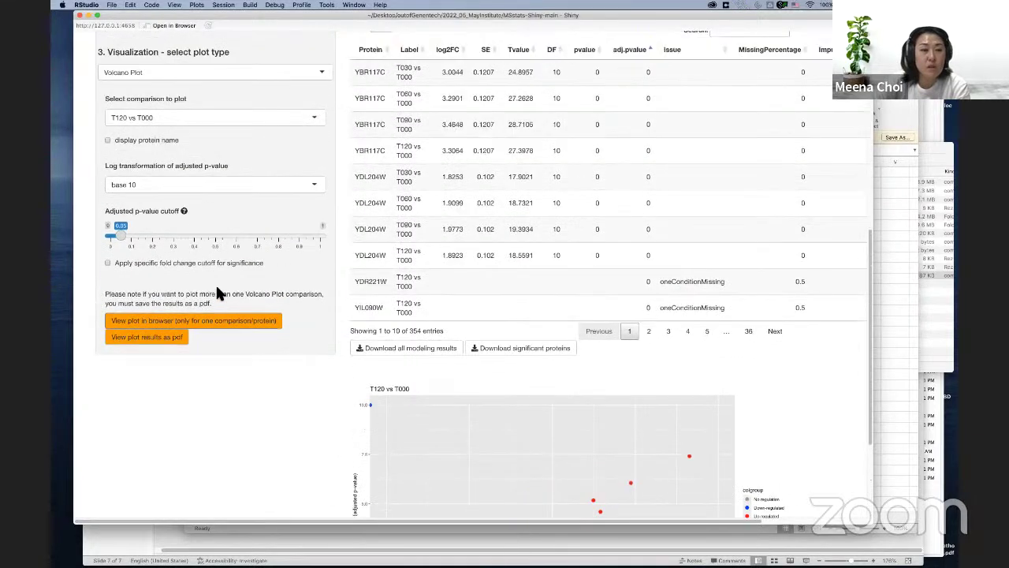
{"action": "left_click", "coordinate": [109, 264]}
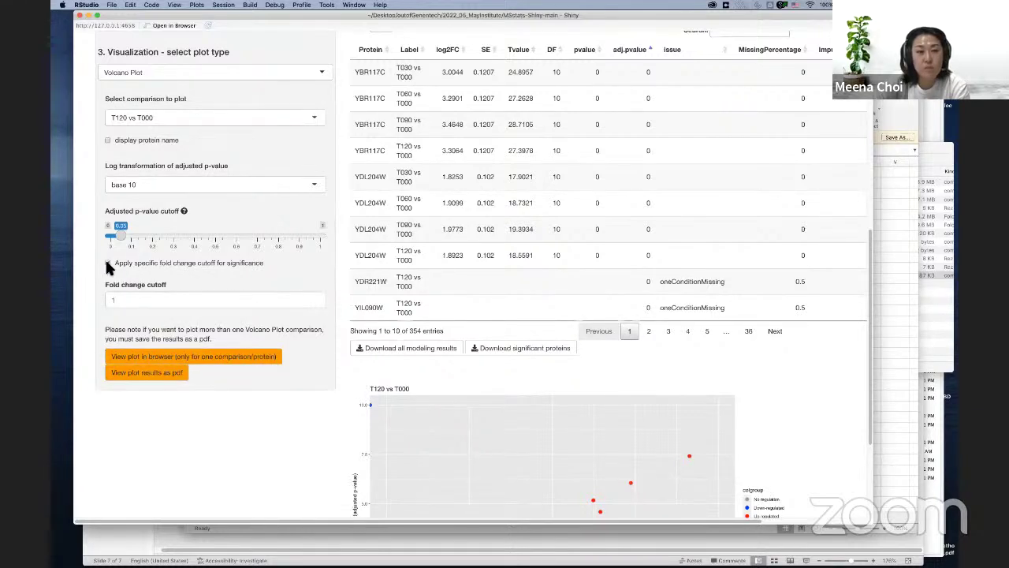
{"action": "left_click", "coordinate": [122, 300]}
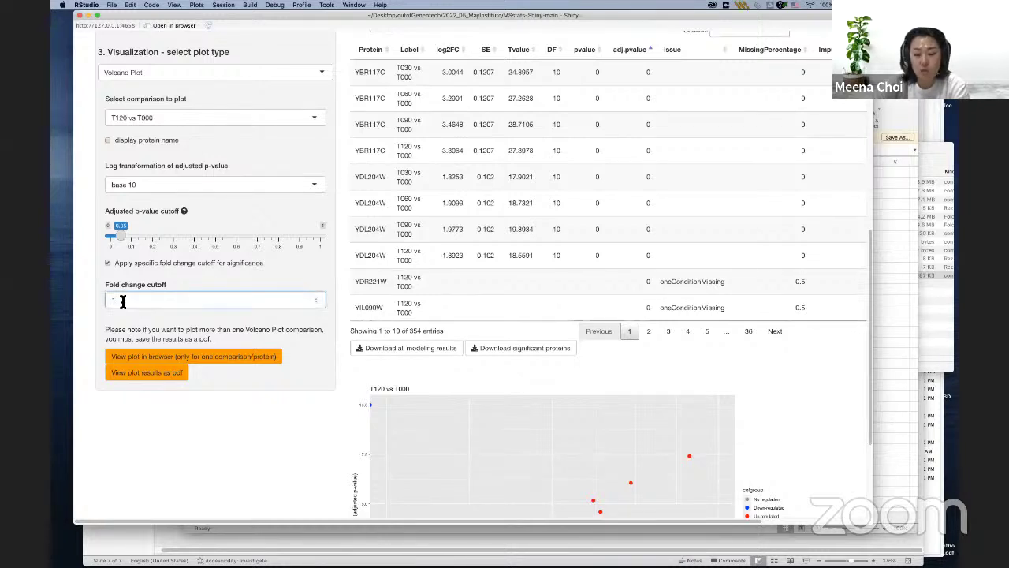
{"action": "key", "text": "BackSpace"}
{"action": "type", "text": "2"}
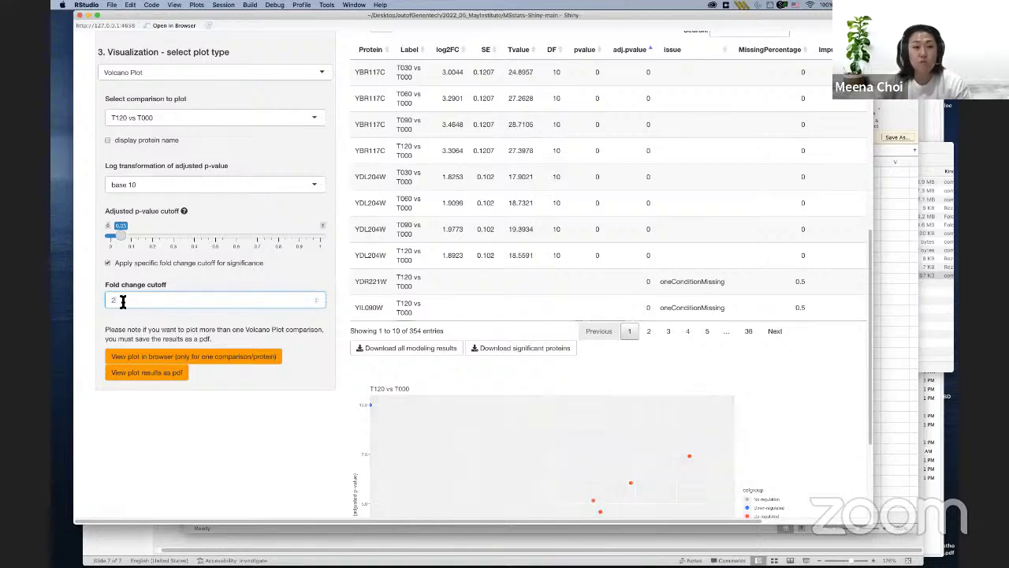
{"action": "scroll", "coordinate": [306, 330], "scroll_direction": "down", "scroll_amount": 2}
{"action": "scroll", "coordinate": [491, 484], "scroll_direction": "down", "scroll_amount": 4}
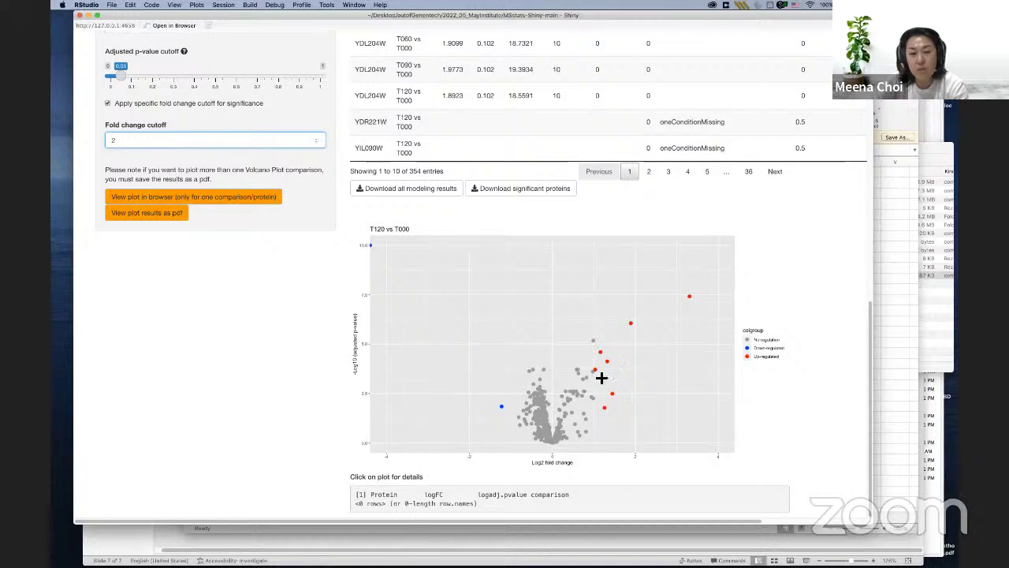
Look up the details of the two most significant up-regulated points and one unregulated point with negative fold change in the volcano plot
{"action": "left_click", "coordinate": [635, 326]}
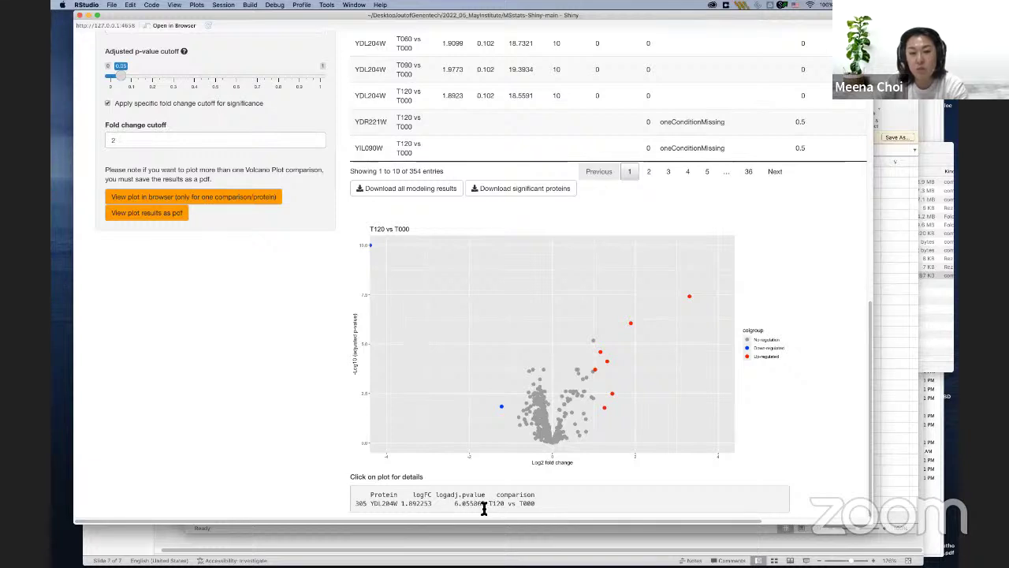
{"action": "left_click", "coordinate": [694, 299]}
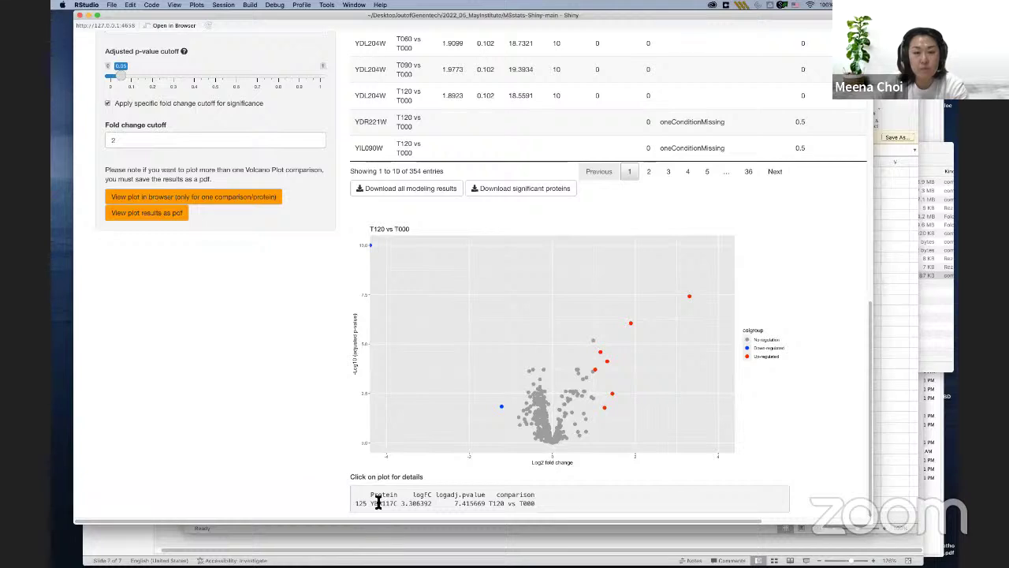
{"action": "left_click", "coordinate": [523, 426]}
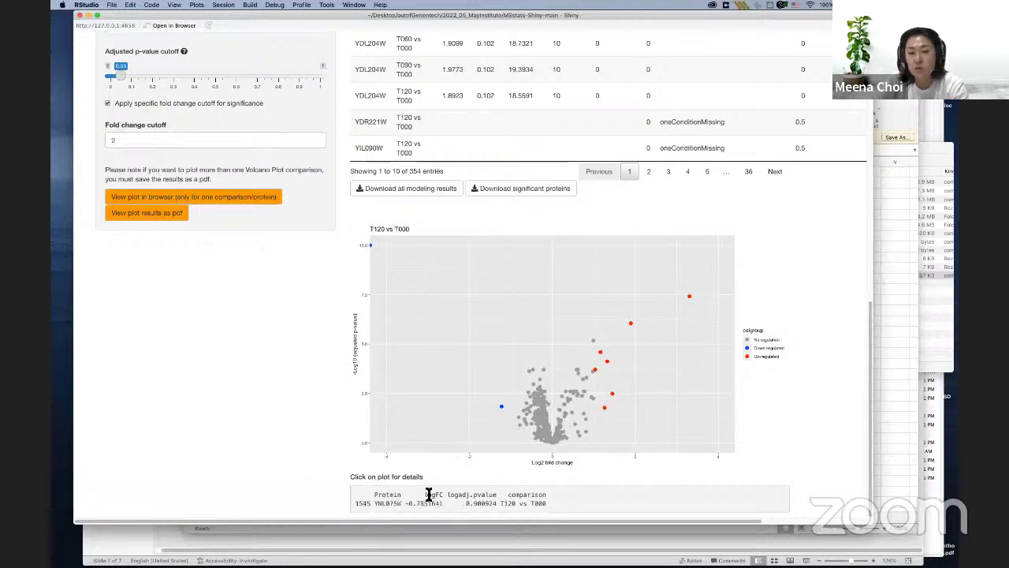
Display the protein names on the T120 vs T000 volcano plot
{"action": "scroll", "coordinate": [250, 307], "scroll_direction": "up", "scroll_amount": 5}
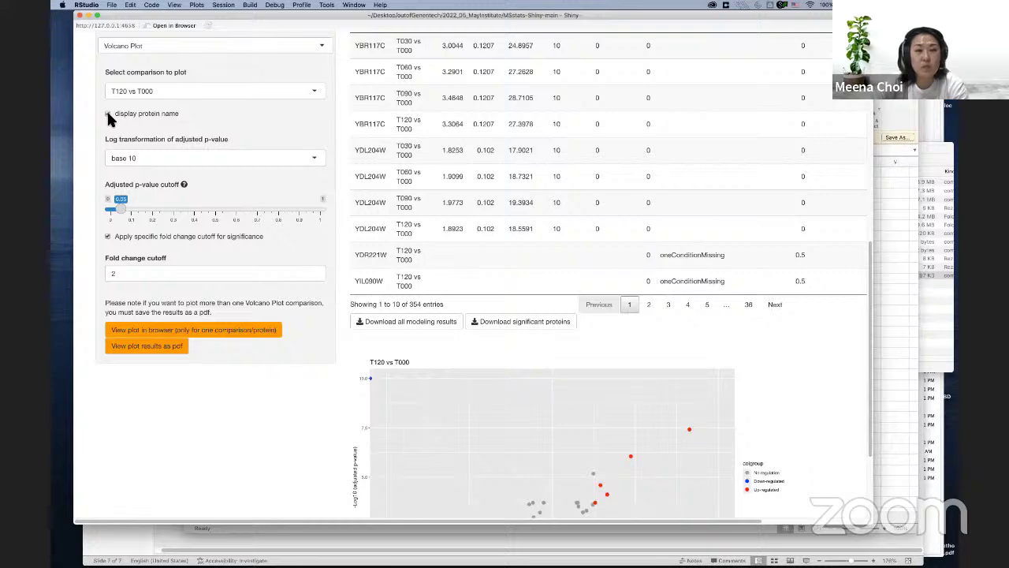
{"action": "left_click", "coordinate": [109, 115]}
{"action": "scroll", "coordinate": [410, 394], "scroll_direction": "down", "scroll_amount": 3}
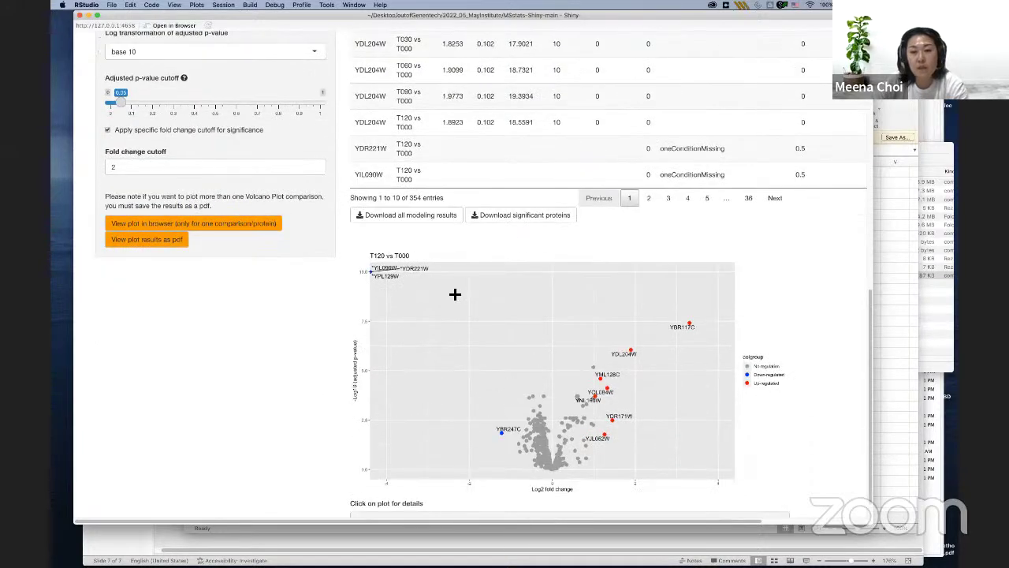